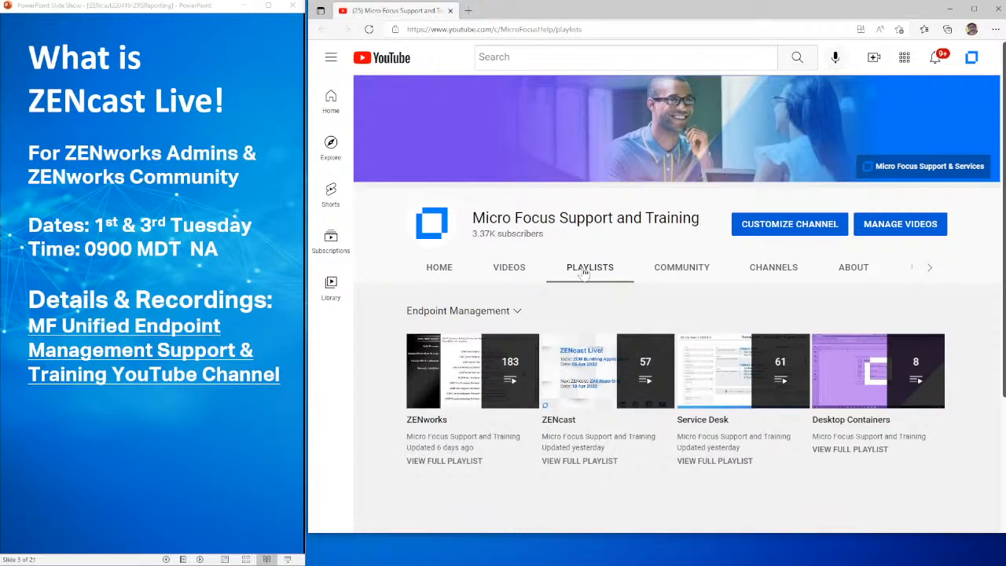
Advance the slide show to the Event Recordings slide and open its Universe 2022 link
click(175, 450)
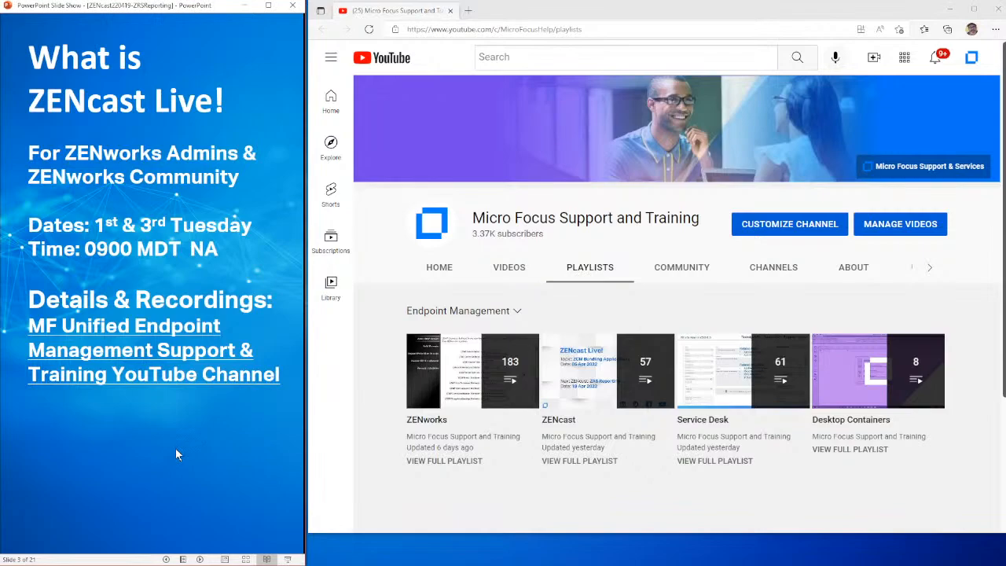
click(176, 450)
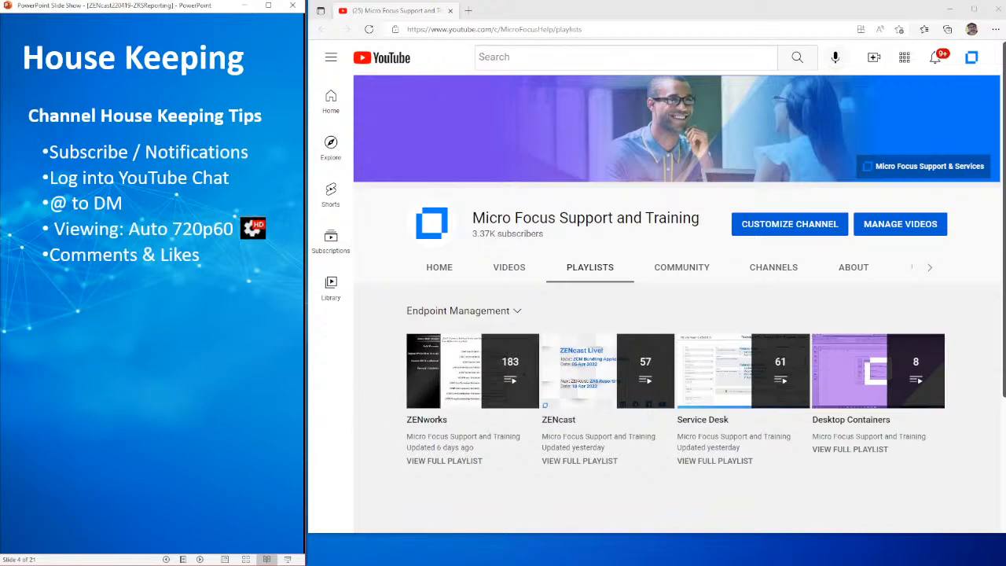
key(Right)
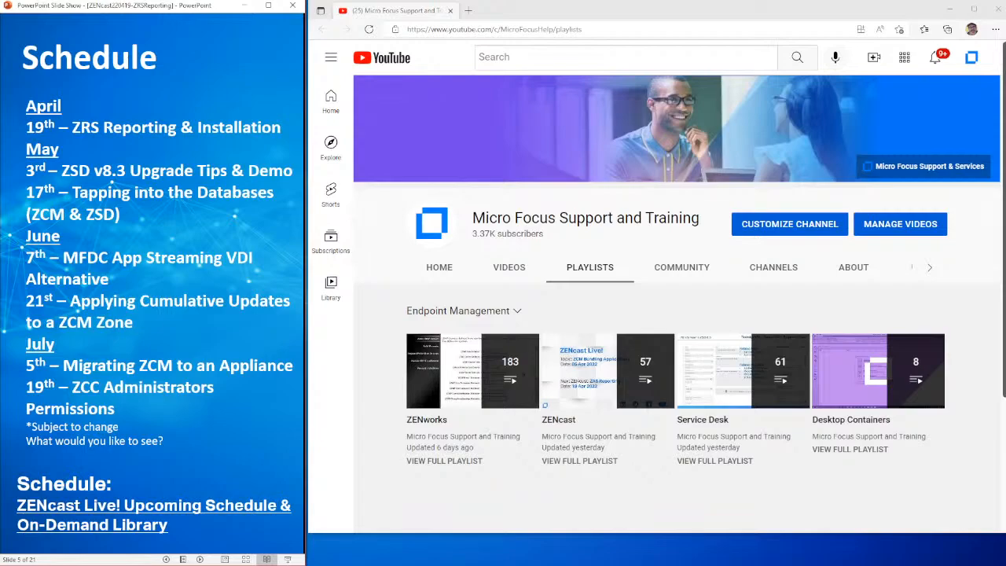
key(Right)
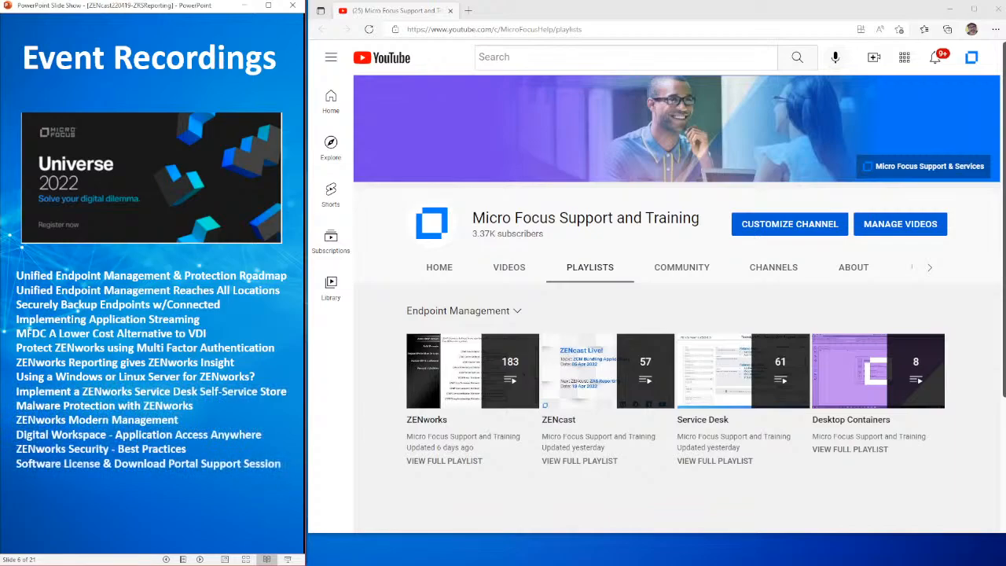
click(153, 212)
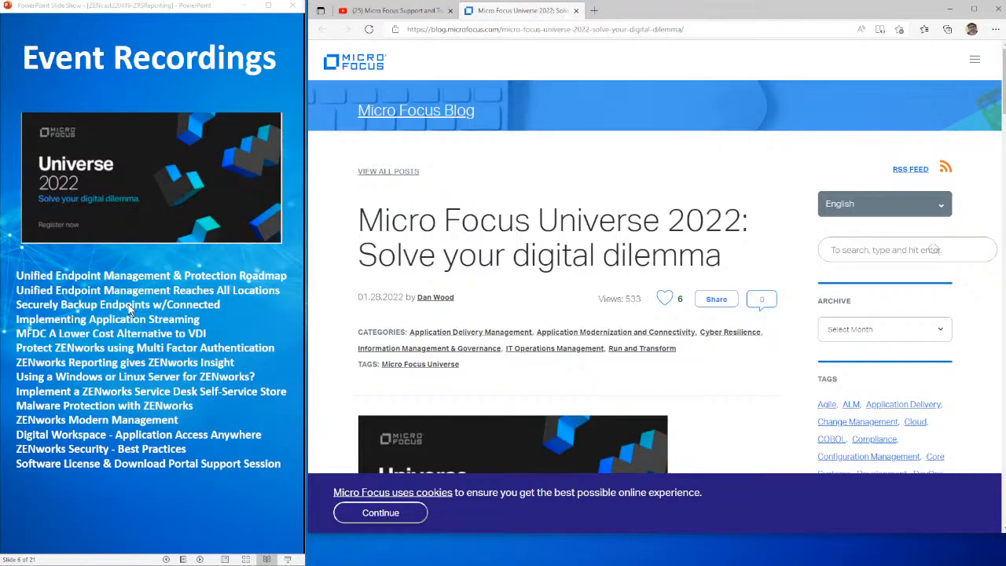
Advance to the Cool Solutions Vids & TIDs slide, open the German ZENworks Asset Inventory video and pause it
click(128, 305)
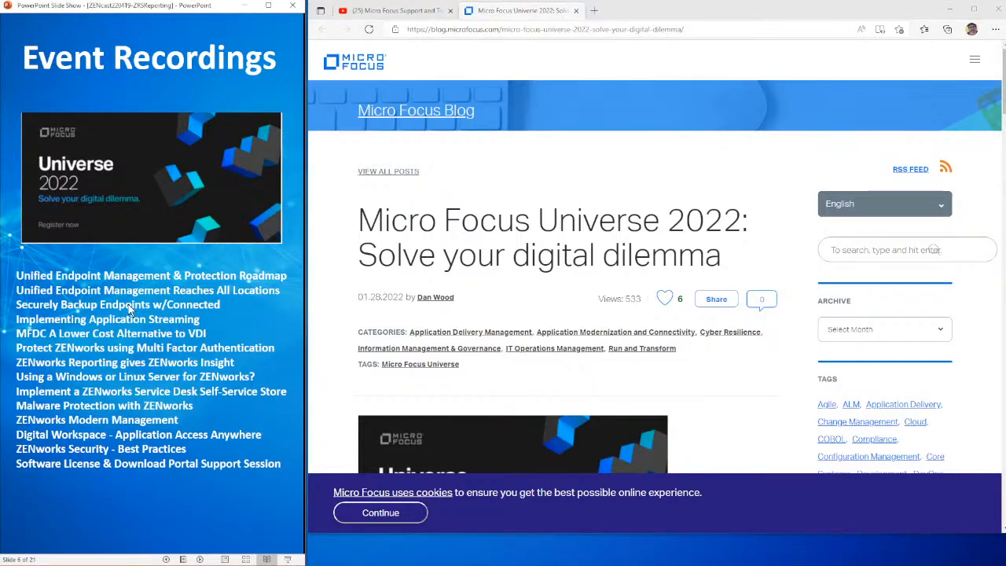
click(128, 304)
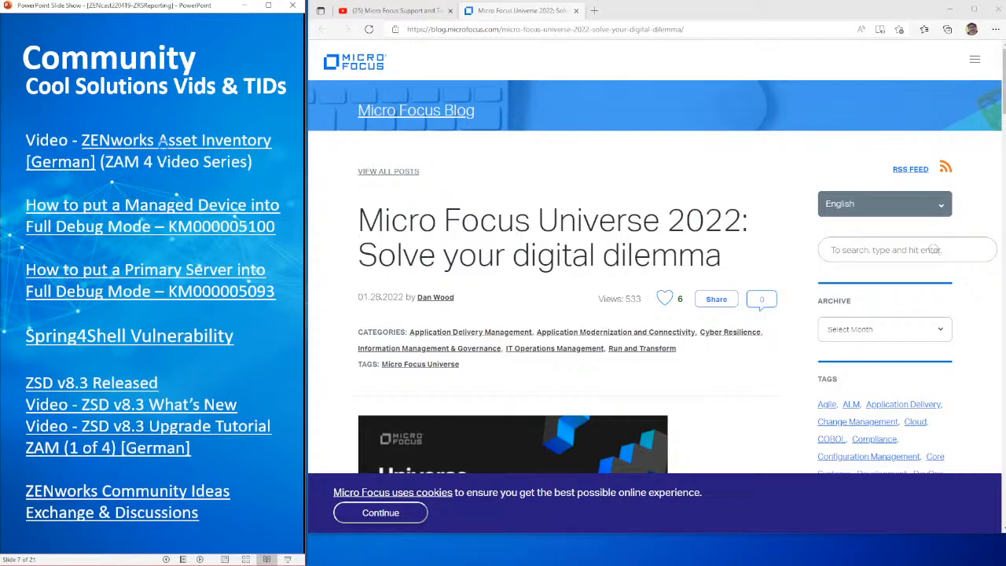
click(163, 143)
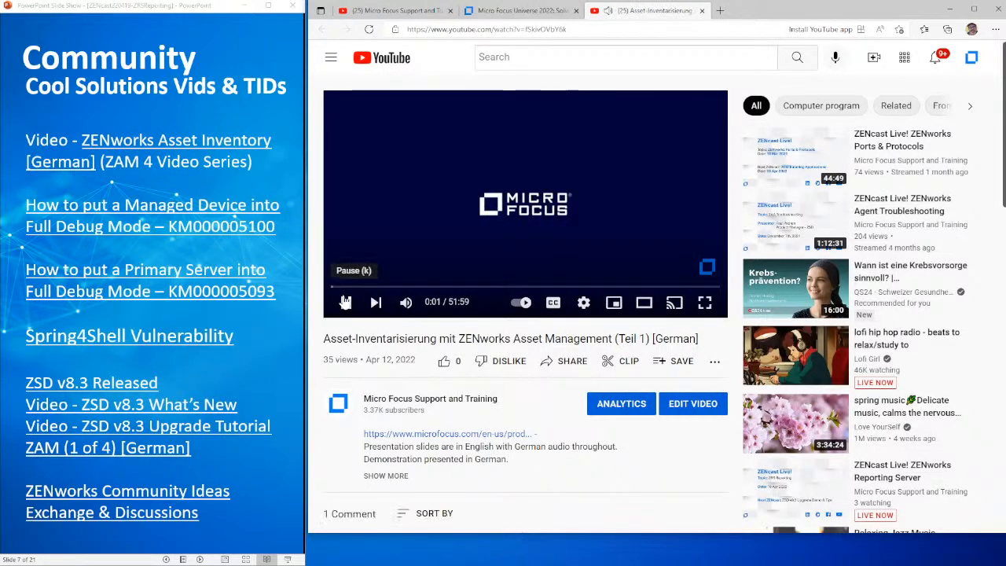
click(346, 302)
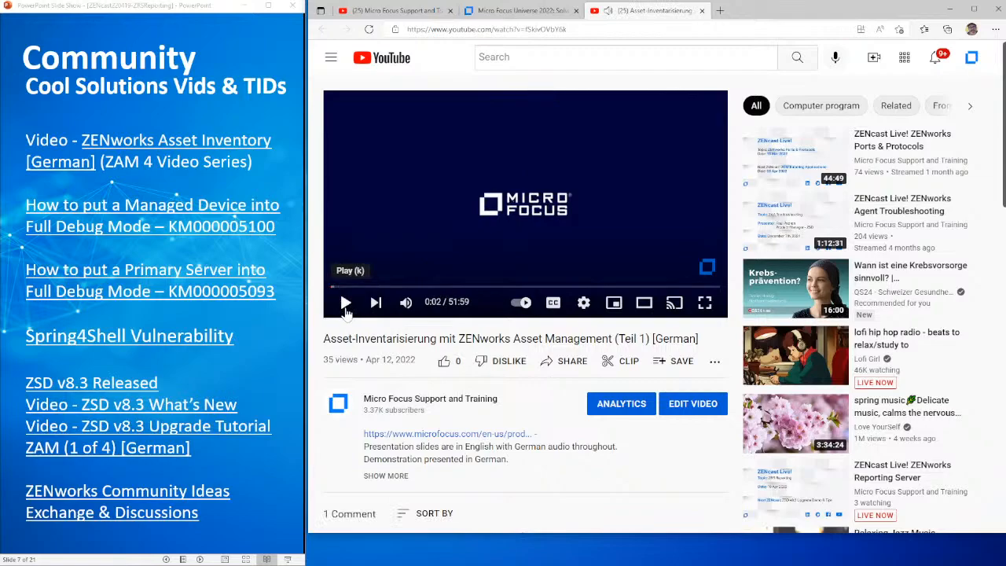
click(346, 306)
click(346, 307)
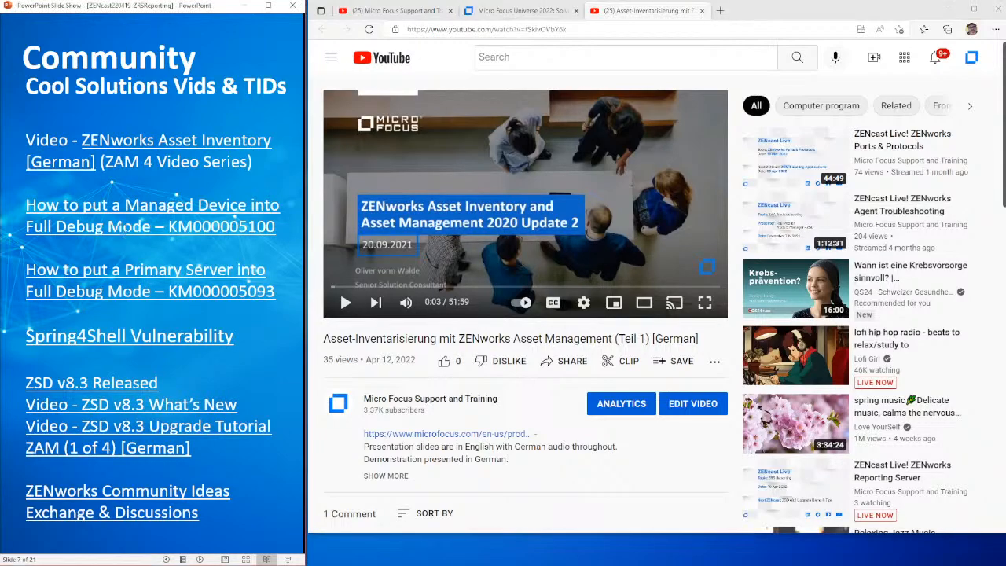
Open the KM000005100 article on putting a managed device into full debug and highlight the "Warning, Info, Debug" log levels in its resolution
click(123, 229)
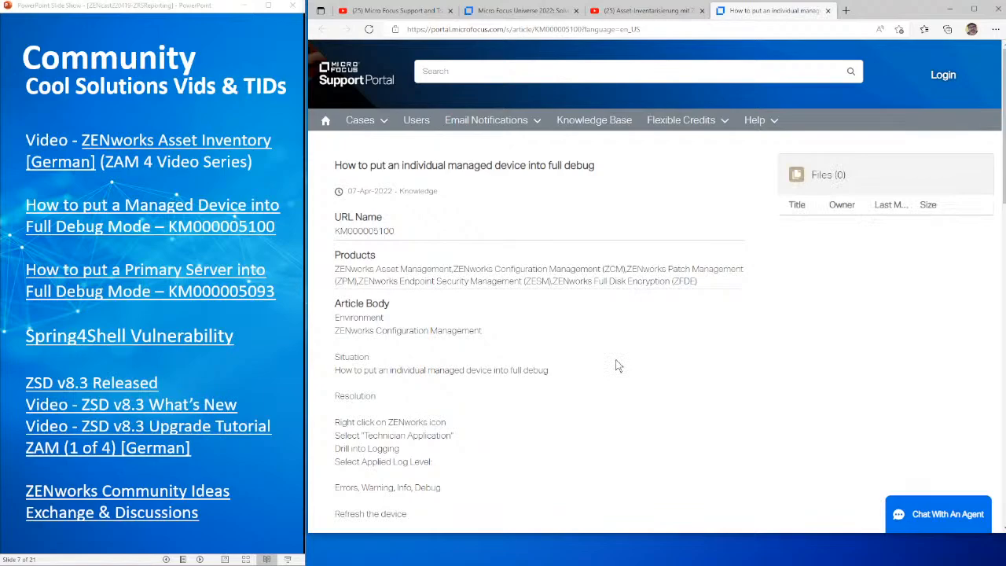
scroll(618, 366, down, 3)
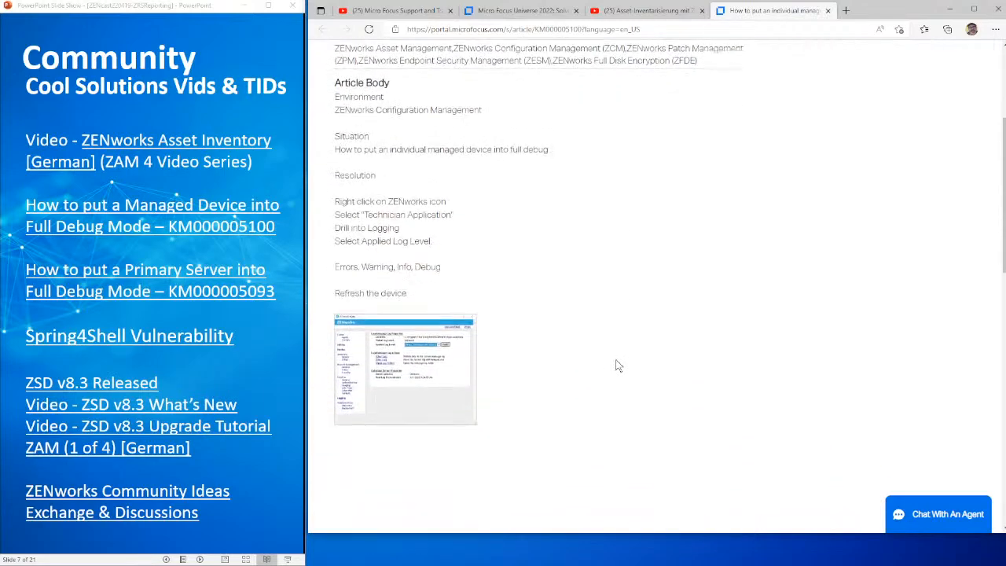
scroll(618, 365, down, 2)
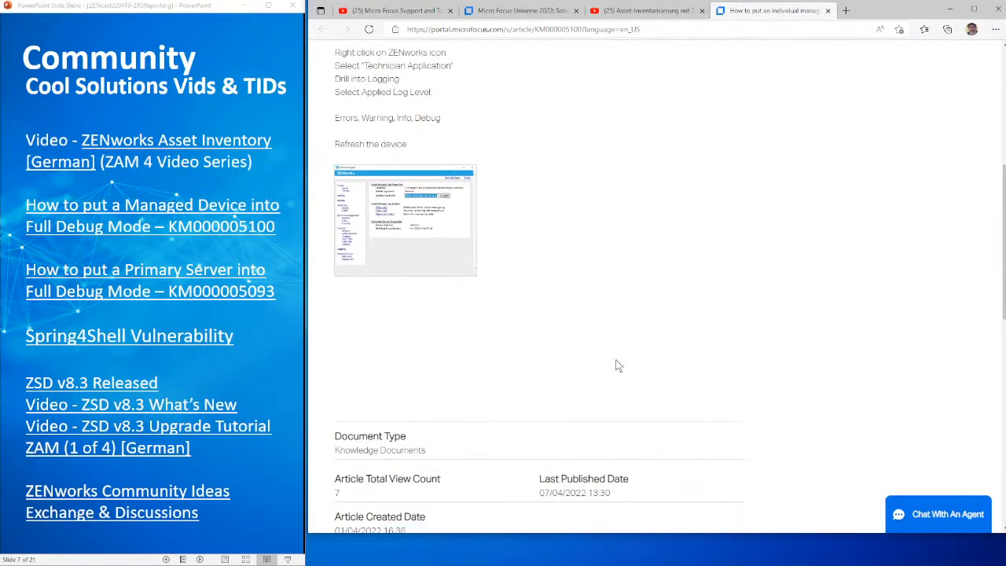
scroll(618, 366, up, 1)
scroll(618, 366, up, 1)
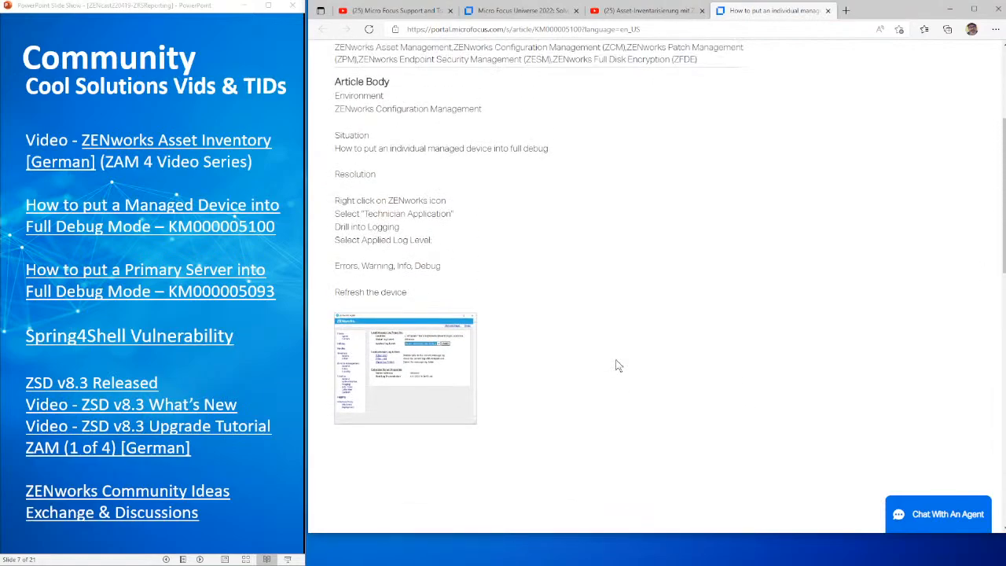
scroll(618, 366, up, 2)
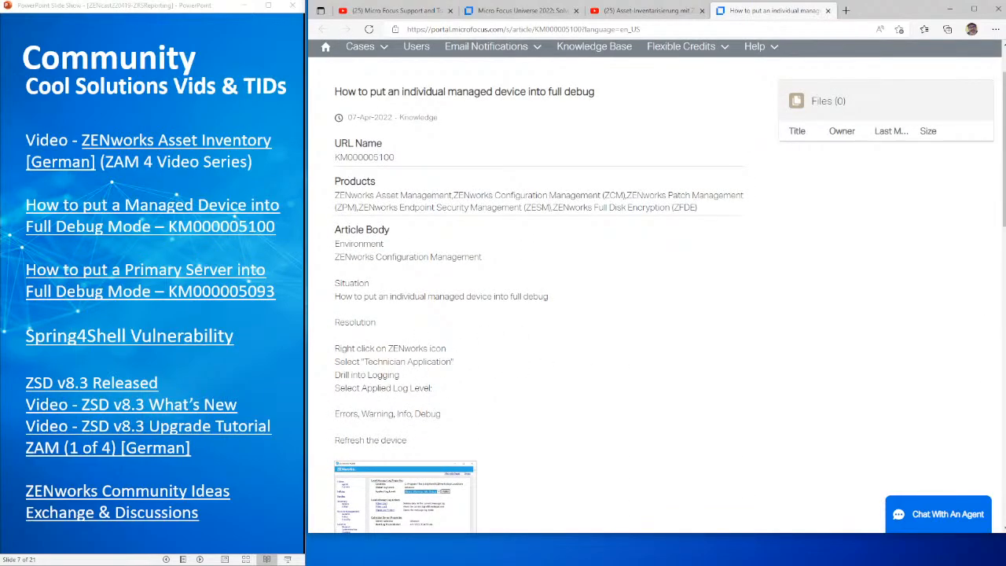
drag(359, 414, 452, 414)
scroll(474, 311, up, 1)
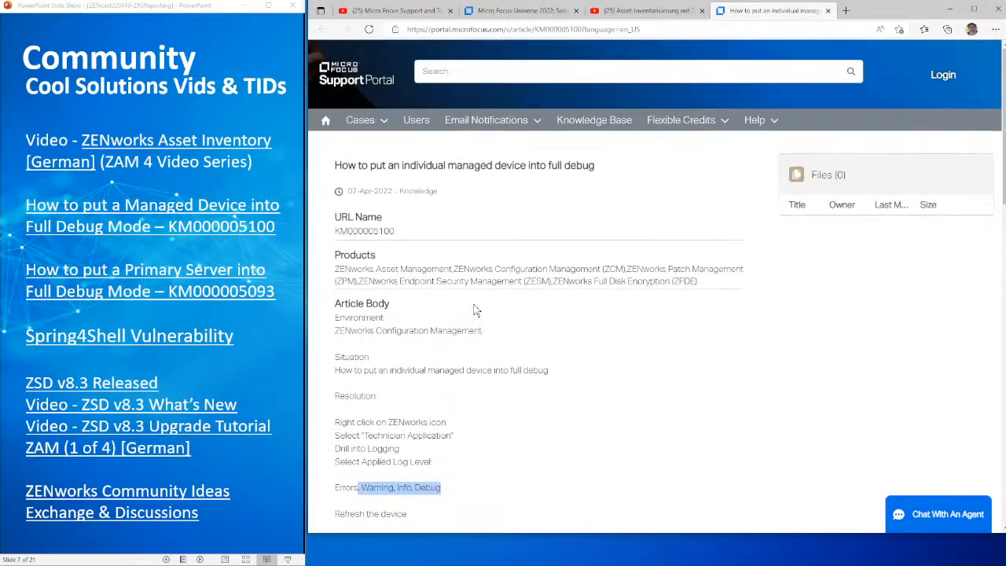
Open the KM000005093 article on putting a primary server into full debug mode and examine its resolution steps
click(160, 278)
click(179, 275)
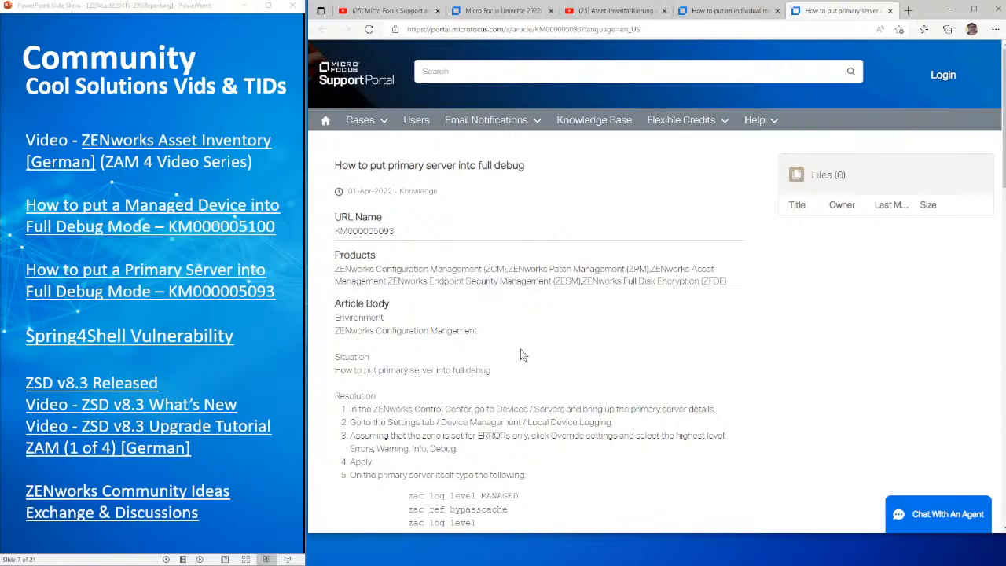
scroll(520, 355, down, 3)
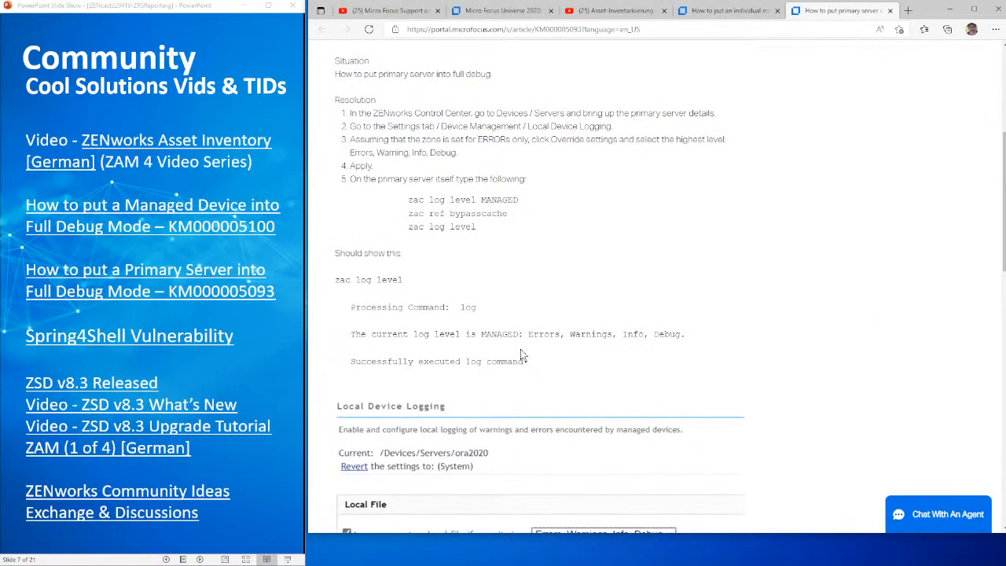
scroll(521, 354, up, 3)
scroll(521, 355, up, 1)
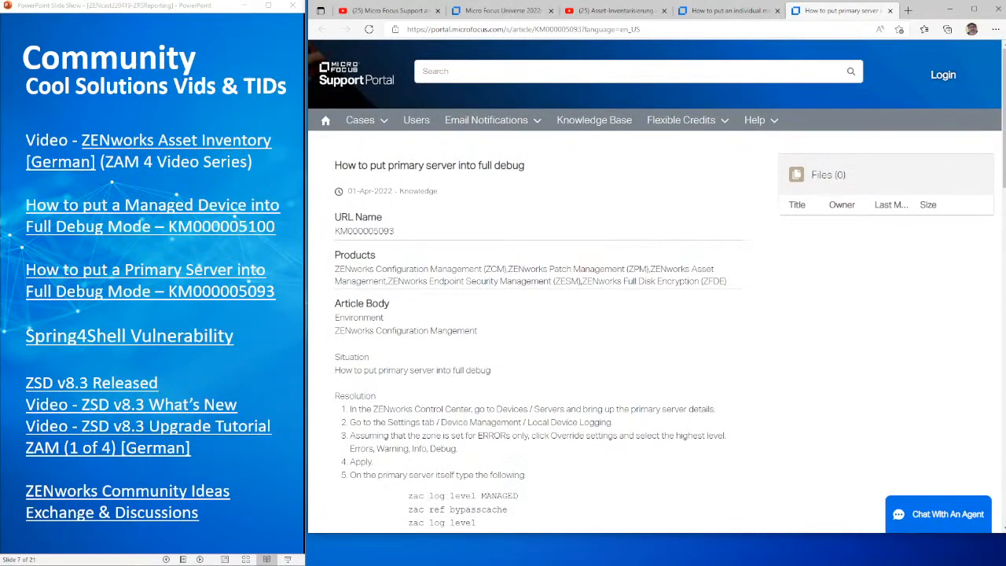
Open the Spring4Shell Vulnerability page and the ZSD v8.3 release announcement from the Community slide
click(148, 337)
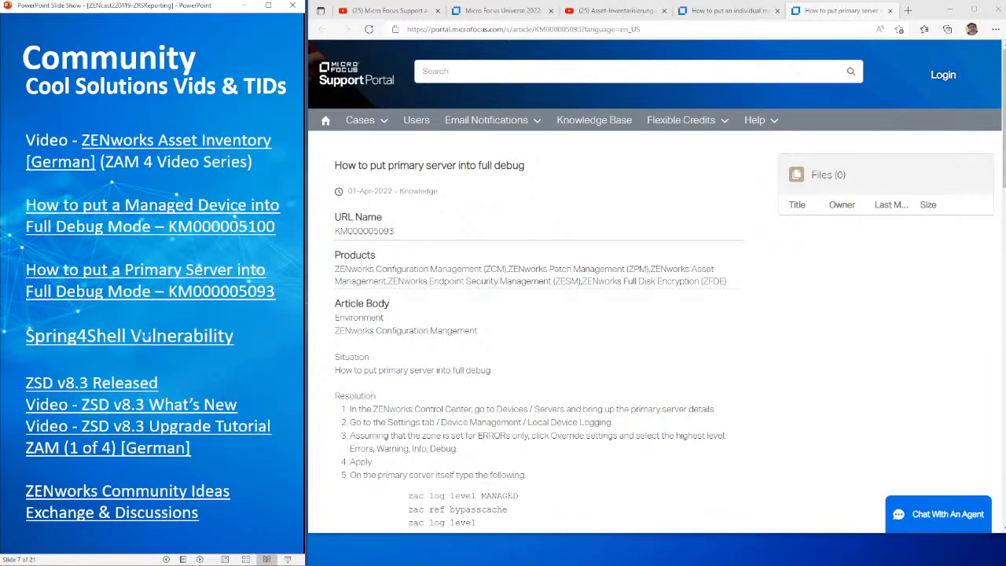
click(155, 340)
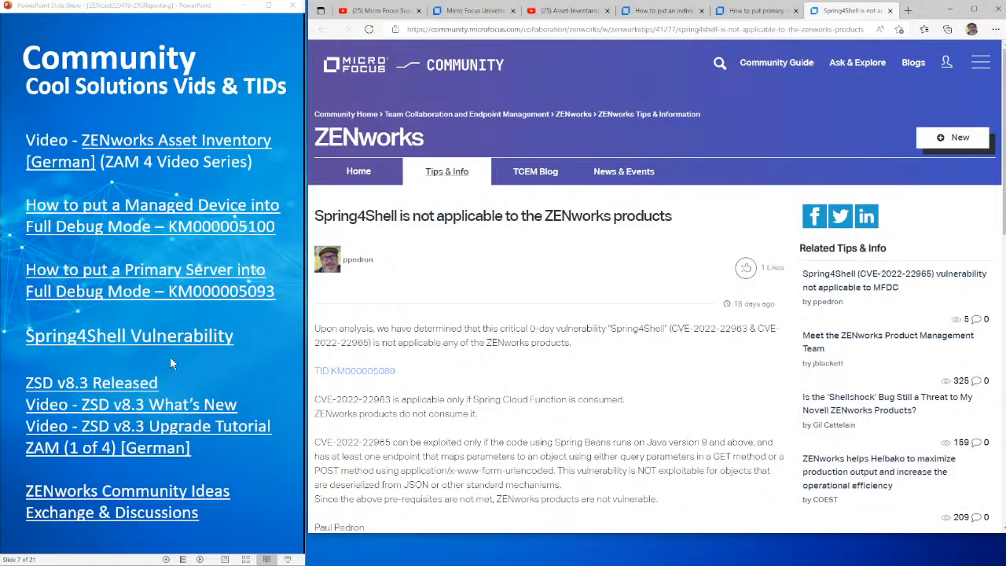
click(109, 384)
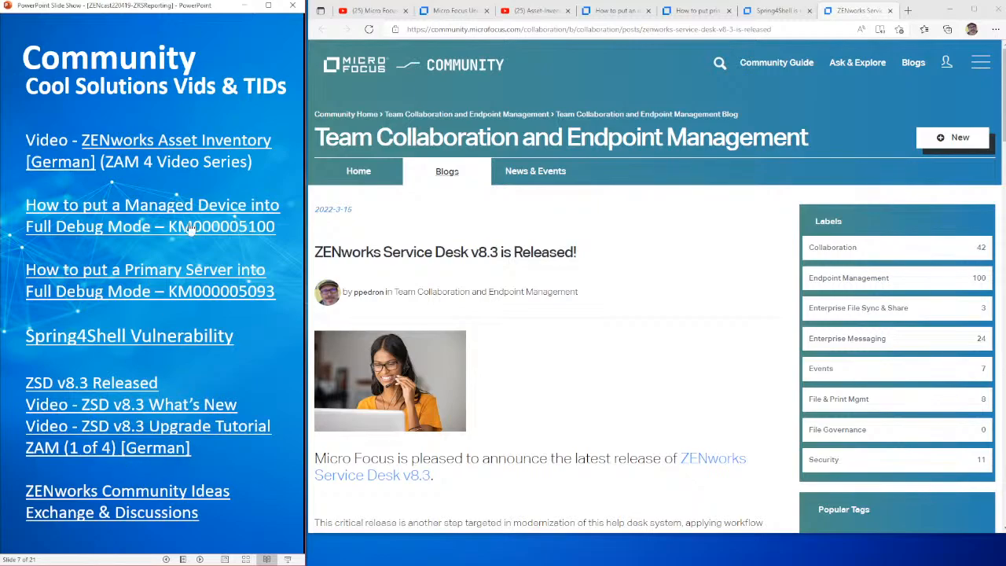
Open the ZENworks Community Ideas link and go to the full Service Desk Idea Exchange list
click(118, 497)
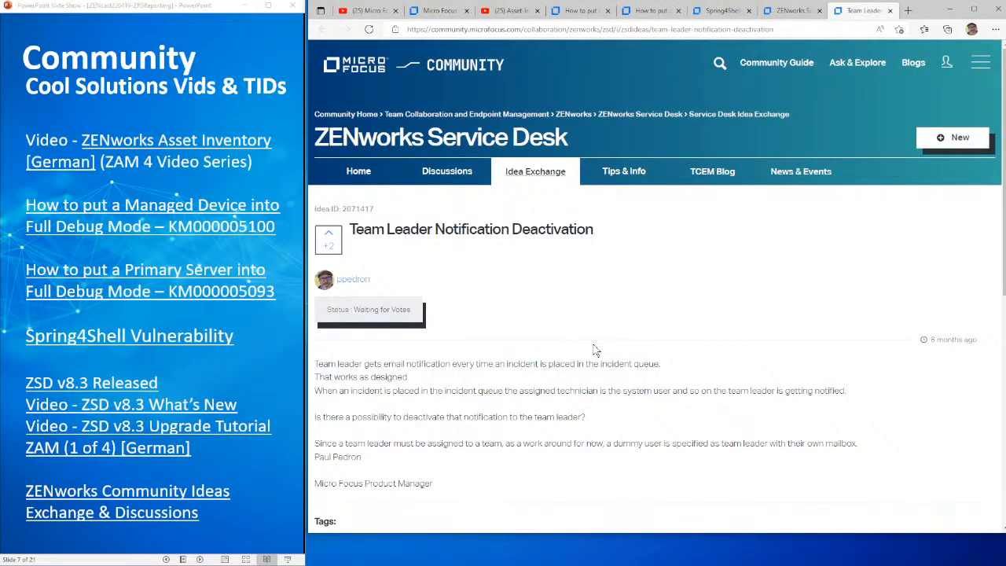
click(534, 181)
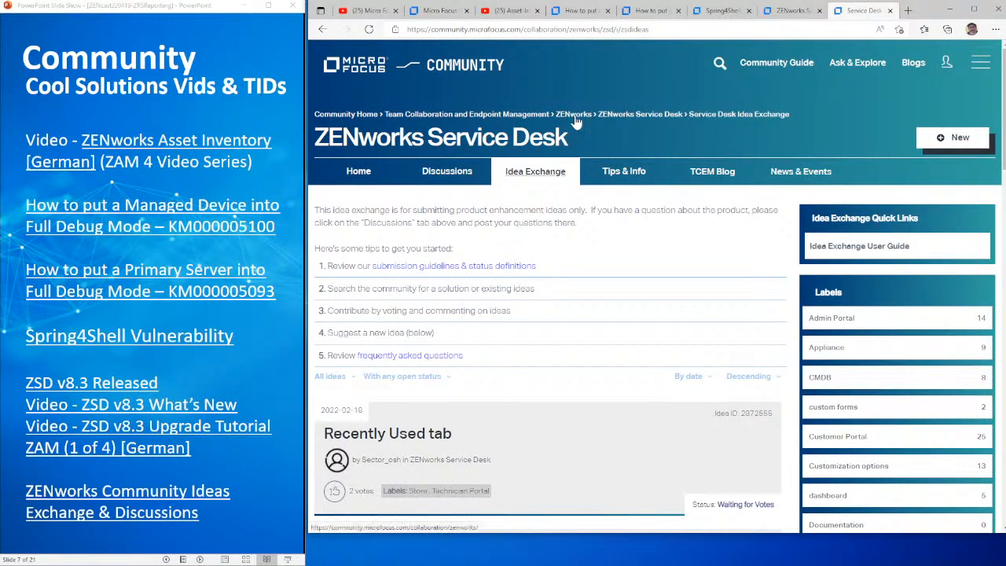
Go up to the main ZENworks community and open the Discussions of the ZENworks Desktop Containers sub-group
click(537, 272)
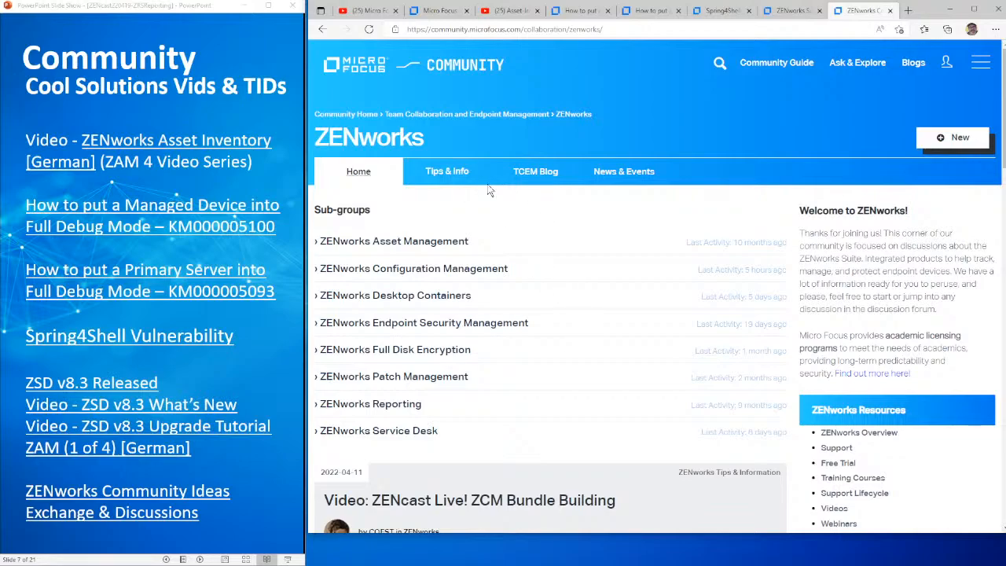
click(564, 118)
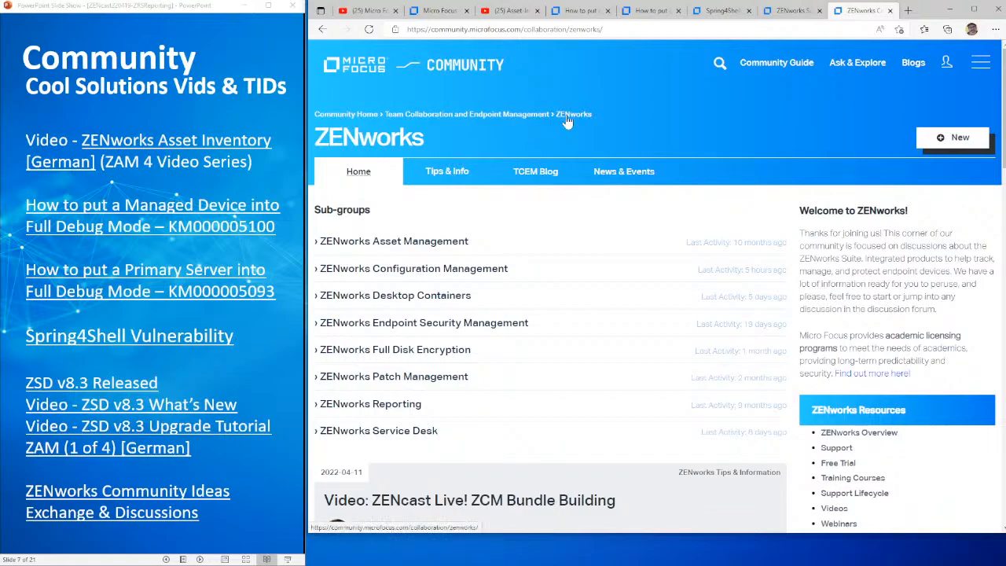
click(398, 299)
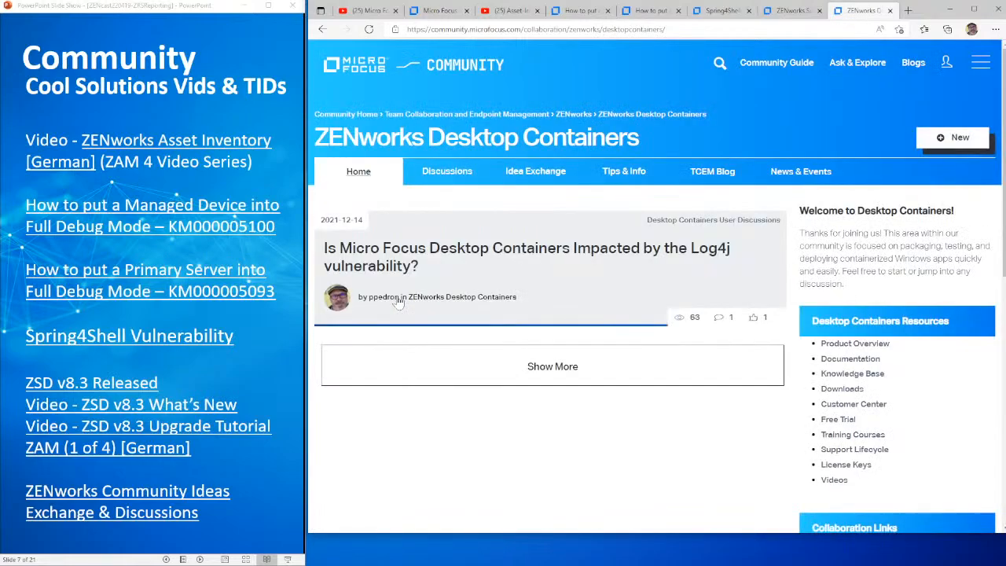
click(442, 175)
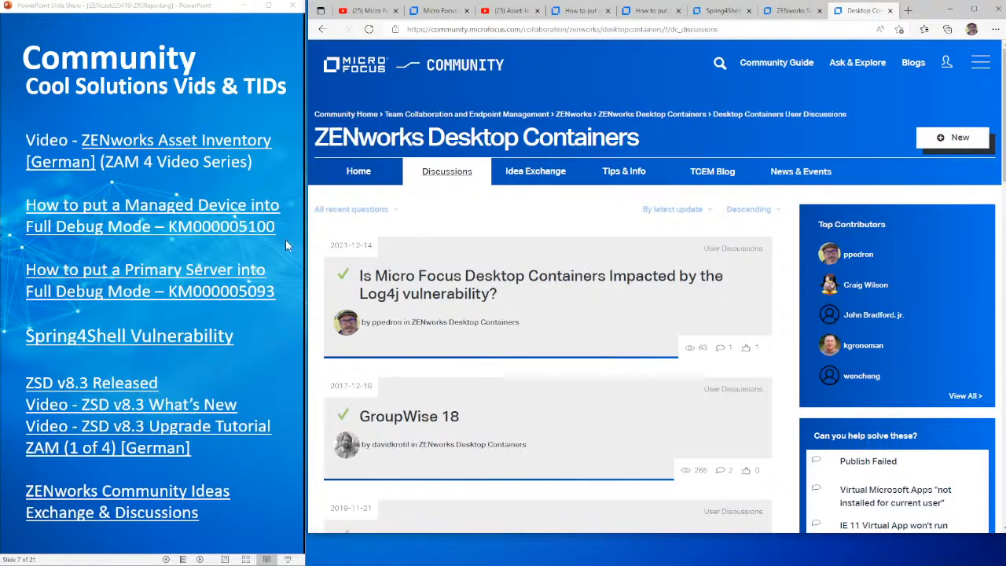
Advance to the next Community slide and open the Technology Transfer Partners website
click(237, 360)
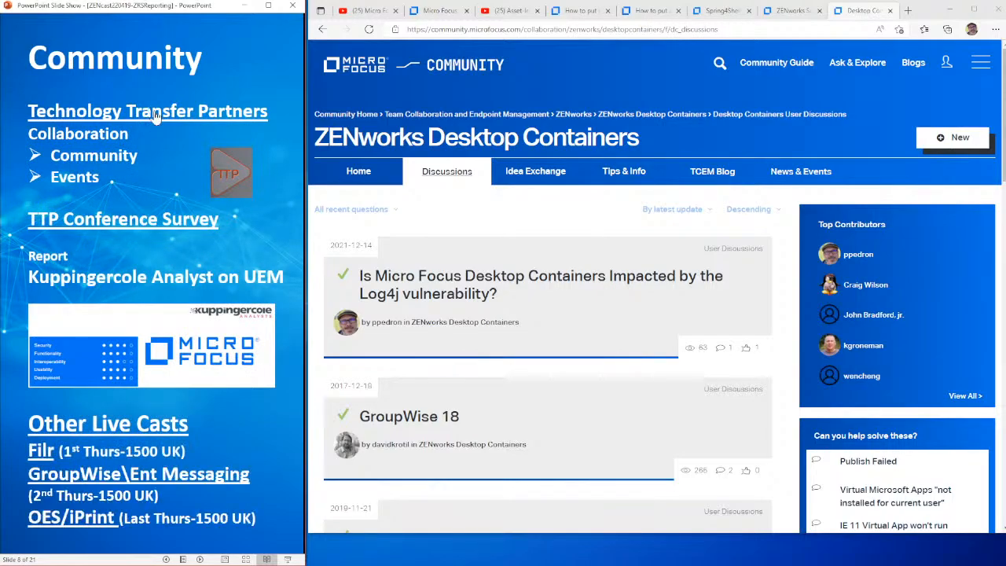
click(153, 114)
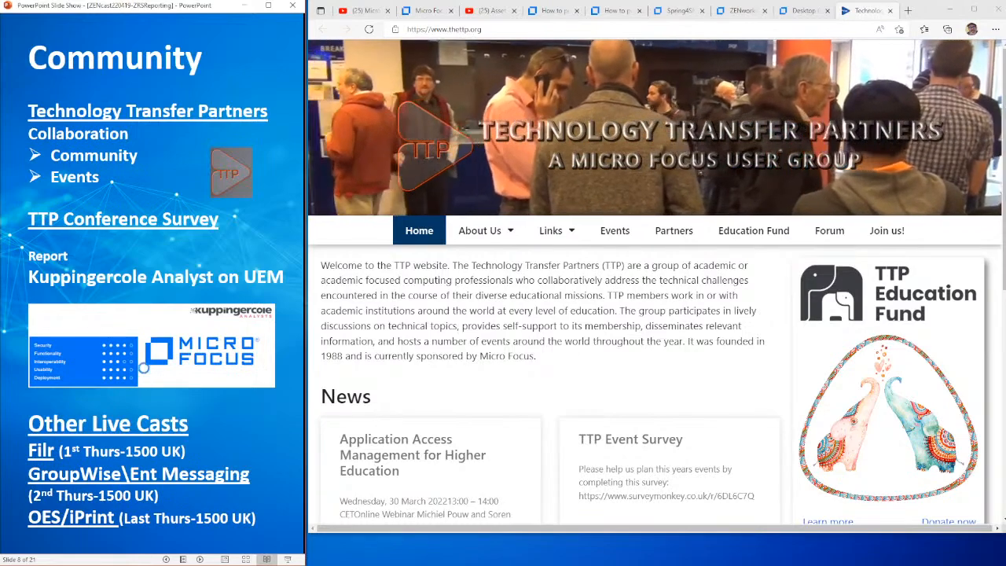
Open the Kuppingercole Analyst report on UEM and the Filr live cast registration page
click(144, 368)
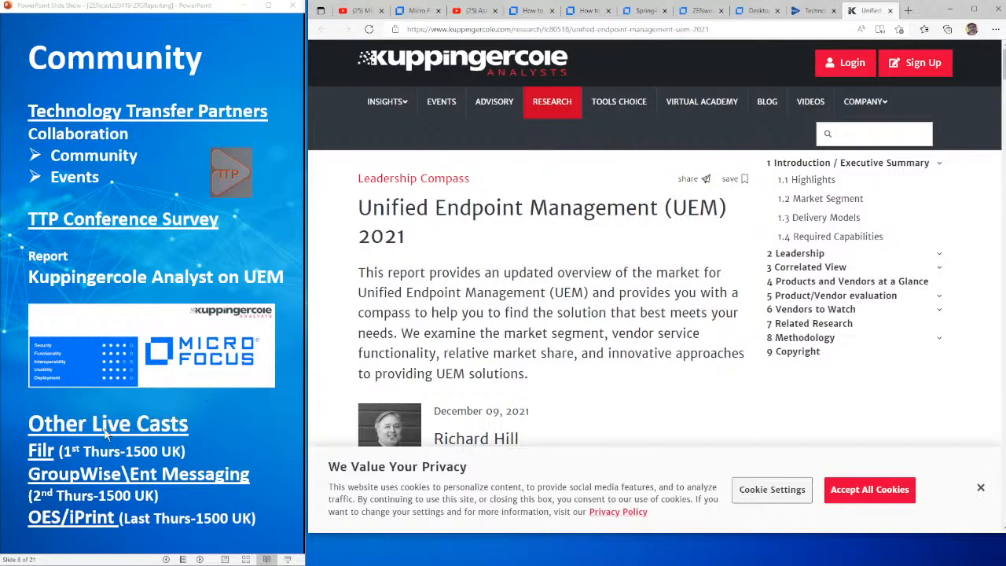
click(50, 451)
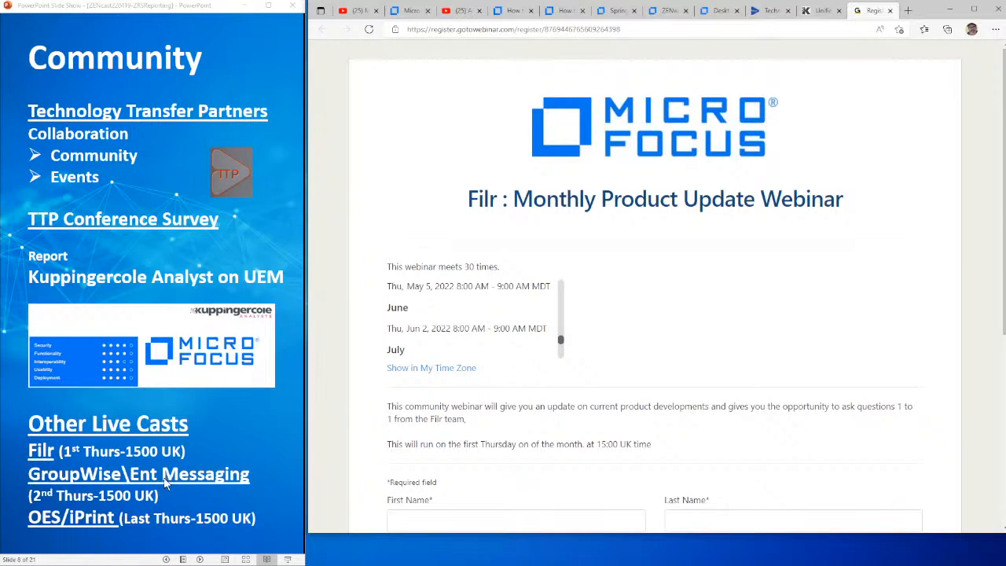
Advance to the UEMP Versions slide, open the KM000003432 patch article and examine its installation instructions
click(230, 422)
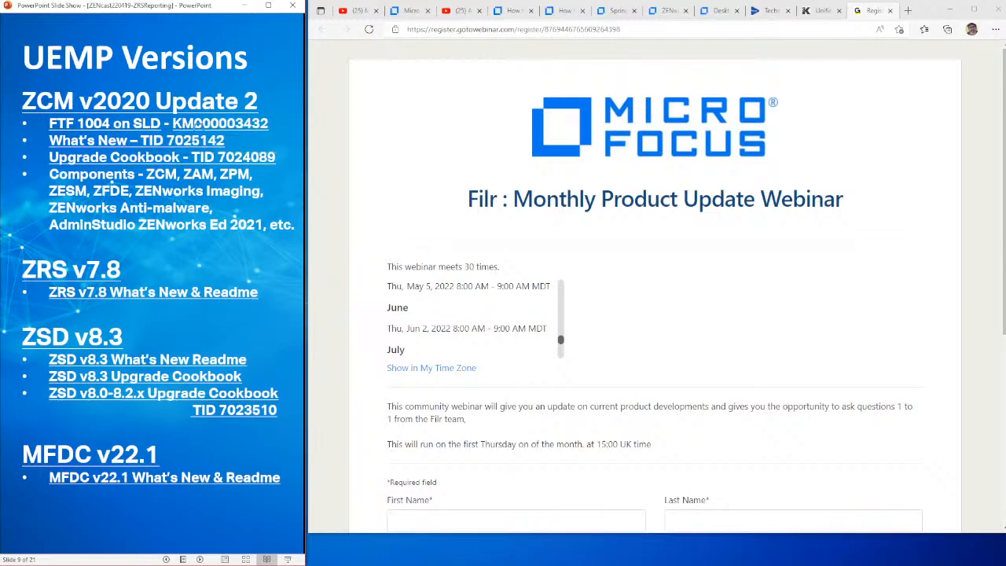
click(196, 128)
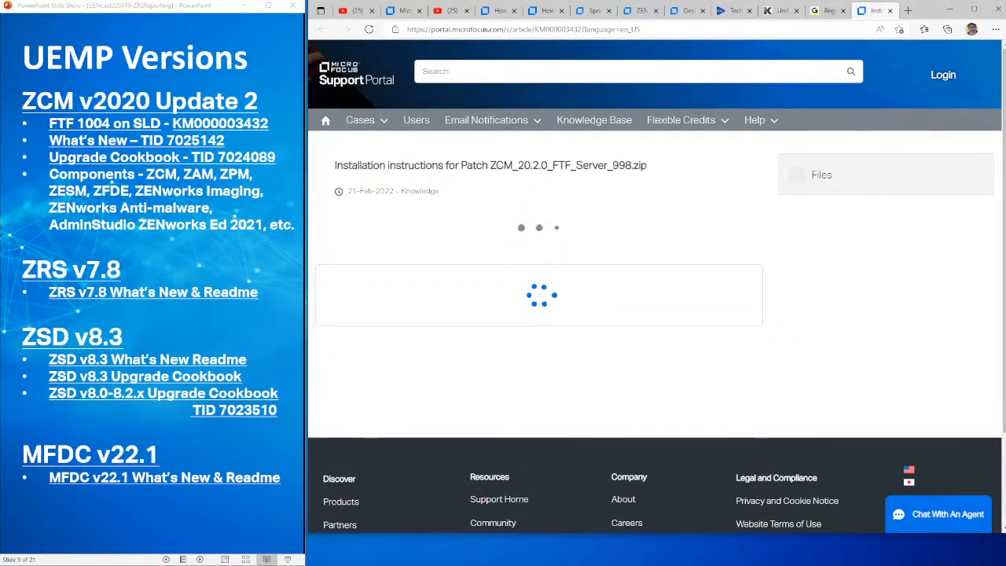
drag(564, 166, 681, 169)
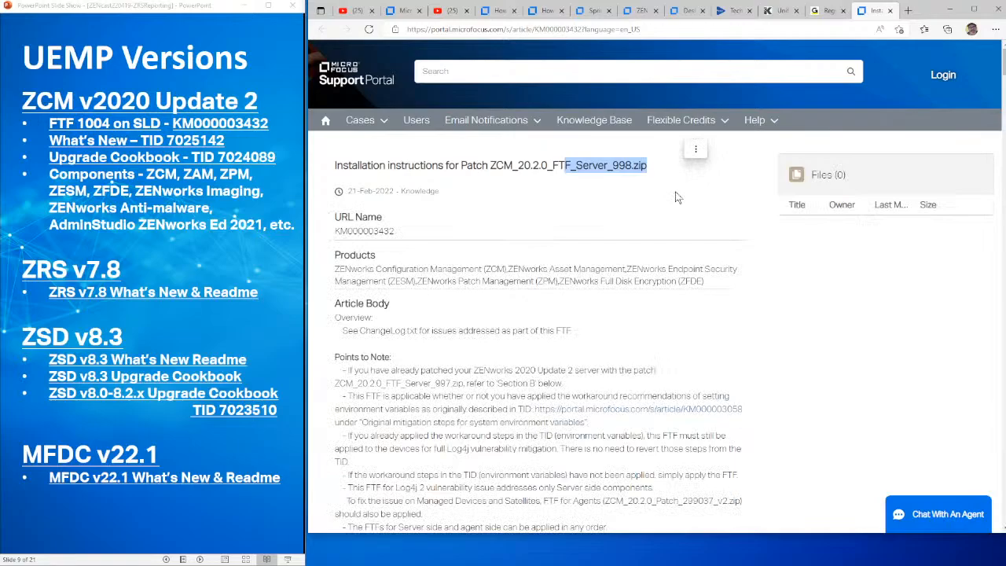
scroll(676, 191, down, 10)
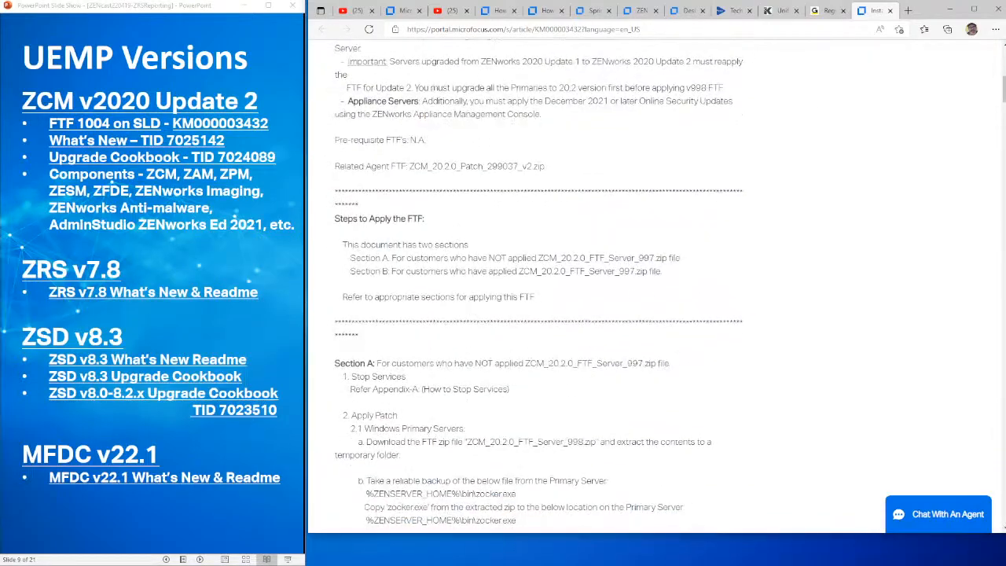
Examine the Section A and Section B conditions under Steps to Apply the FTF, highlighting the wording about ZCM_20.2.0_FTF_Server_997.zip
scroll(537, 370, down, 2)
scroll(536, 369, up, 3)
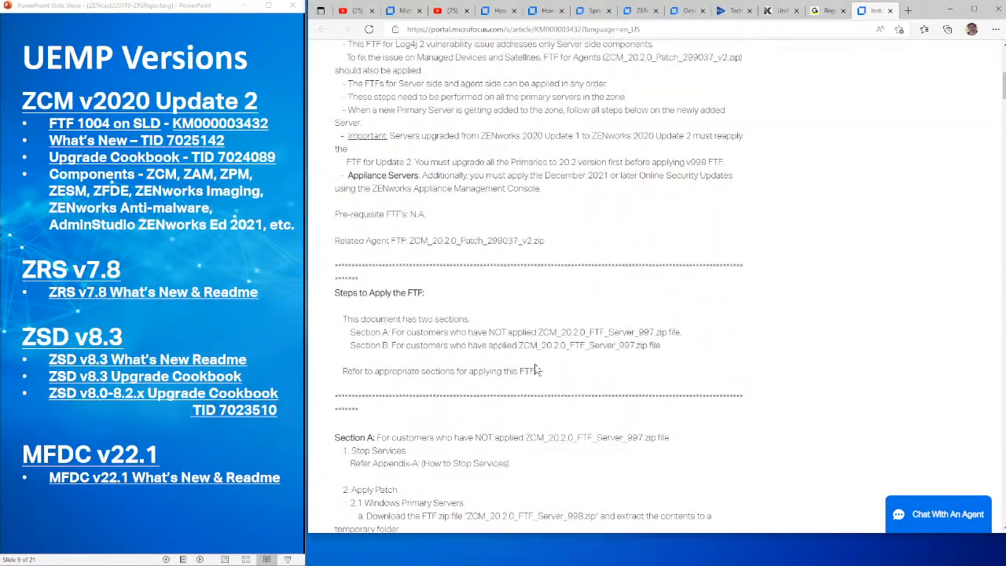
drag(351, 333, 604, 327)
click(604, 329)
drag(667, 331, 604, 329)
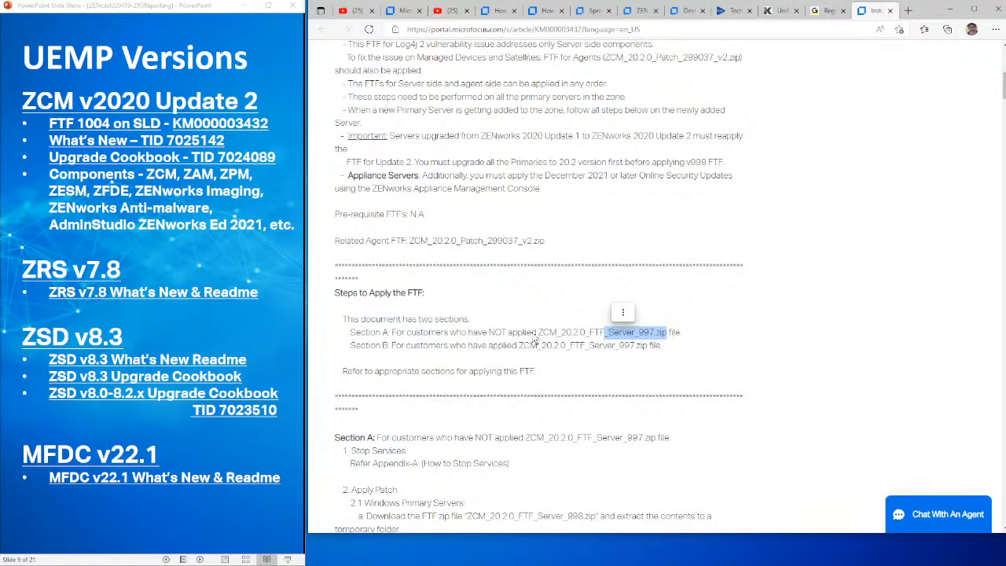
drag(478, 332, 635, 331)
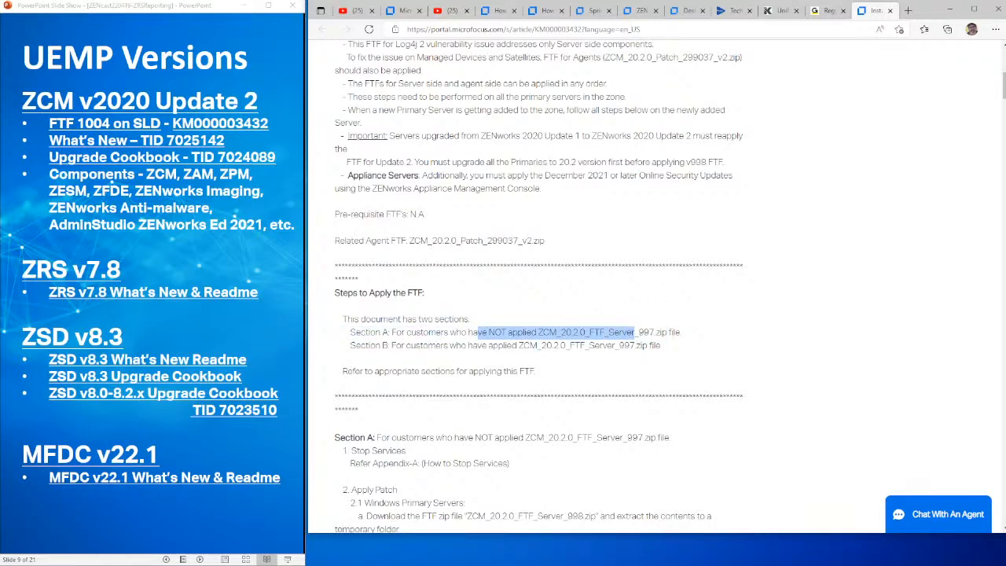
click(635, 333)
drag(392, 346, 586, 352)
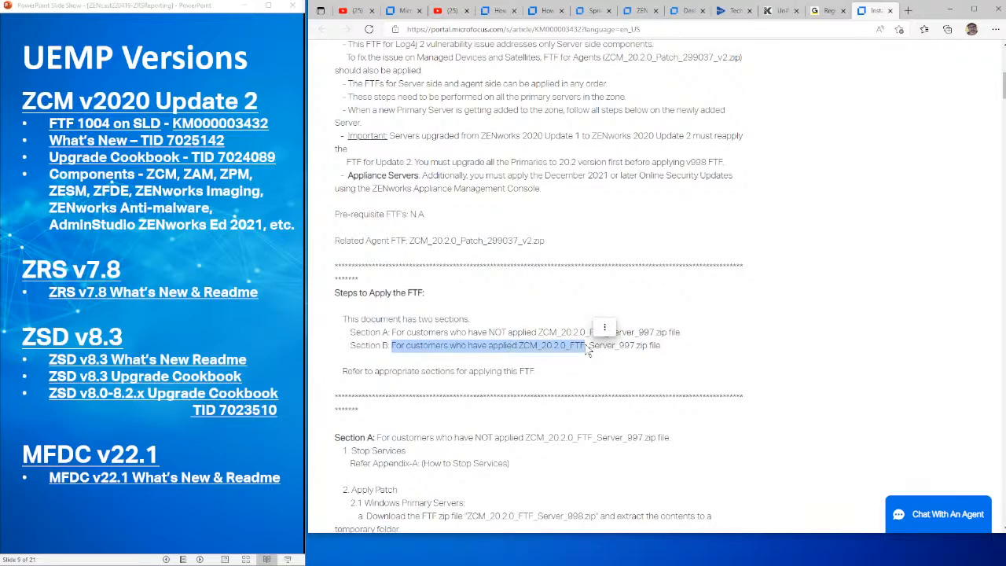
Open the What's New TID 7025142 article from the slide and review its version tables, return to its beginning and select its web address
click(122, 133)
click(121, 135)
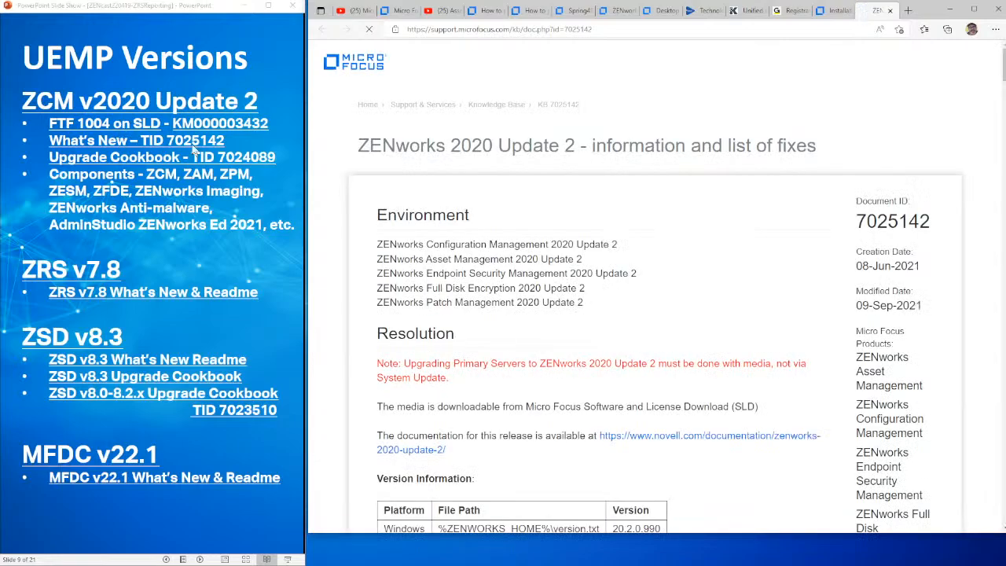
scroll(726, 299, down, 2)
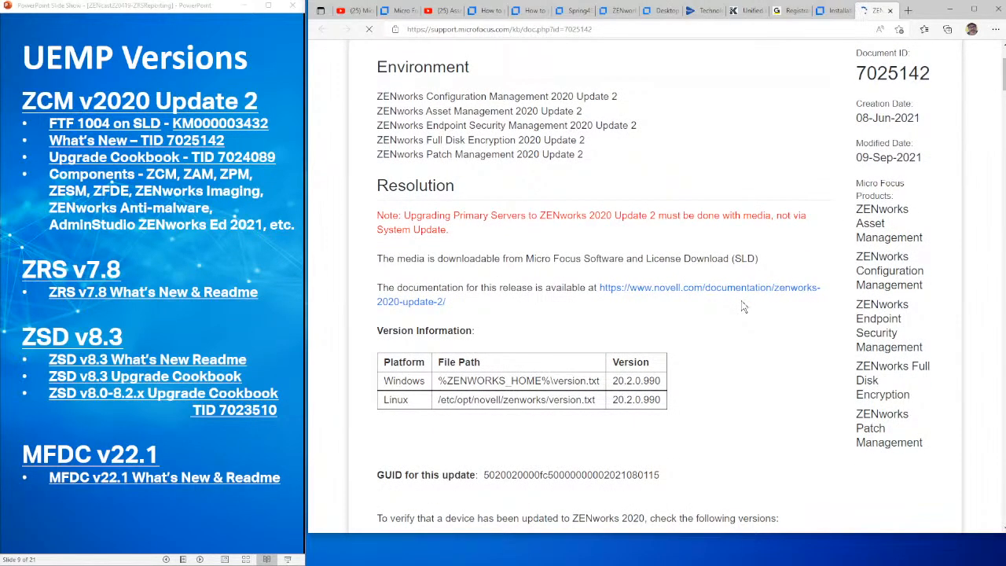
scroll(744, 307, down, 2)
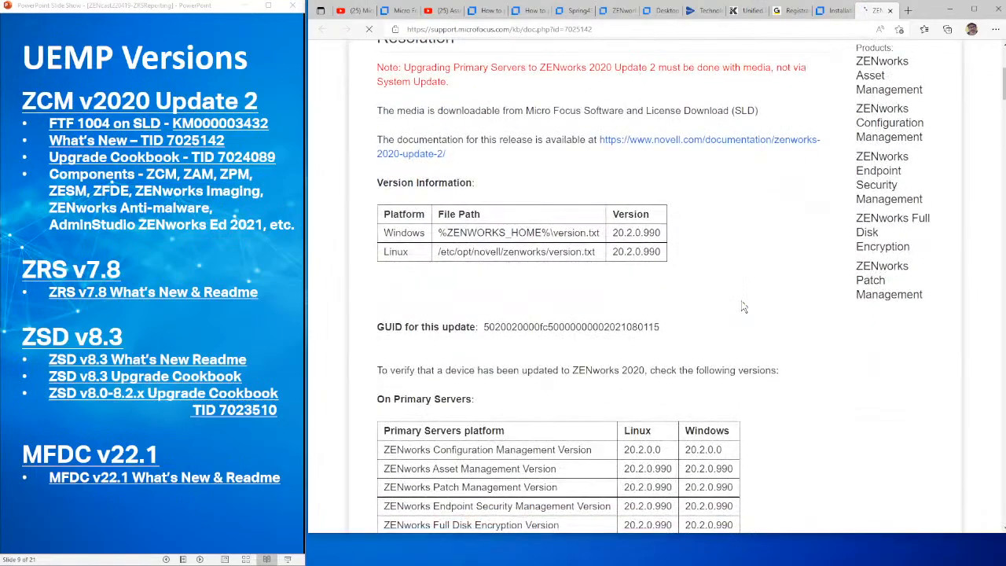
scroll(744, 306, up, 4)
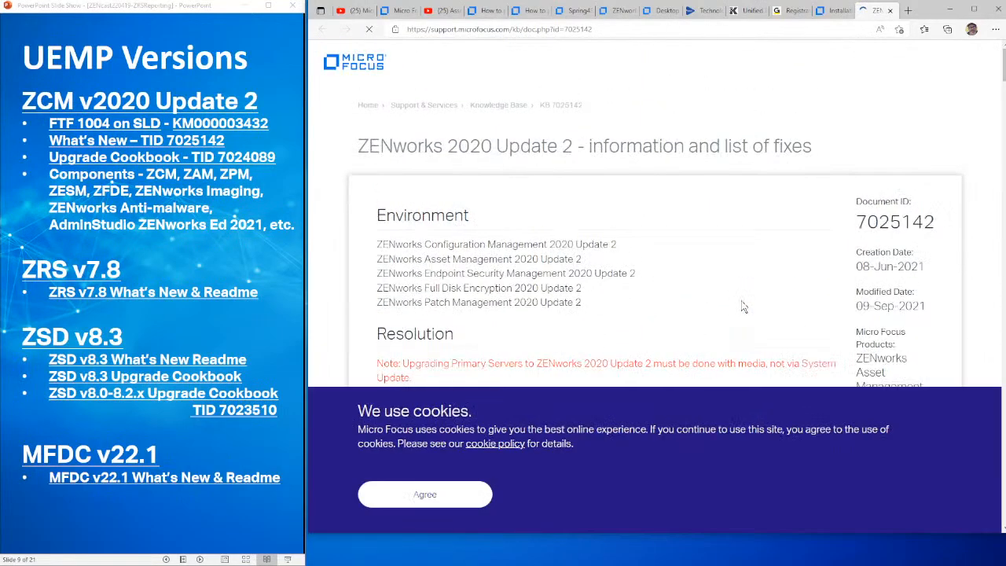
scroll(653, 267, down, 1)
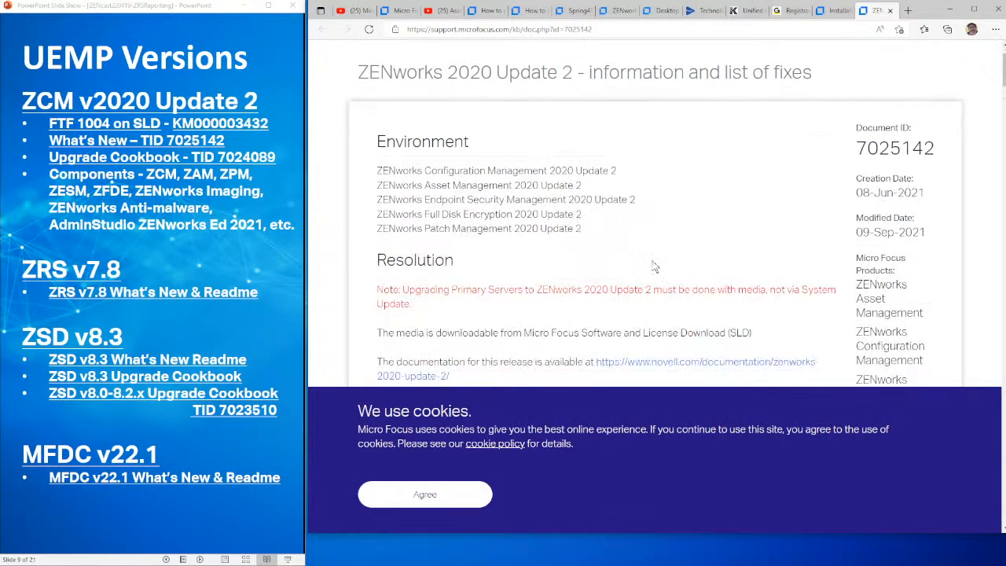
scroll(653, 267, down, 5)
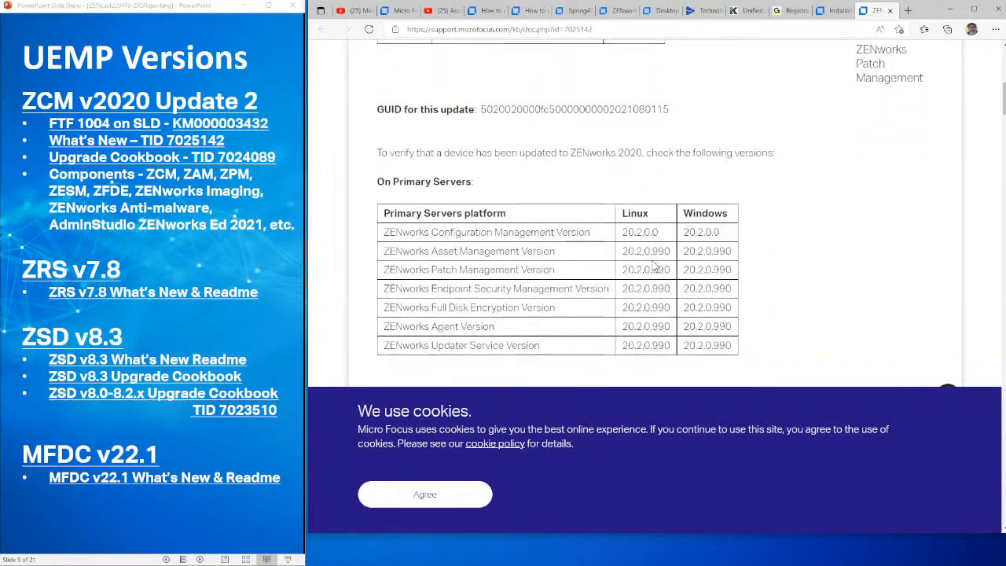
scroll(654, 267, down, 6)
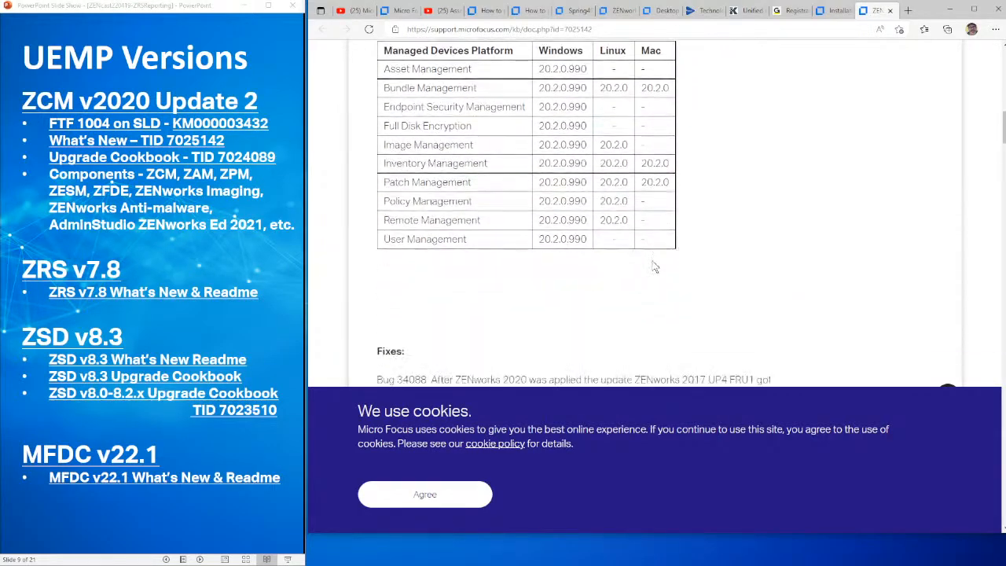
scroll(654, 267, up, 12)
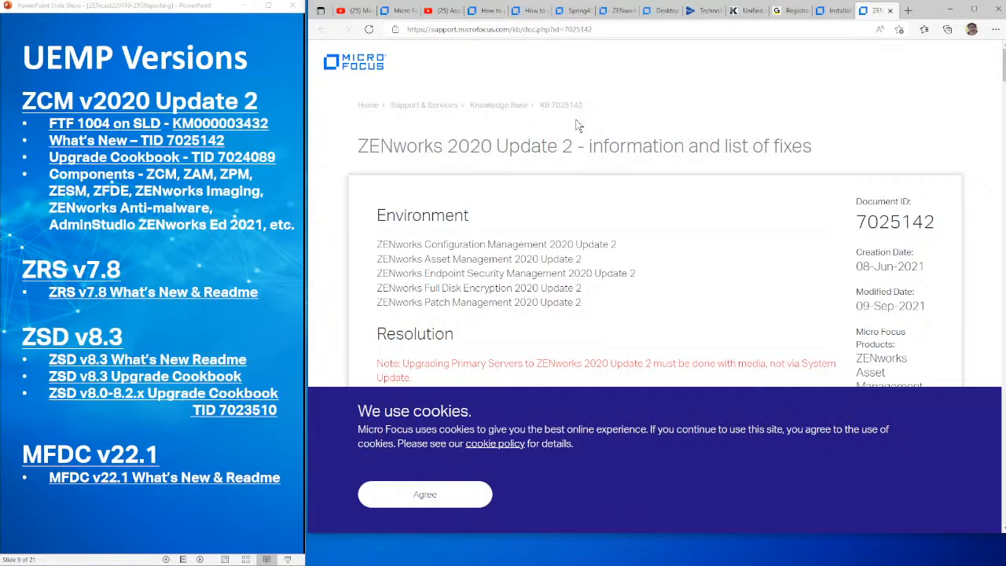
click(591, 29)
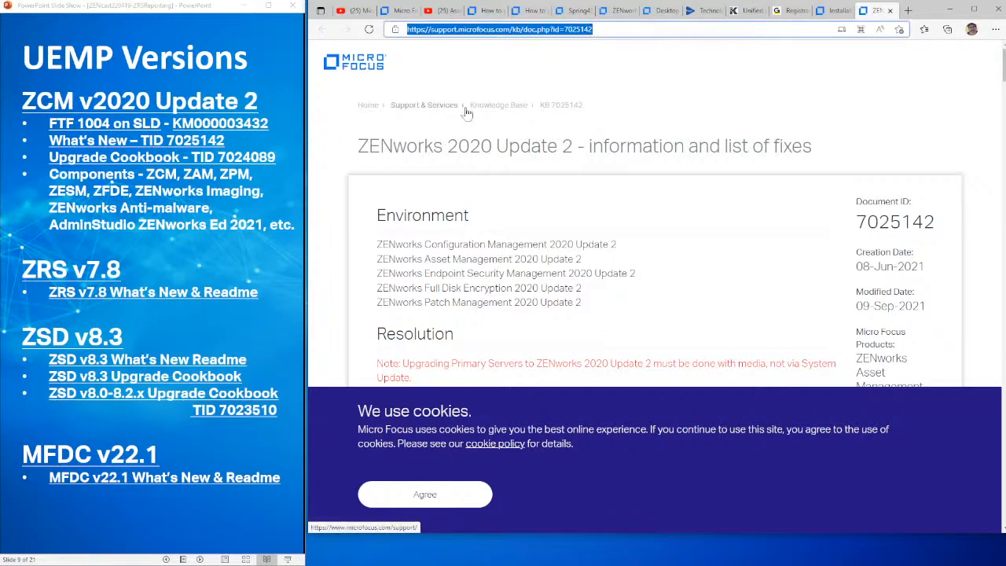
Advance the slide show past the Recap slide to the ZRS Tips slide
click(93, 143)
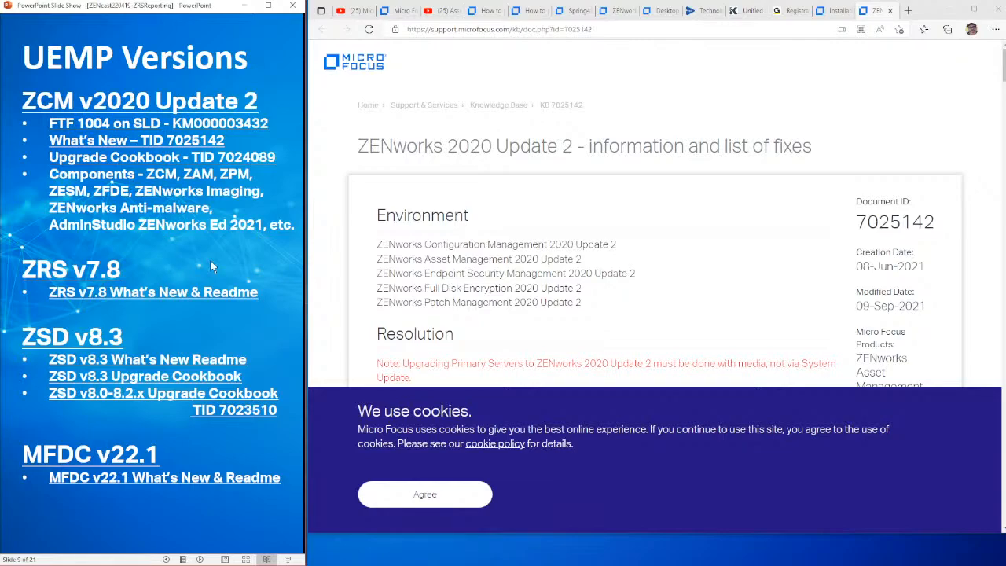
key(Right)
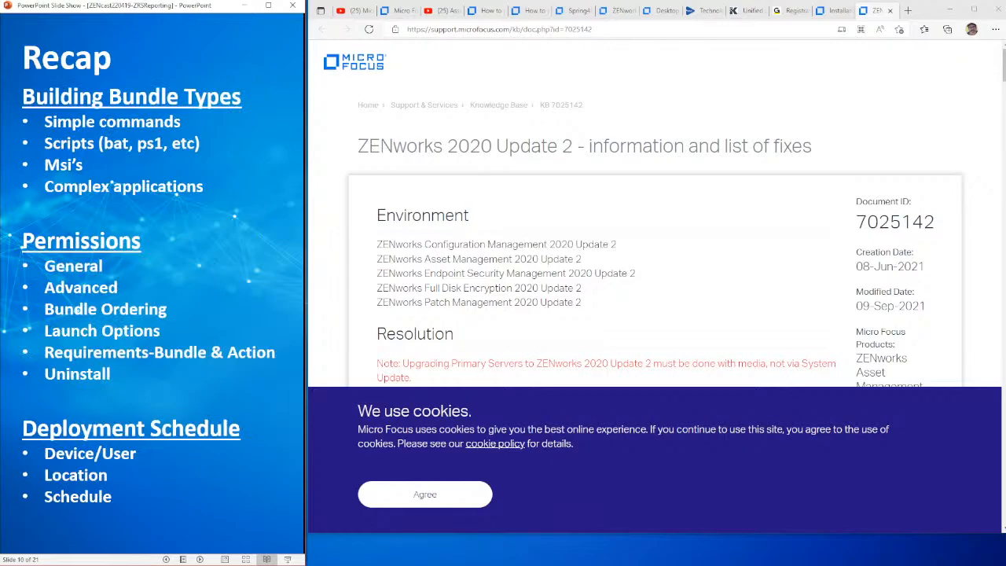
key(Left)
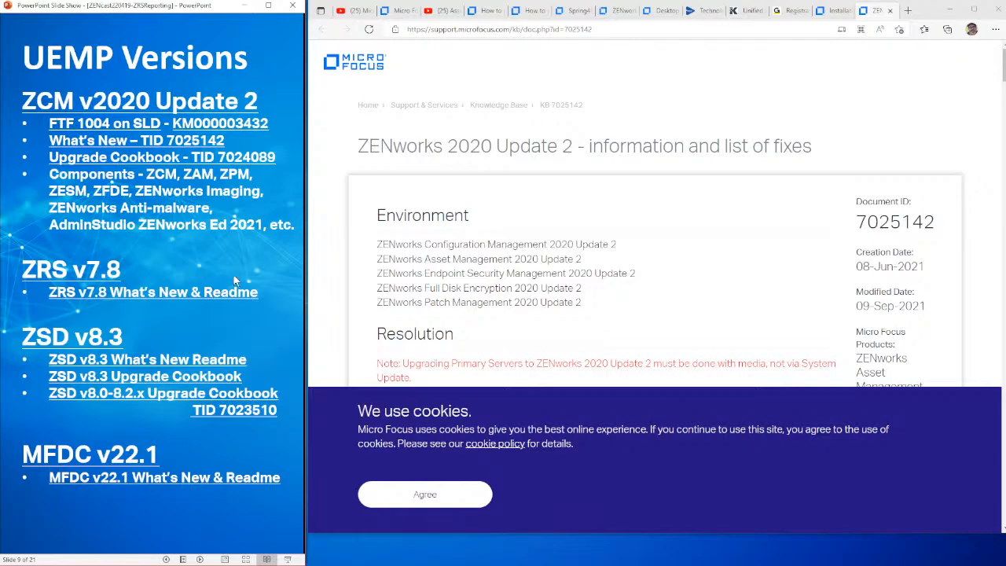
click(209, 320)
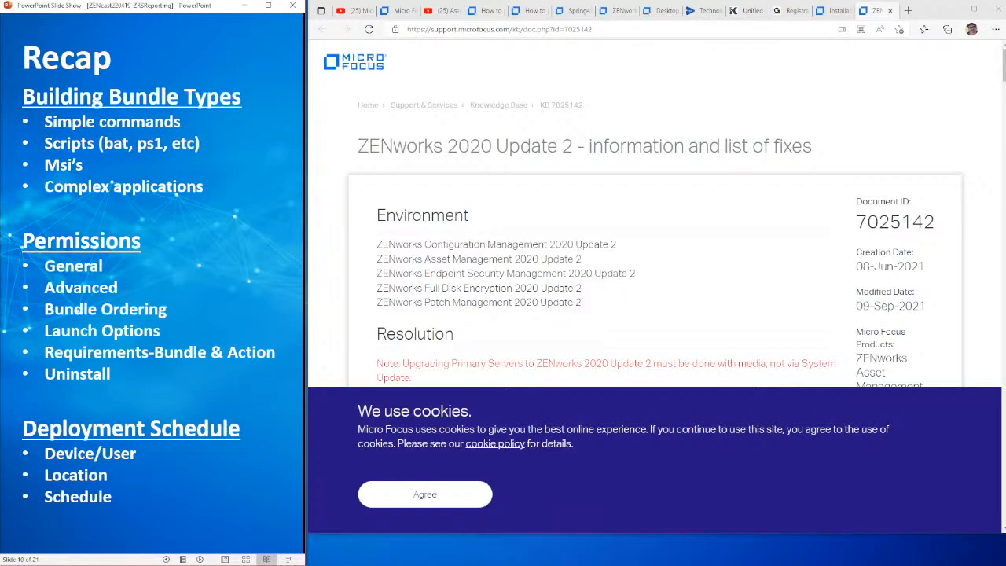
click(220, 279)
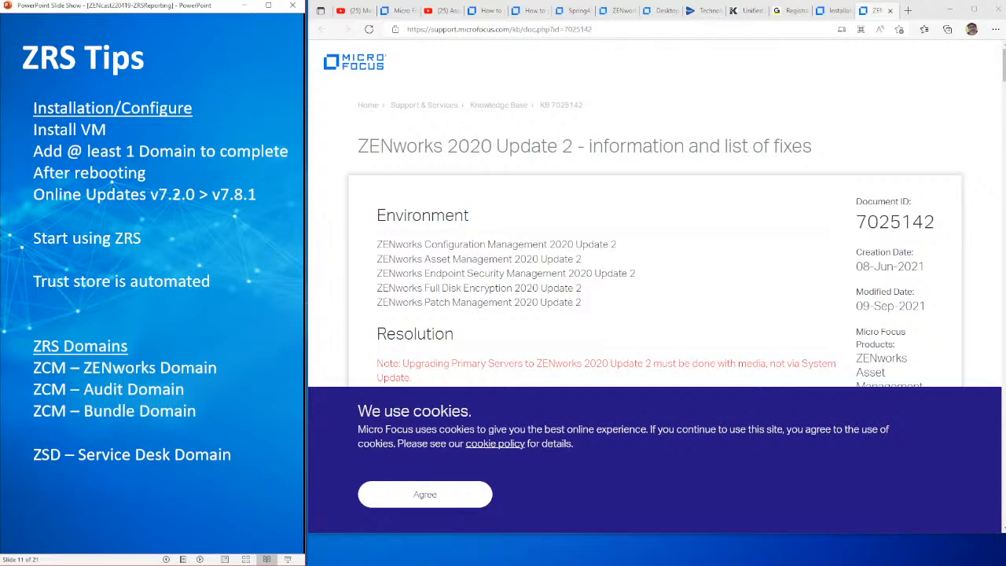
Switch from the browser to the remote VMware Workstation session, power off the ZRS-ZENcast(90b) virtual machine and maximize the VMware window
click(951, 10)
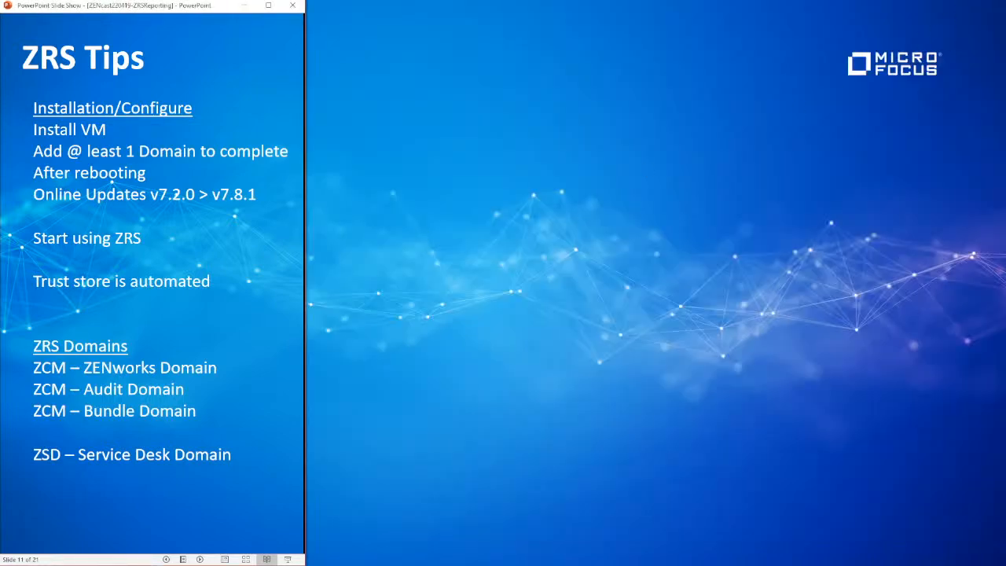
key(alt+Tab)
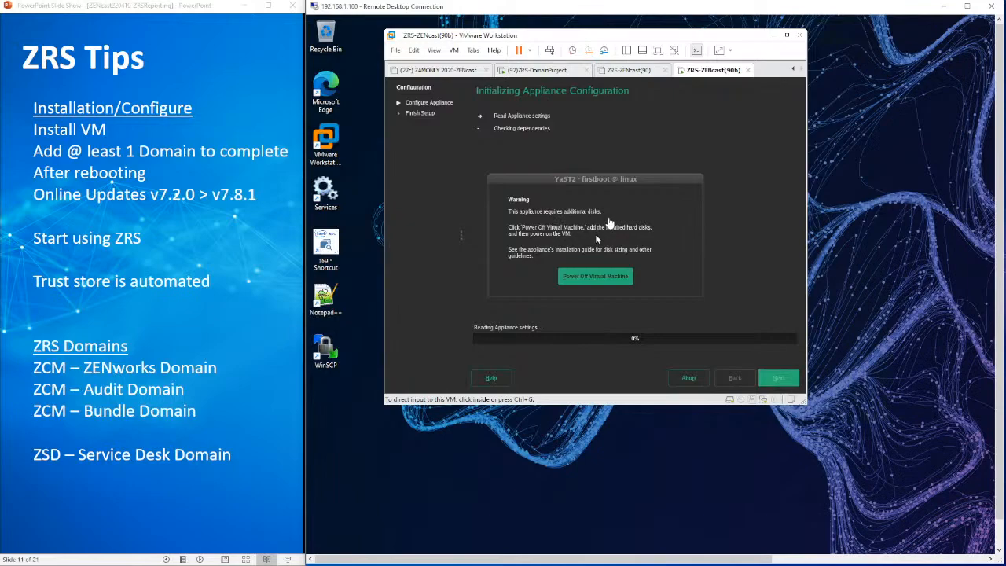
click(747, 187)
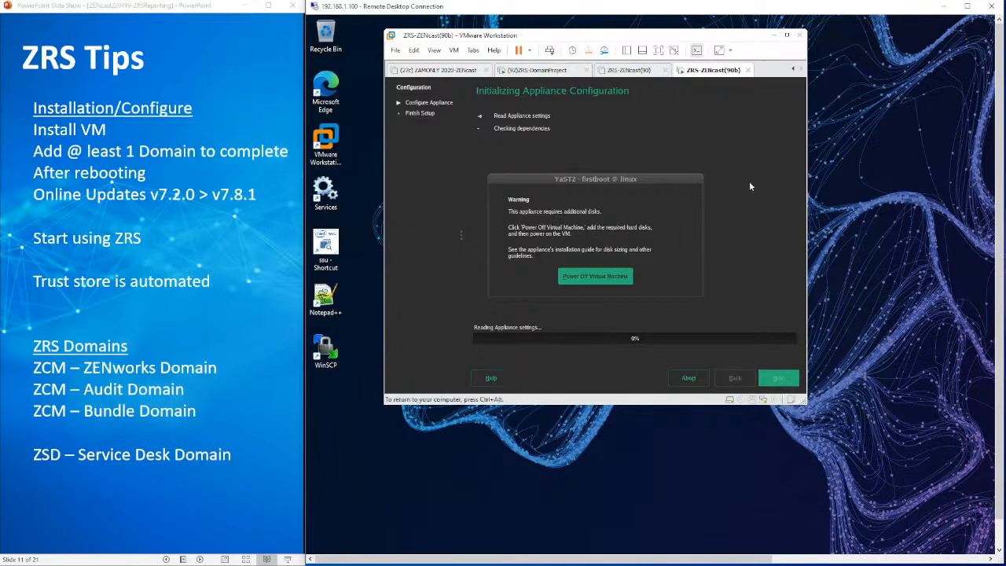
click(592, 277)
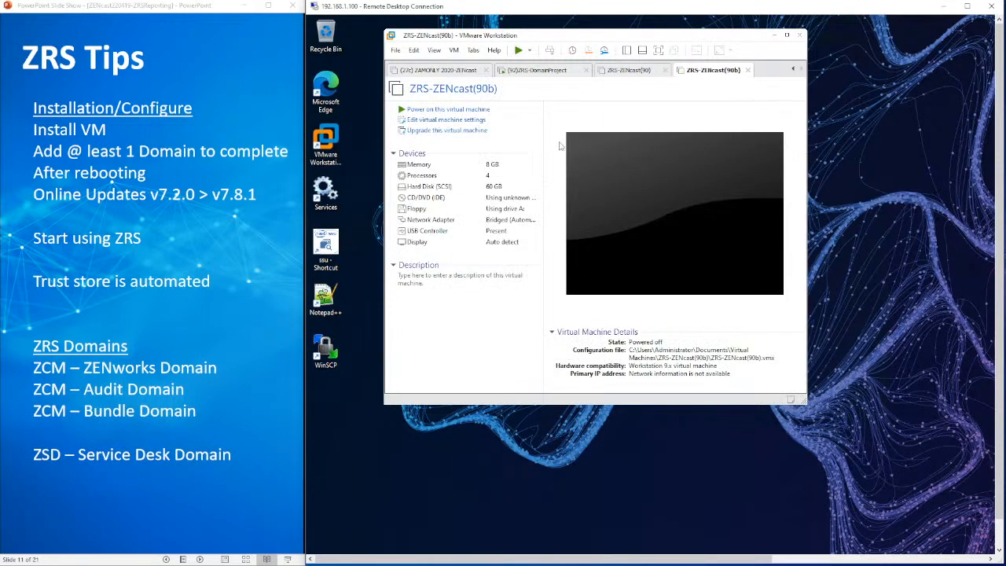
click(787, 35)
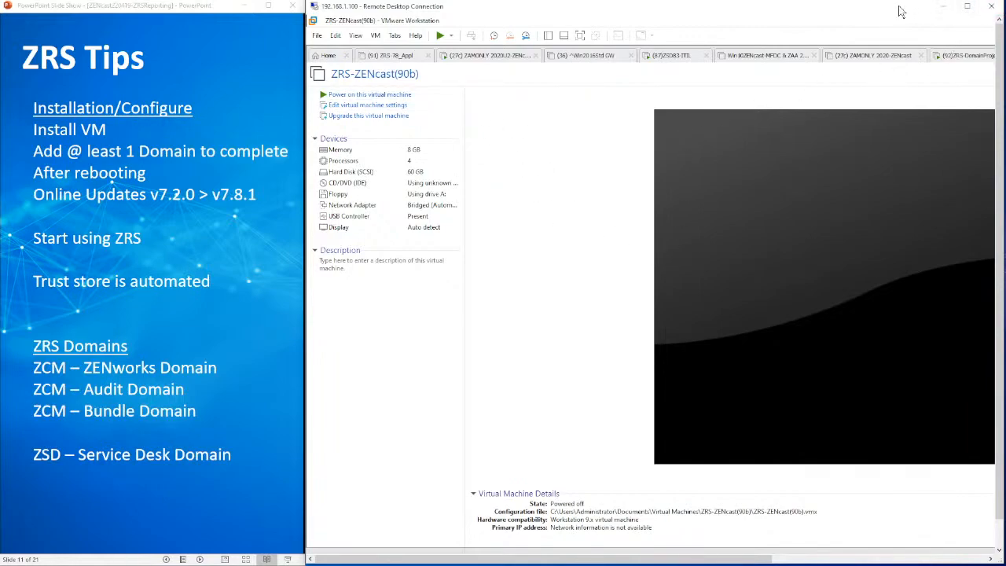
mouse_move(902, 12)
mouse_down()
mouse_move(876, 18)
mouse_move(902, 12)
mouse_up()
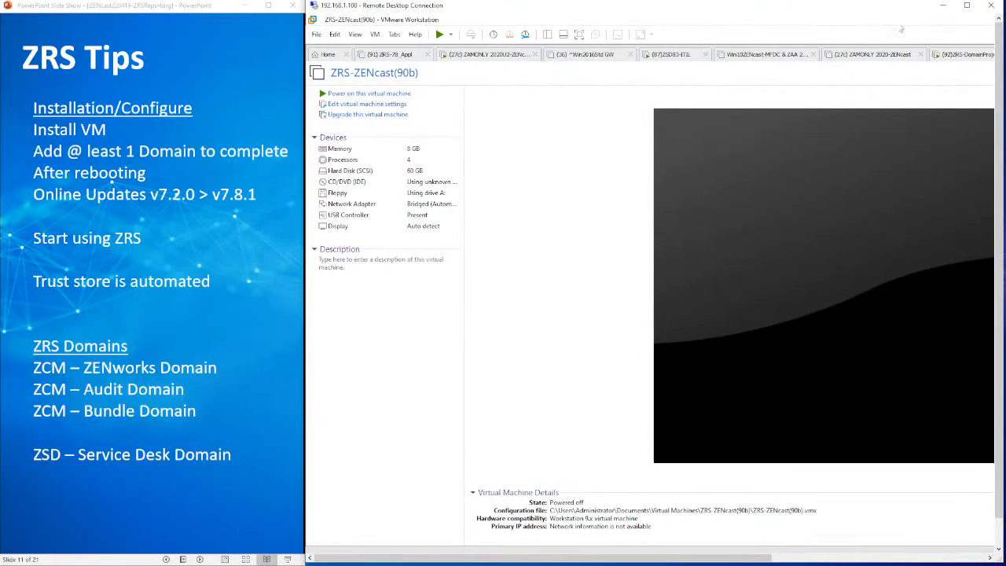
drag(768, 557, 910, 545)
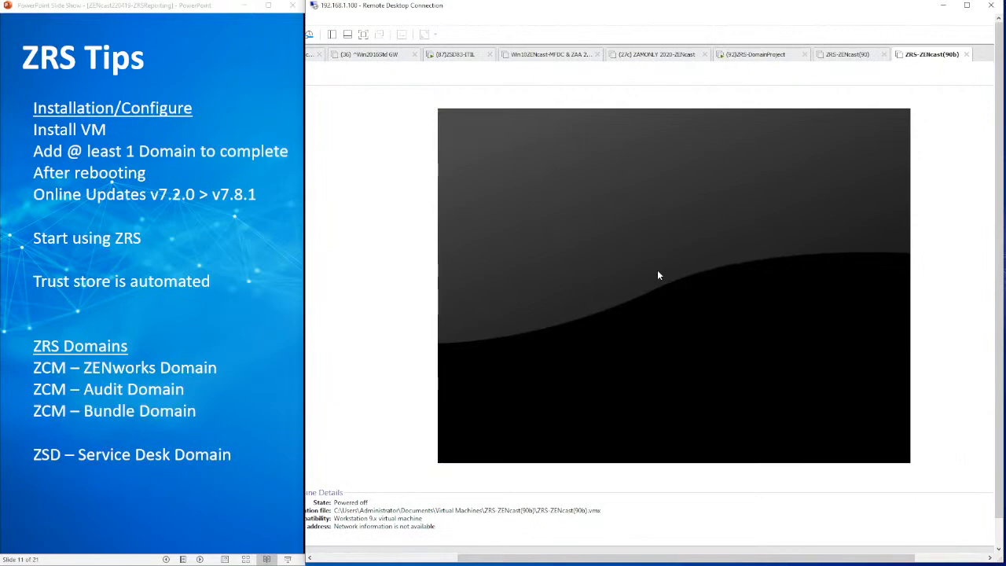
right_click(932, 58)
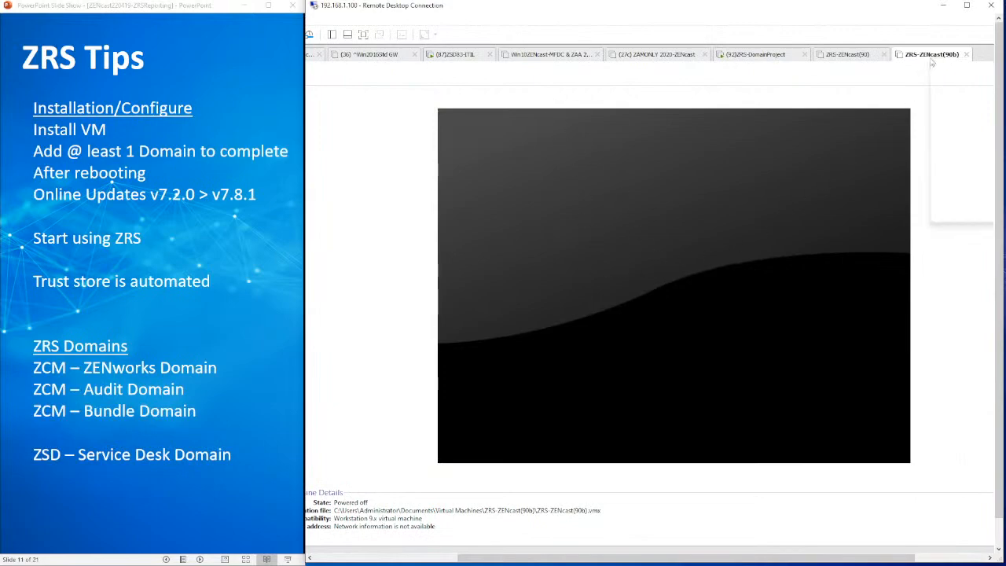
mouse_move(953, 81)
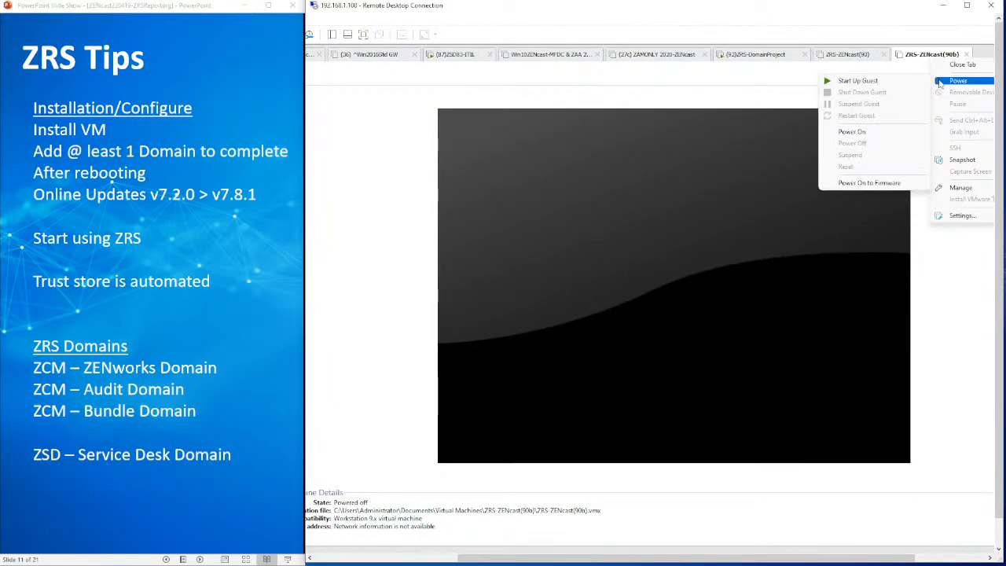
click(863, 81)
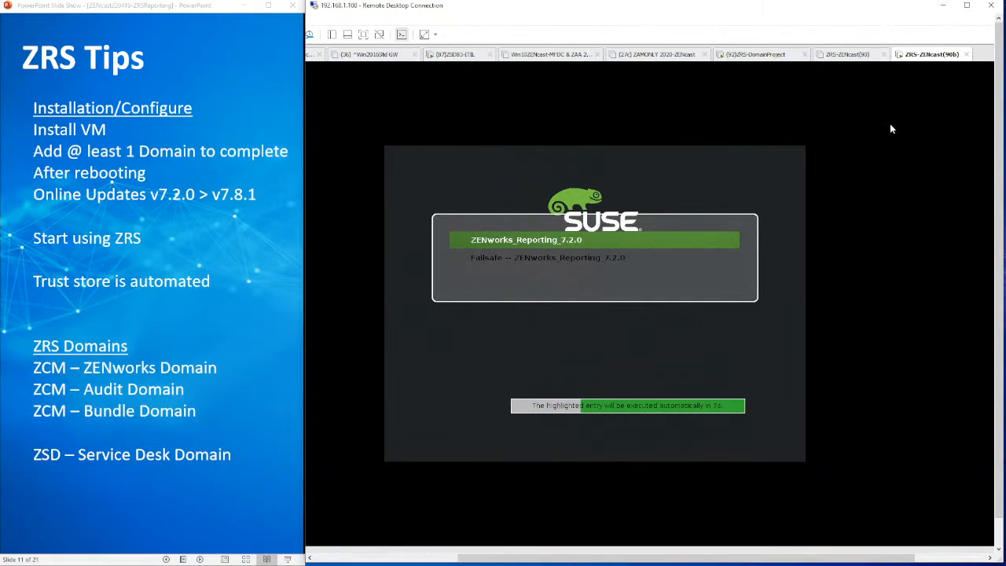
right_click(920, 55)
mouse_move(947, 78)
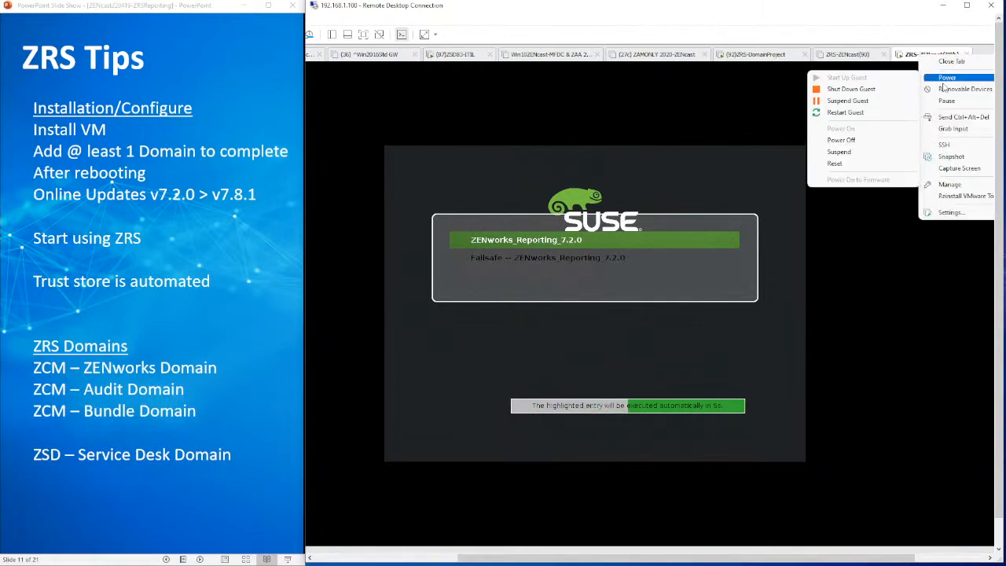
click(869, 95)
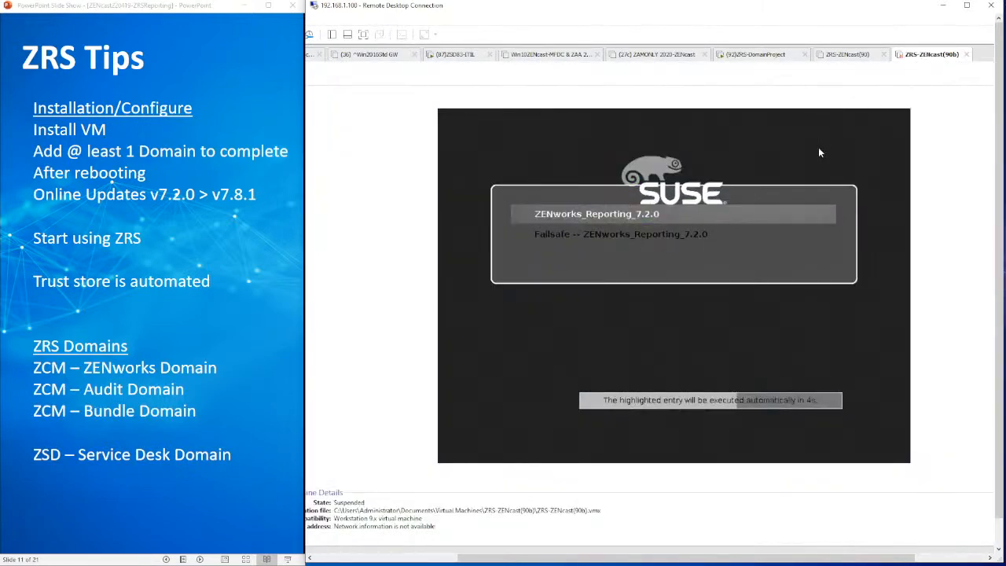
right_click(919, 60)
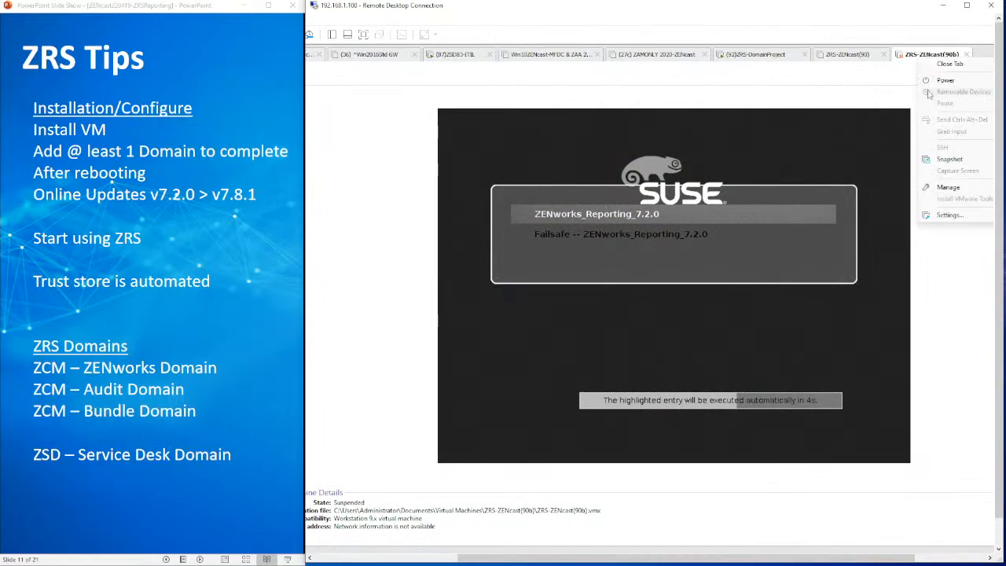
mouse_move(929, 85)
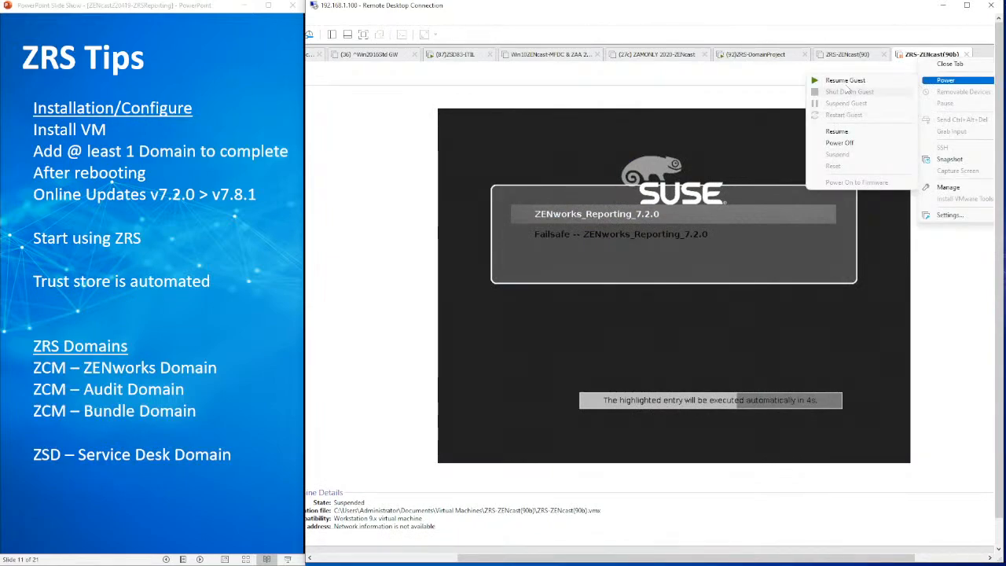
click(845, 144)
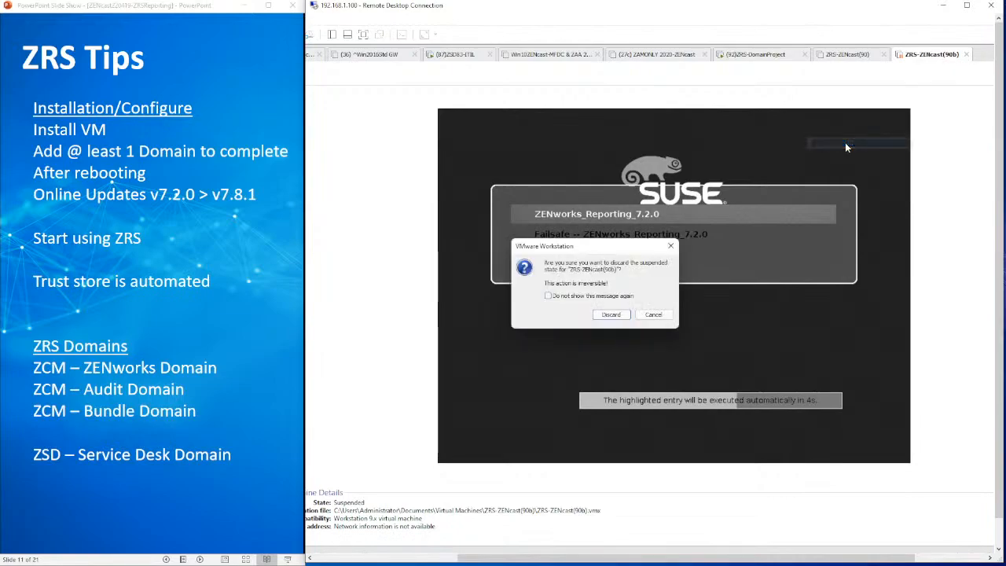
click(612, 314)
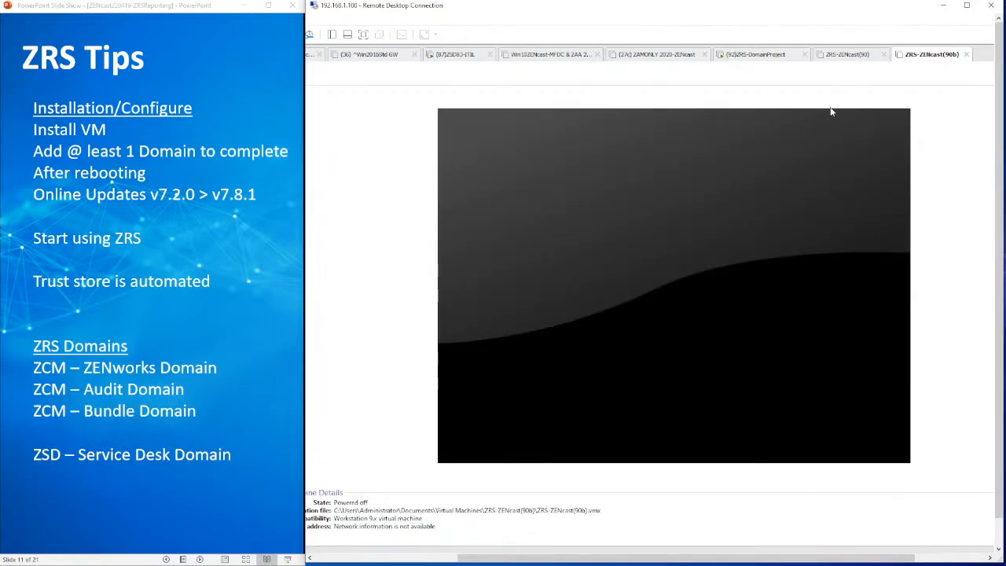
Add a 20 GB SCSI hard disk to the ZRS-ZENcast(90b) virtual machine as a new virtual disk stored as a single file
right_click(908, 63)
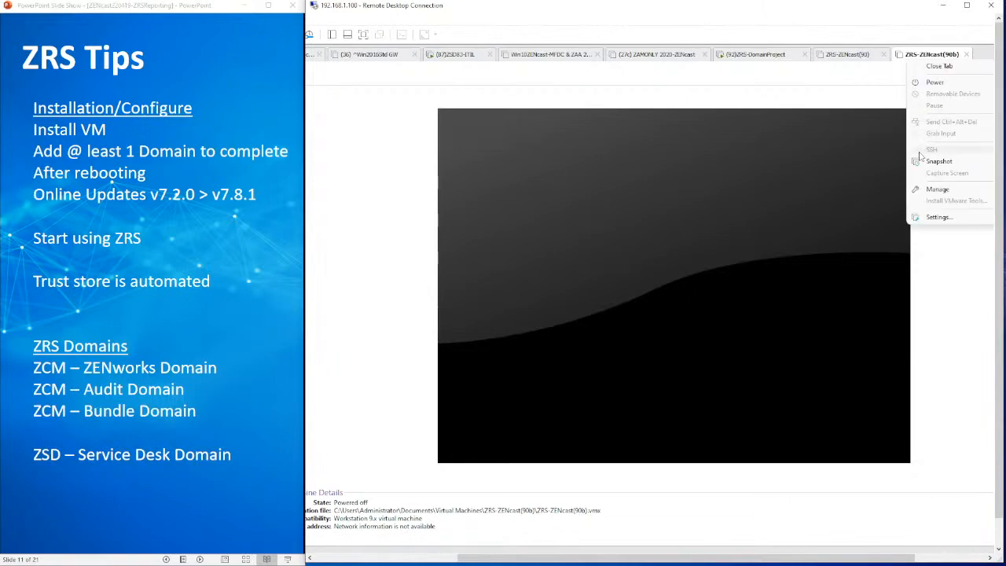
click(934, 221)
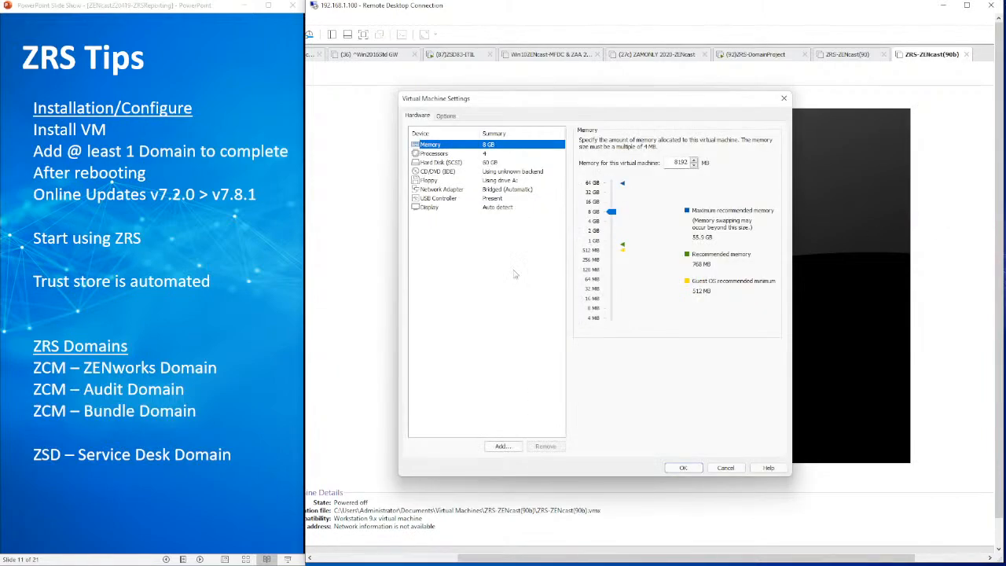
click(503, 446)
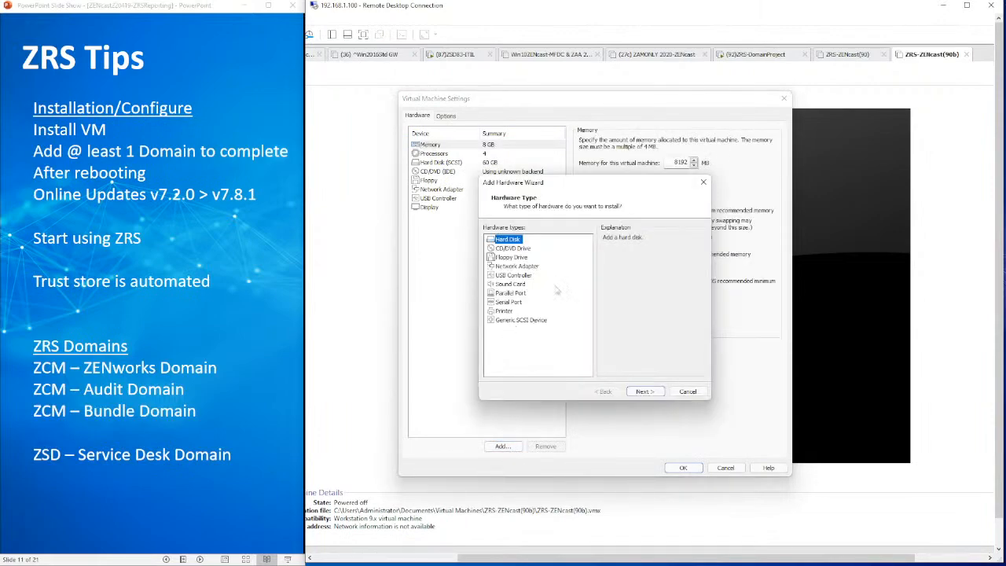
click(645, 391)
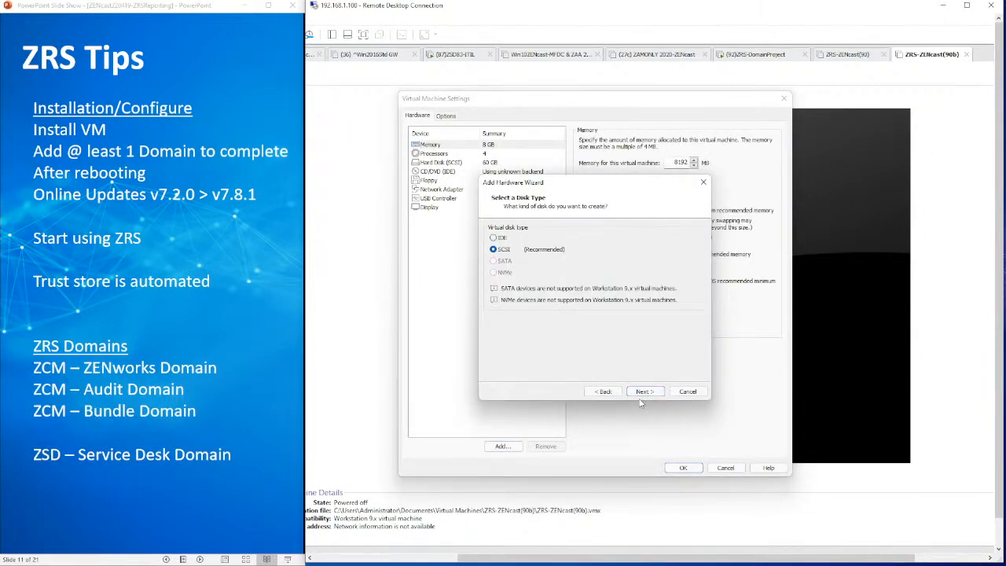
click(641, 393)
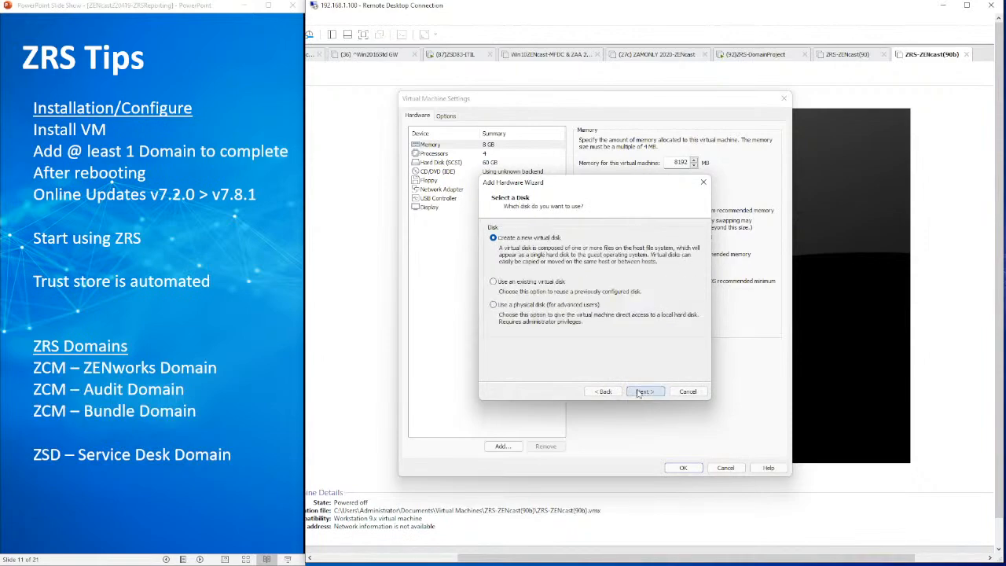
click(644, 391)
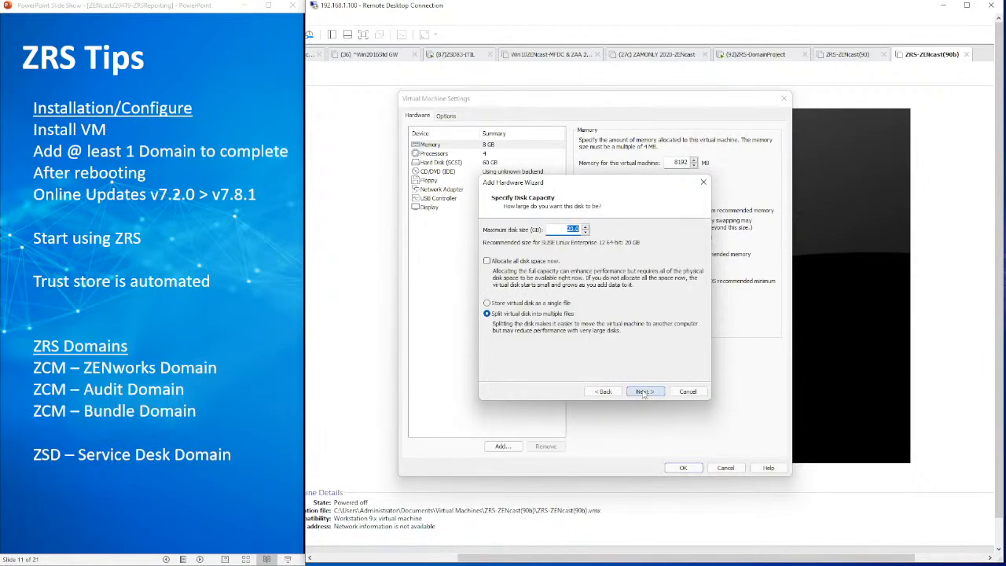
click(507, 304)
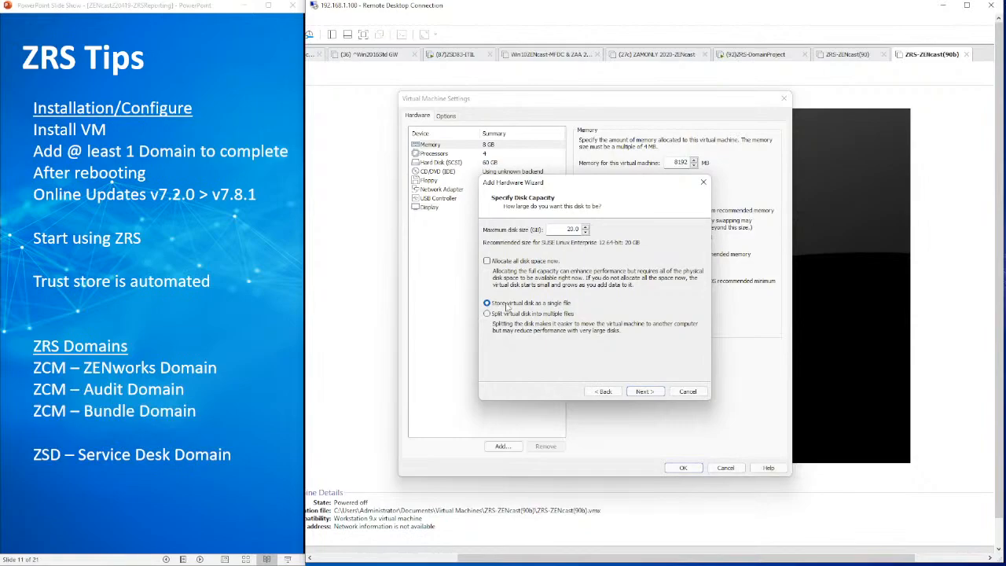
click(643, 392)
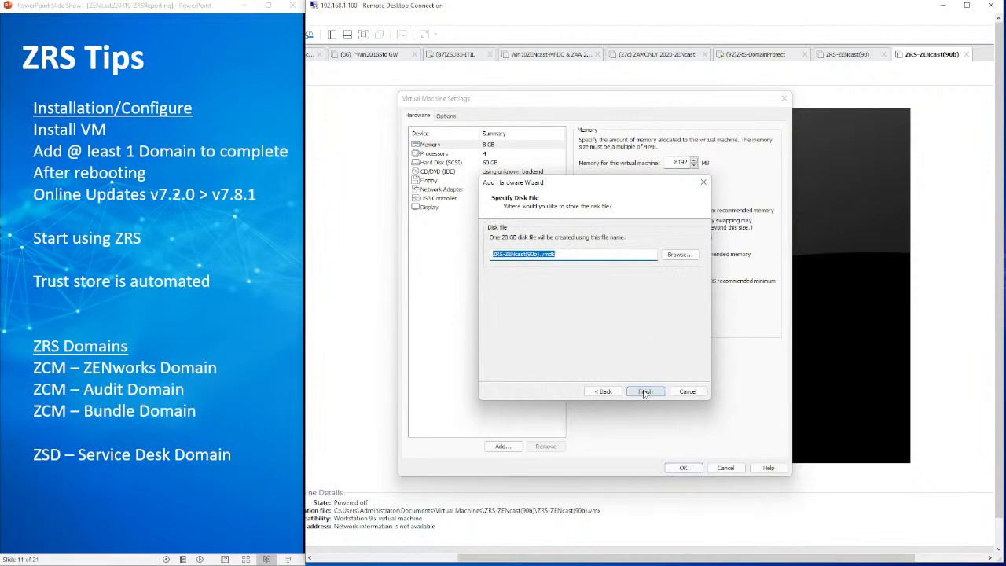
Name the new disk file VAStorage.vmdk, finish adding the disk and save the virtual machine settings
click(540, 255)
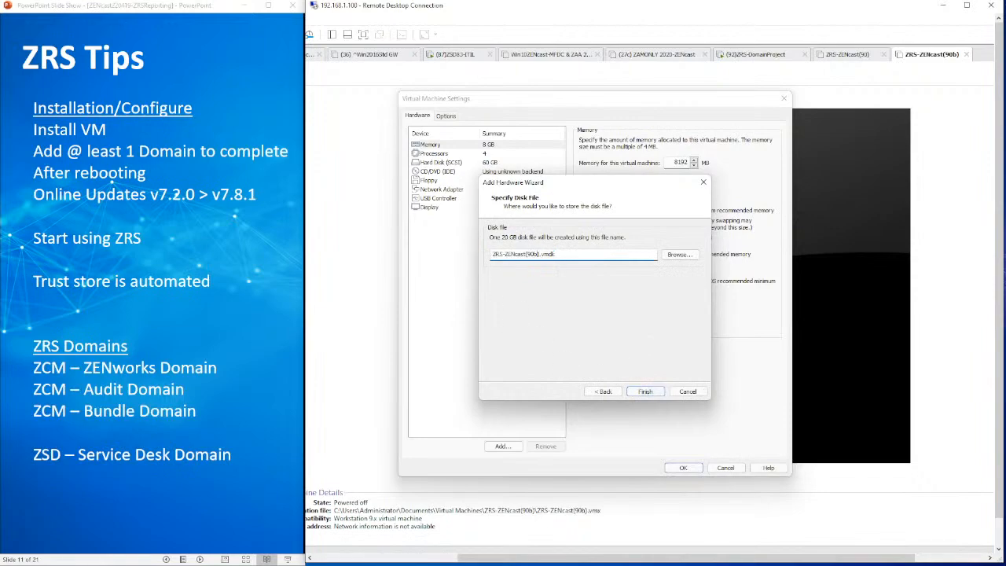
drag(538, 255, 464, 267)
text(V:\Storage\)
key(Delete)
click(644, 391)
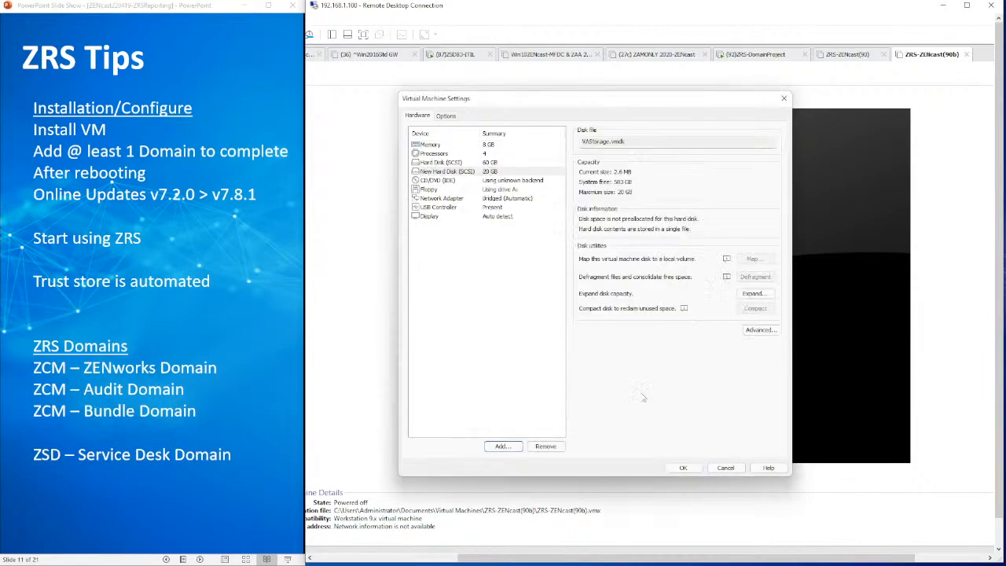
click(683, 468)
Start up the ZRS-ZENcast(90b) guest and accept the ZENworks Reporting Appliance license agreement
right_click(937, 63)
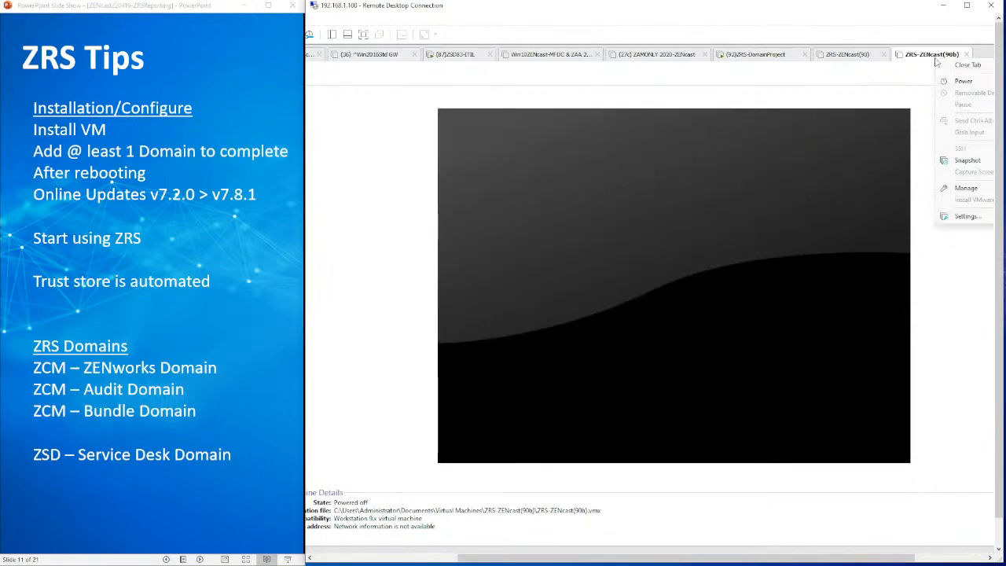
mouse_move(944, 83)
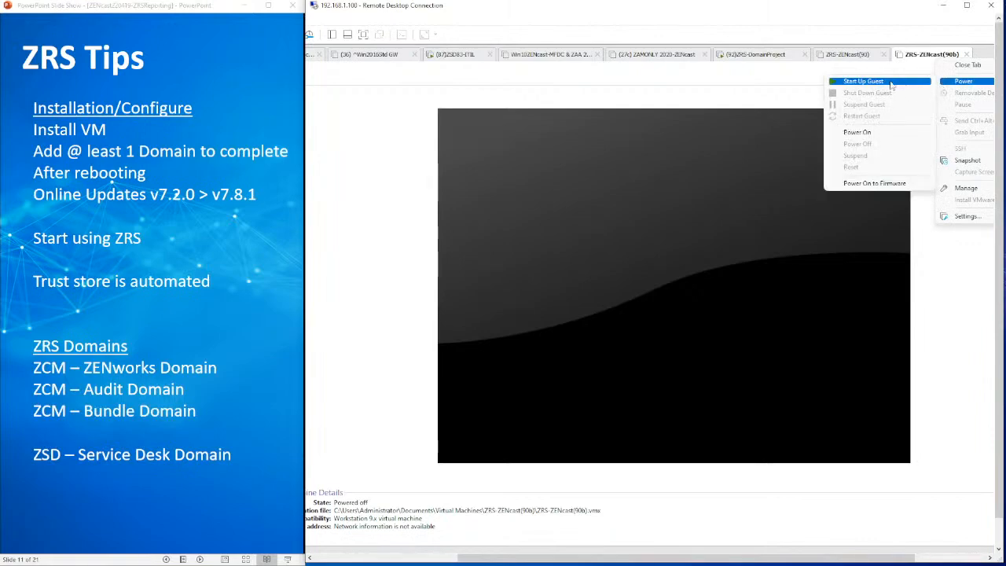
click(896, 82)
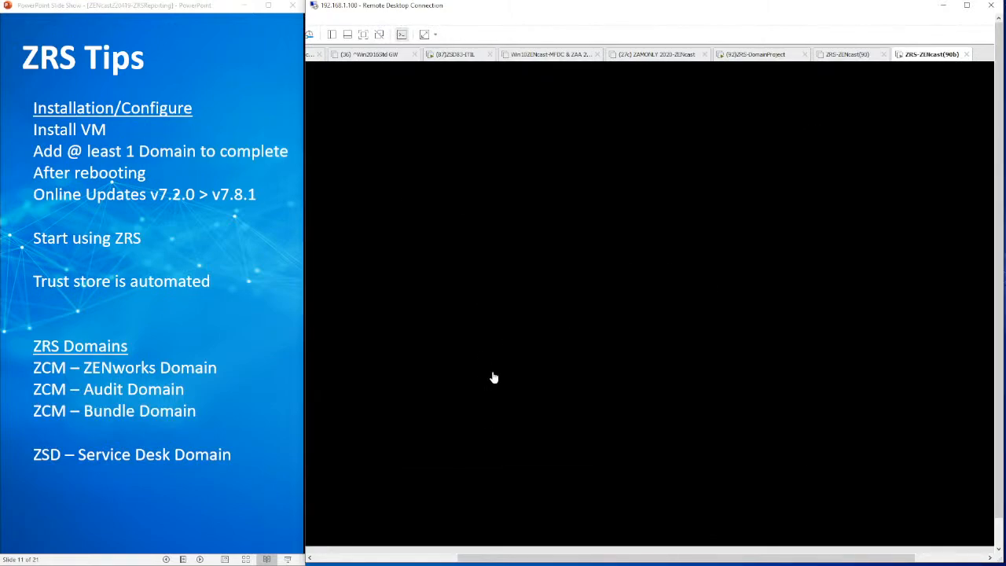
key(Return)
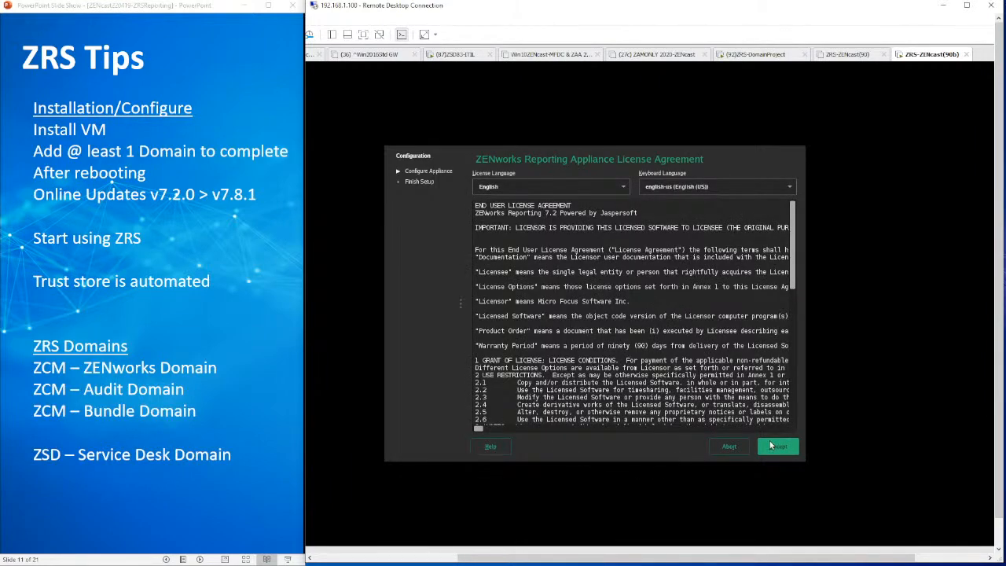
click(776, 448)
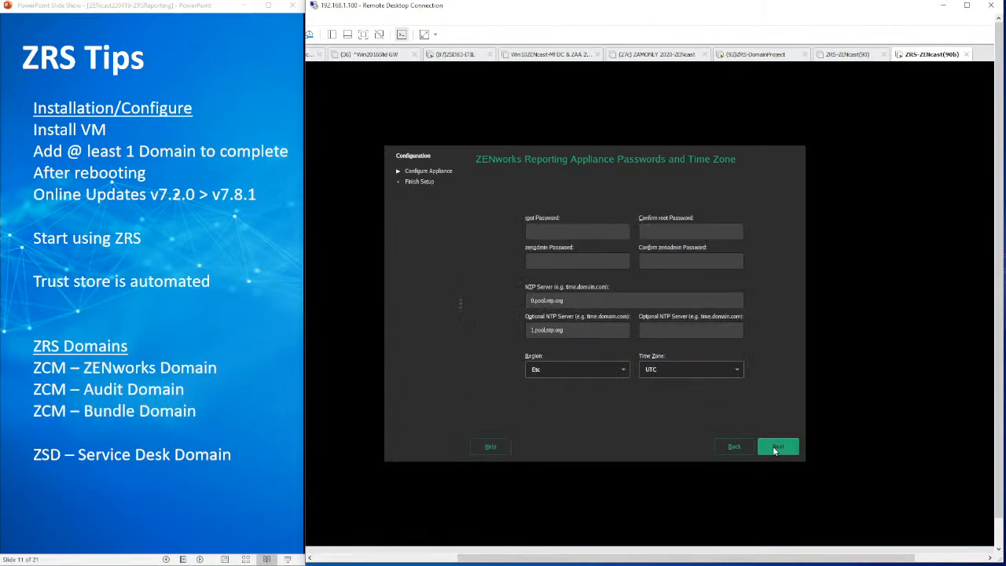
Enter and confirm the root password and the zenadmin password for the appliance
click(573, 228)
text(novellnovell)
key(Tab)
text(novell)
key(Tab)
text(novell)
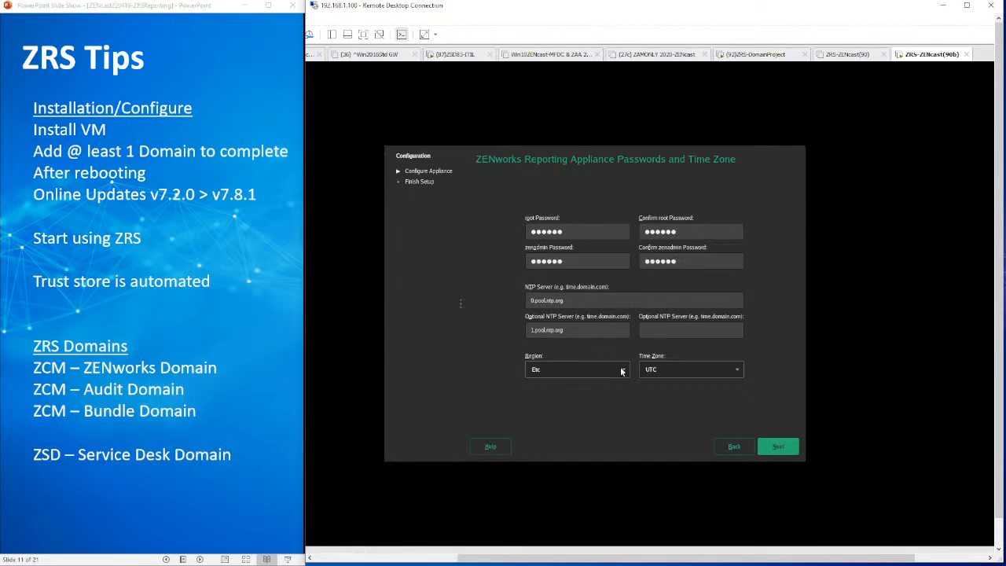
Set the appliance's region to USA and its time zone to Mountain (Denver), and continue to the network settings
click(625, 371)
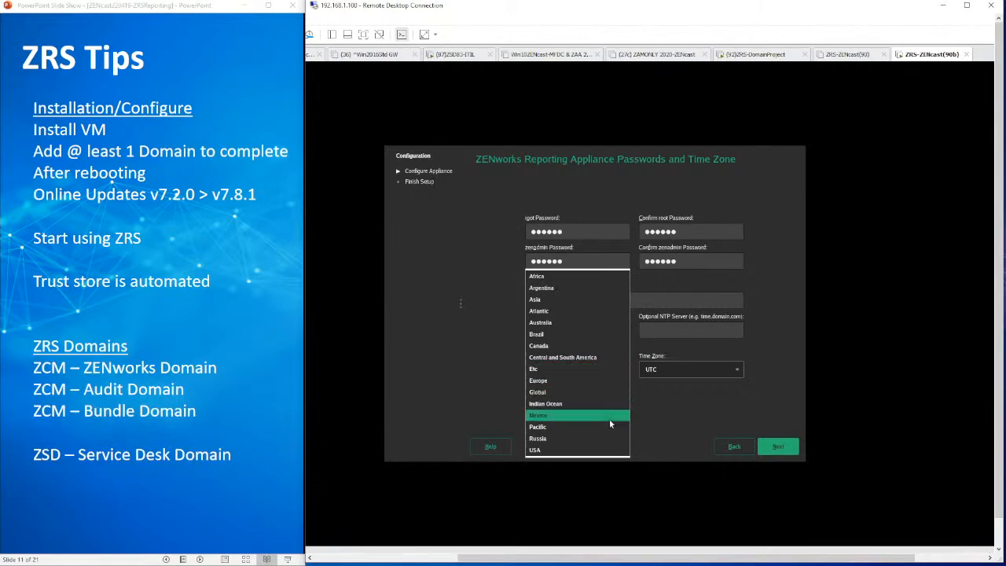
click(608, 450)
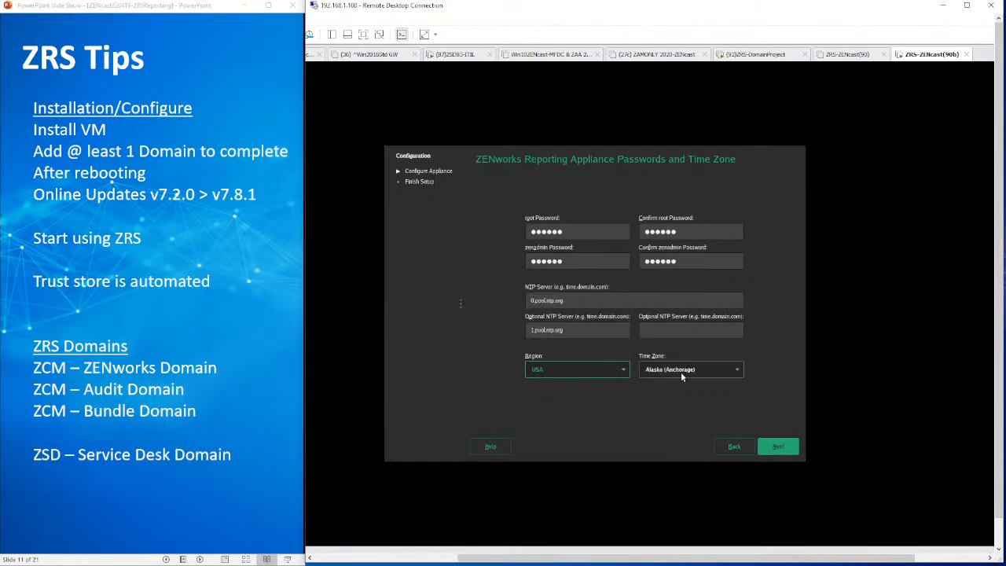
click(686, 371)
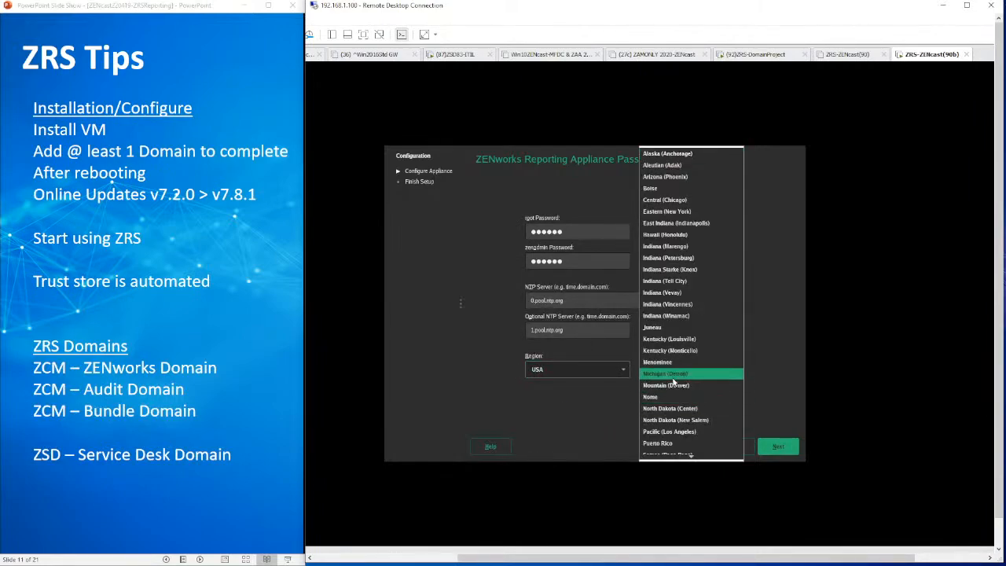
click(677, 387)
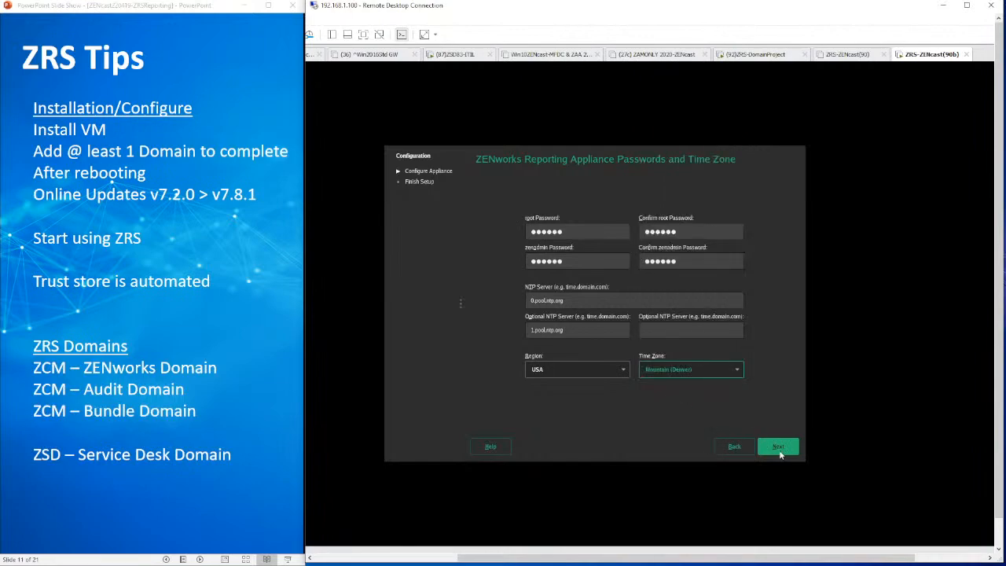
click(778, 446)
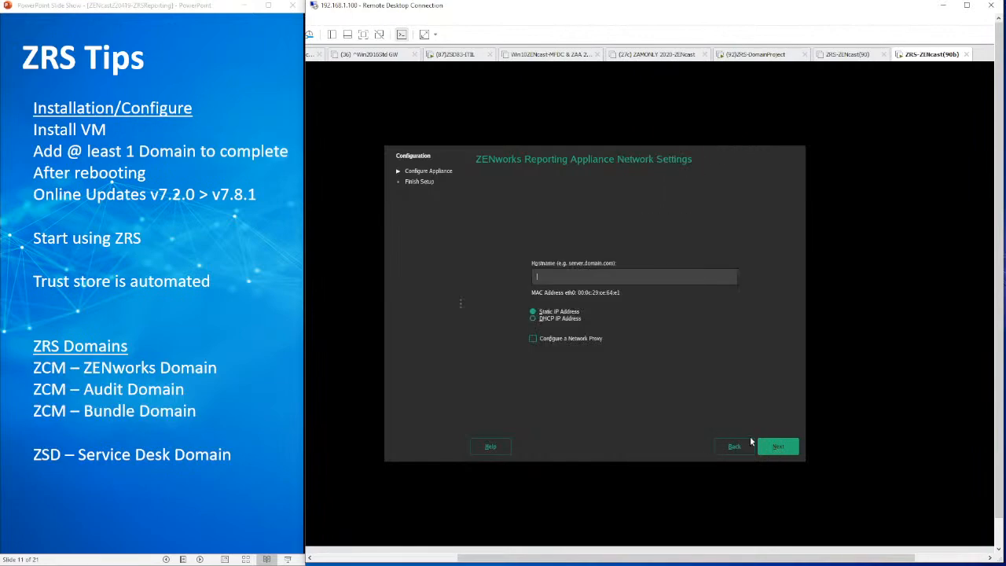
Set the appliance's fully qualified hostname to Zrs-ZENcast90.digitalair.com and continue with a static IP address
click(593, 276)
text(Zrs-ZENcast90)
click(776, 446)
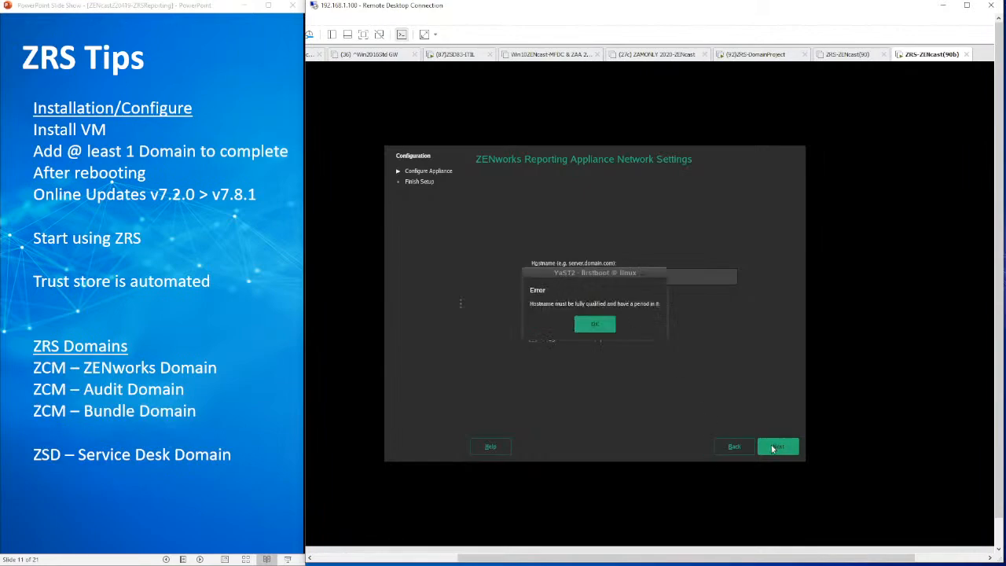
click(605, 328)
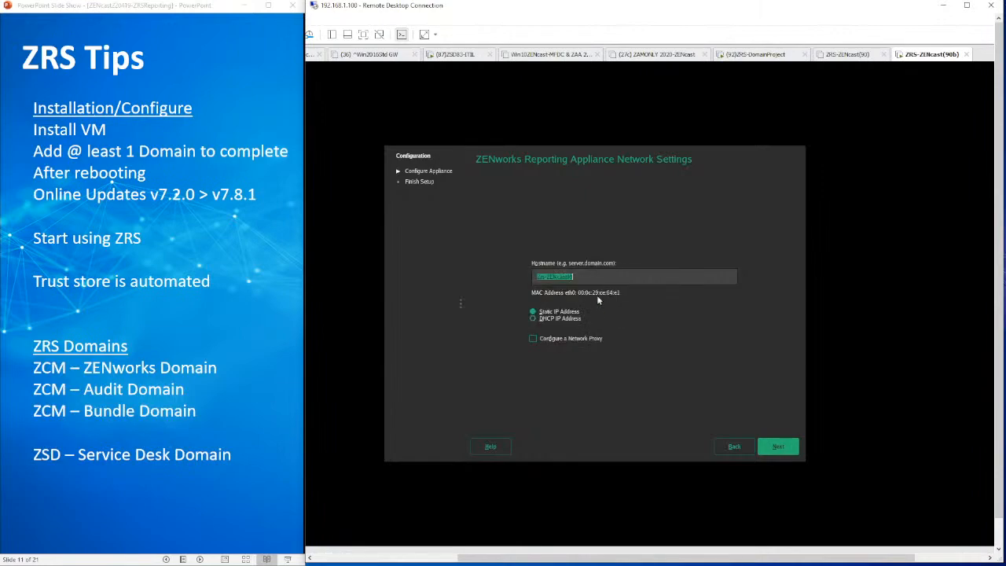
click(597, 282)
text(.dl)
text(gitalair.com)
click(773, 448)
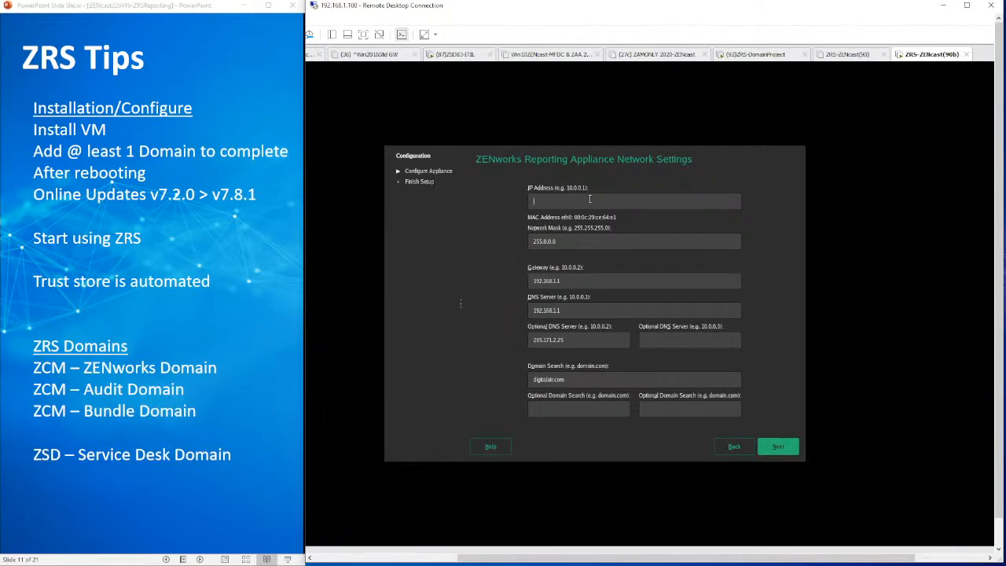
Set the IP address to 192.168.1.90, the network mask to 255.255.255.0 and the DNS server to 192.168.1.60
text(192.168.1.90)
drag(543, 243, 616, 242)
text(.255.255.0)
key(BackSpace)
text(60)
Move 205.171.2.25 to the second optional DNS server and enter a 192.168.1 subnet address as the first optional one
drag(576, 343, 442, 348)
key(ctrl+x)
click(659, 341)
key(ctrl+v)
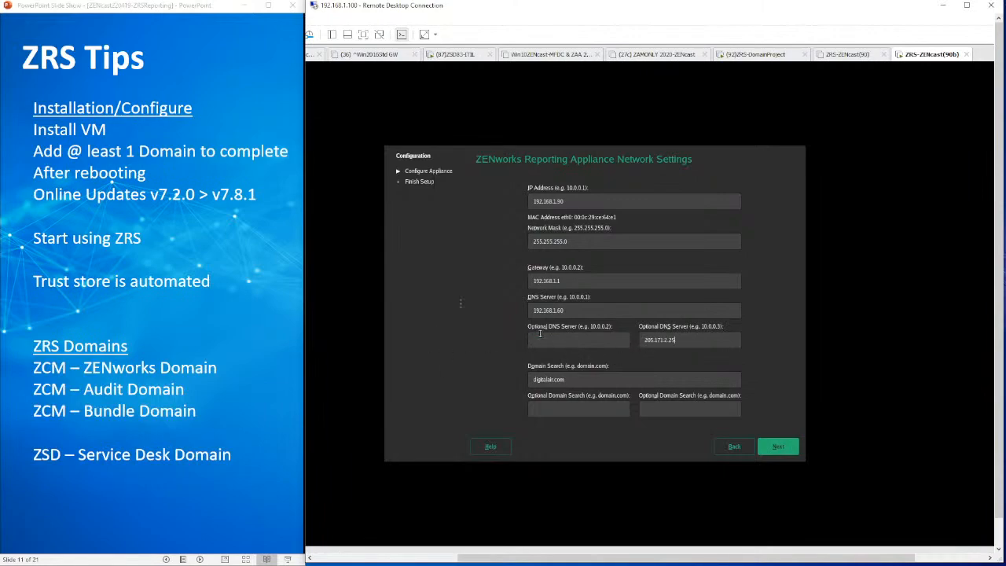
click(541, 337)
text(192.168.1.1)
Accept the network settings and configure the appliance with its data store on drive sdb using the ext3 filesystem
click(789, 448)
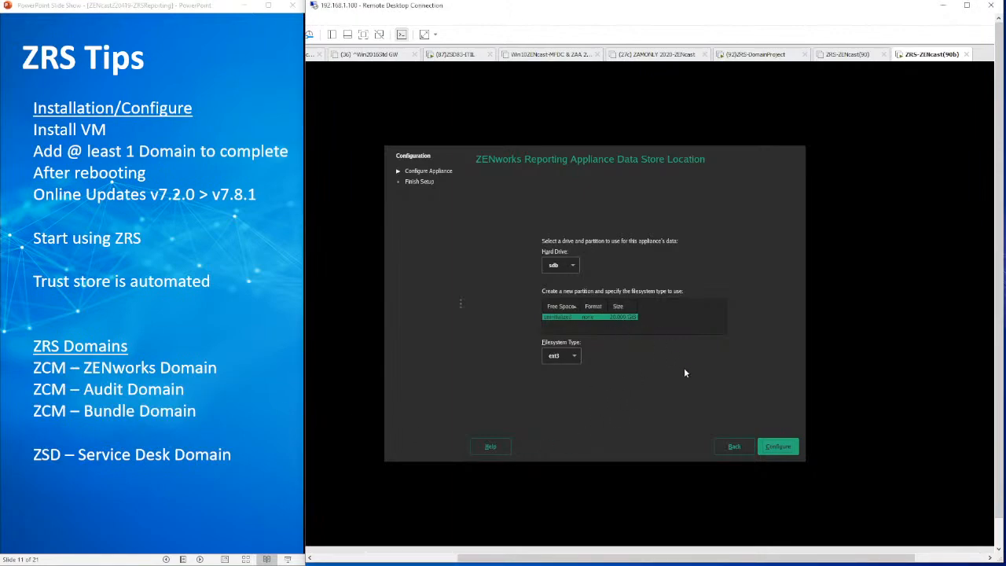
click(778, 447)
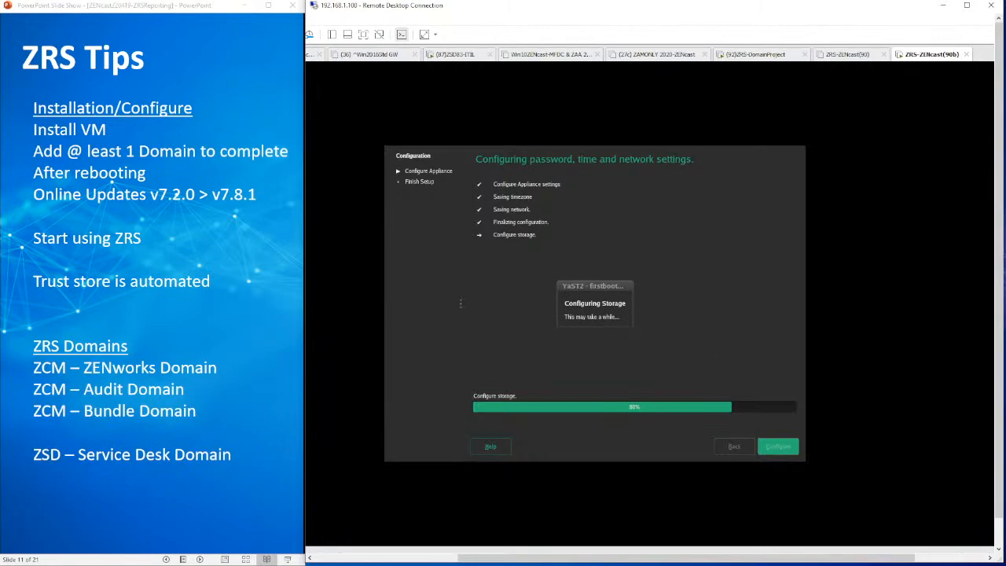
Switch to the other PowerPoint presentation, enlarge its window and slide area to examine the Important Terms/Definitions slide, and minimize it
key(alt+Tab)
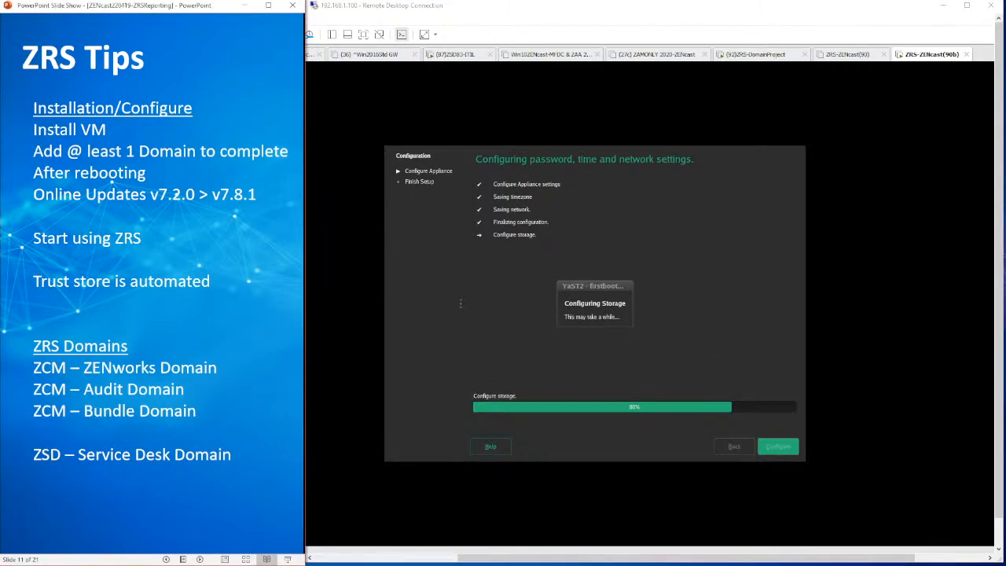
key(alt+Tab)
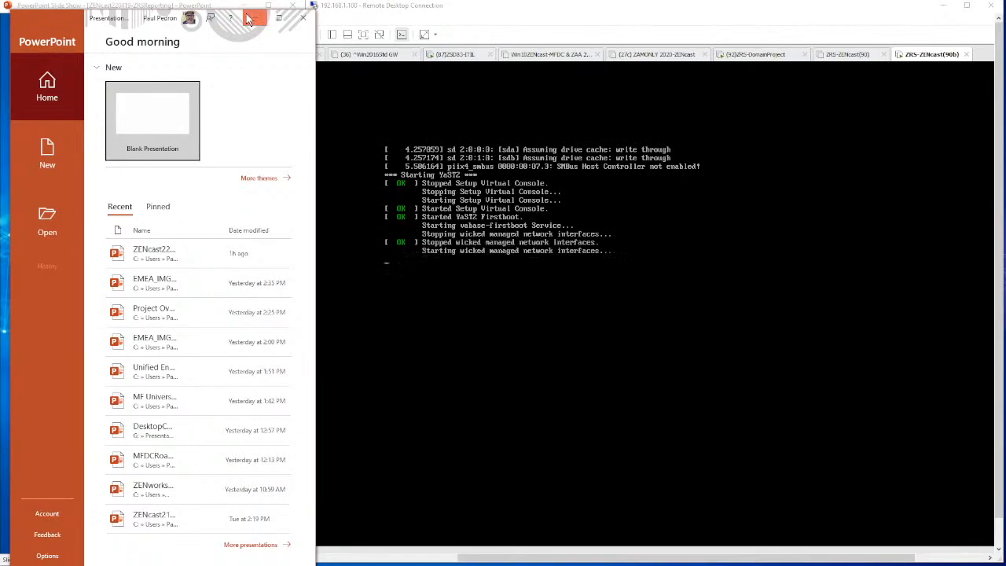
drag(103, 12, 0, 11)
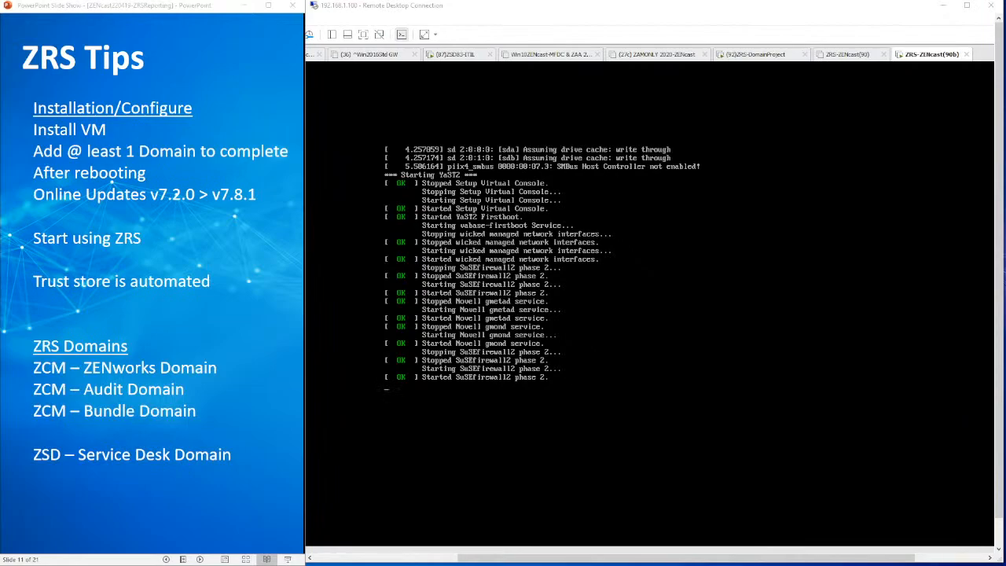
drag(215, 164, 519, 12)
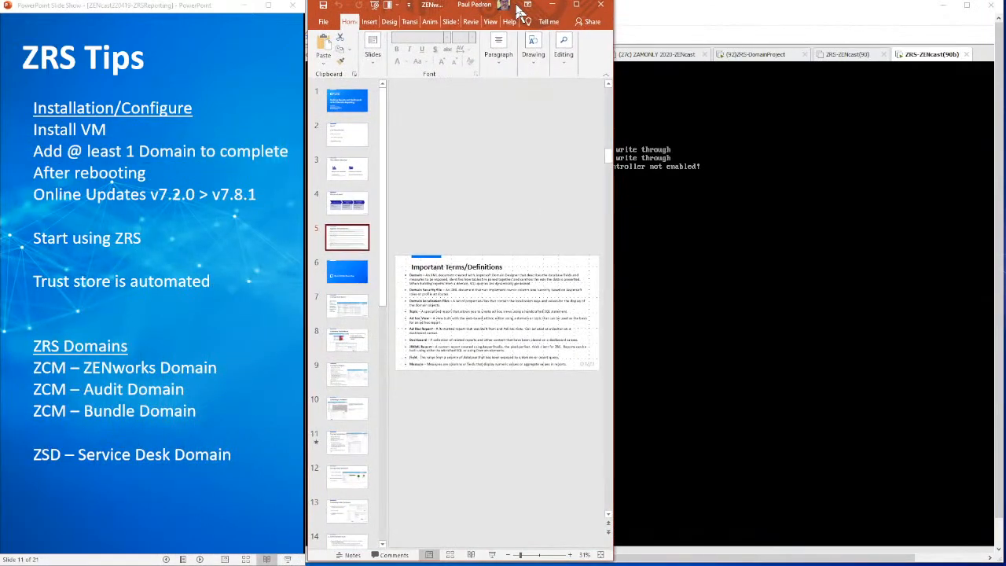
drag(613, 187, 1005, 168)
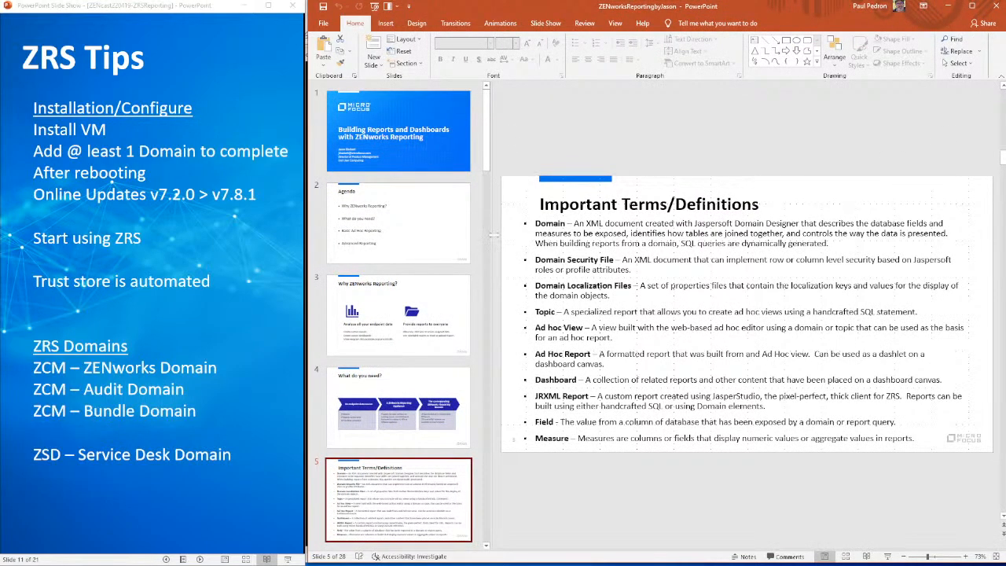
drag(493, 234, 381, 221)
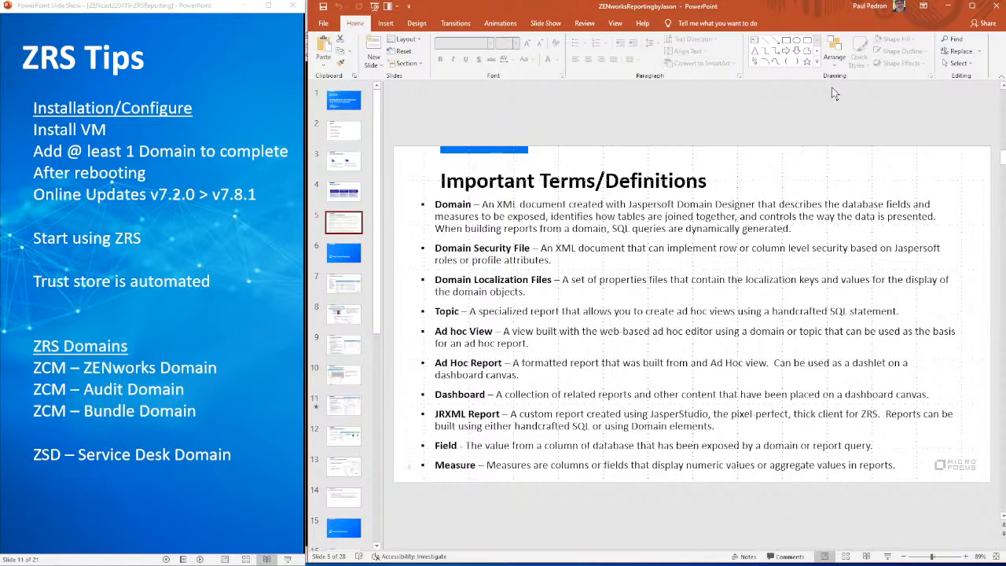
click(949, 8)
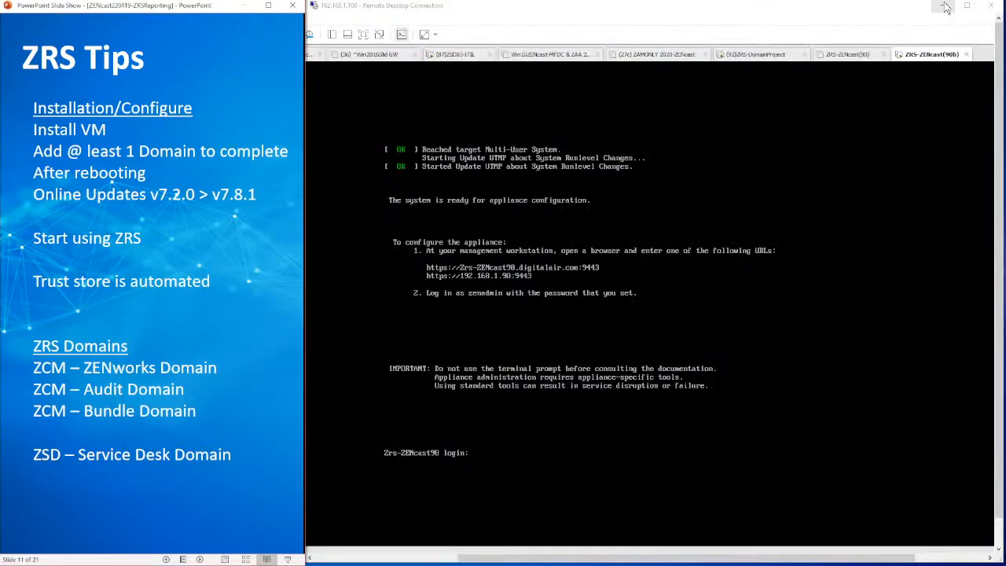
Log in to the new ZRS appliance's console as root with the account password
click(469, 441)
text(r)
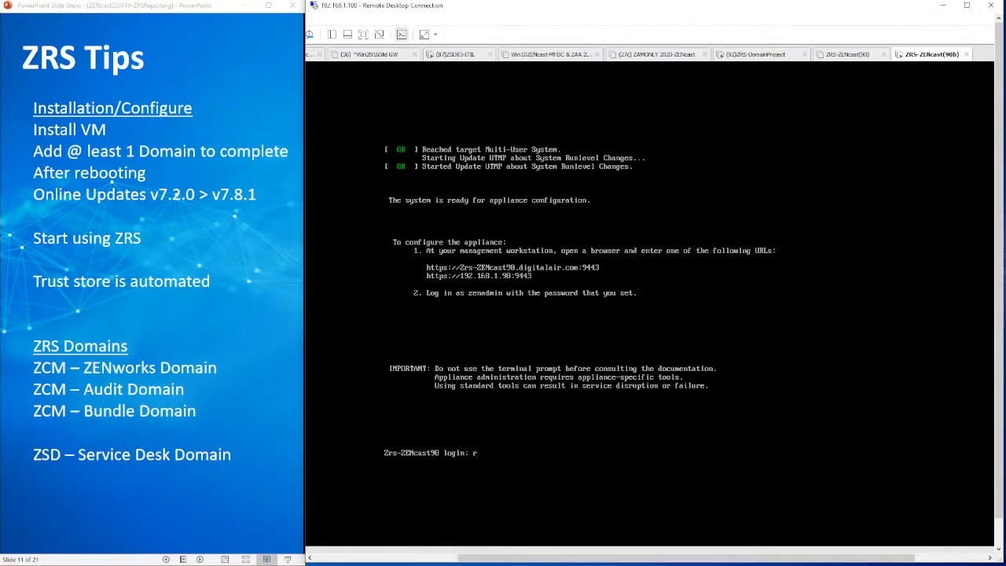
text(oot)
key(Return)
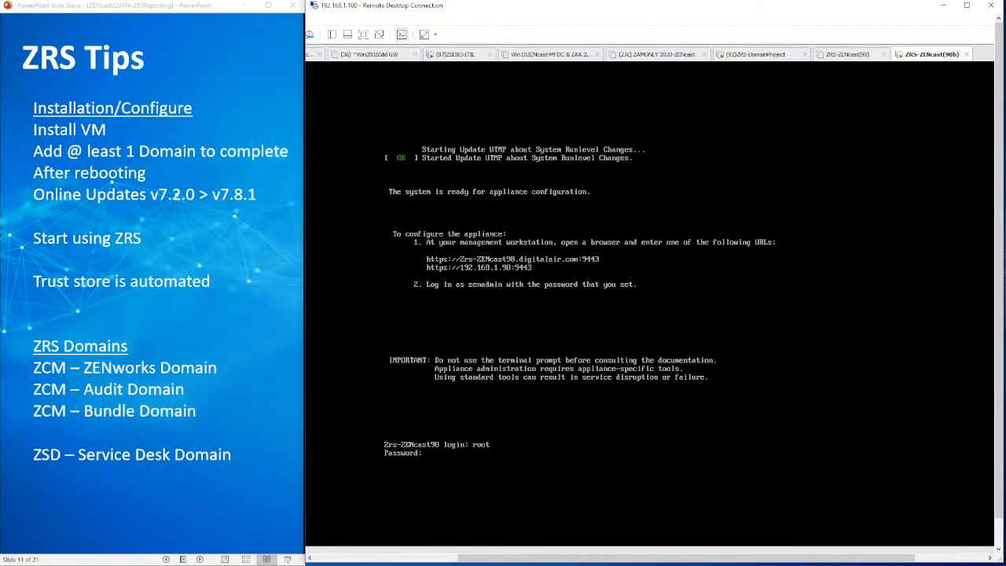
key(Return)
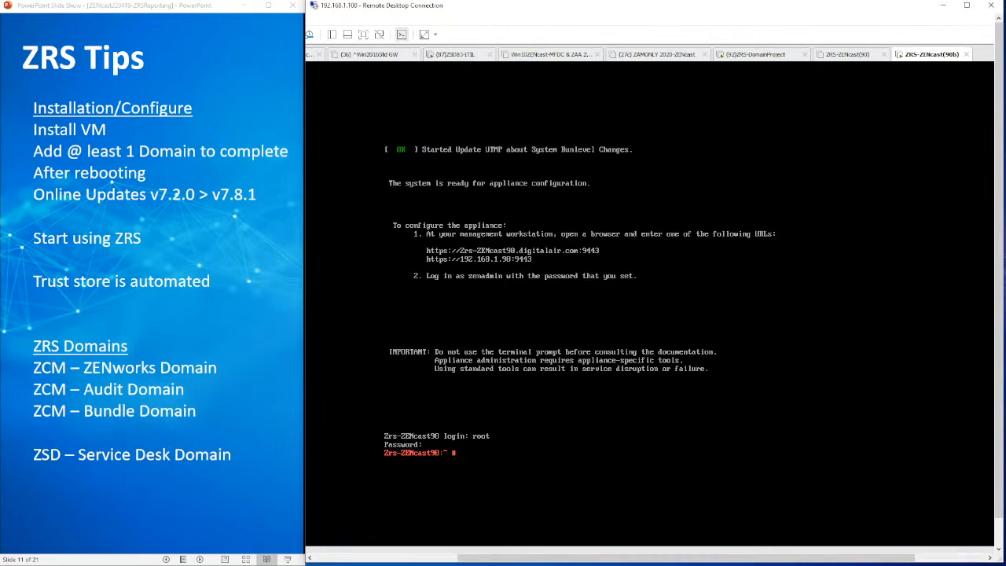
Expand the remote desktop session to full screen and switch to the Edge browser showing the ZENworks Reporting Appliance page
click(942, 5)
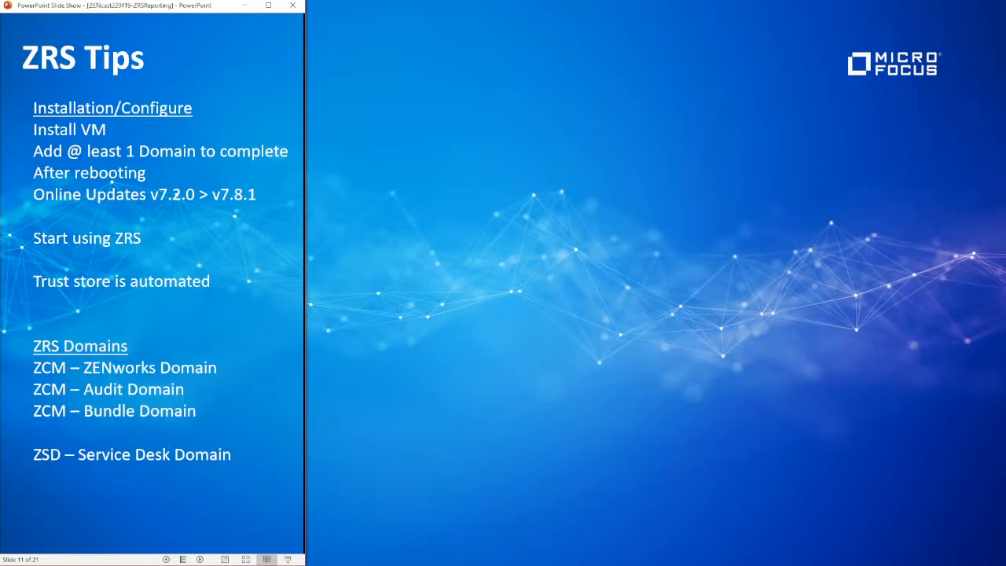
key(alt+Tab)
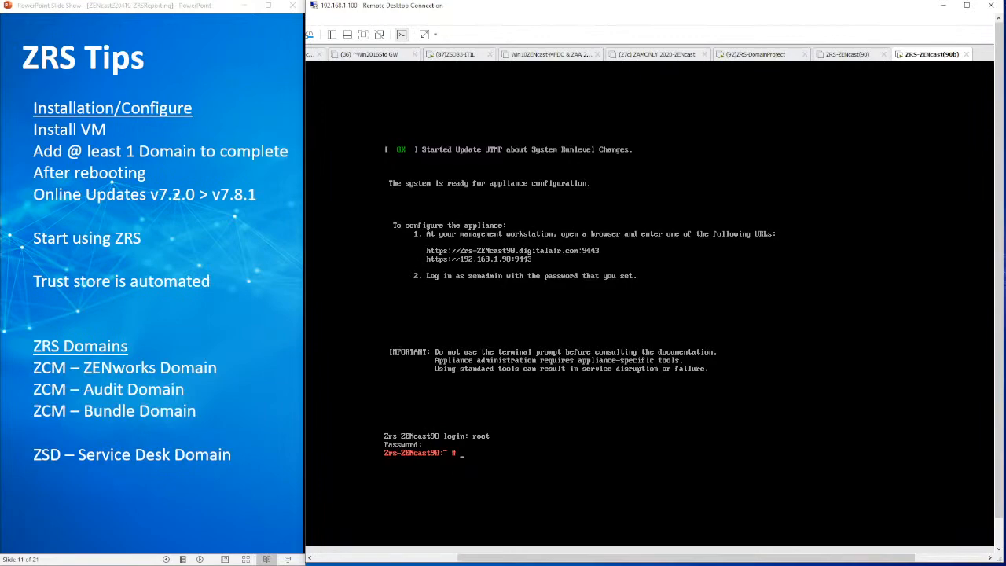
click(968, 5)
right_click(529, 553)
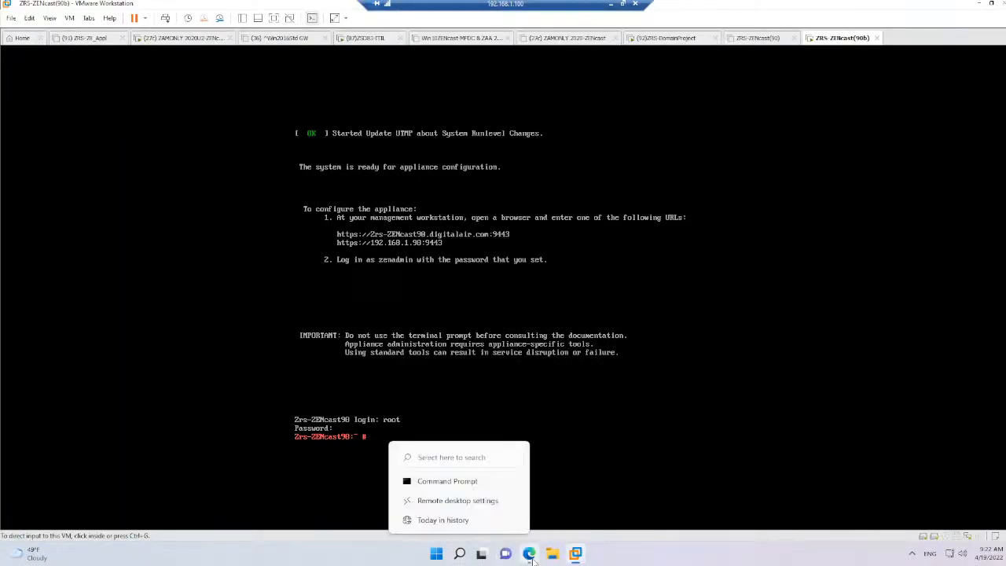
click(530, 554)
click(228, 48)
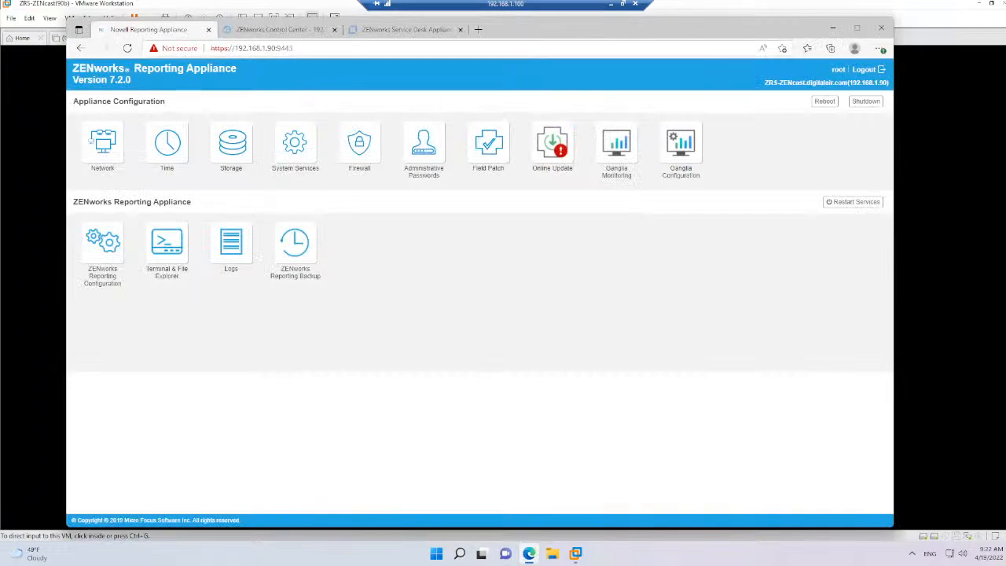
click(855, 70)
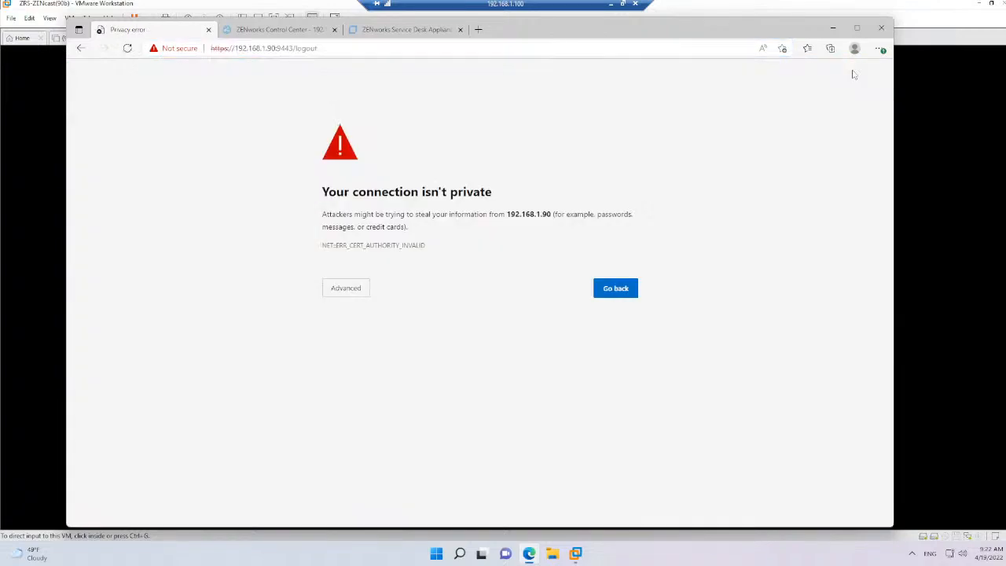
click(348, 289)
click(368, 370)
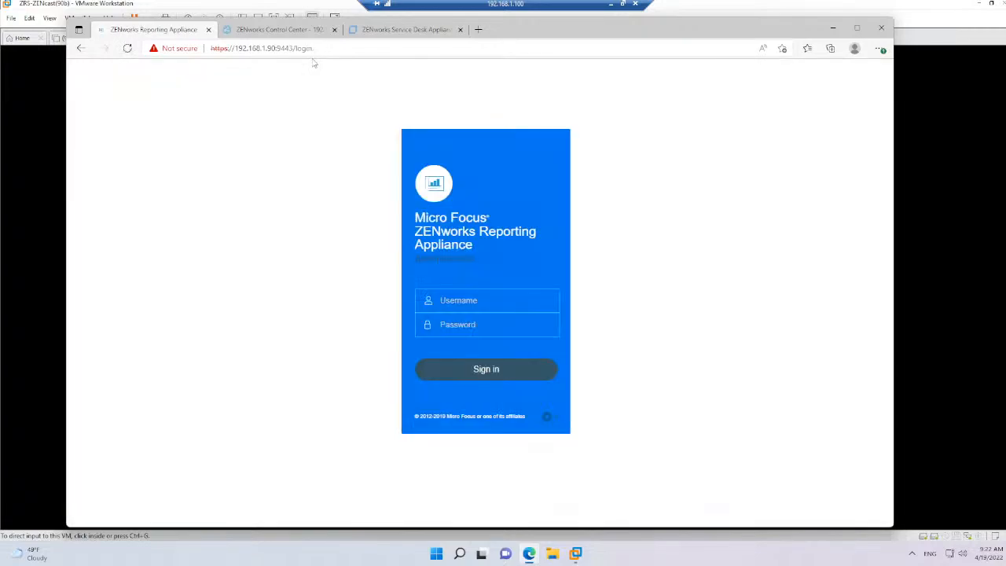
click(307, 48)
click(300, 50)
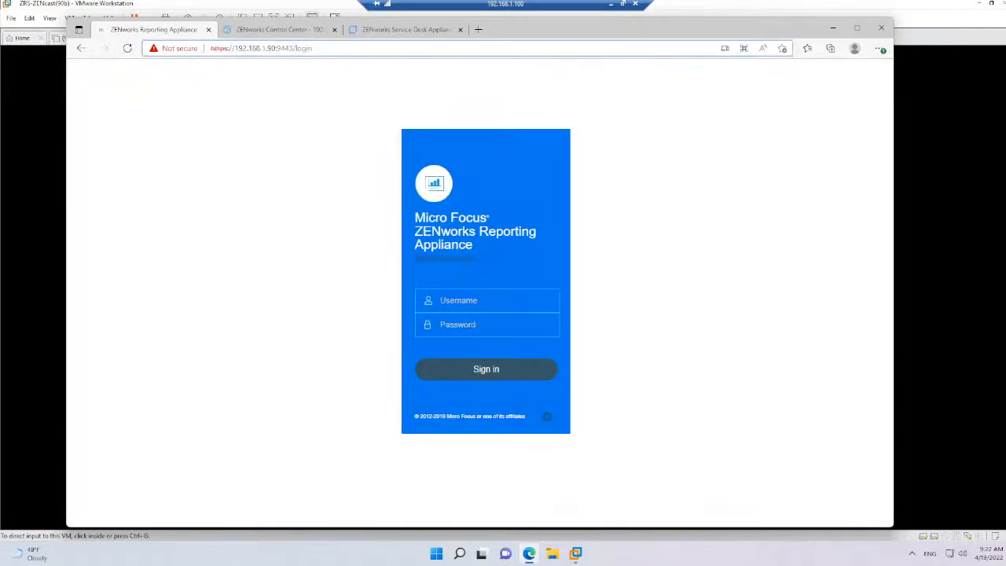
drag(289, 49, 461, 44)
text(3)
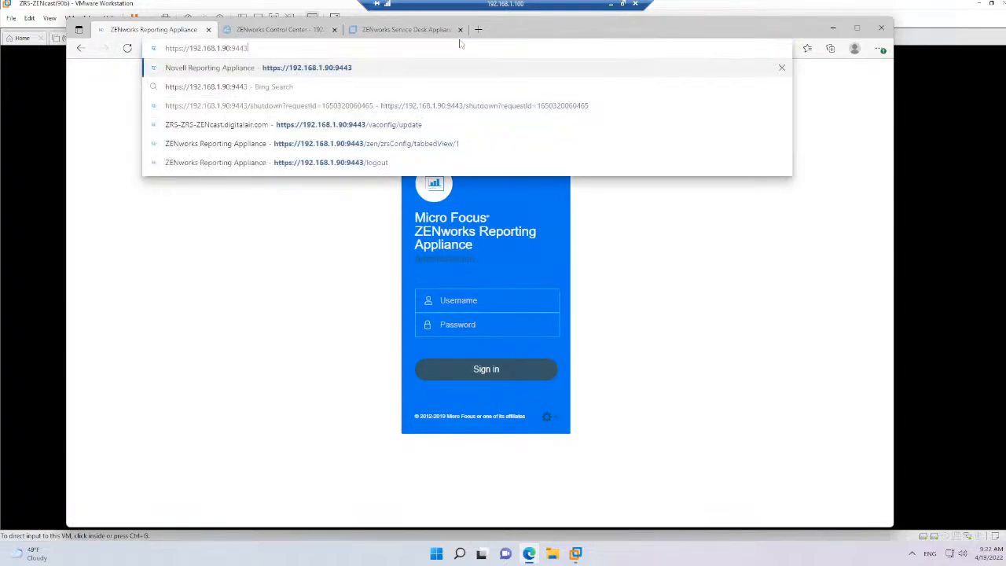
key(Return)
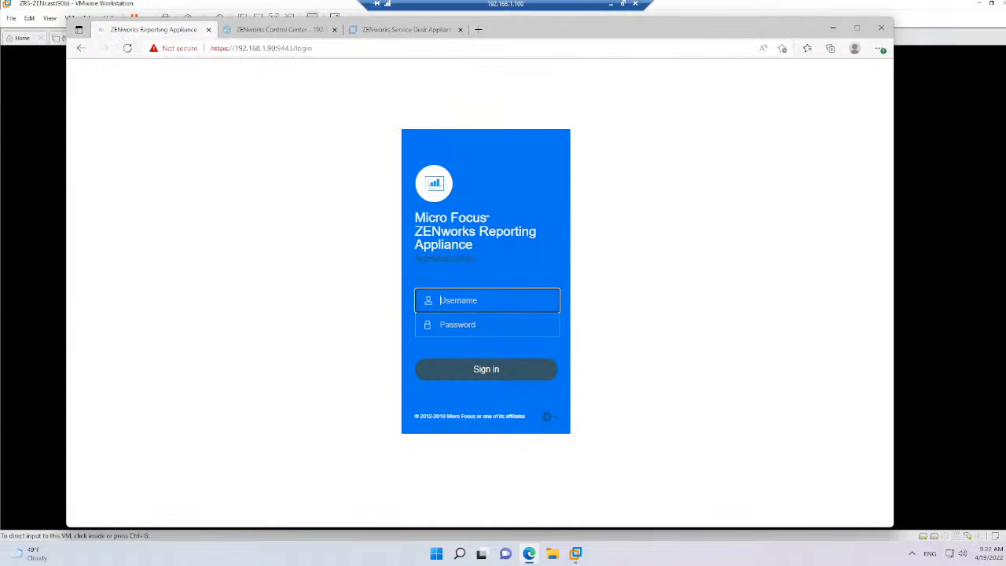
Sign in to the reporting appliance as root with the account password and cancel the Configure ZENworks Reporting dialog
text(root)
key(Tab)
text(novell)
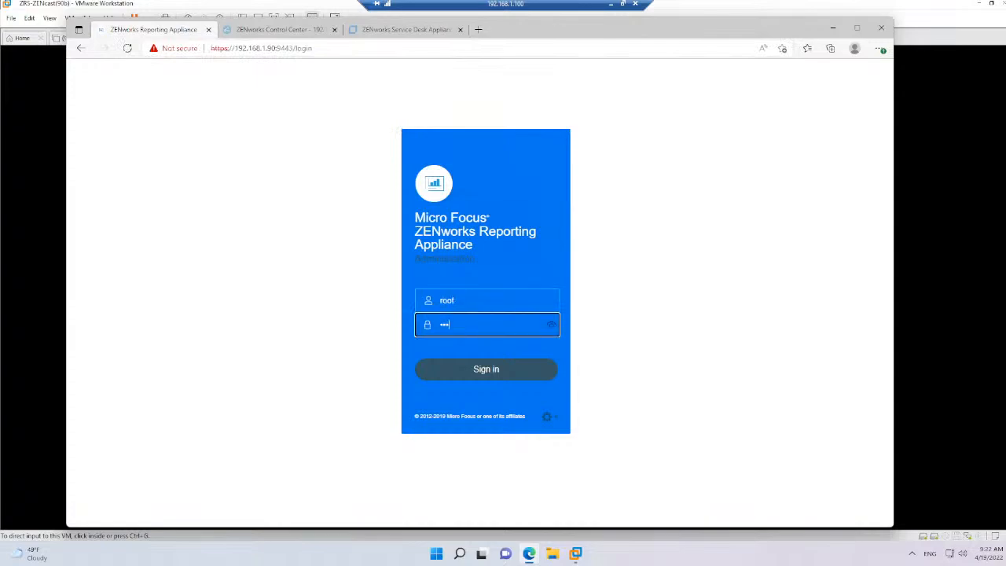
key(Return)
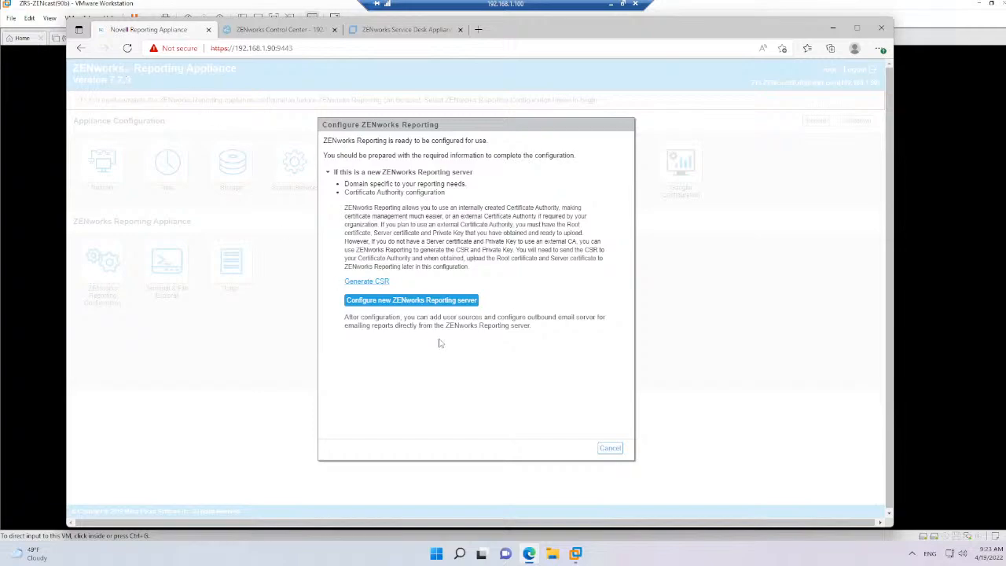
click(610, 449)
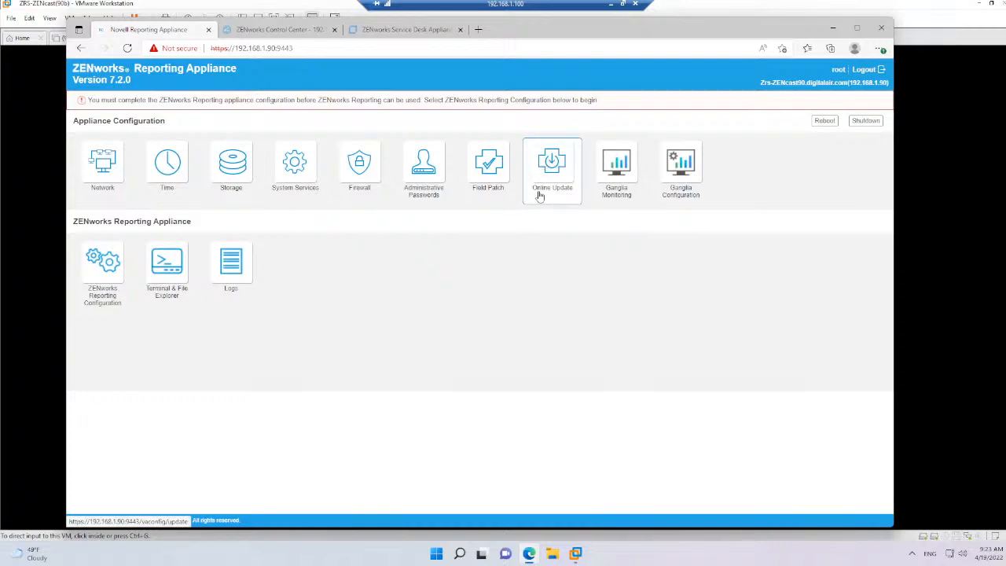
Log out of the reporting appliance and sign back in as root with the account password
click(865, 70)
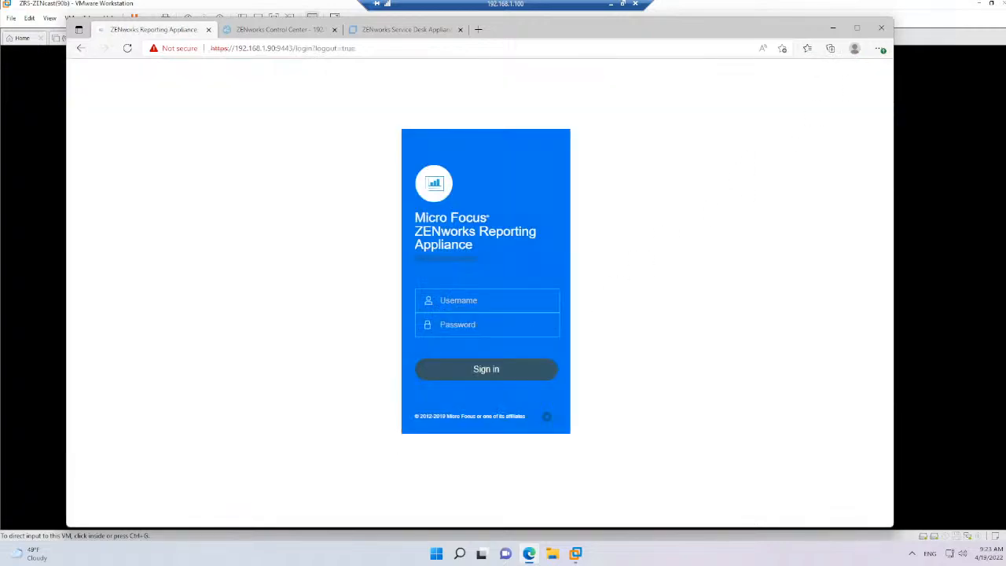
text(root)
key(Tab)
text(******)
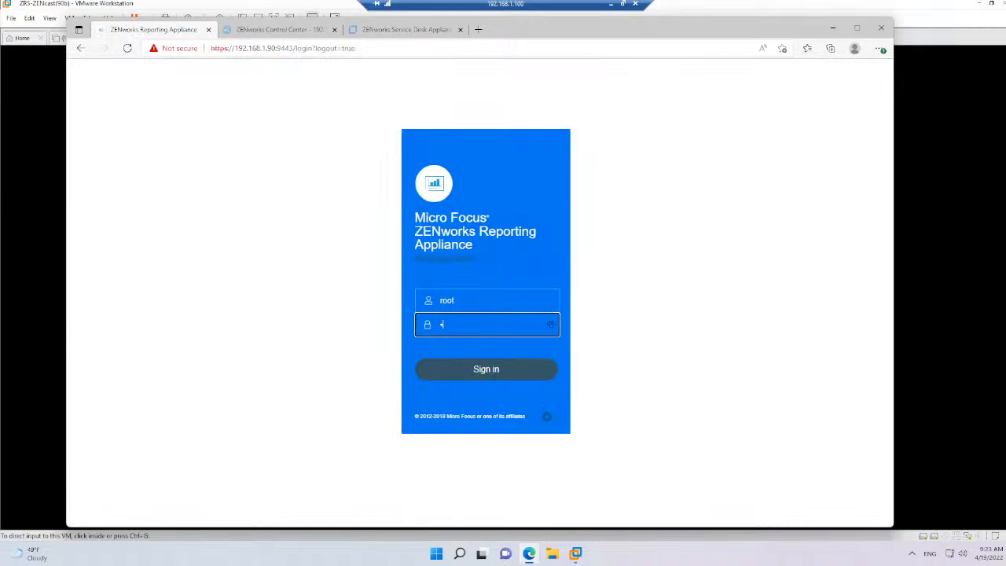
key(Return)
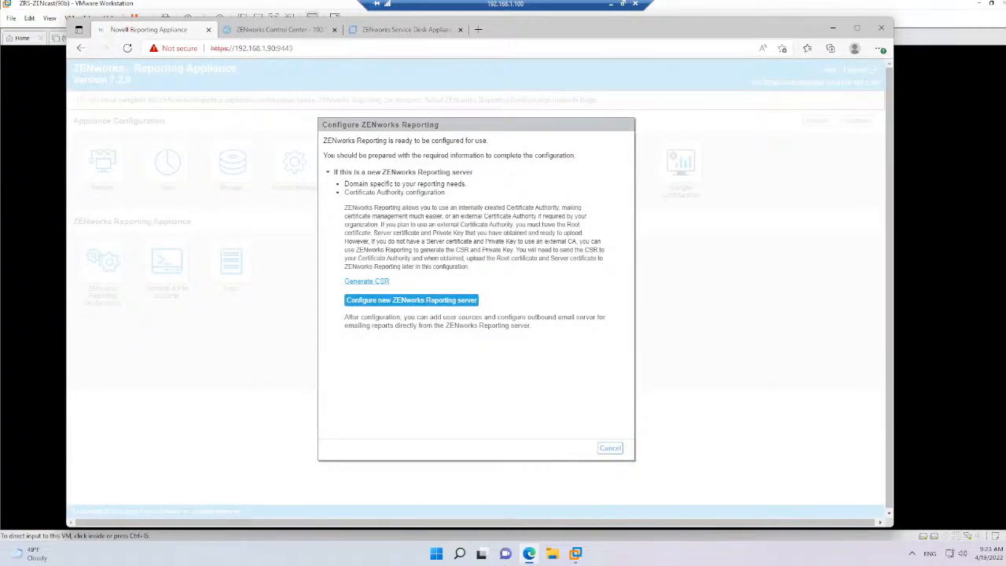
Start configuring a new ZENworks Reporting server and set its default administrator to zrsuser with a confirmed password
click(413, 303)
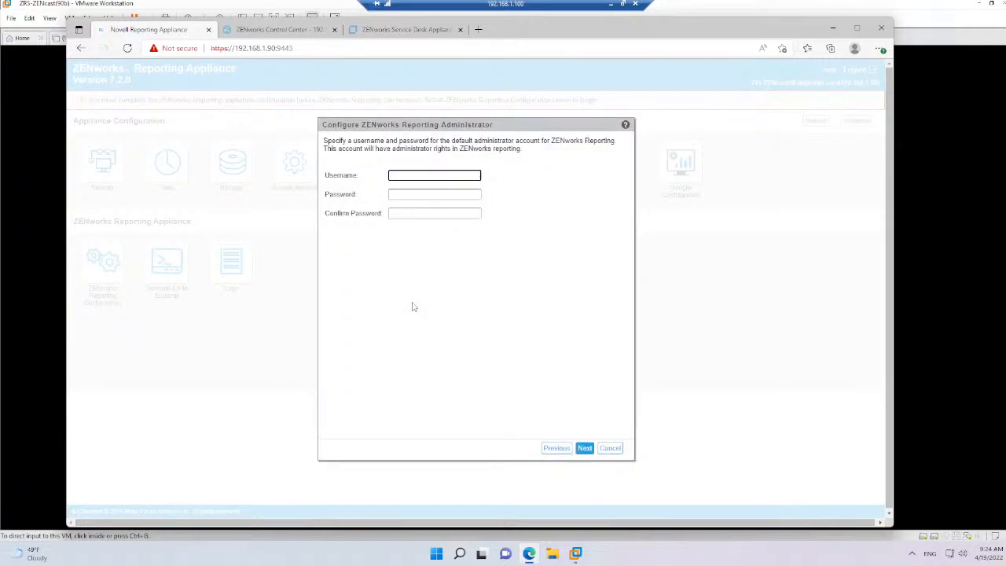
text(A)
key(BackSpace)
text(zrsuser)
key(Tab)
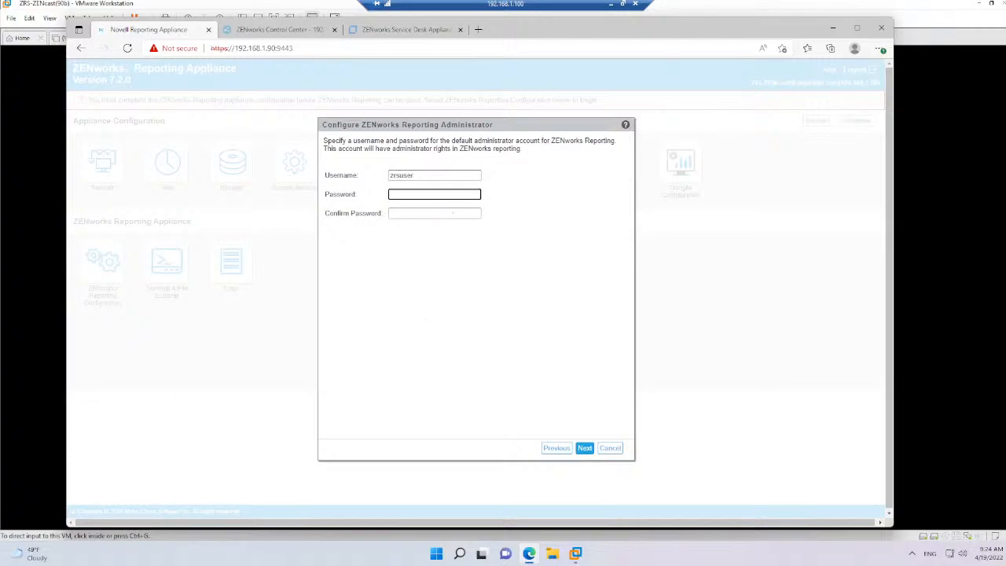
text(******)
key(Tab)
text(******)
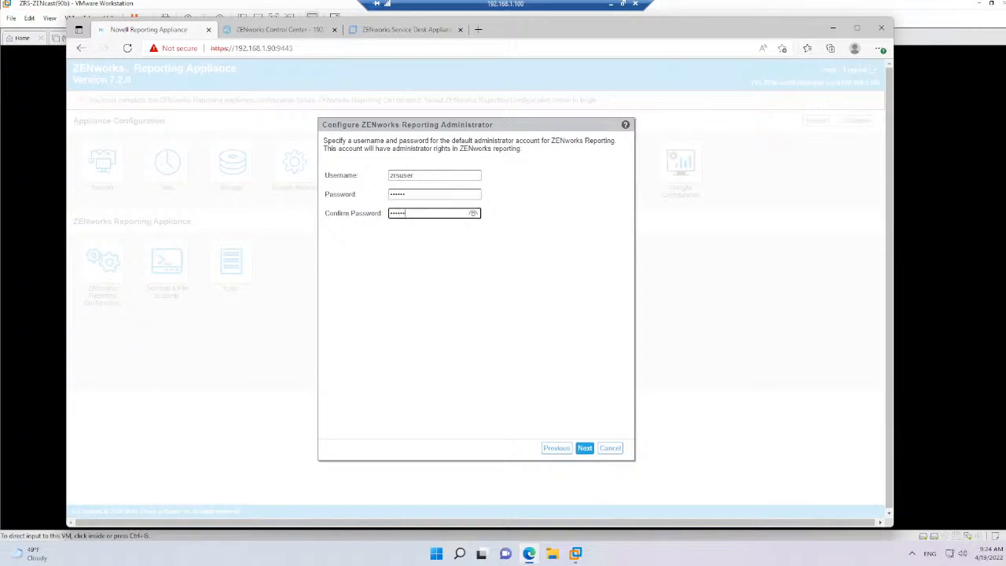
click(582, 448)
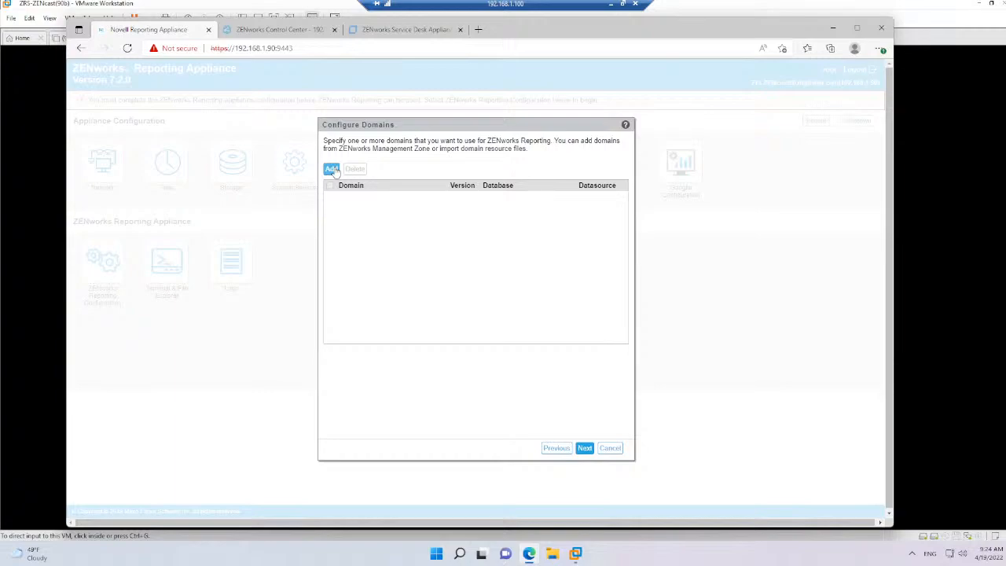
Begin adding domains from the ZENworks Management Zone, entering server 192.168.1.27, username Adminstrator and the account password
click(332, 170)
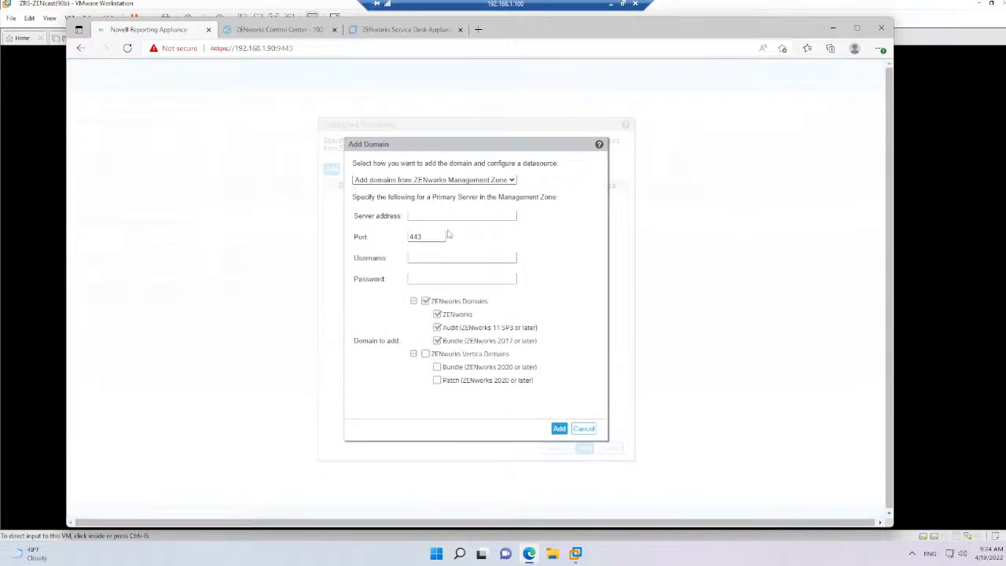
text(192)
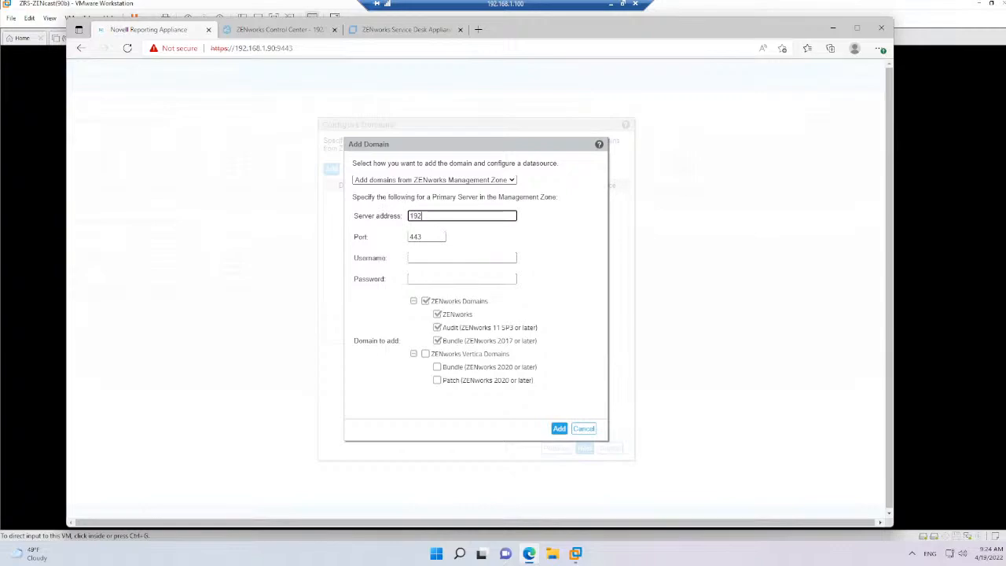
text(.168.27)
click(437, 217)
text(1.)
click(448, 258)
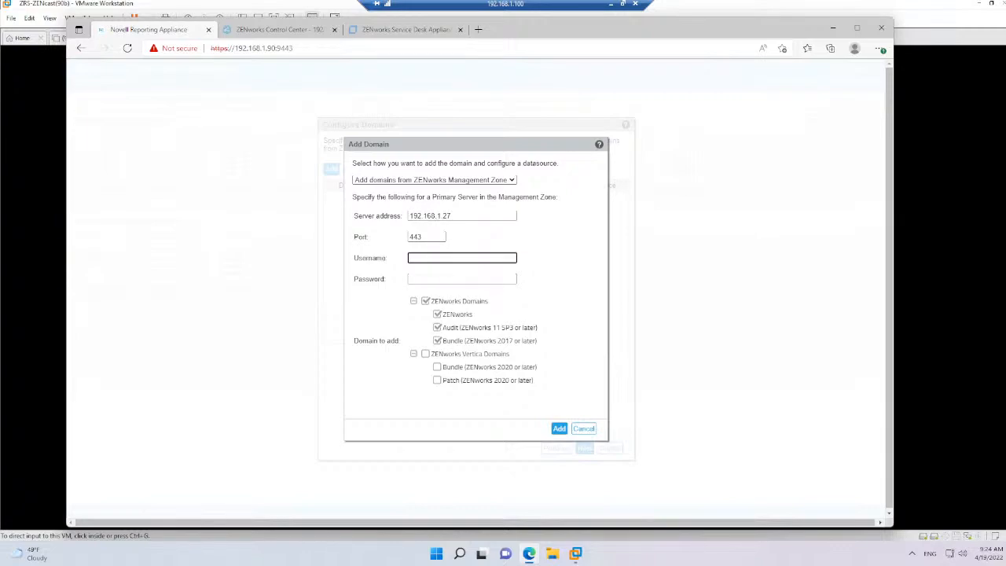
text(Administrator)
key(Tab)
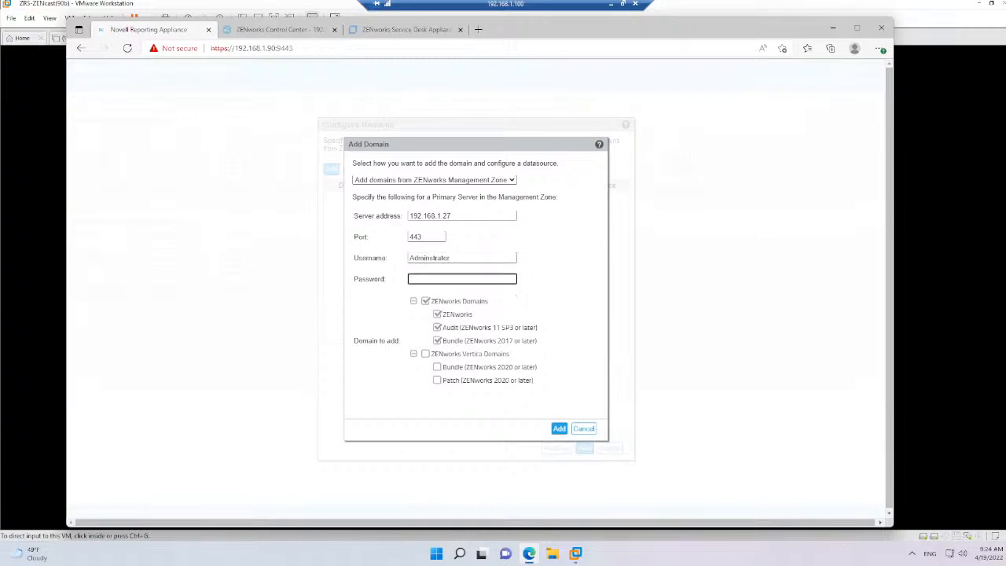
text(novell)
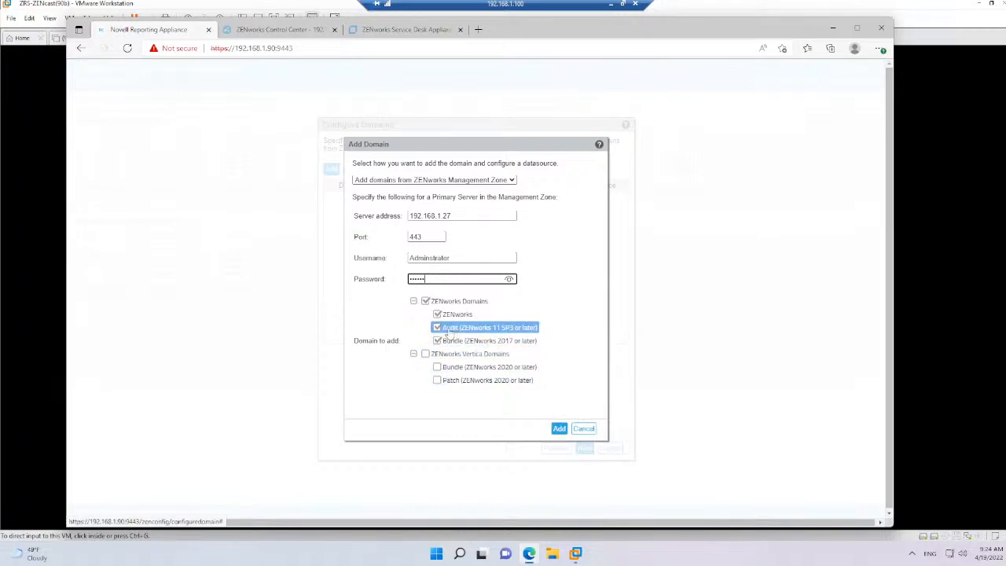
Deselect the ZENworks and Bundle domains and try to add only the Audit domain, re-entering the password for a second attempt
click(438, 315)
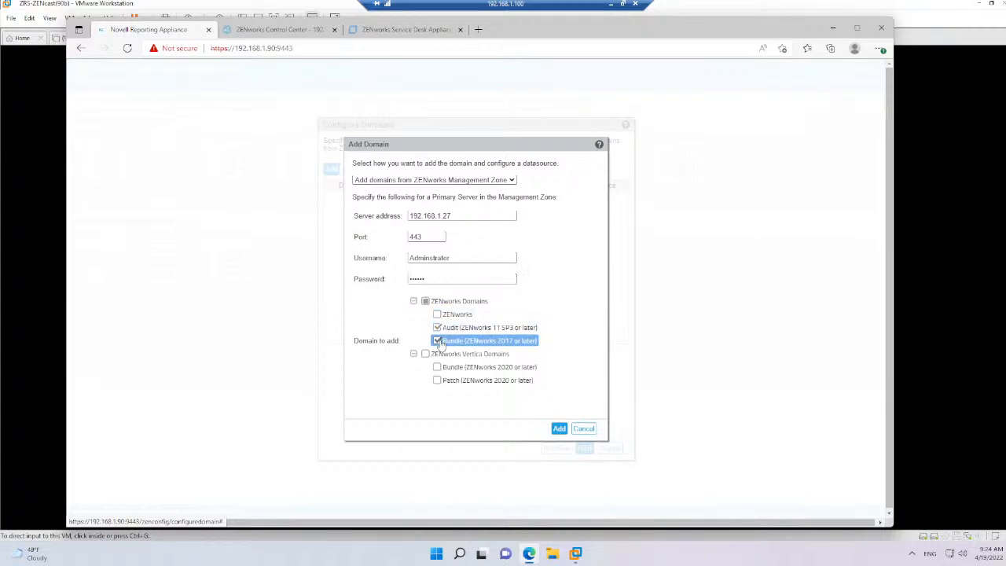
click(438, 342)
click(559, 429)
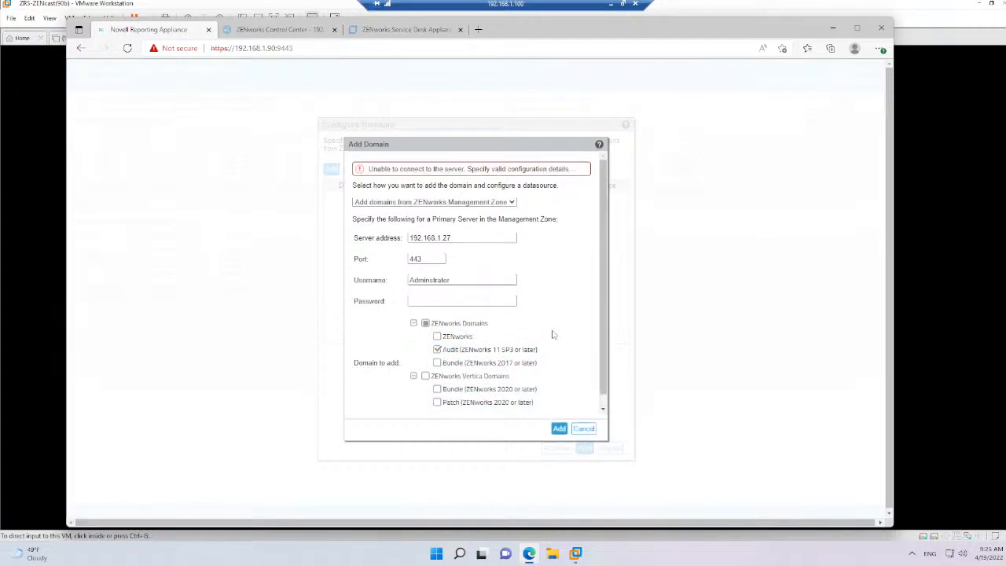
click(472, 301)
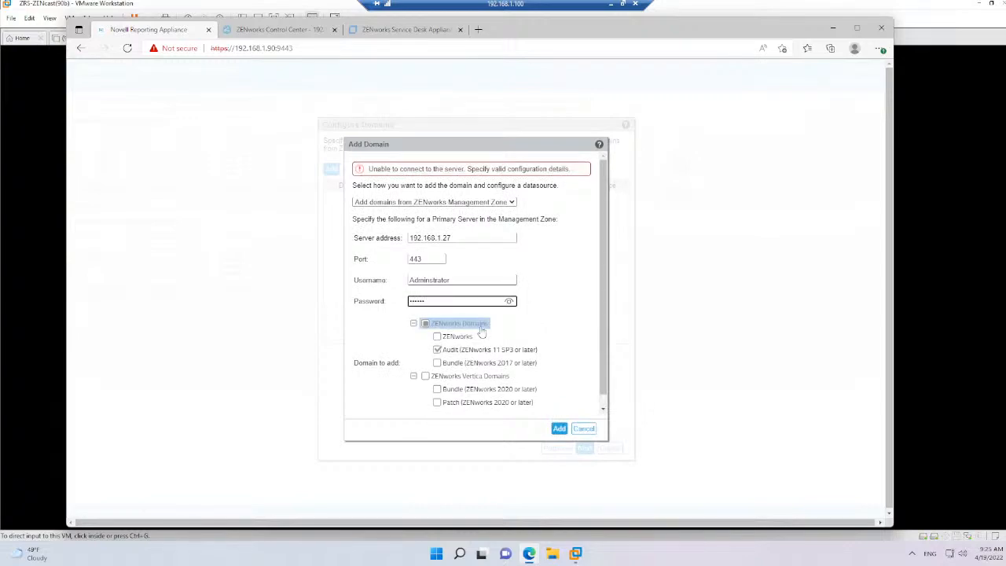
click(560, 429)
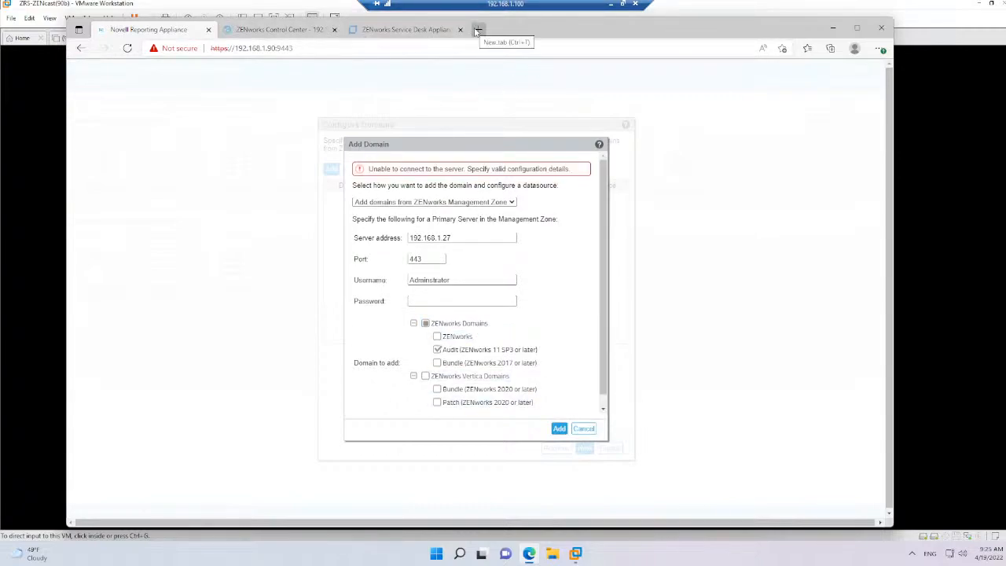
Switch to the (27c) ZAMONLY 2020U2 virtual machine, close its command prompt and bring its browser window to the front
mouse_move(579, 555)
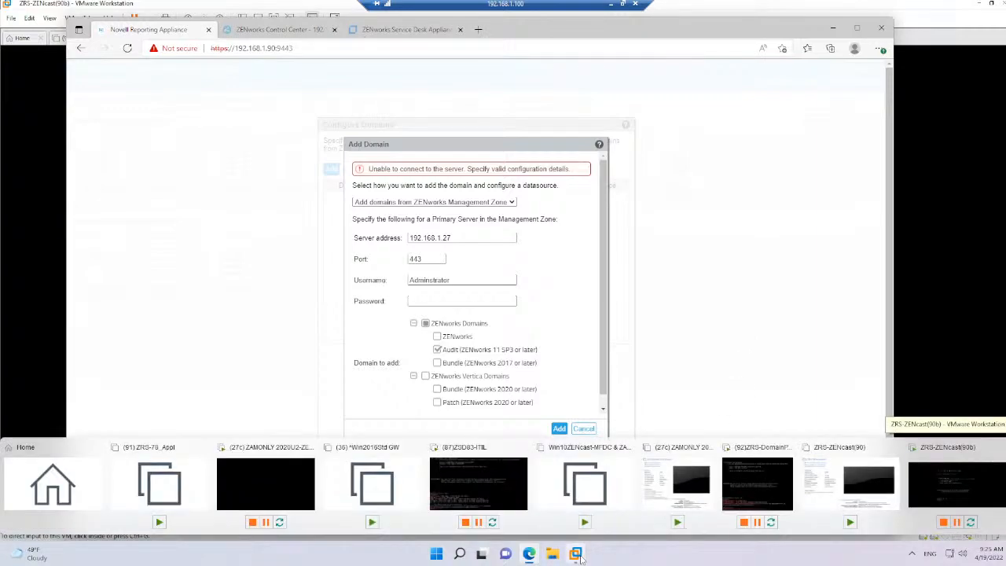
click(261, 491)
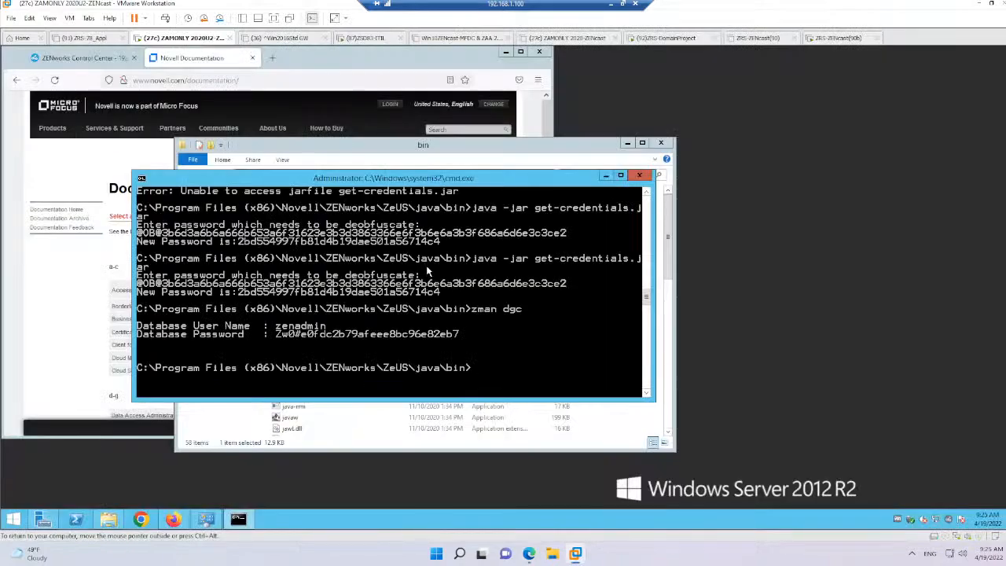
click(639, 175)
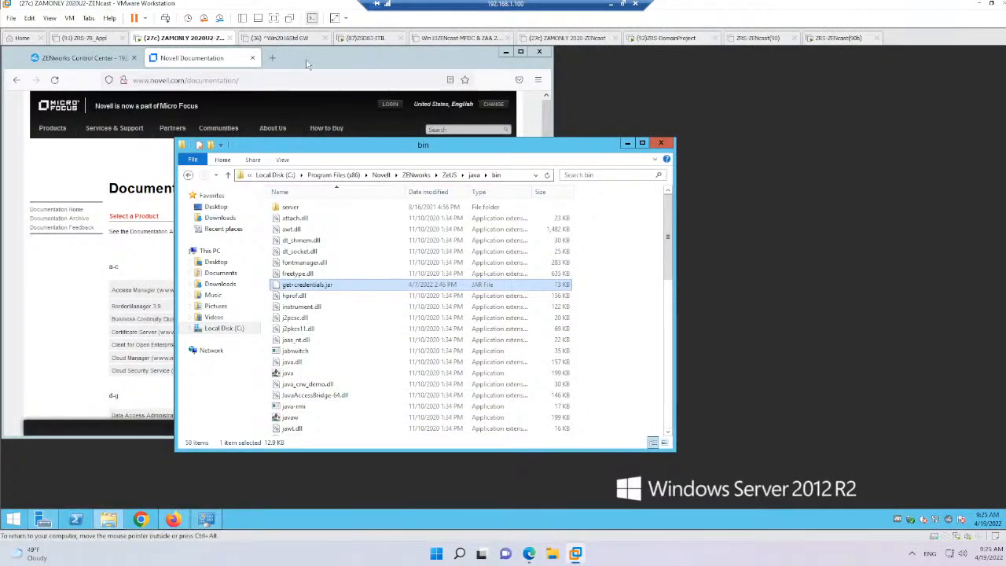
drag(307, 61, 474, 60)
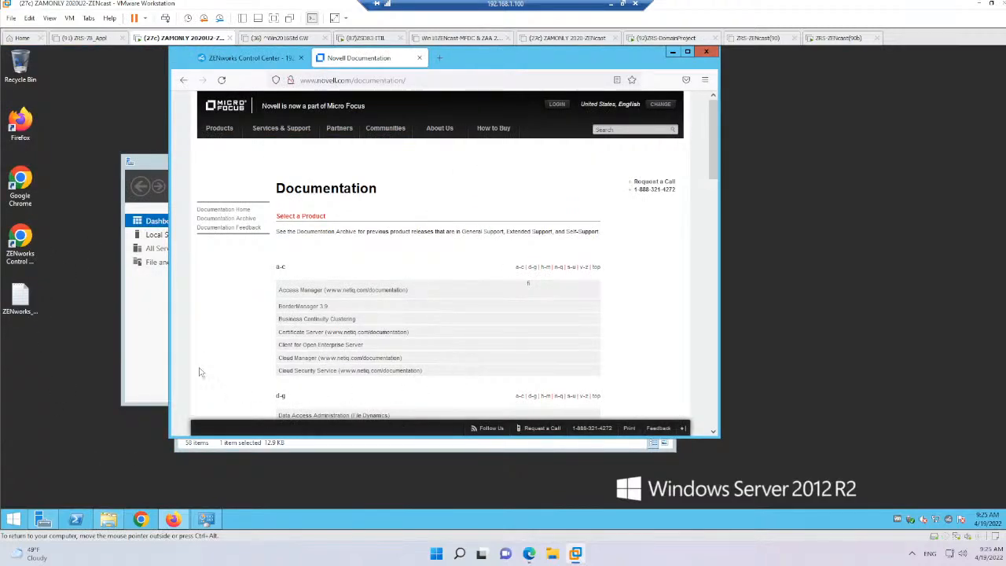
Log out of ZENworks Control Center, log back in as Administrator with the saved credentials and dismiss the license notification
click(250, 59)
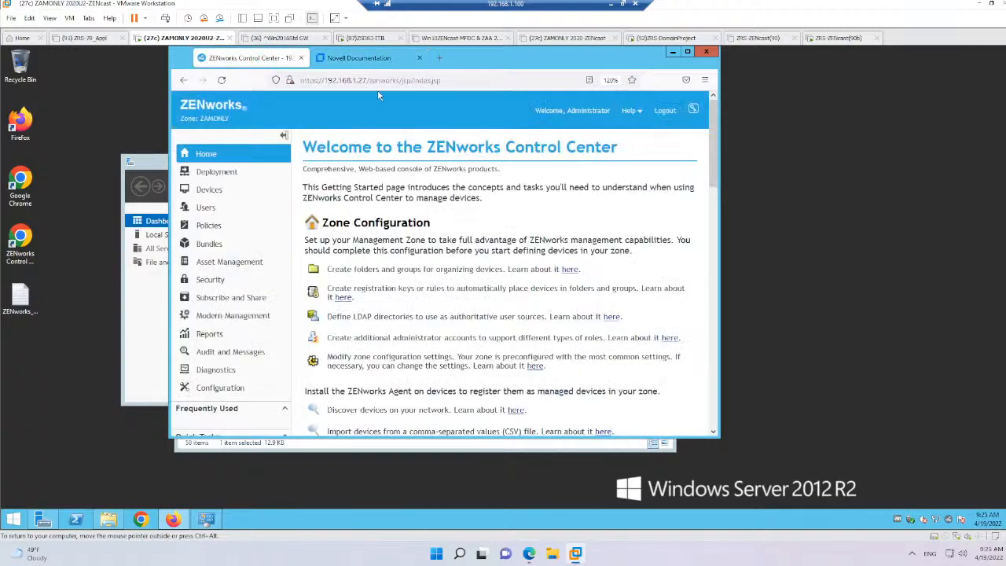
click(665, 111)
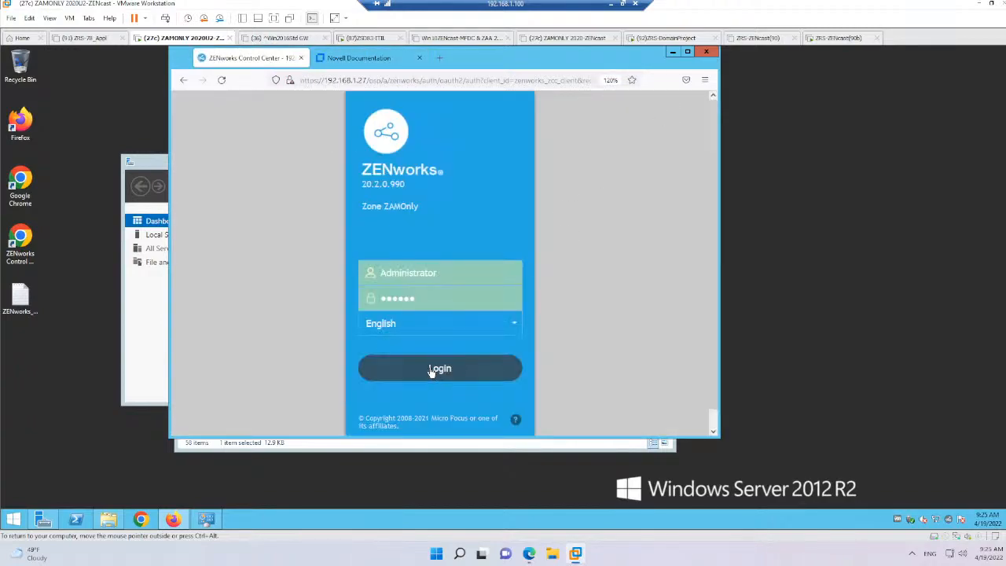
click(432, 369)
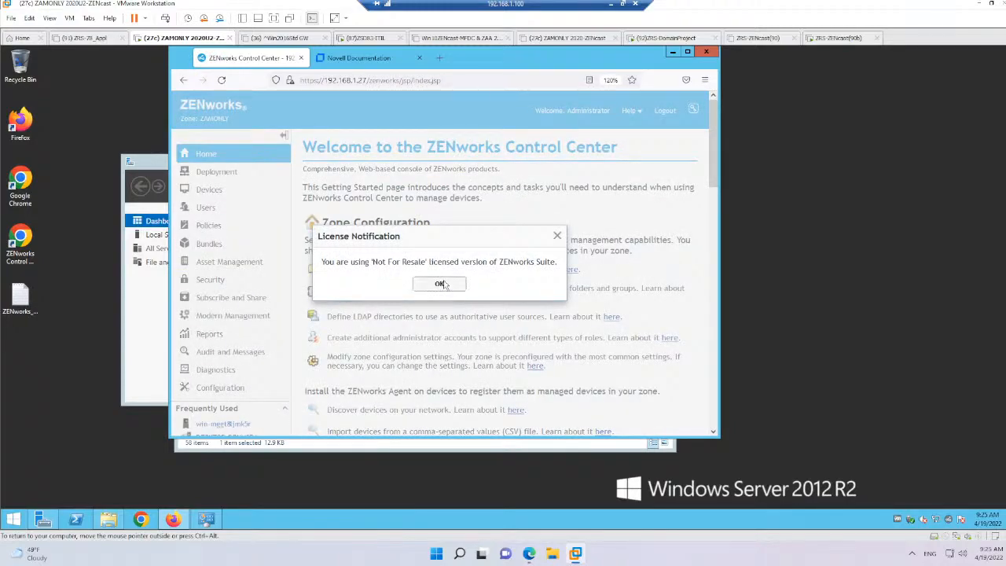
click(441, 283)
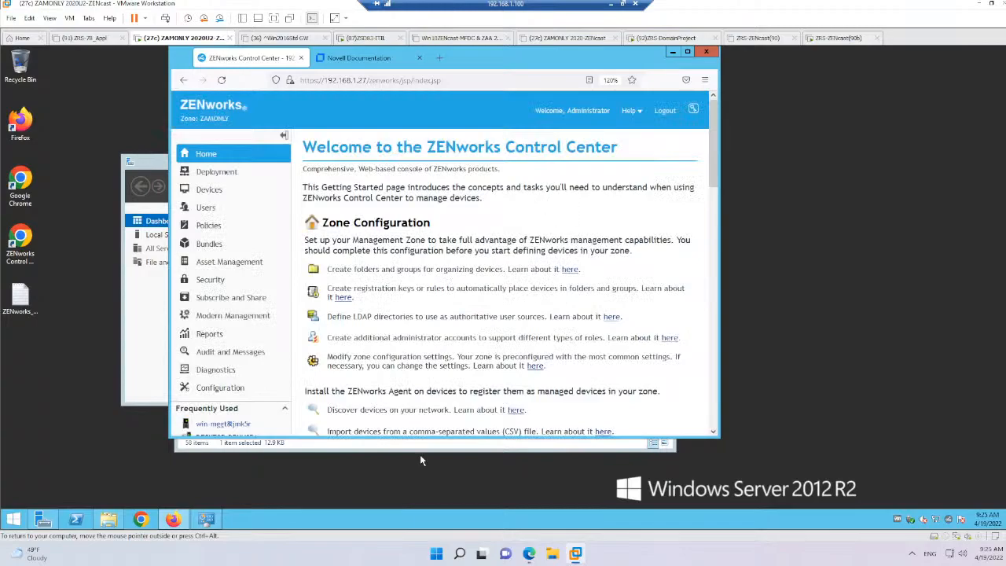
Switch back to the Reporting Appliance browser window, re-enter the account password in the Add Domain form and try to add the Audit domain again
mouse_move(575, 554)
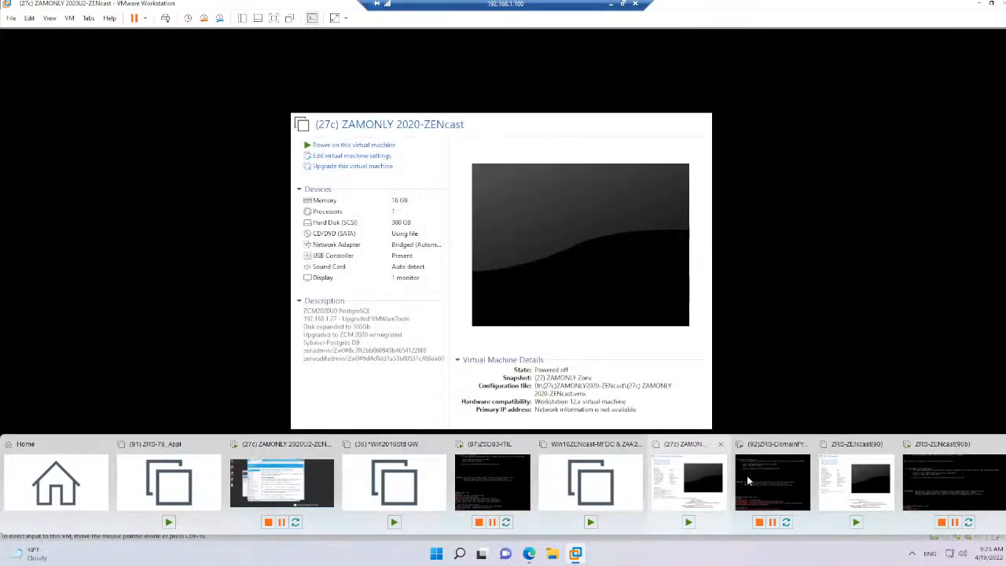
mouse_move(770, 478)
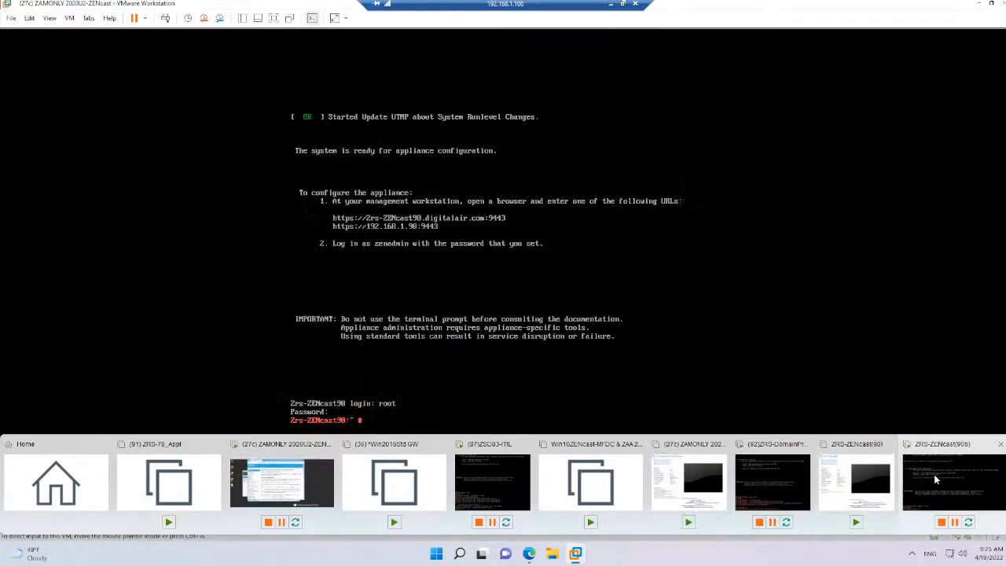
click(935, 475)
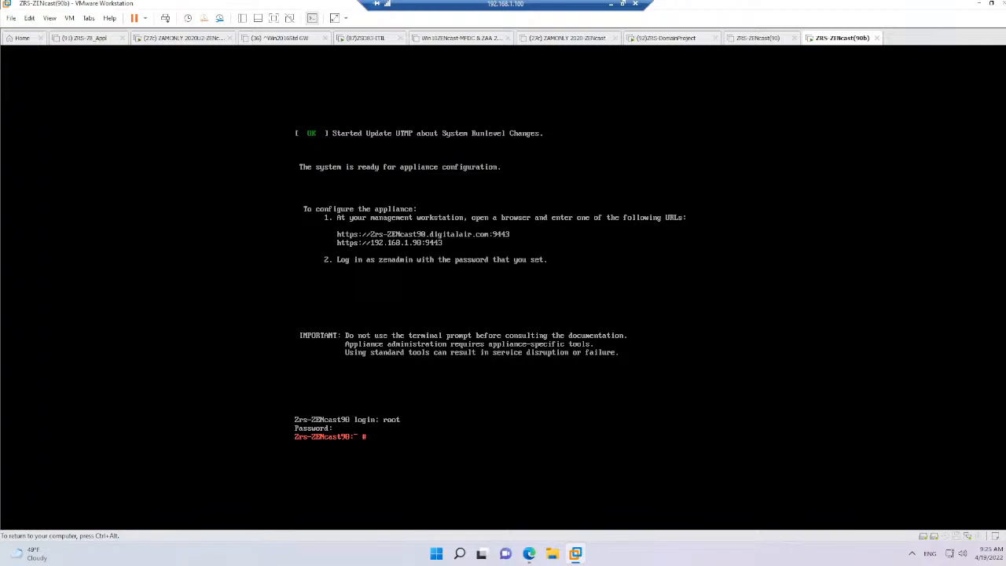
key(ctrl+alt)
click(530, 554)
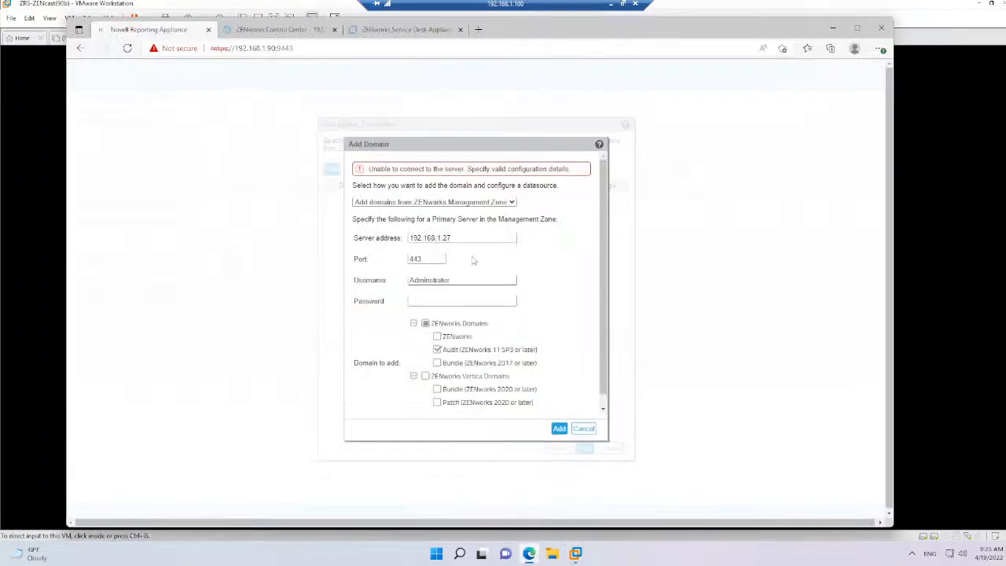
click(460, 236)
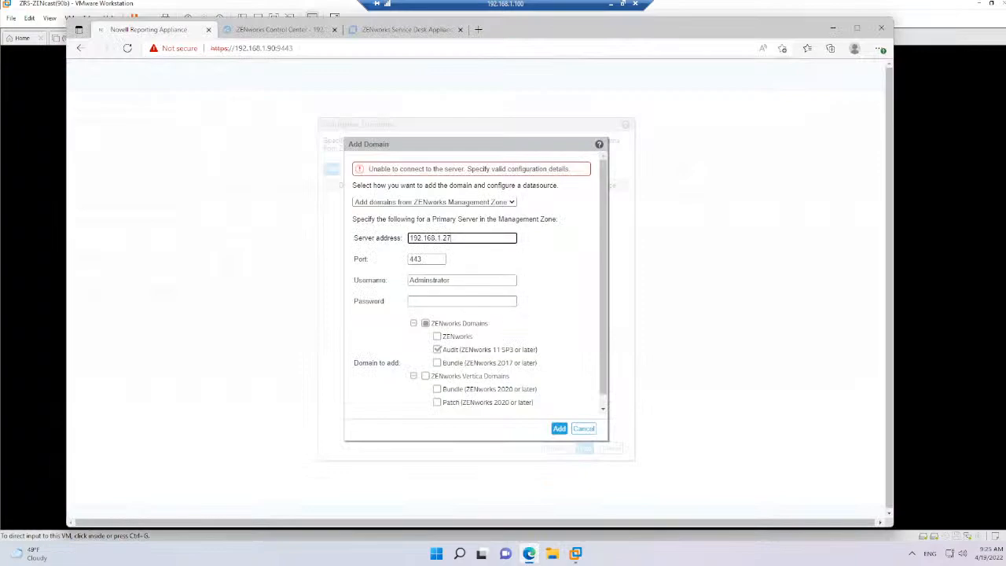
drag(453, 238, 382, 233)
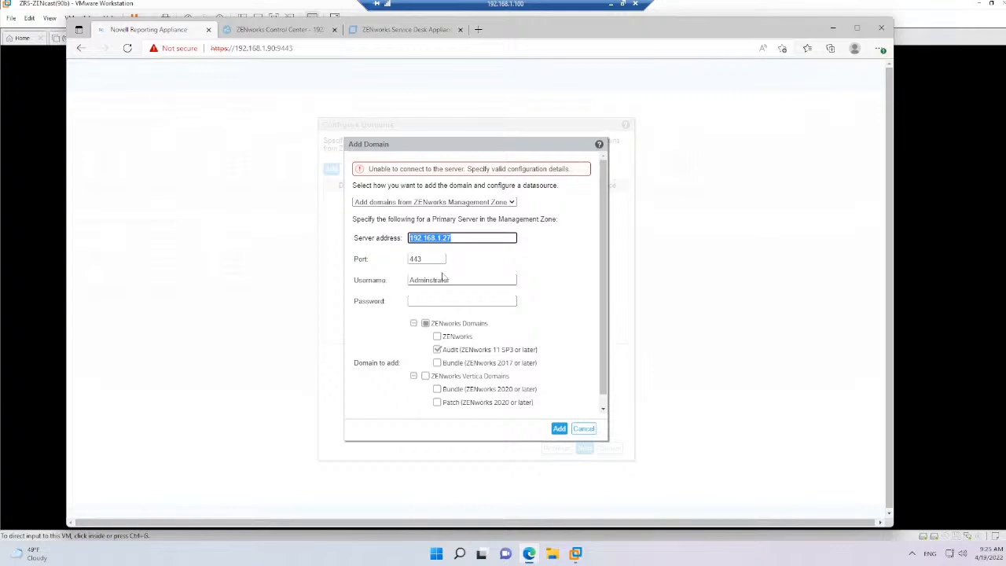
click(456, 302)
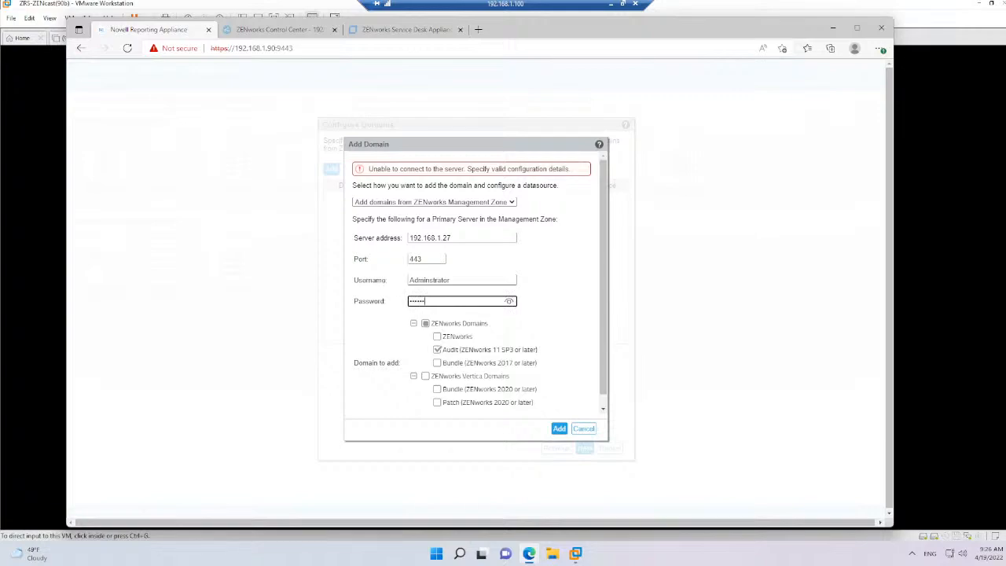
click(559, 428)
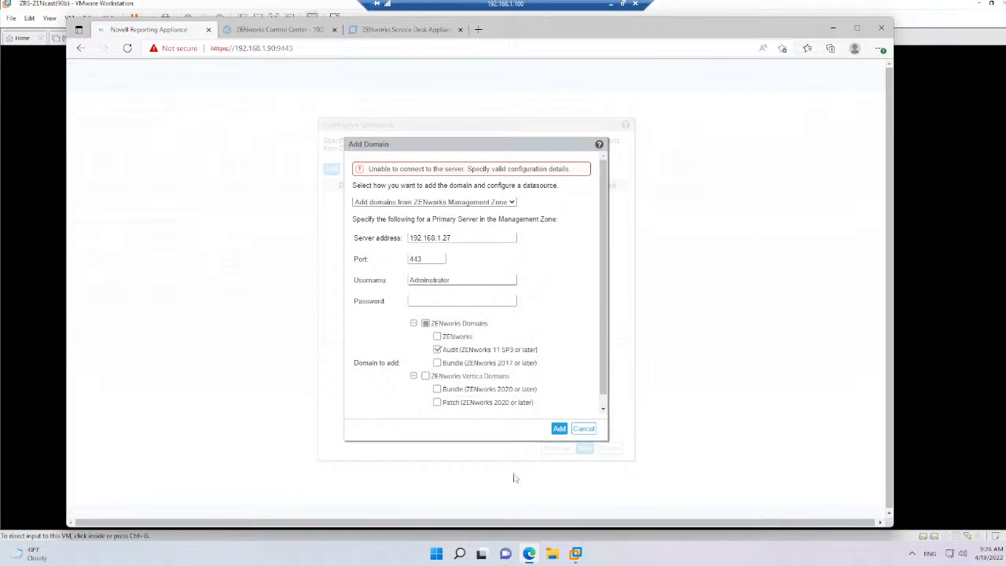
Switch to the (27c) ZAMONLY 2020U2 virtual machine and launch cmd to open a command prompt
mouse_move(579, 556)
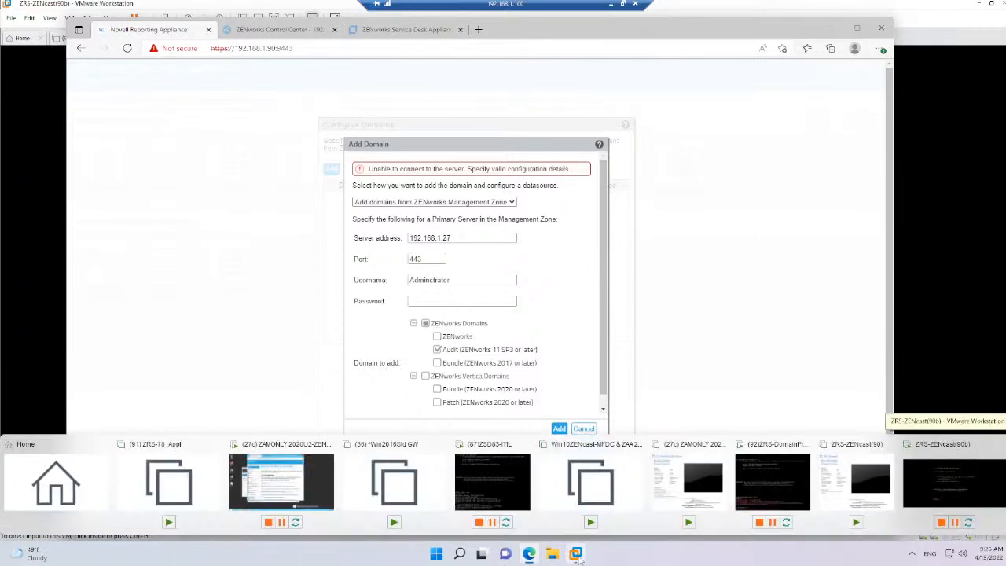
click(282, 481)
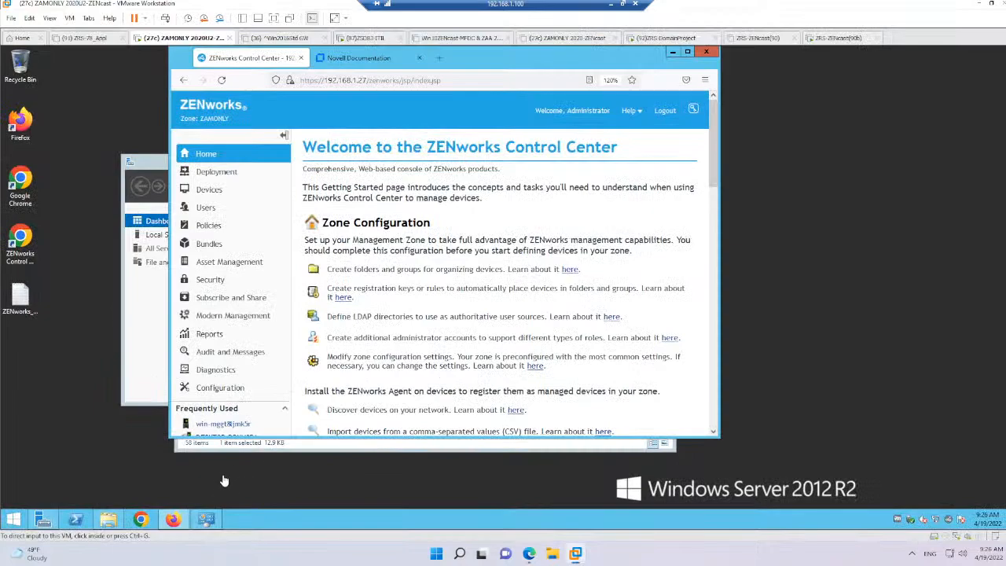
click(265, 447)
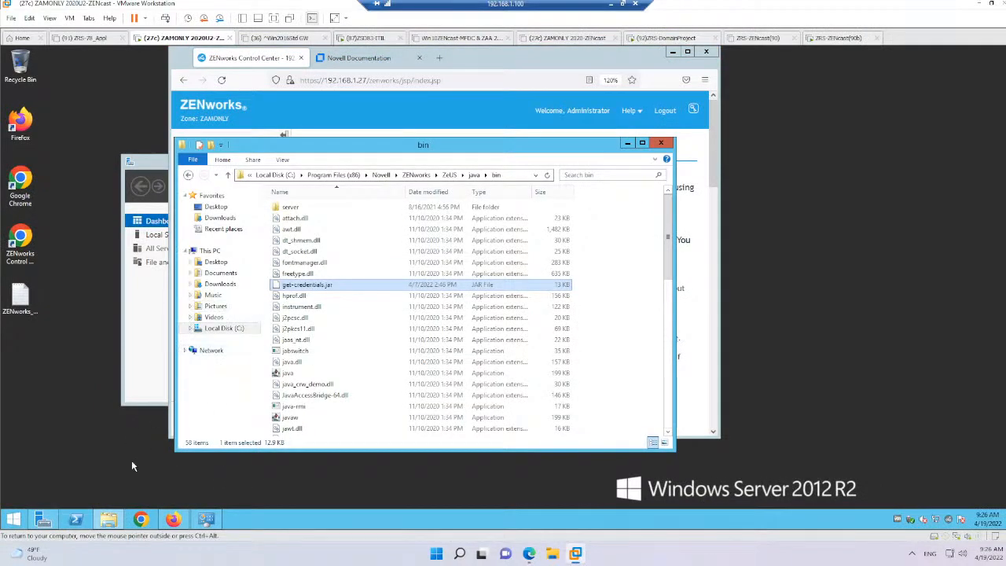
right_click(3, 521)
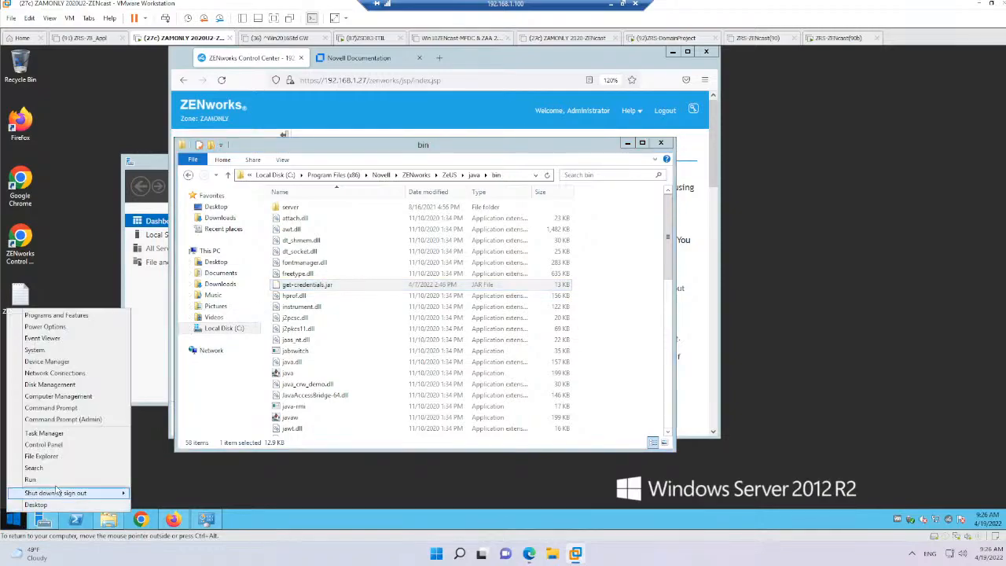
click(27, 478)
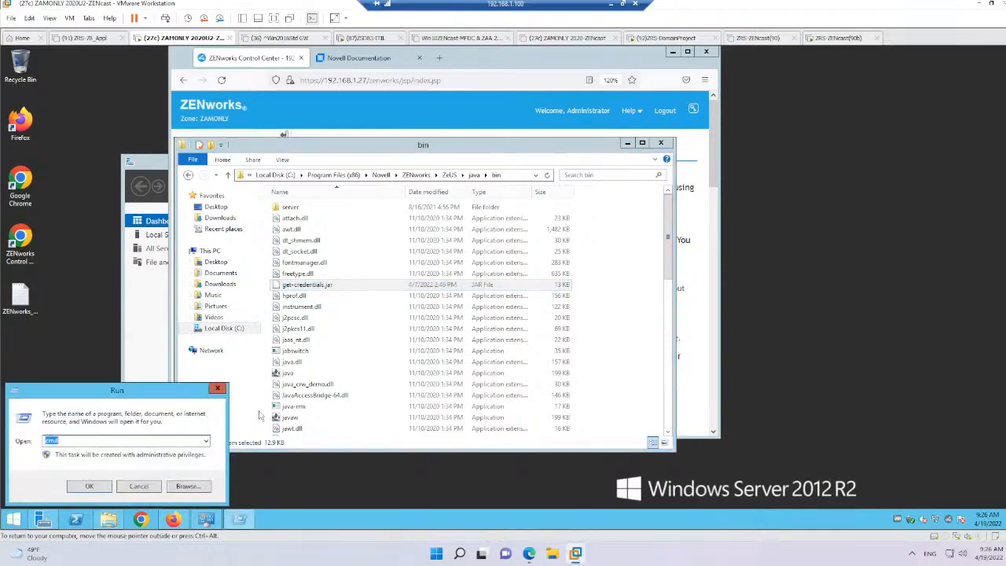
click(98, 487)
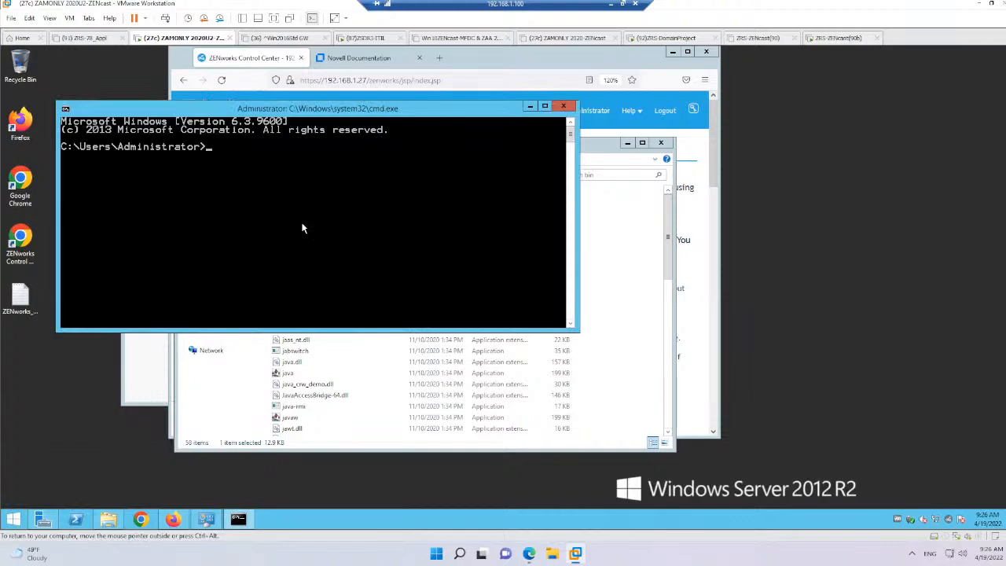
Run zman dgc in the command prompt to retrieve the ZENworks database credentials
text(zman dgc)
key(Return)
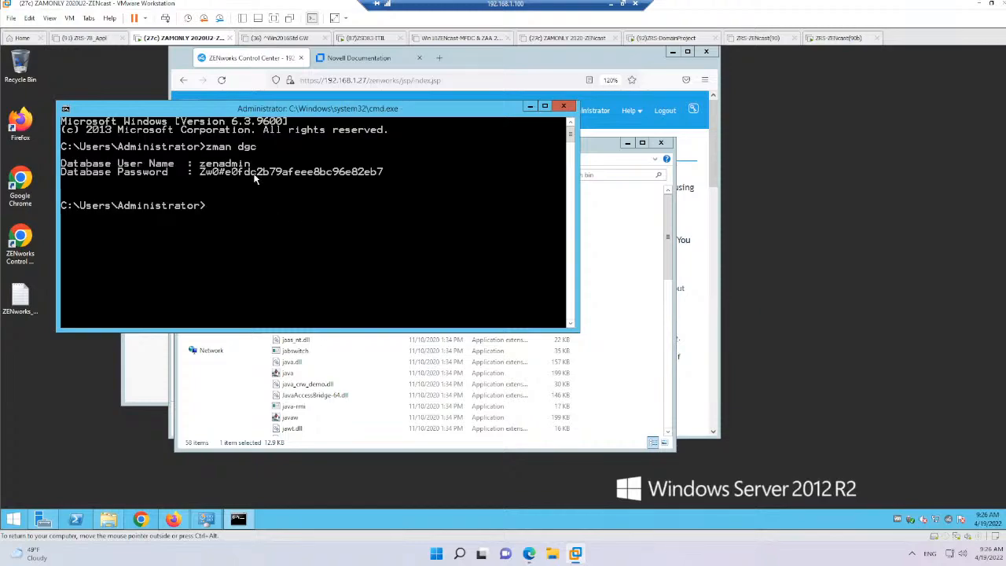
Return to the Add Domain form in the Reporting Appliance and replace the username with zenadmin, leaving the password field ready for entry
mouse_move(575, 556)
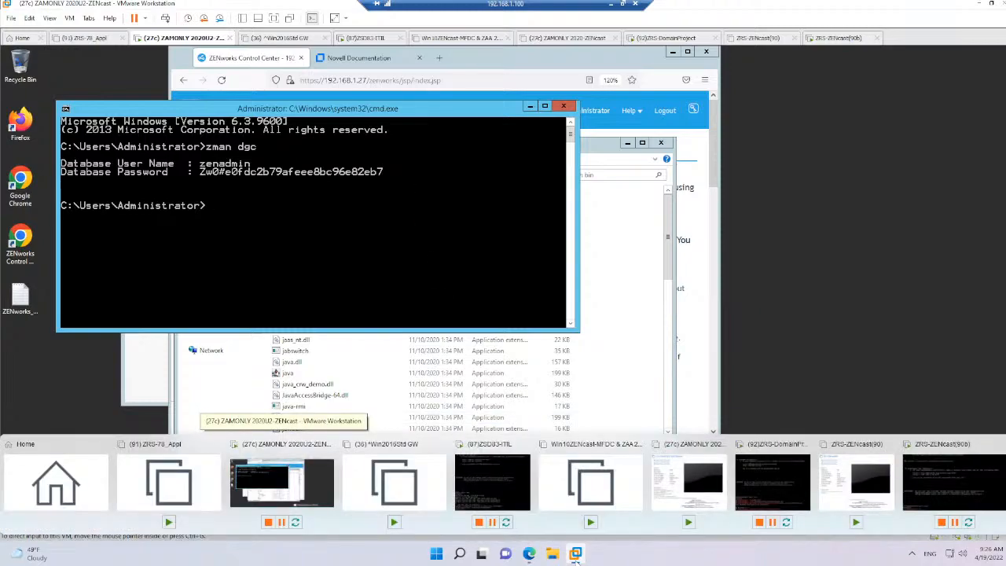
click(530, 553)
drag(452, 281, 399, 280)
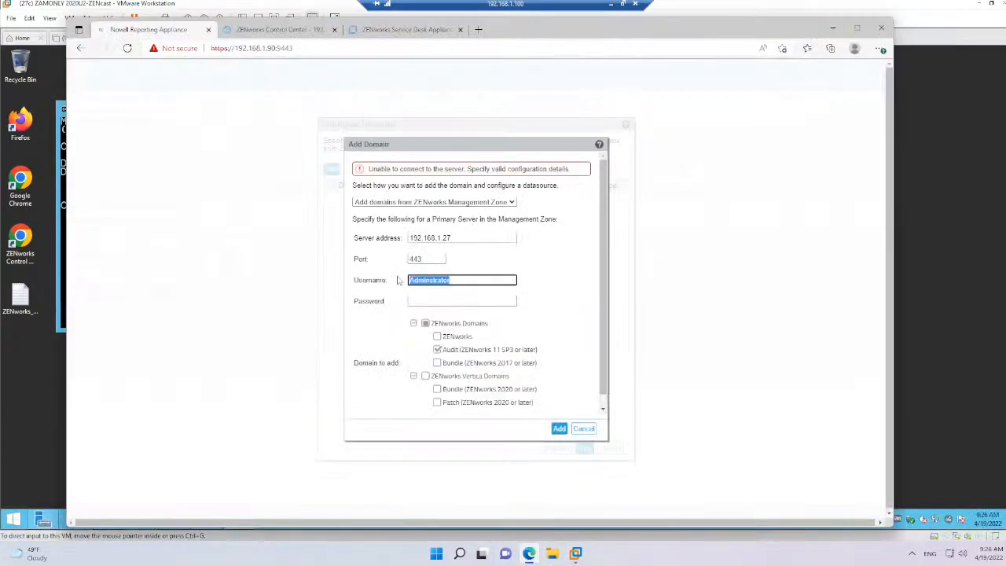
text(admin)
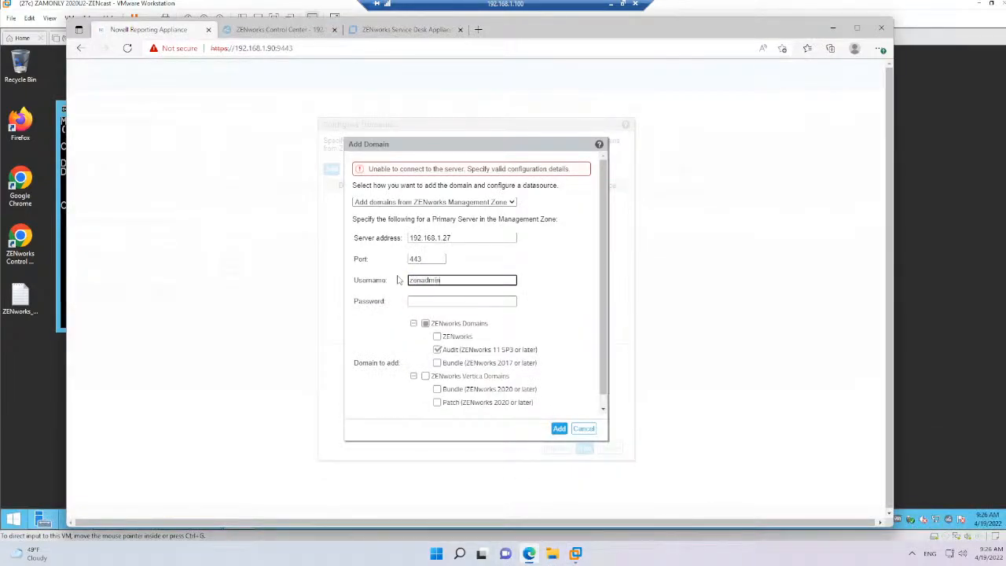
scroll(400, 285, down, 1)
click(425, 290)
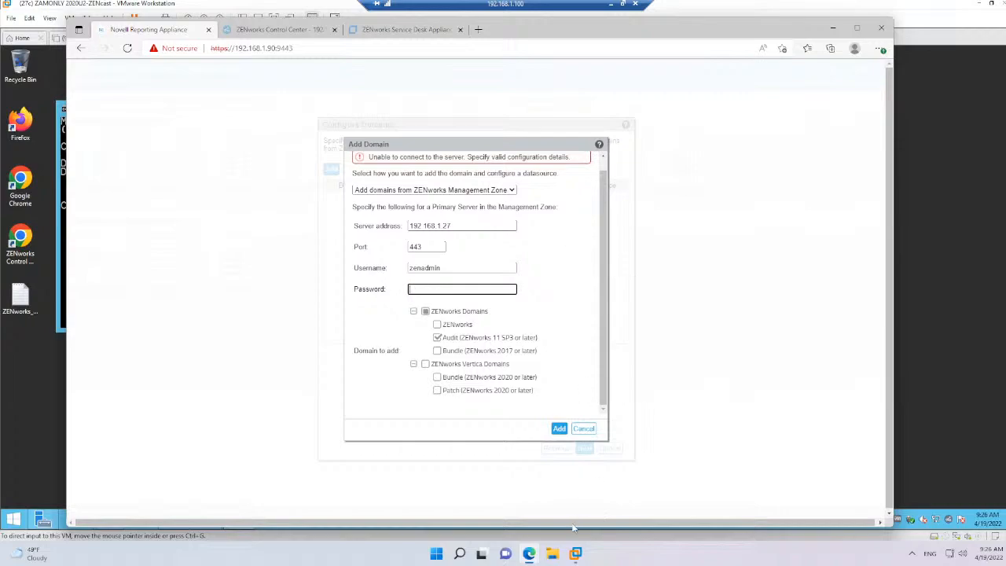
Open the Snapshot Manager for the (27c) ZAMONLY 2020U2 virtual machine and select the zenadmin password in the snapshot description
mouse_move(576, 554)
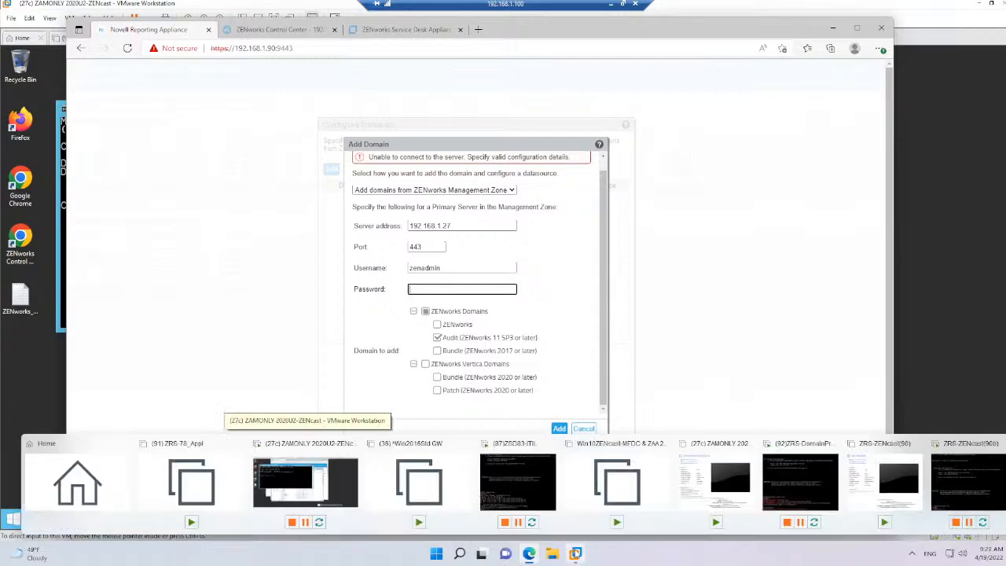
click(336, 495)
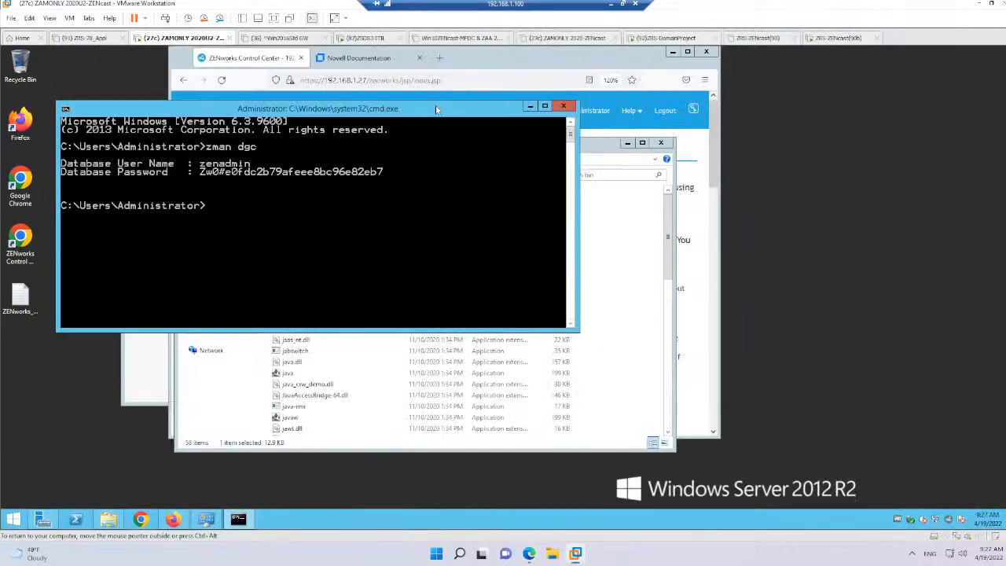
right_click(196, 43)
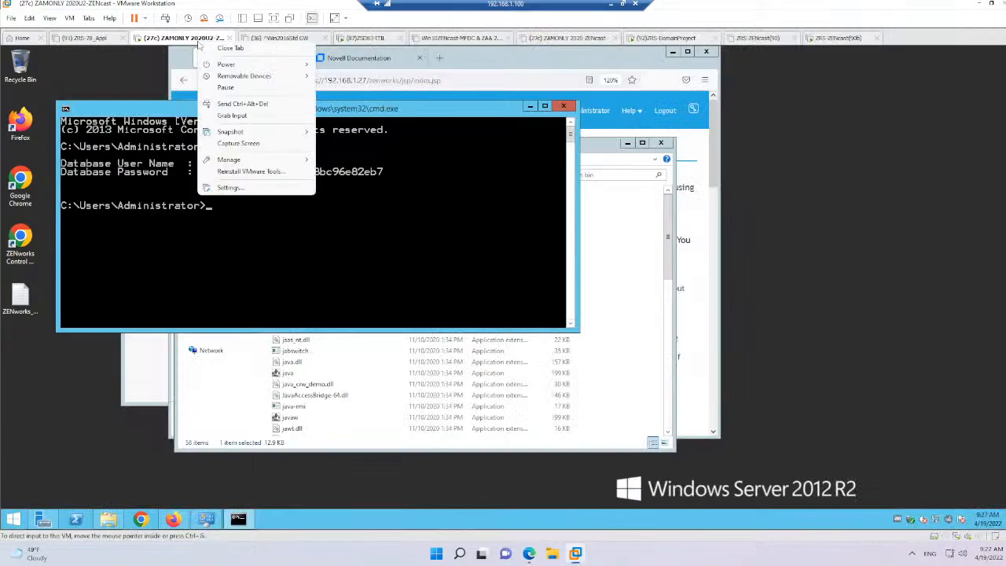
mouse_move(261, 134)
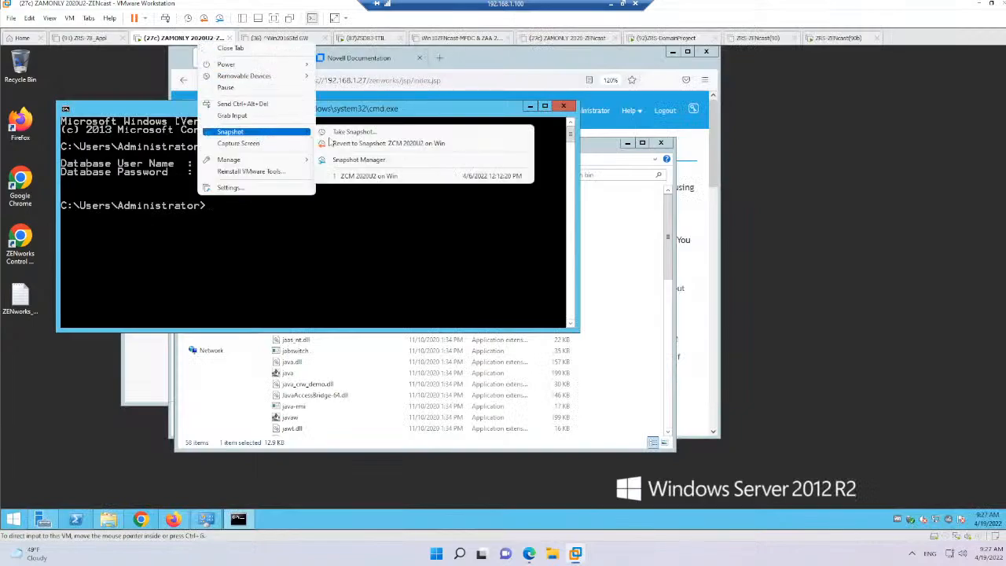
click(366, 161)
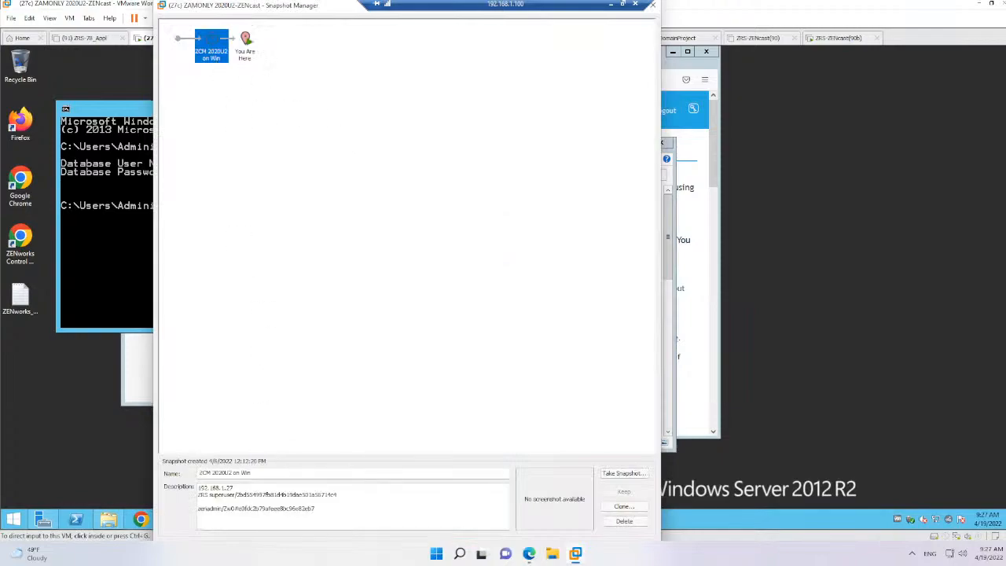
drag(315, 508, 231, 509)
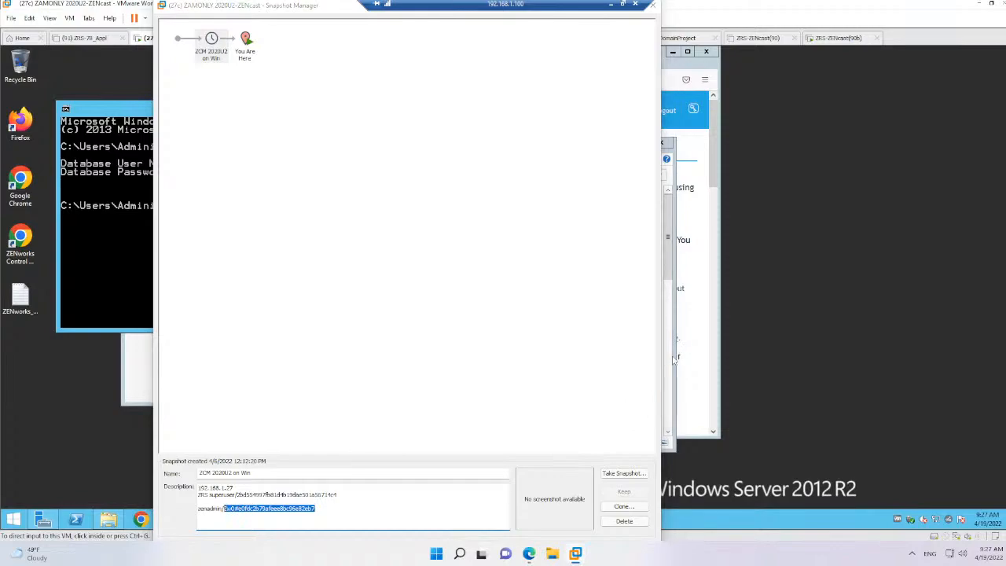
Shift the Reporting Appliance browser window aside, then return to the Snapshot Manager and close it
click(530, 555)
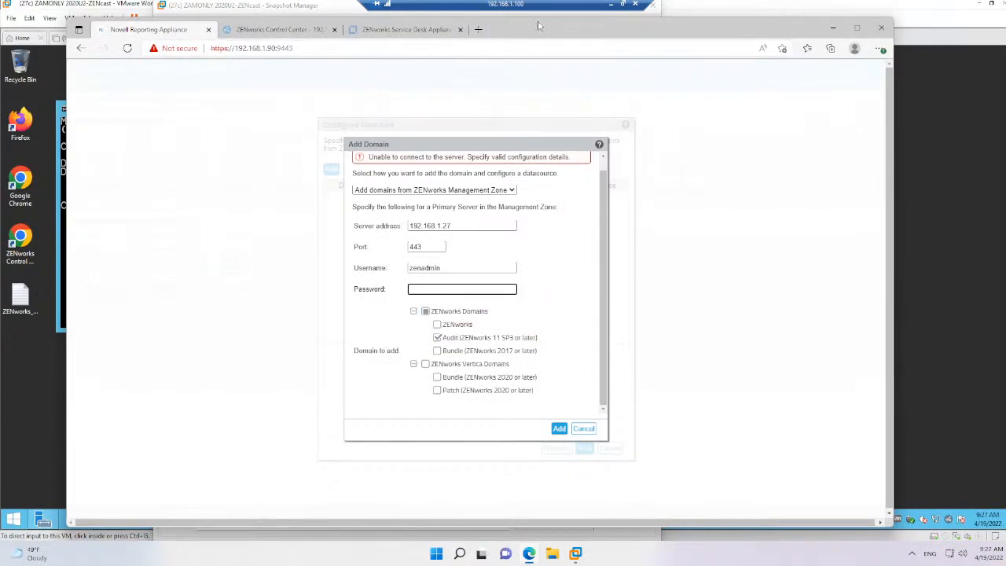
drag(540, 26, 731, 9)
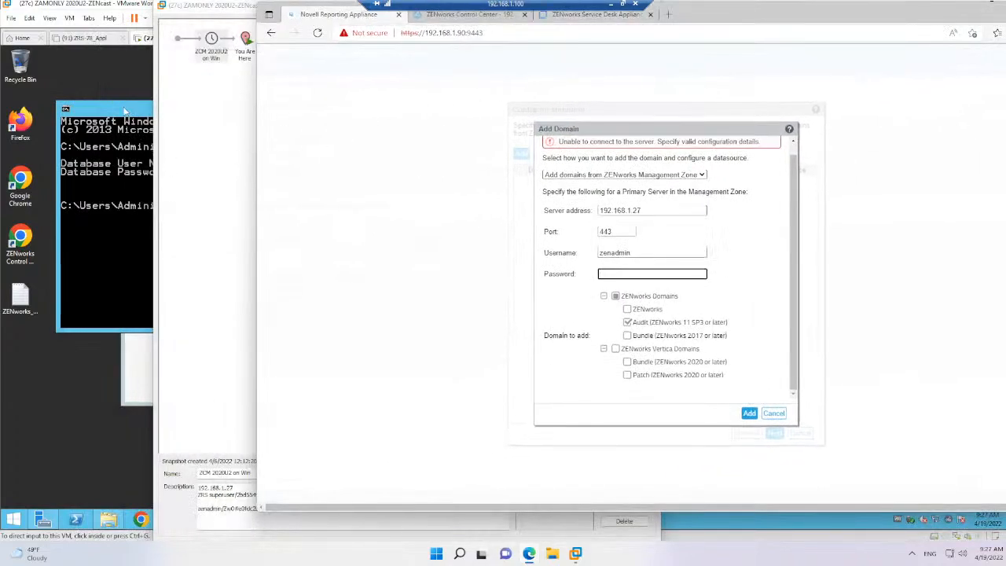
click(572, 545)
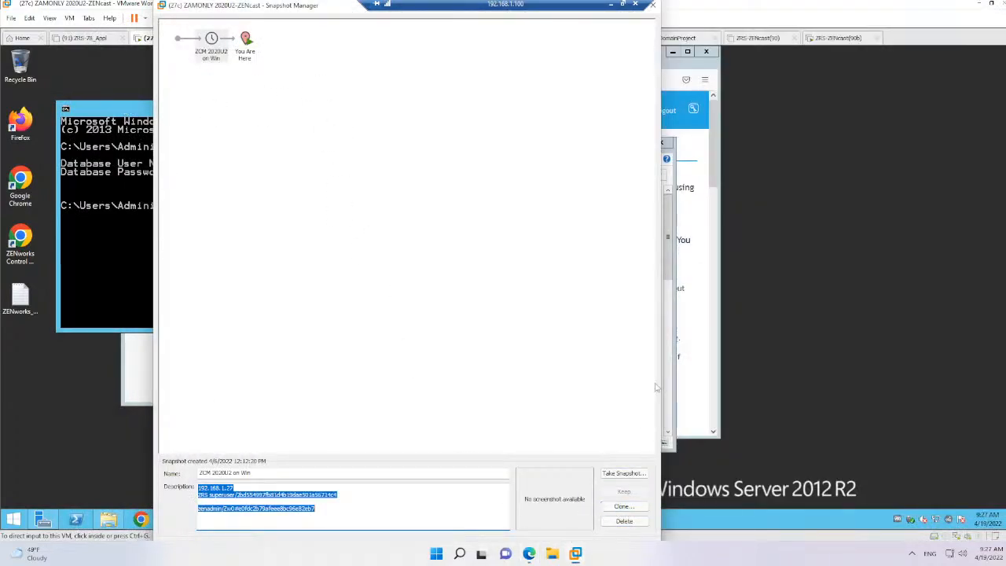
click(654, 6)
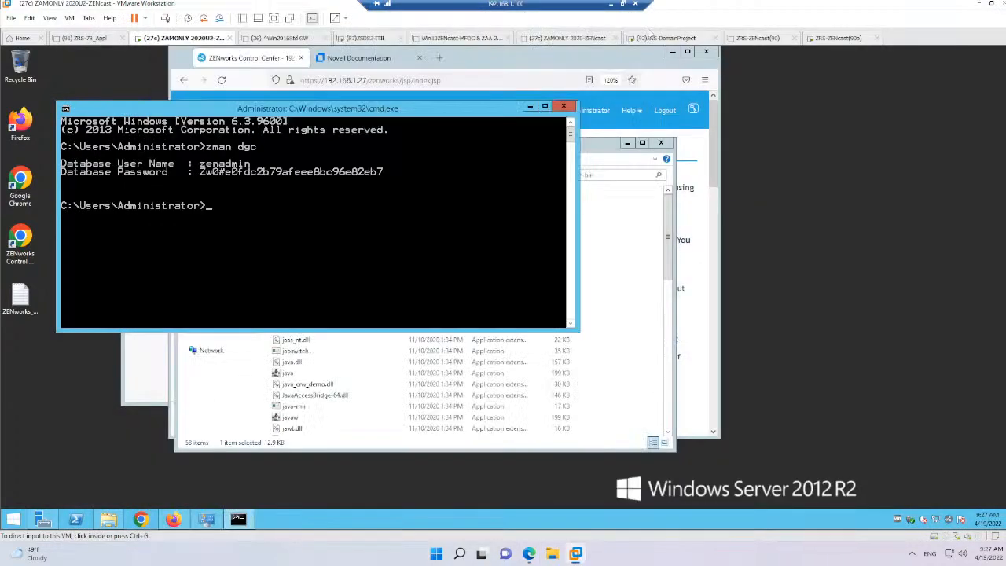
Place the command prompt and the Reporting Appliance window side by side and enter the zenadmin database password in the Add Domain form
click(417, 118)
drag(343, 117, 291, 135)
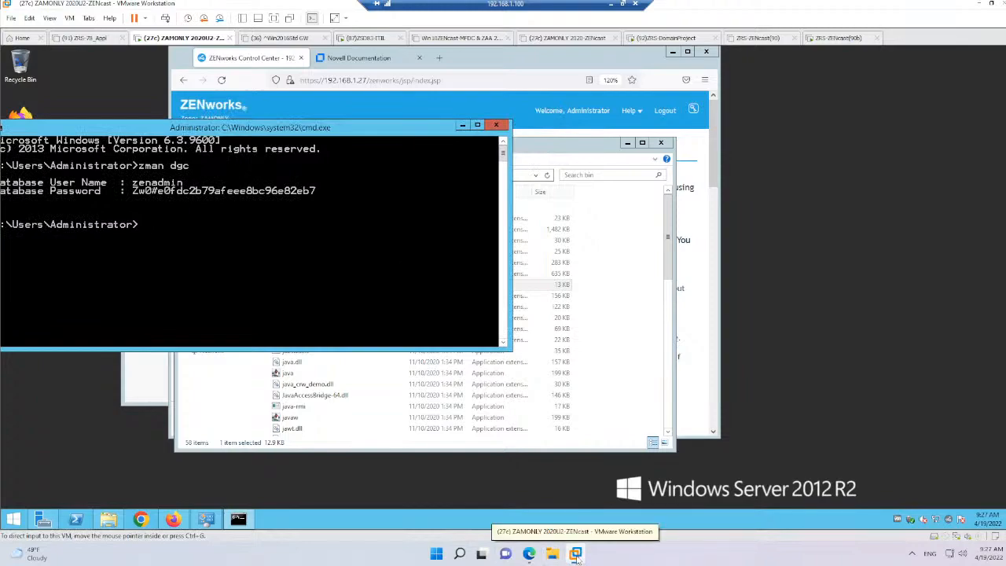
click(530, 553)
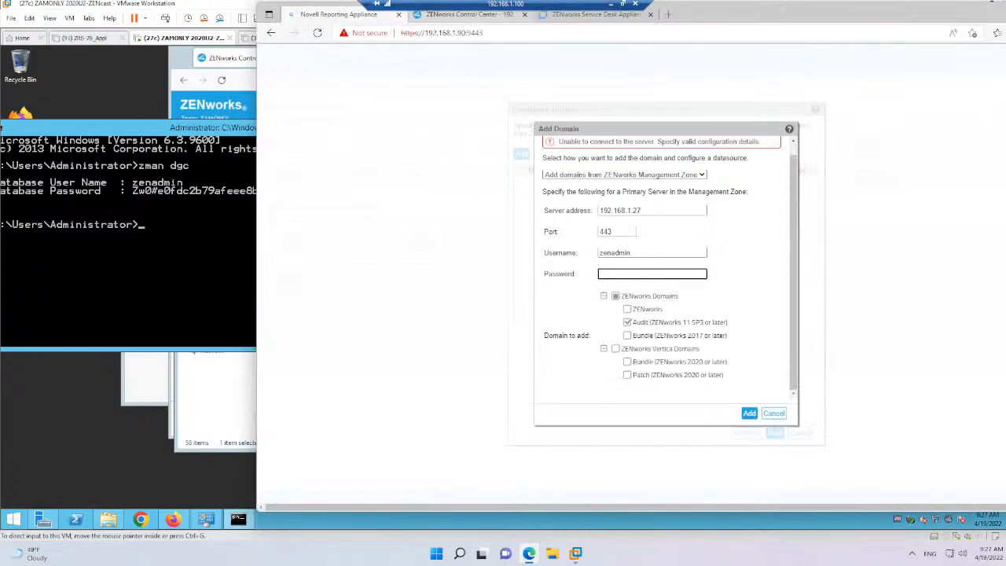
drag(755, 15, 826, 13)
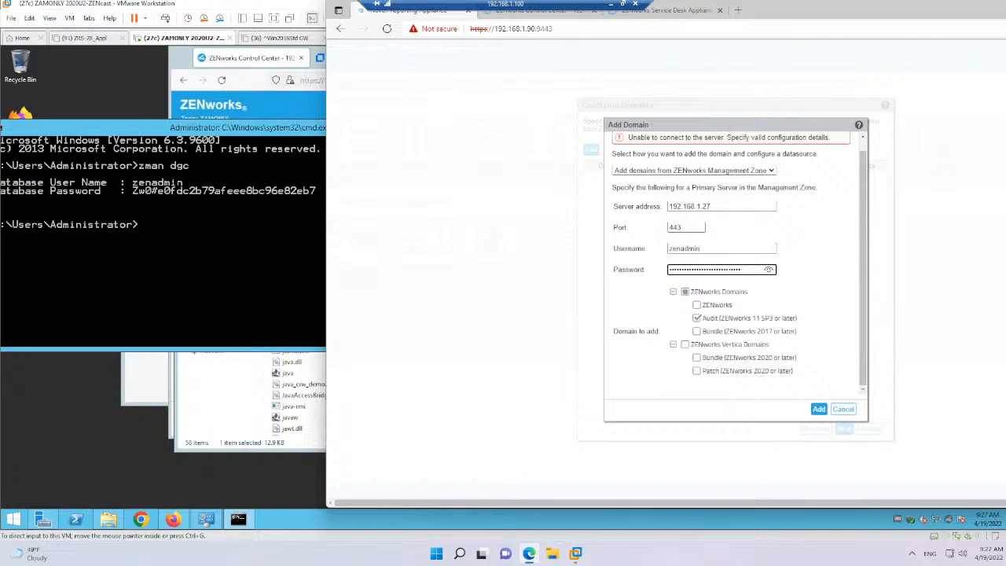
Try to add the Audit domain from the management zone with the zenadmin database credentials
click(819, 410)
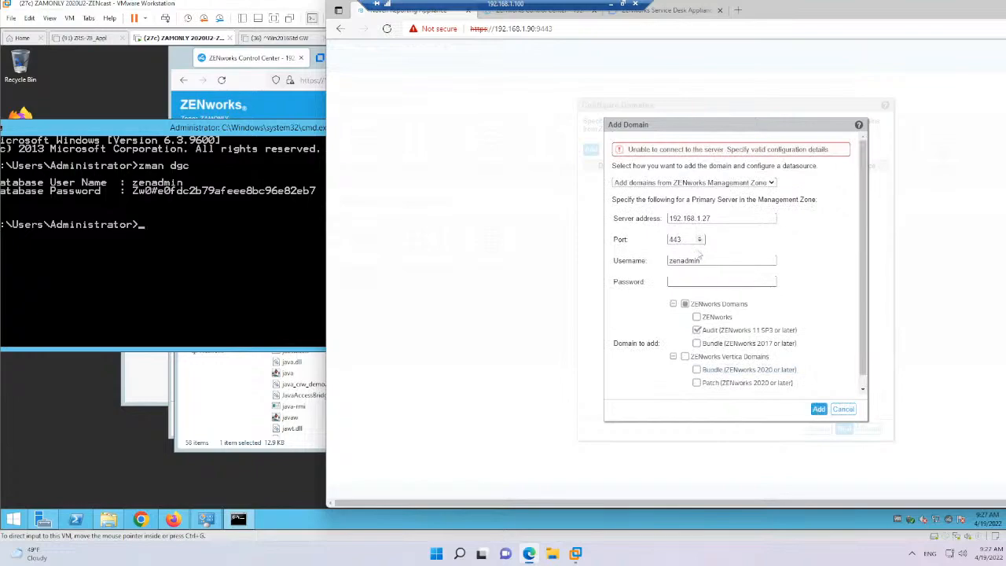
click(684, 261)
double_click(684, 260)
key(Tab)
Move the browser window over the virtual machine desktop and load 192.168.1.27 in a new tab
drag(794, 8, 464, 23)
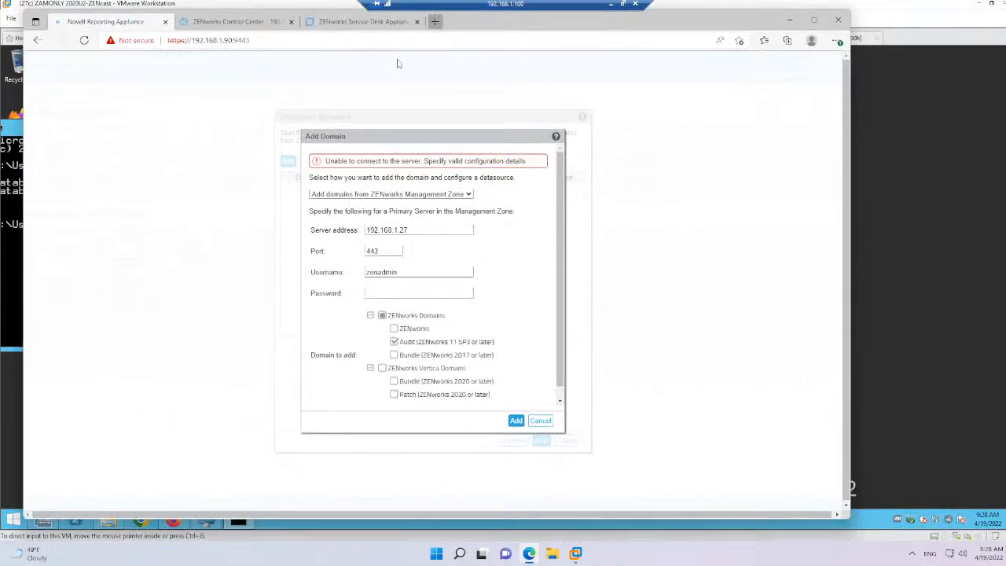
click(436, 21)
text(www)
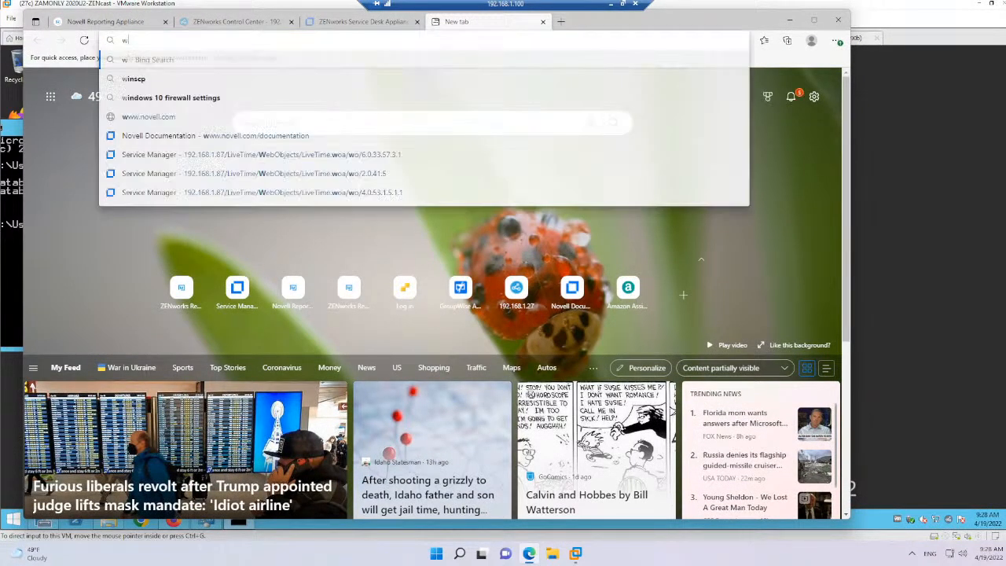
key(BackSpace)
key(BackSpace)
key(BackSpace)
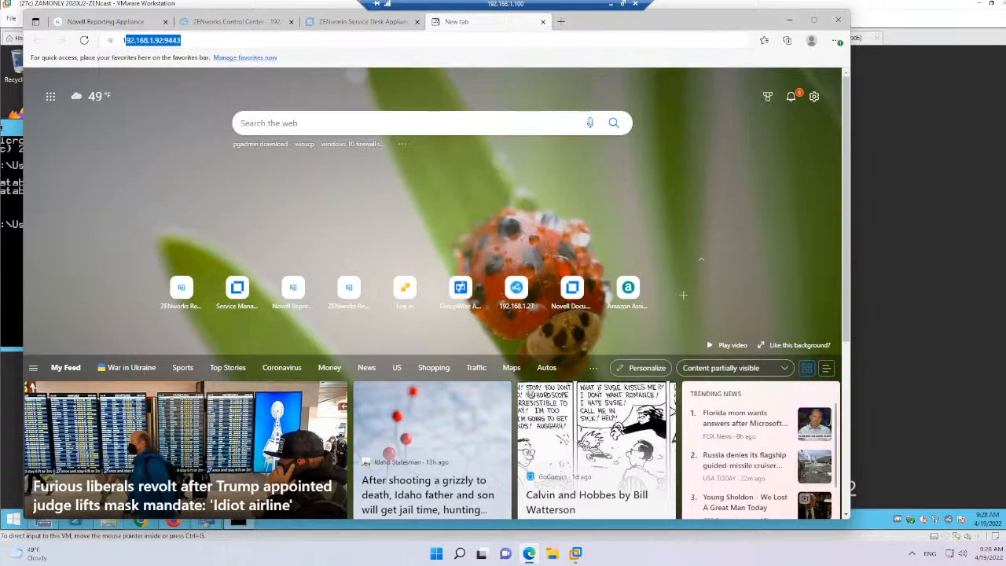
text(192.168.1.27)
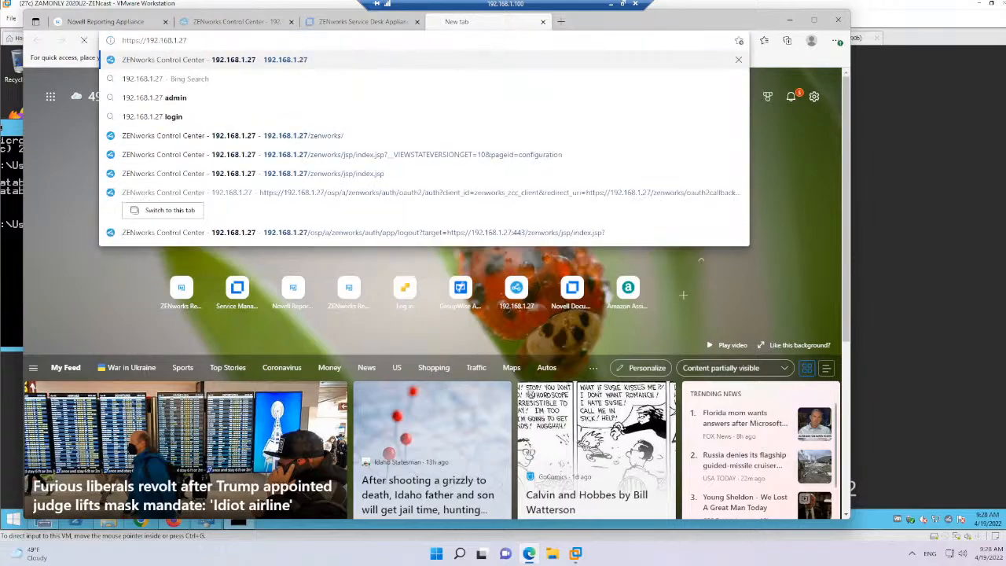
key(Return)
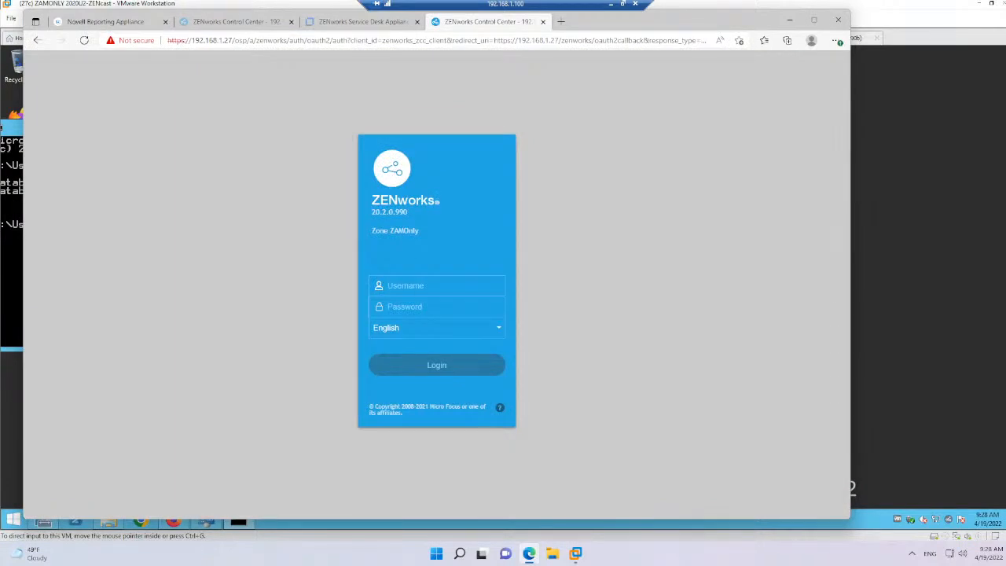
Log in to ZENworks Control Center as administrator with the account password and dismiss the license notification
text(administ••••••)
key(Return)
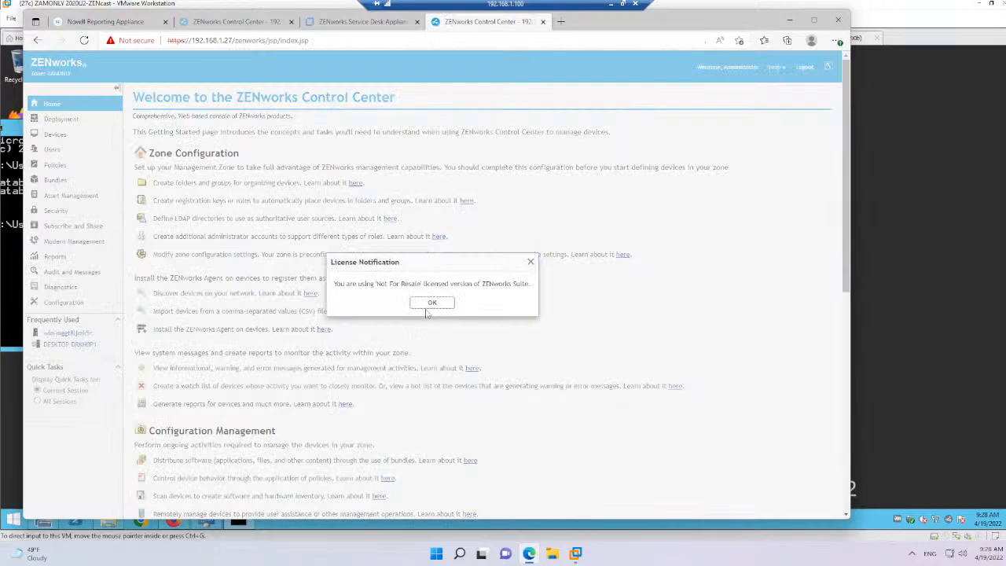
click(431, 304)
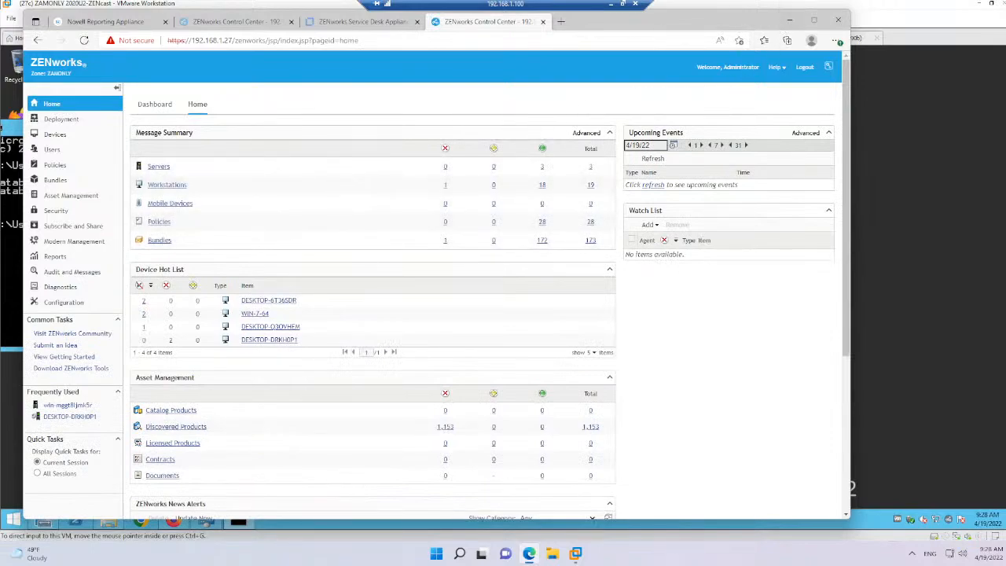
Return to the Add Domain form in the Reporting Appliance browser tab
click(577, 554)
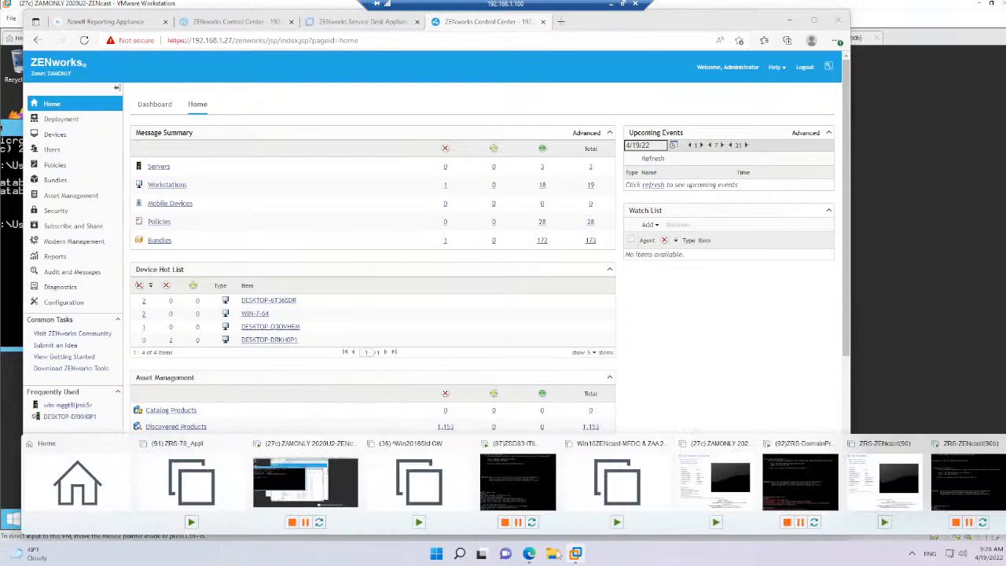
click(379, 26)
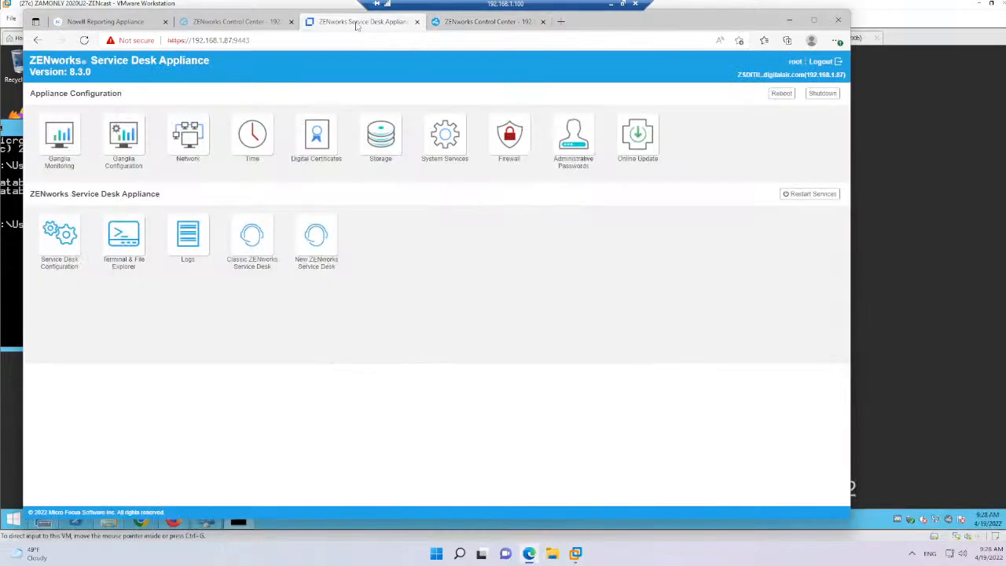
click(271, 30)
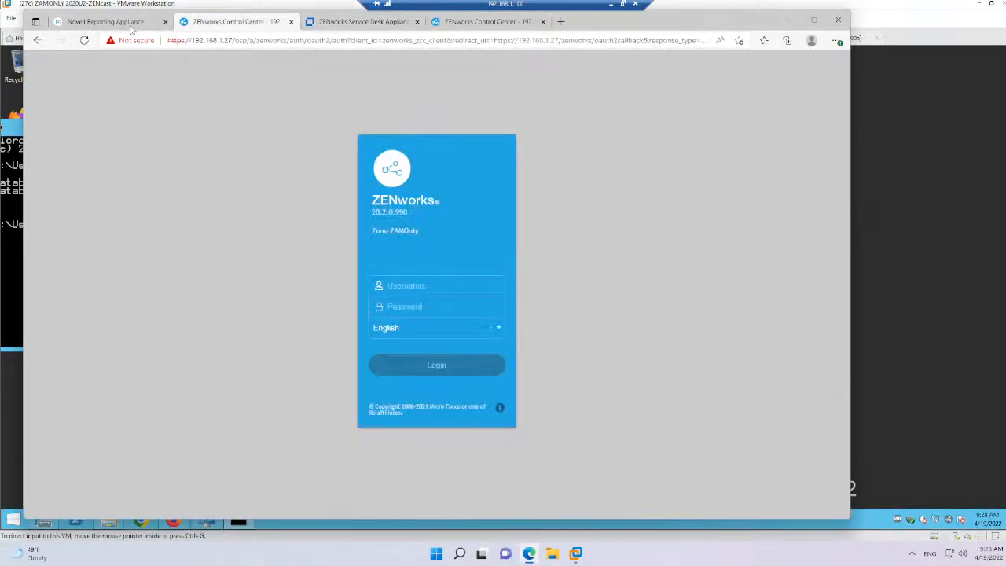
click(110, 22)
Replace the username with Administrator, enter the account password and add the Audit domain
drag(412, 272, 310, 258)
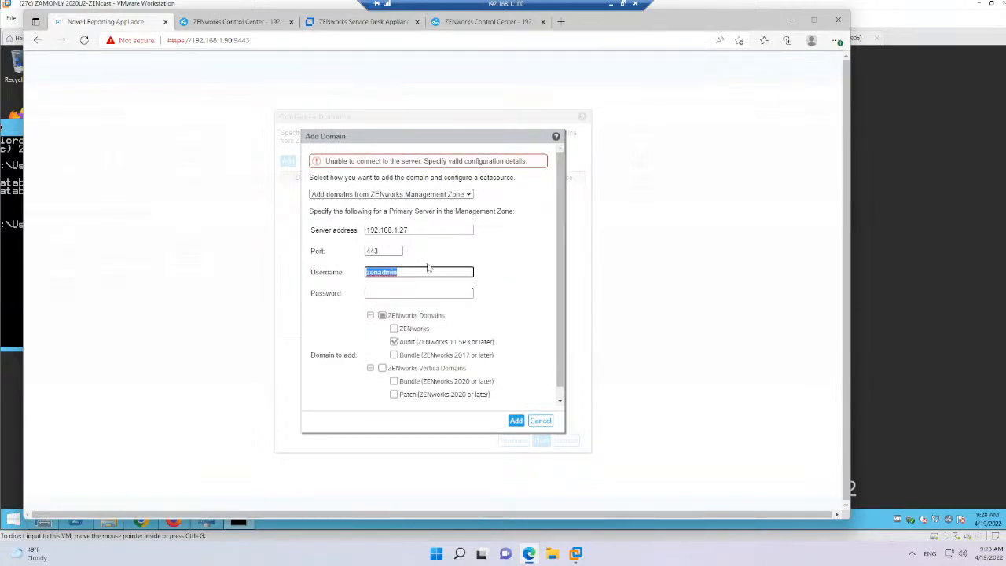
click(398, 273)
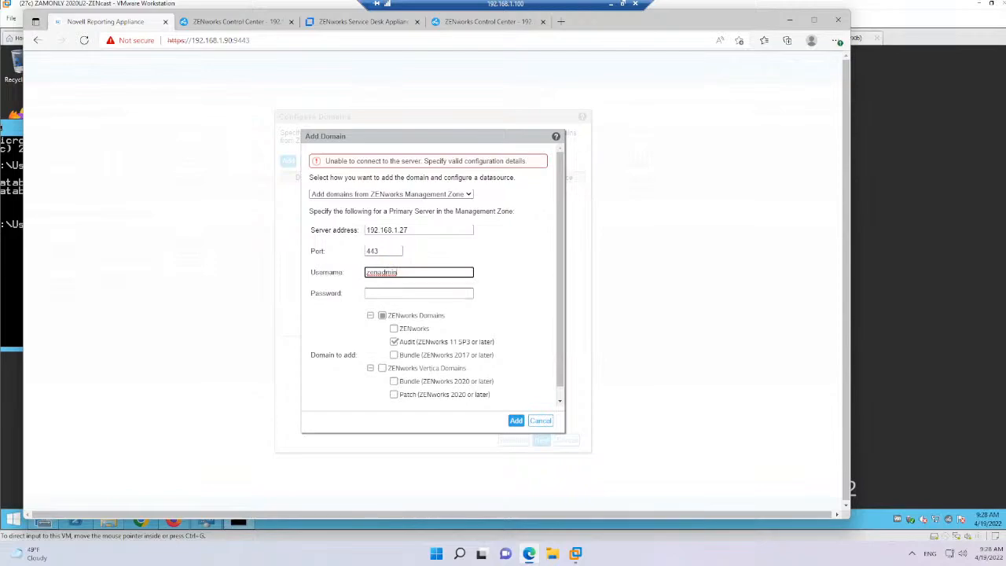
drag(398, 272, 351, 272)
text(Administrator)
key(Tab)
text(*****)
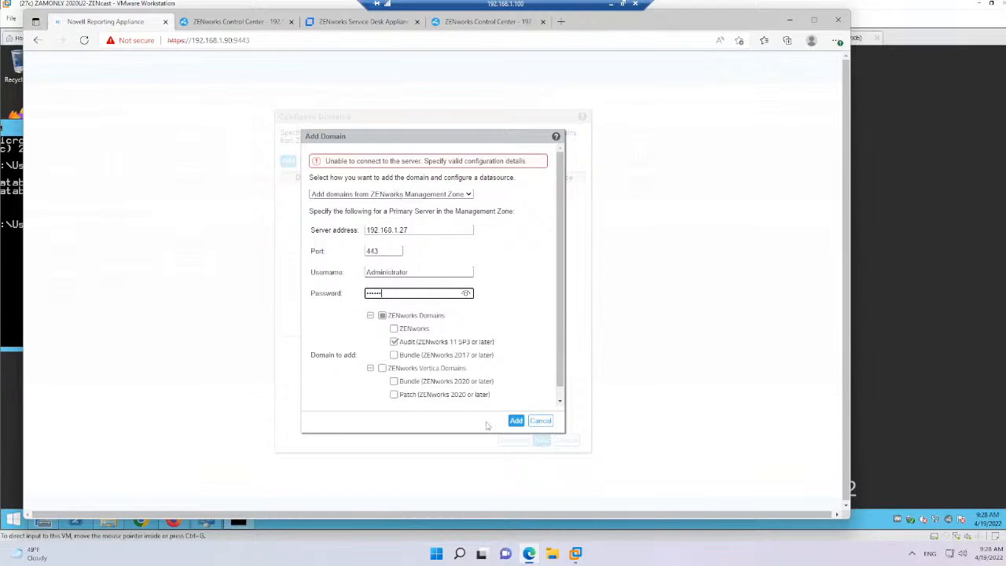
click(516, 422)
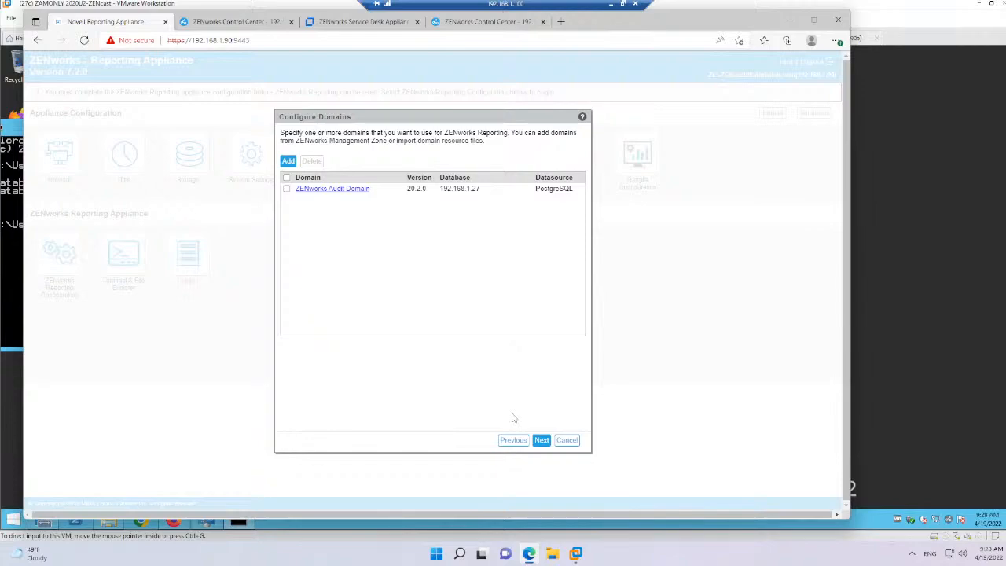
click(18, 301)
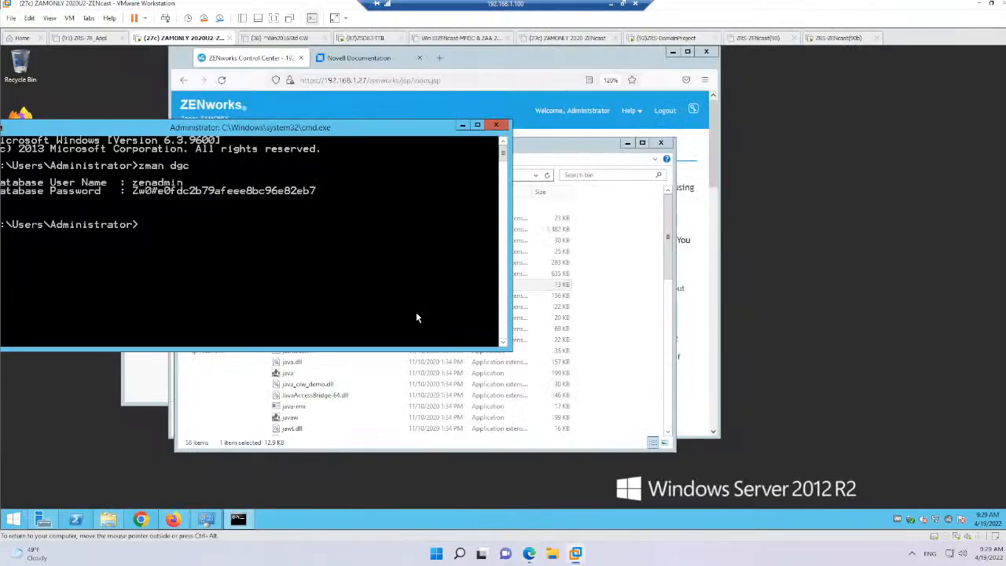
click(529, 554)
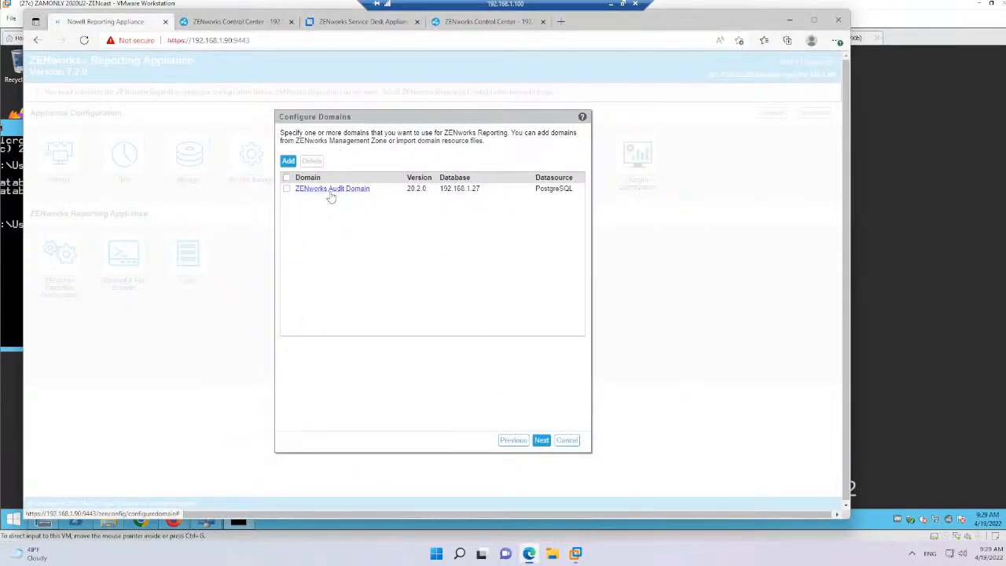
Add the ZENworks, Audit and Bundle domains from server 192.168.1.27 as Administrator with the account password, overwriting the existing Audit domain
click(289, 160)
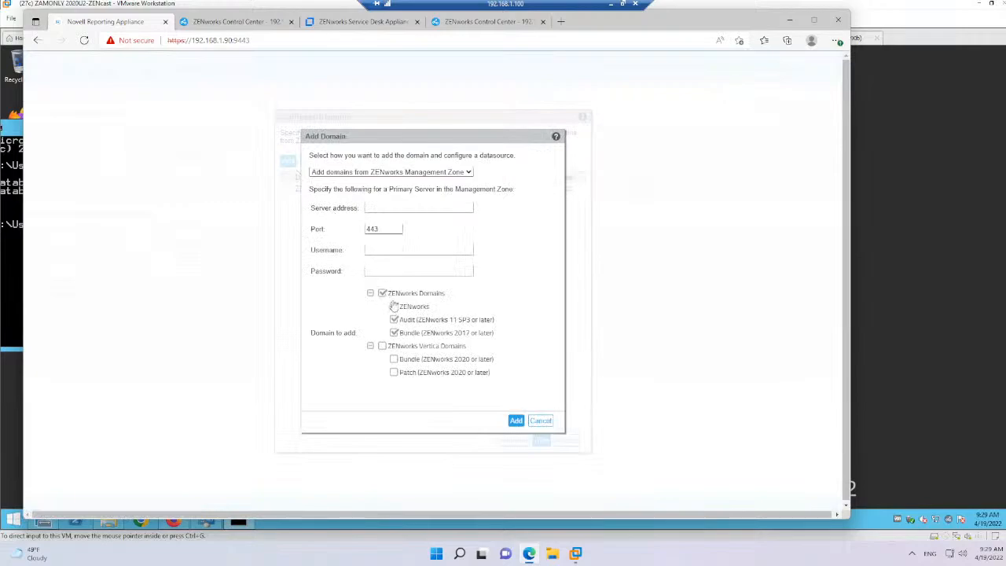
click(400, 208)
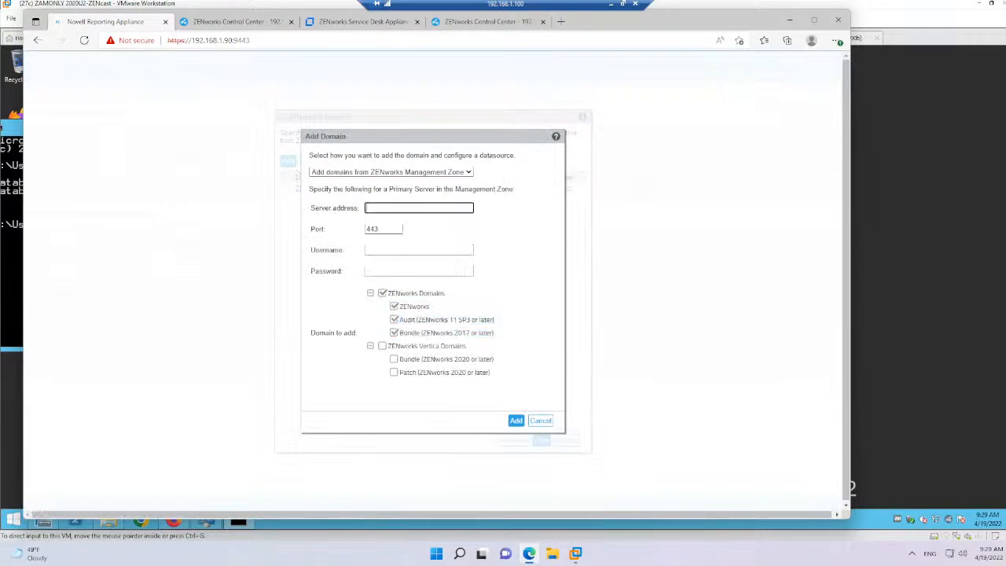
text(192.168.1.27)
key(Tab)
key(Tab)
text(A)
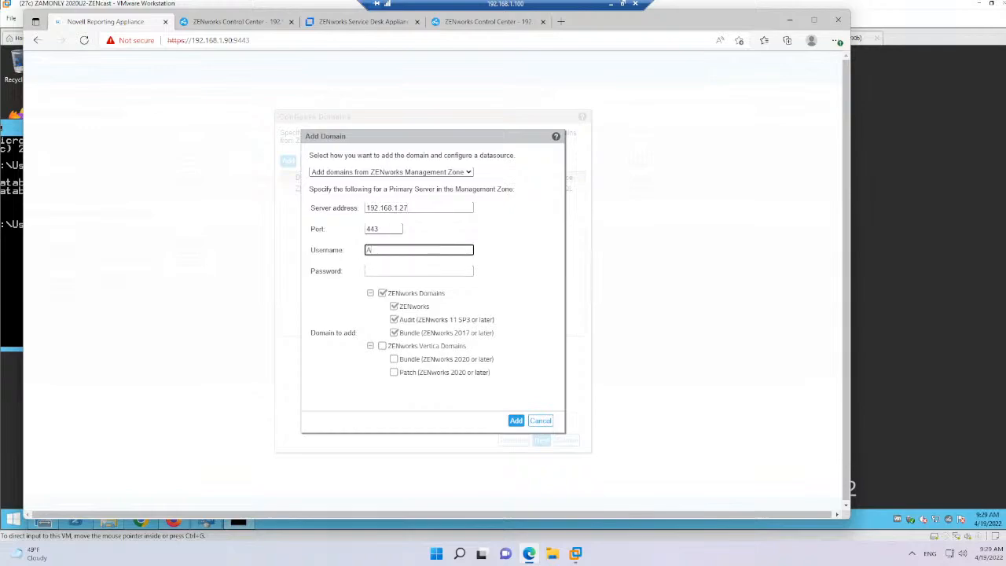
text(dministrator)
key(Tab)
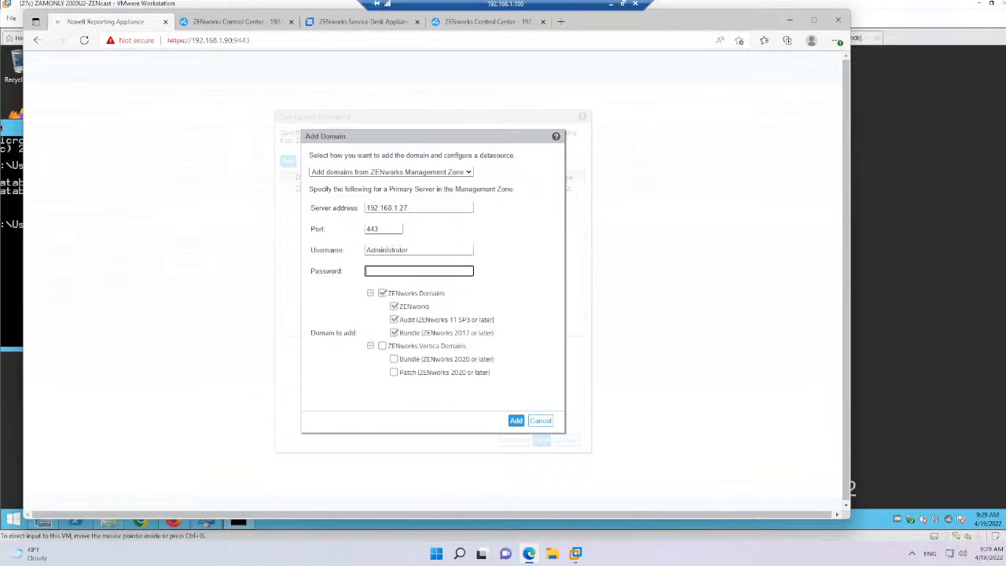
text(novell)
click(518, 422)
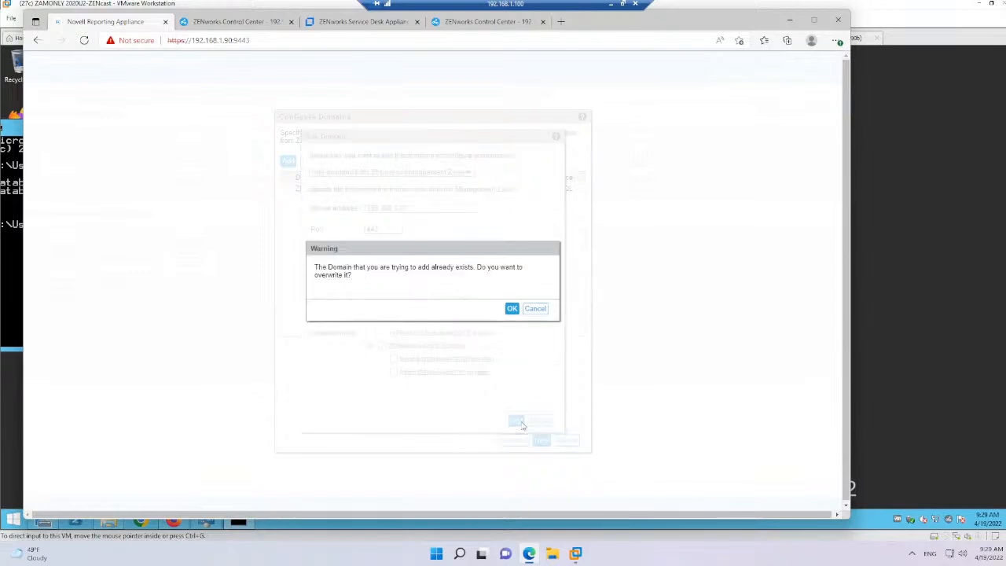
click(511, 309)
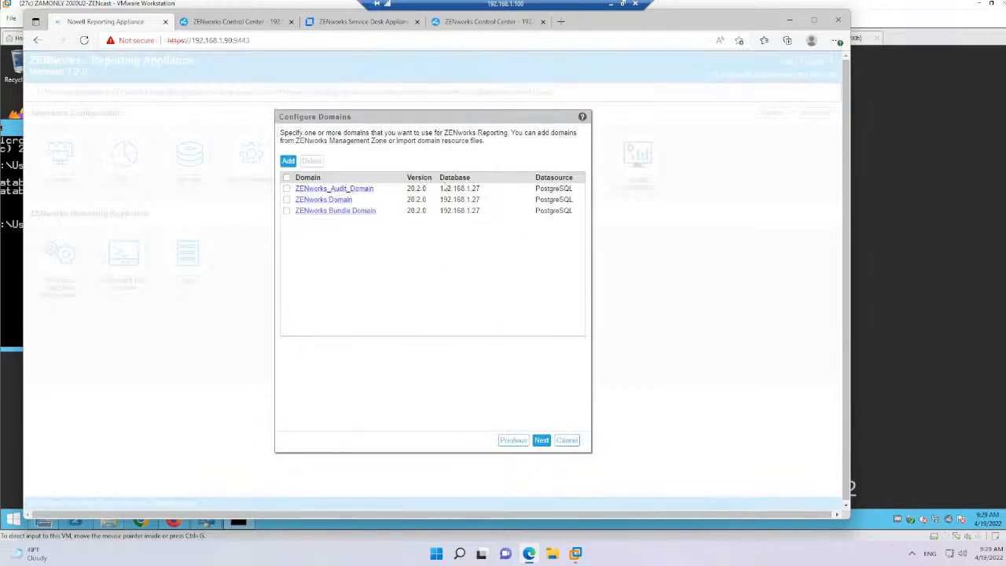
drag(444, 187, 405, 180)
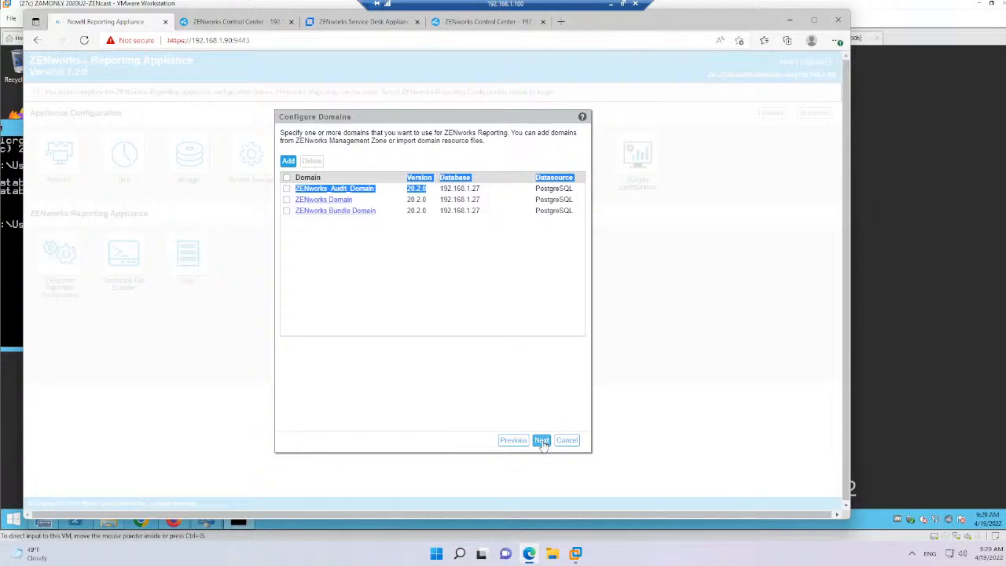
Accept the configured Audit, ZENworks and Bundle domains, keep the Internal CA and finish the reporting appliance configuration
drag(556, 201, 544, 201)
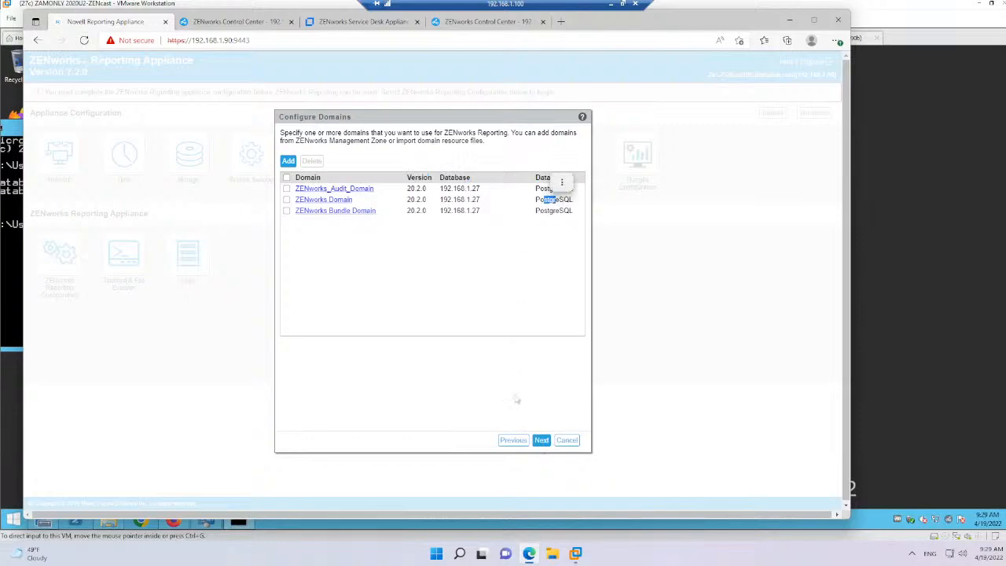
click(542, 441)
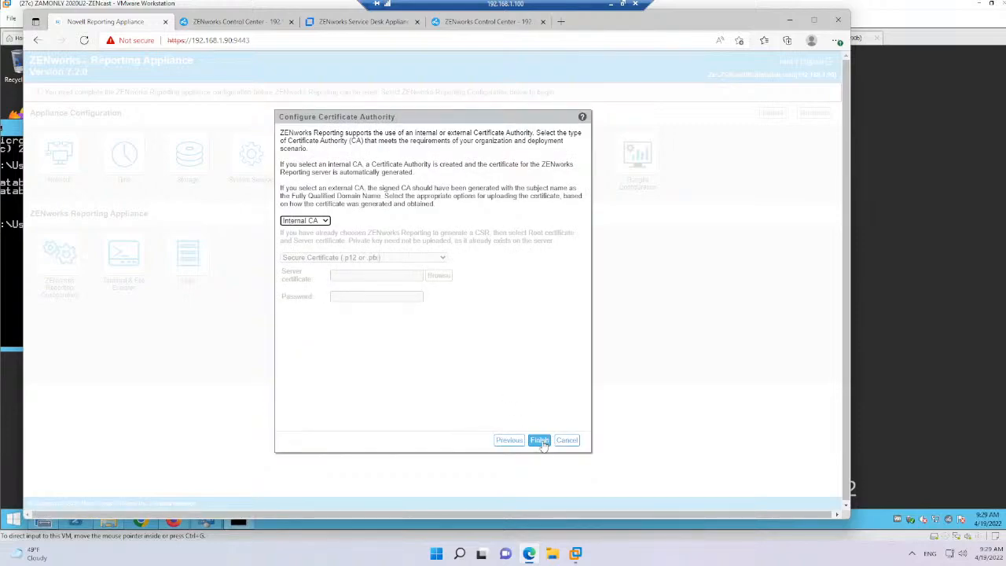
click(540, 441)
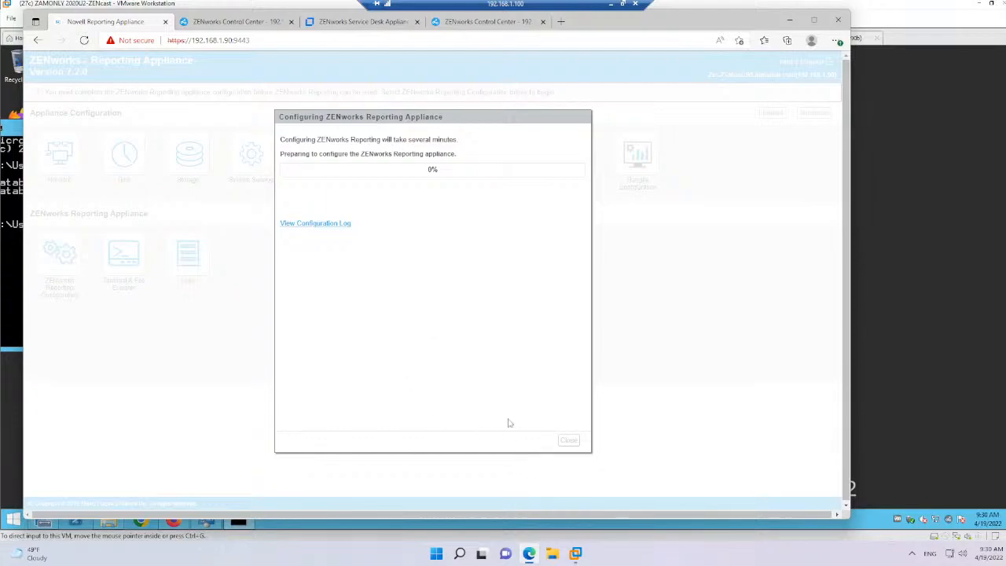
Switch to PowerPoint to show the "What do you need?" slide, minimize that presentation and return to the remote session
click(613, 6)
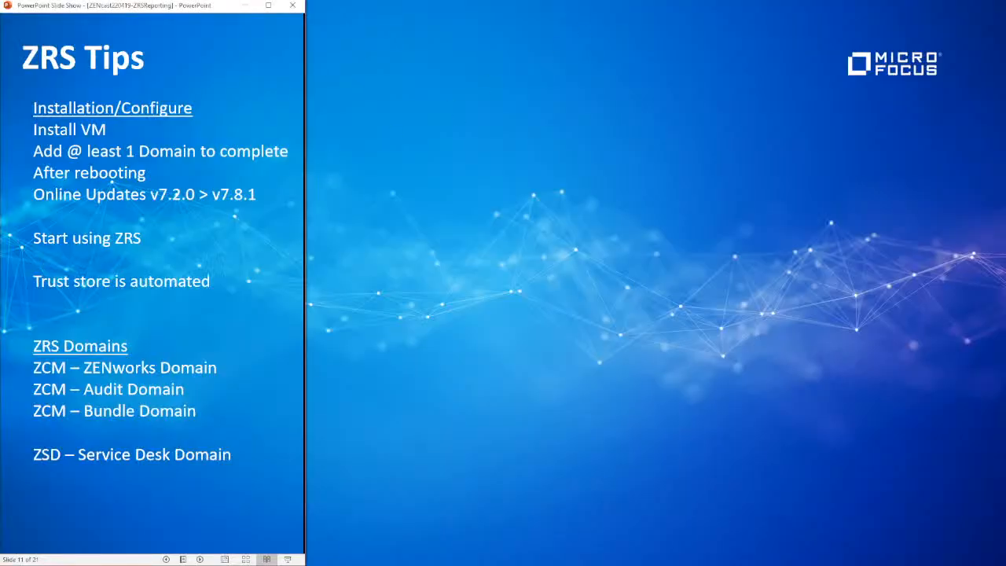
key(alt+Tab)
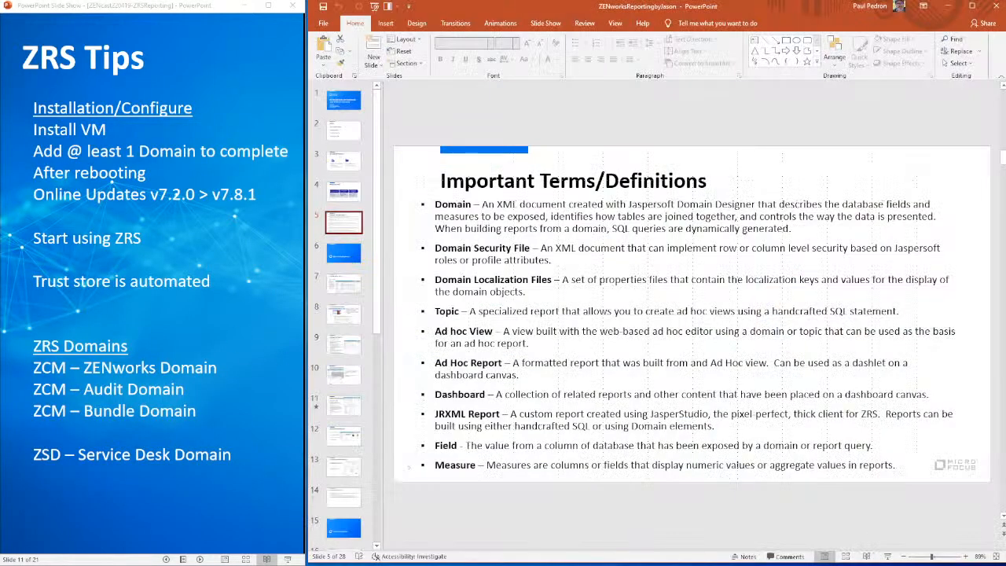
click(337, 193)
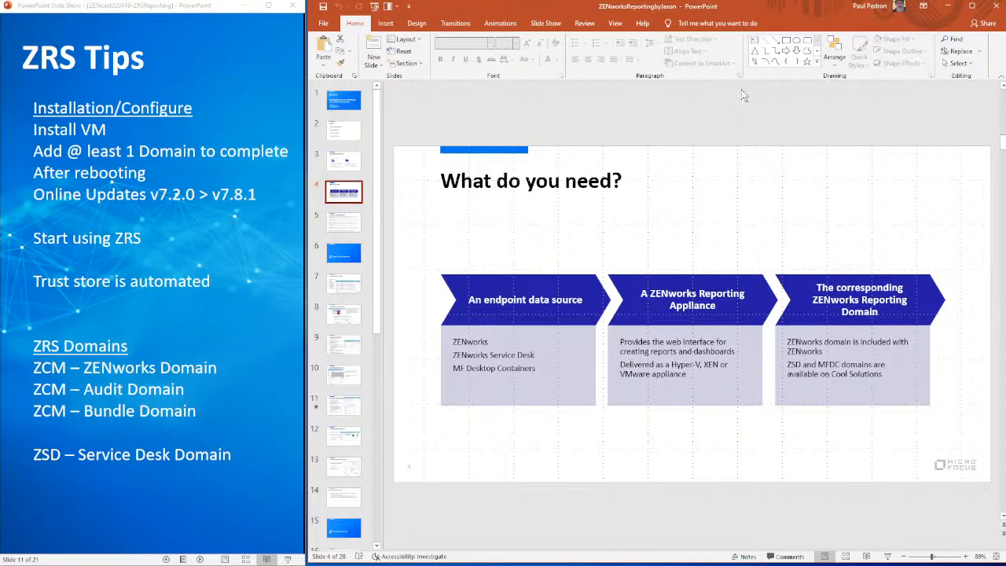
click(947, 6)
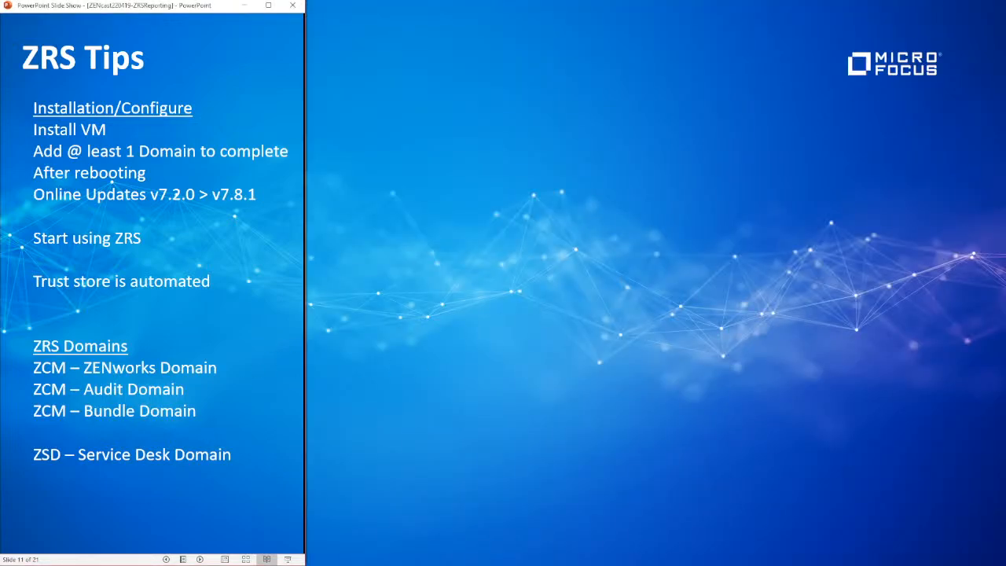
key(alt+Tab)
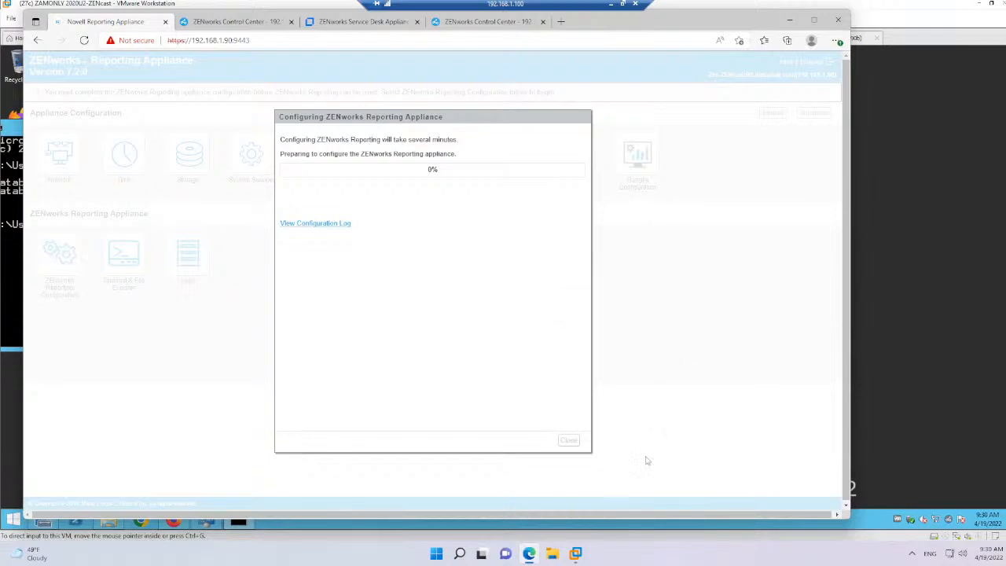
Switch to the ZRS-ZENcast(90b) virtual machine in VMware Workstation and shut down its guest
click(577, 555)
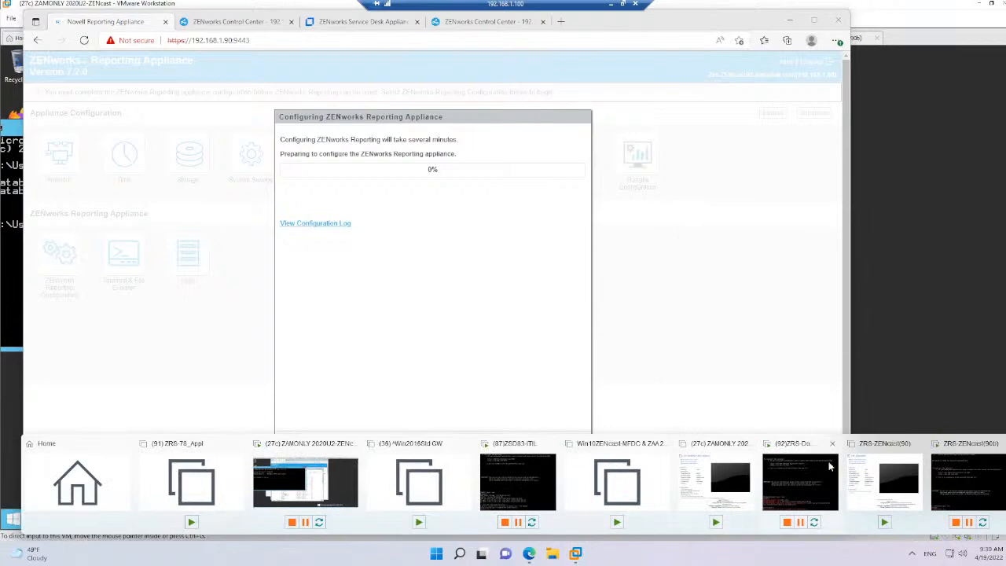
click(964, 475)
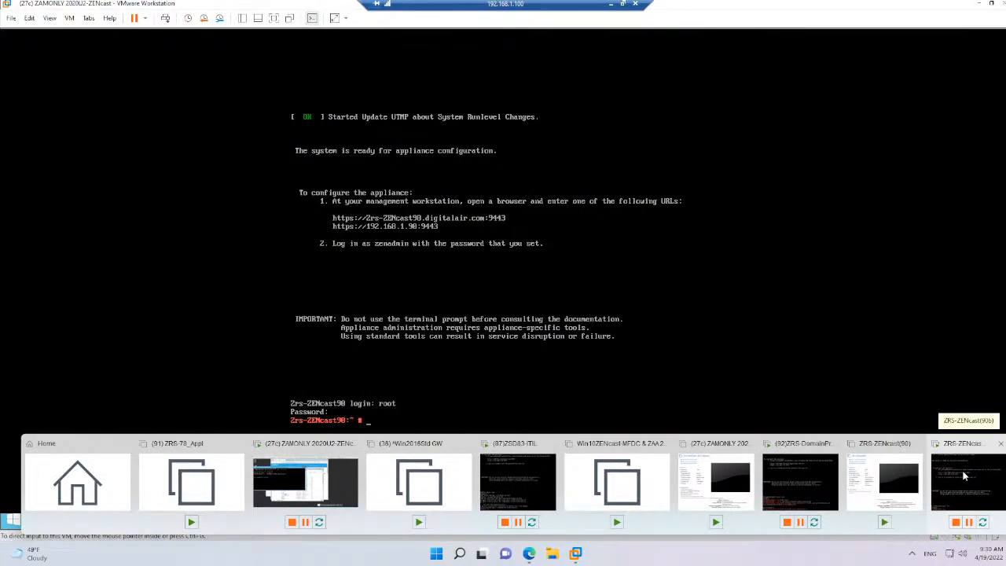
click(964, 476)
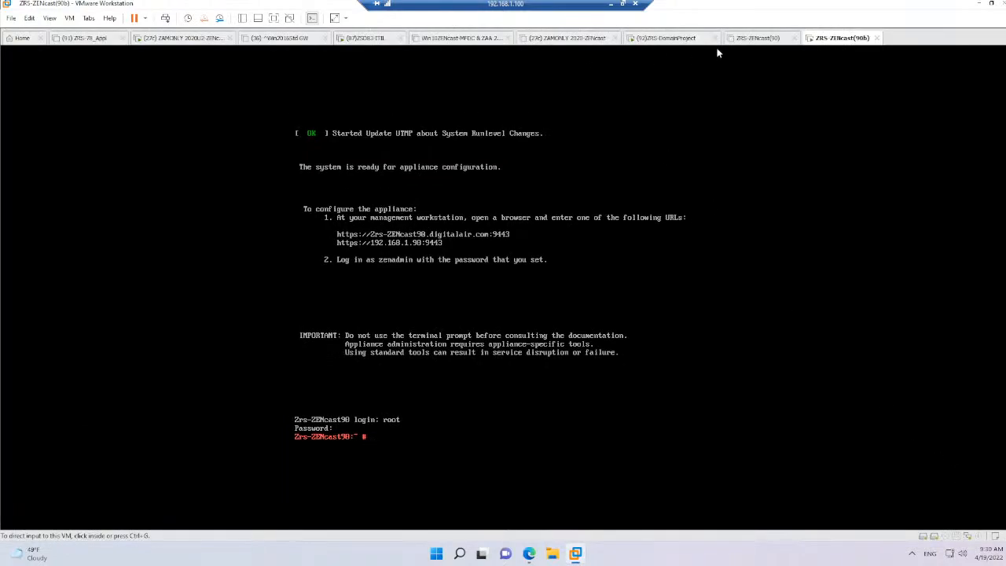
right_click(828, 38)
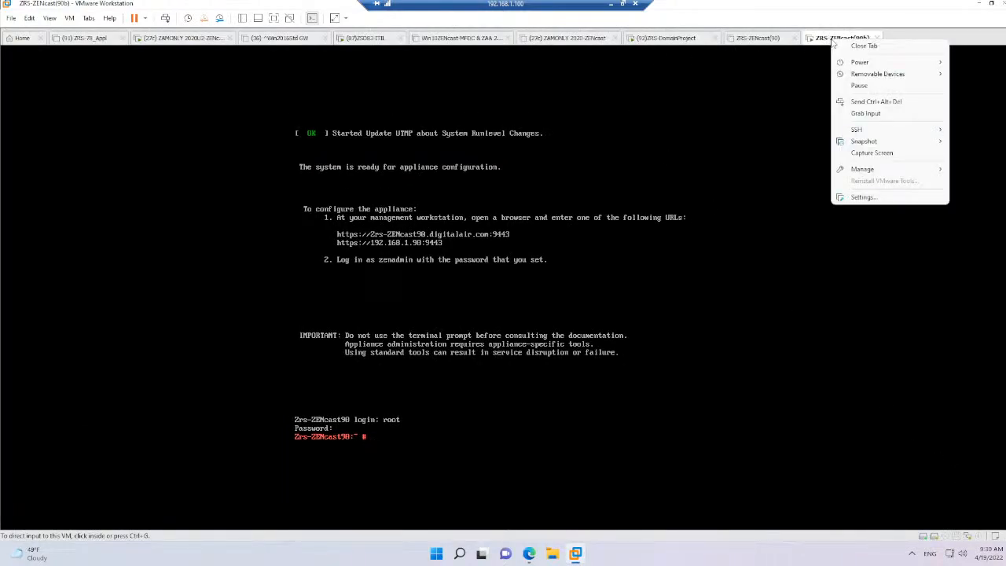
mouse_move(859, 64)
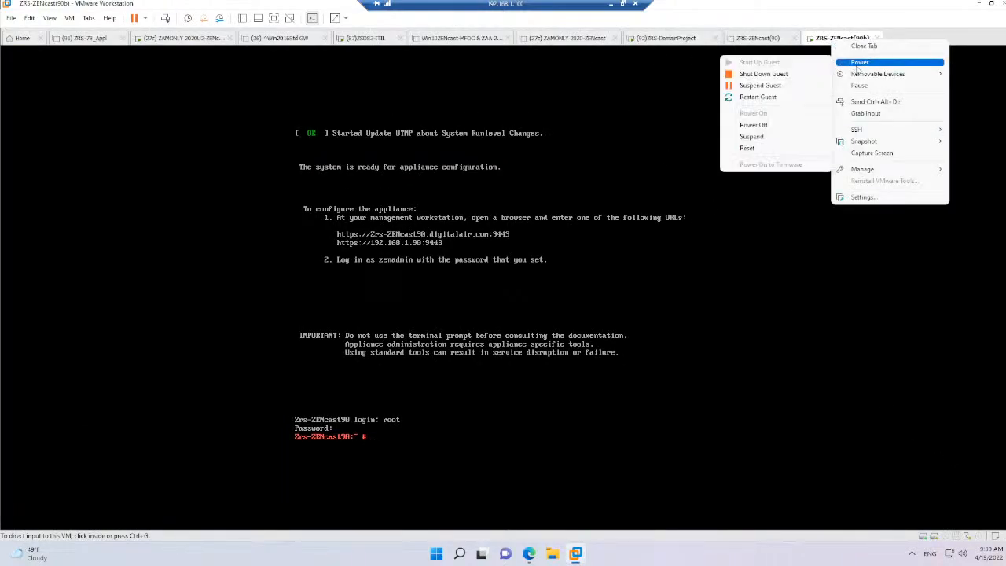
click(786, 75)
click(522, 293)
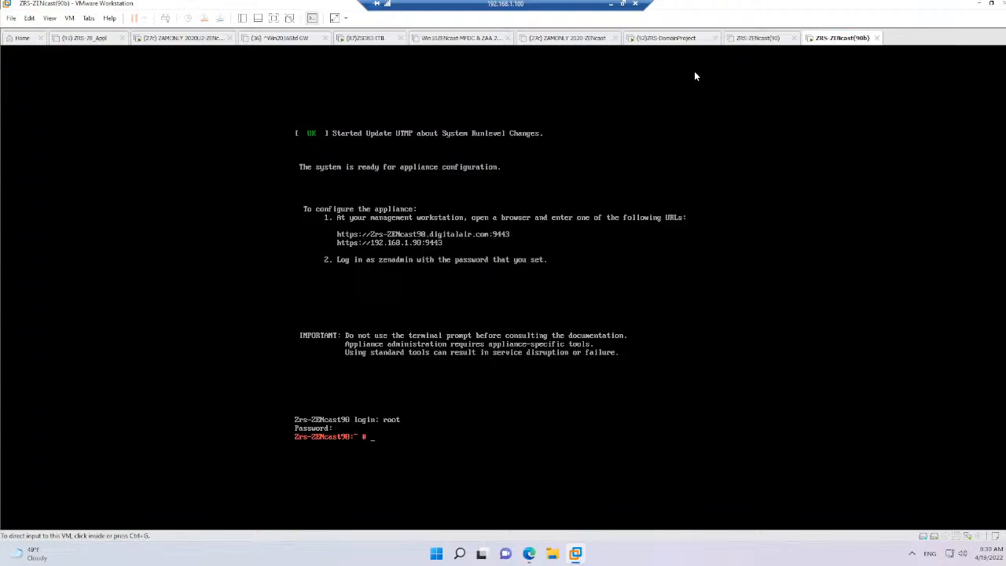
Start up the ZRS-ZENcast(90) virtual machine and boot the ZENworks_Reporting_7.2.0 entry
click(756, 39)
right_click(756, 44)
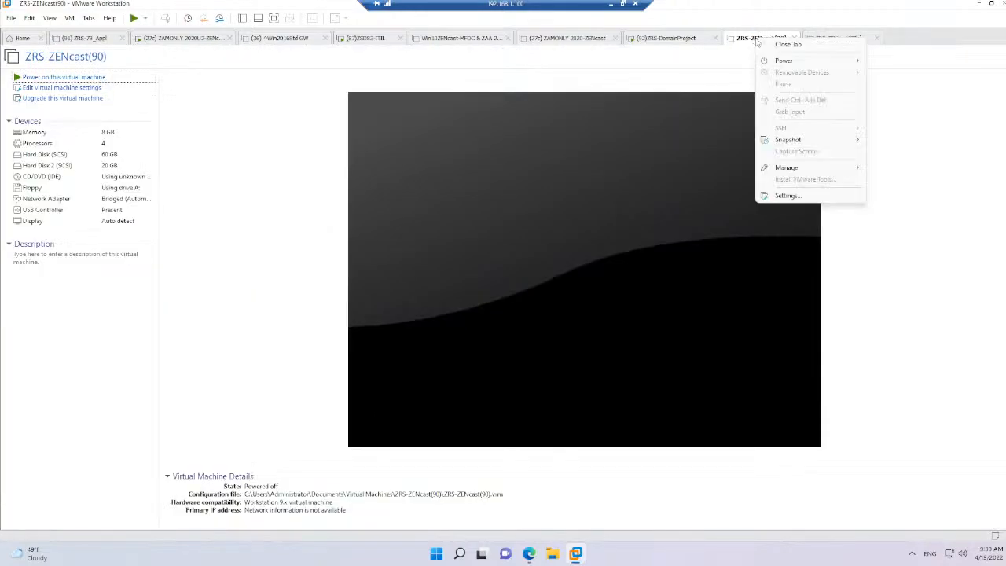
mouse_move(764, 62)
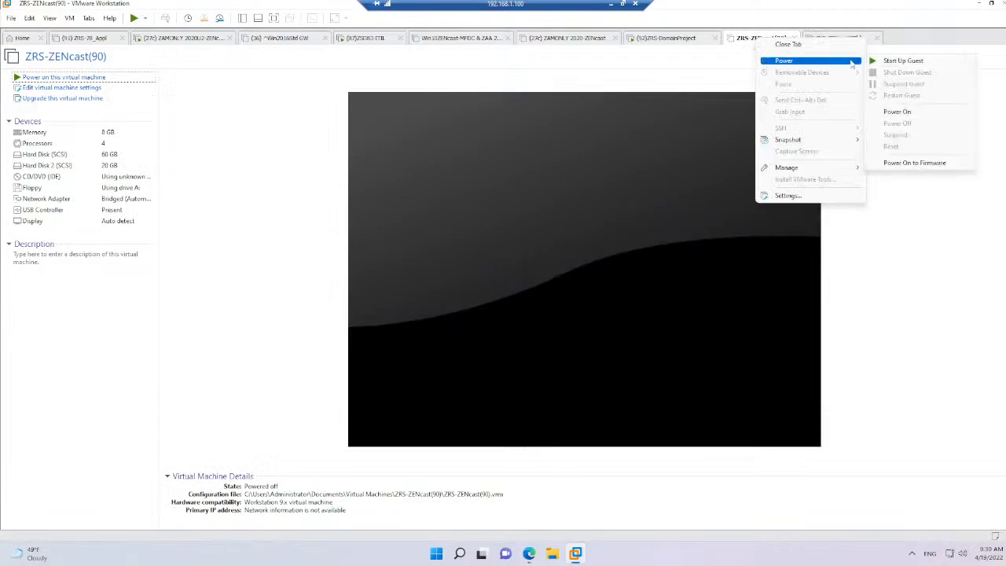
click(901, 61)
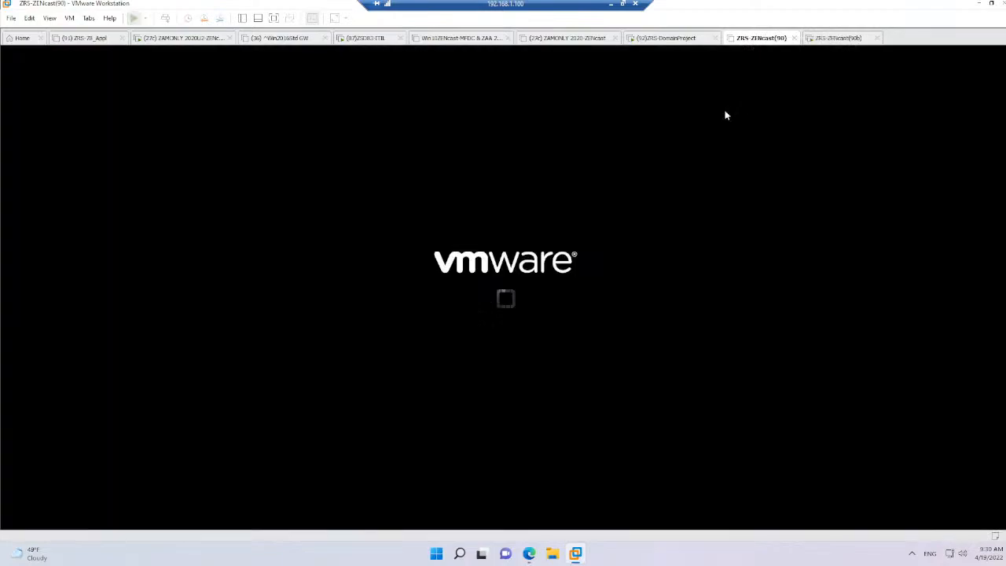
click(358, 273)
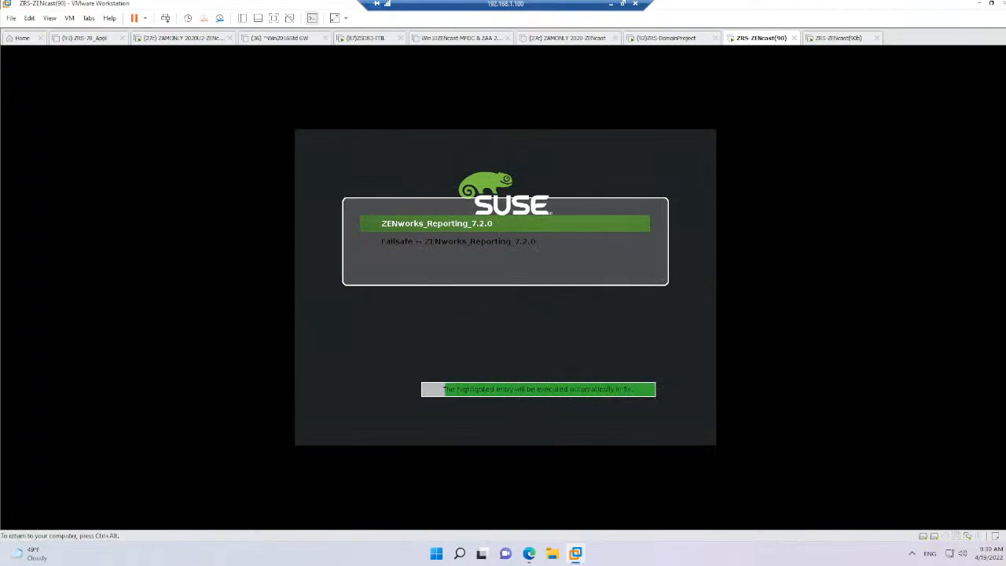
key(Return)
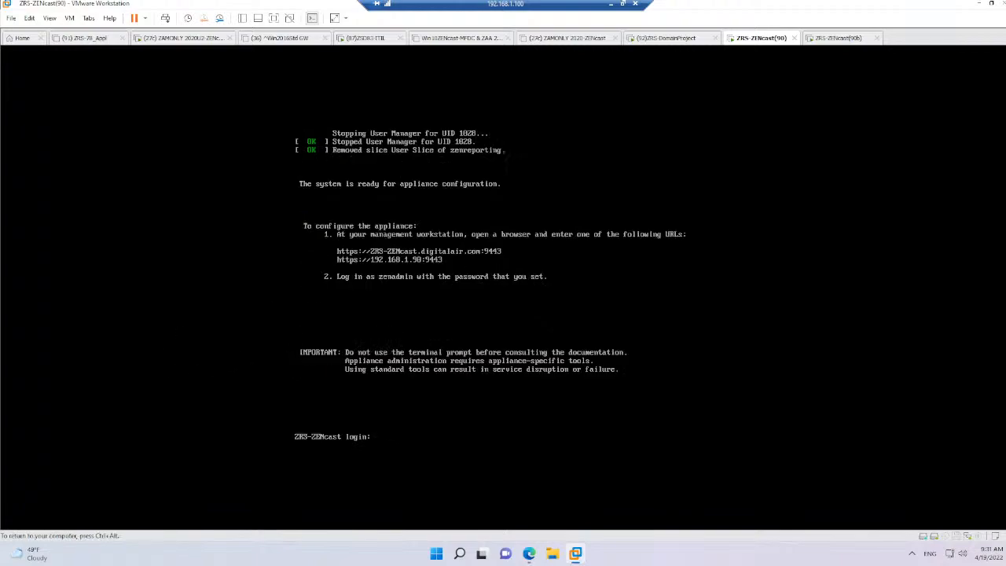
Release the virtual machine console, switch to Edge and reload the Reporting Appliance page at 192.168.1.90:9443
key(ctrl+alt)
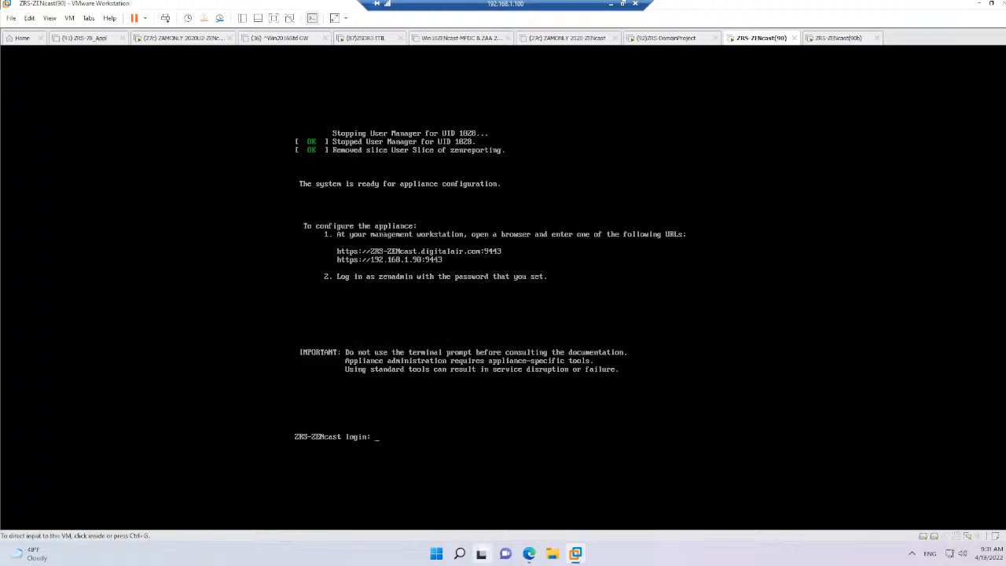
click(526, 557)
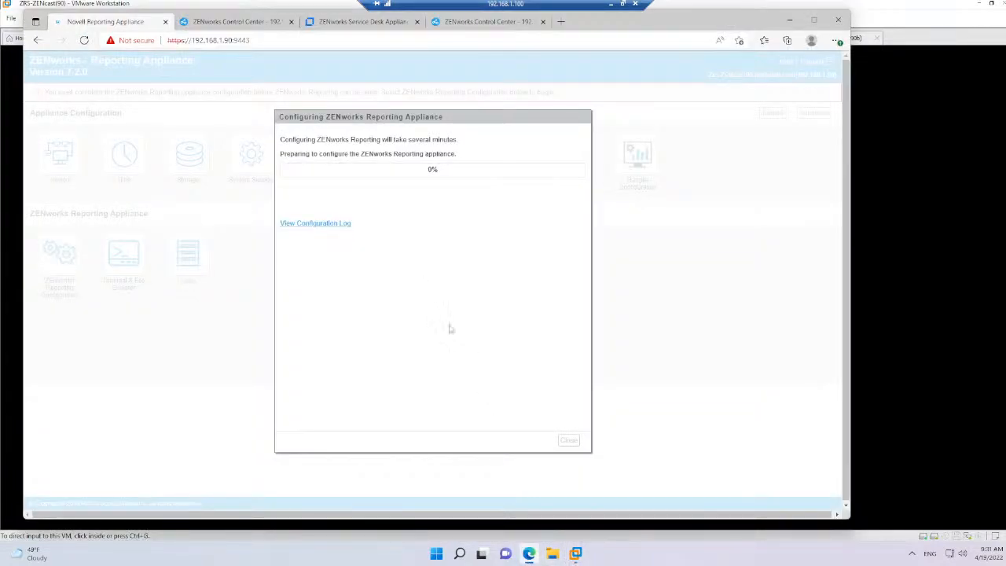
click(234, 40)
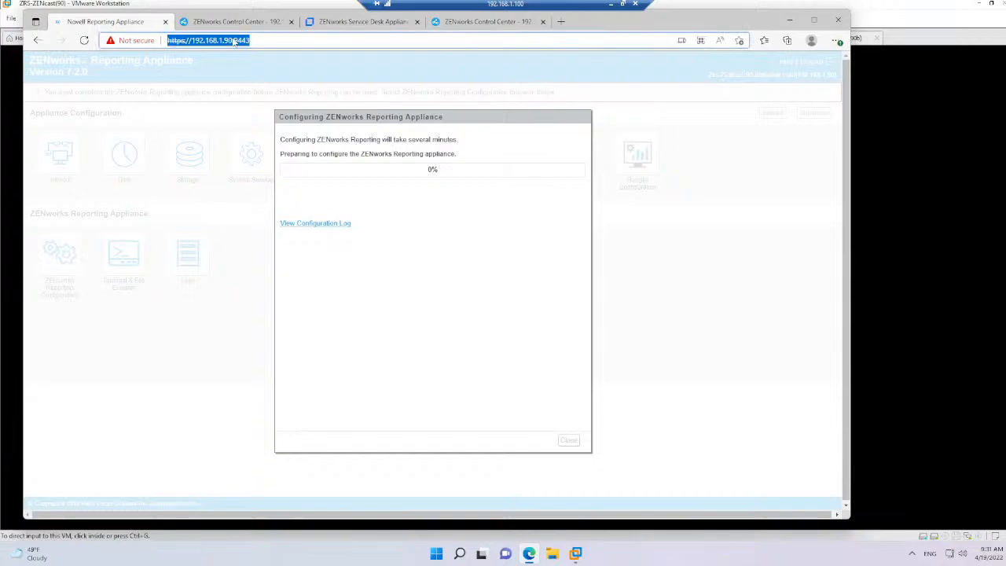
click(235, 40)
drag(235, 40, 292, 45)
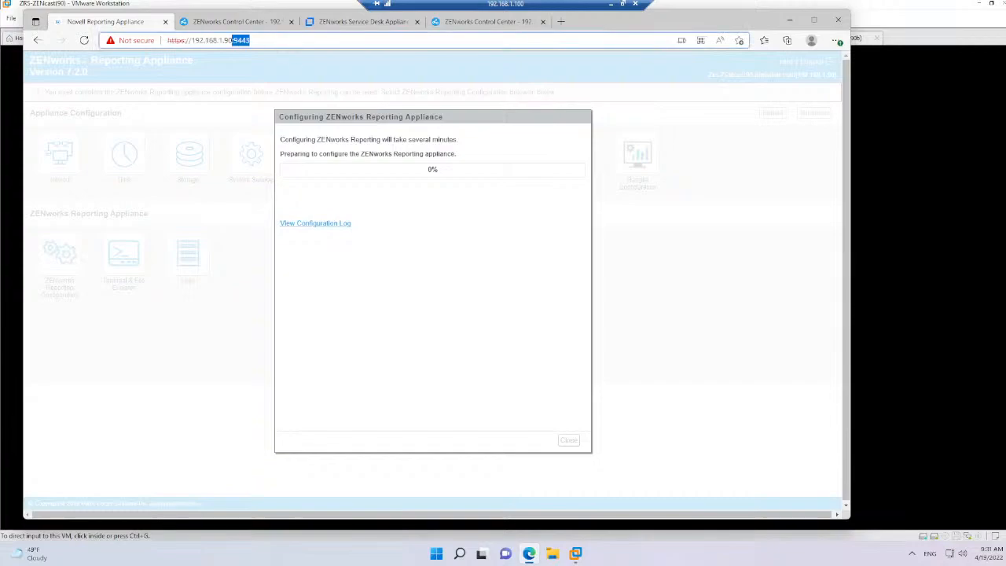
click(292, 44)
click(84, 40)
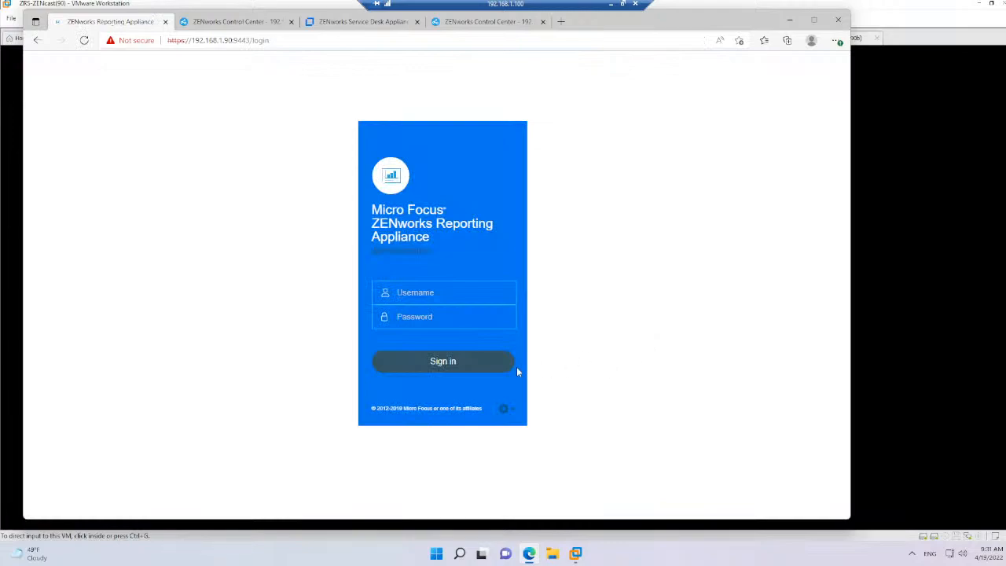
Sign in to the ZENworks Reporting Appliance as zenadmin with the account password
click(444, 292)
text(a)
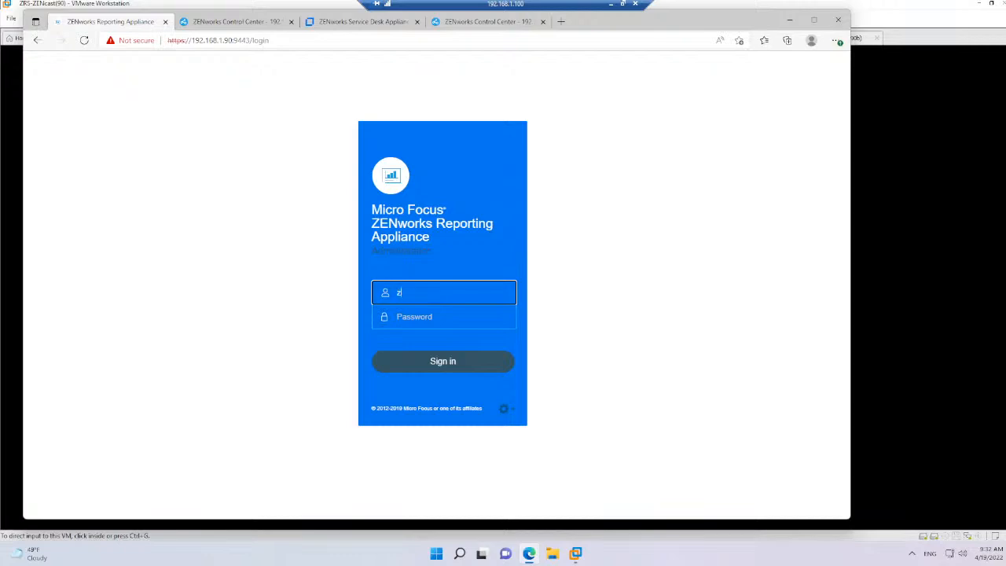
text(enadmin)
key(Tab)
text(••••••)
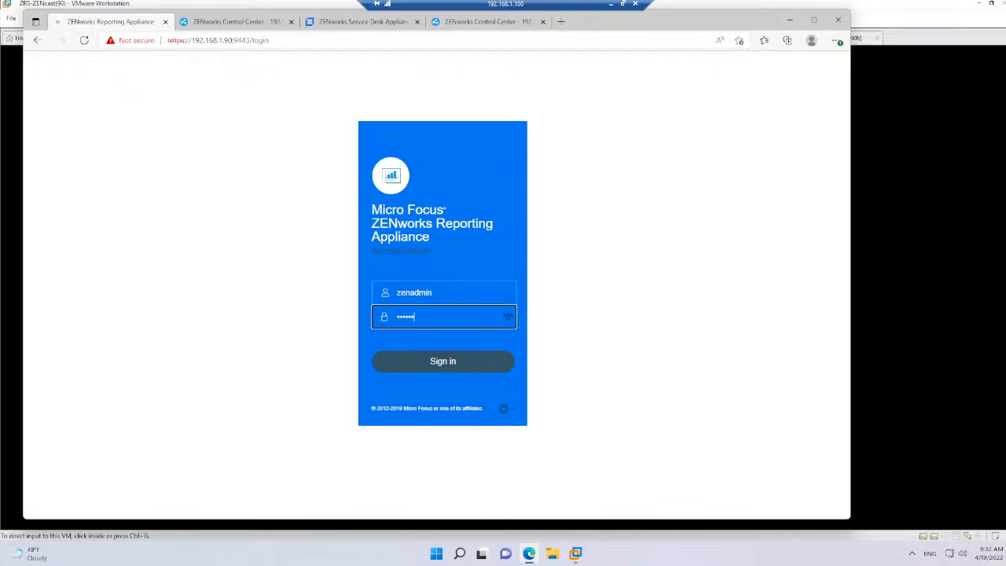
key(Return)
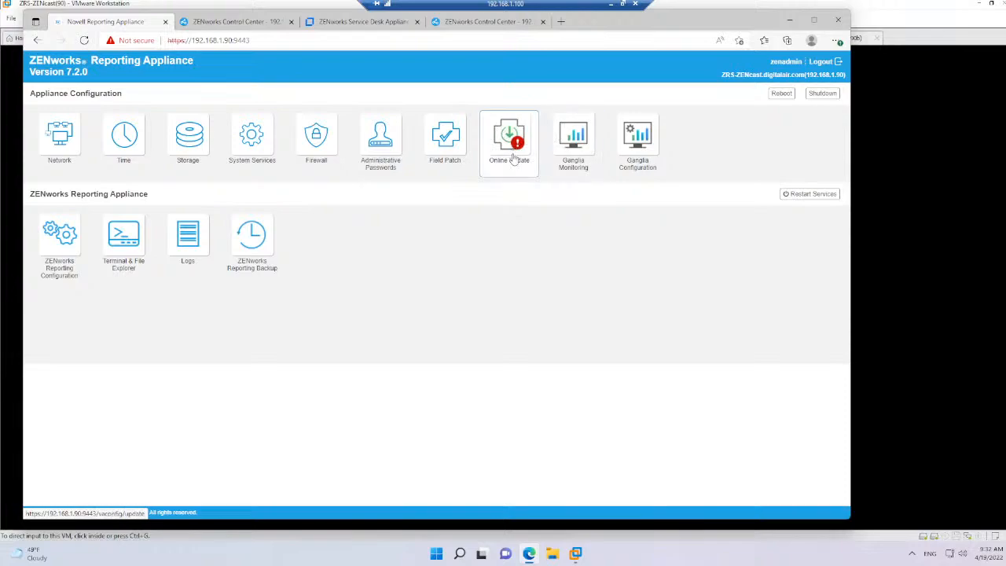
Highlight the appliance's name and version in the page header, enlarge the page and open Online Update
drag(29, 61, 53, 73)
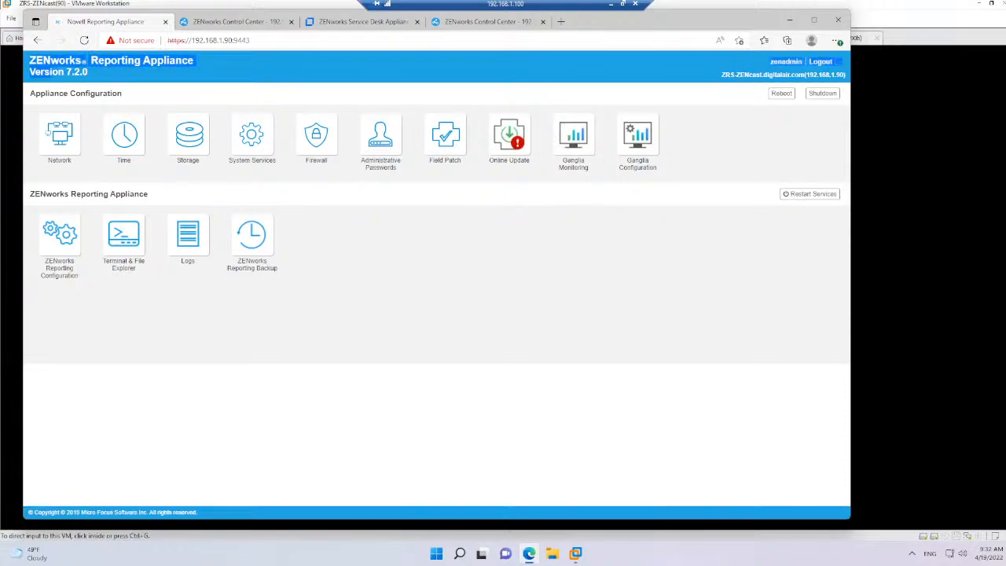
scroll(368, 259, up, 3)
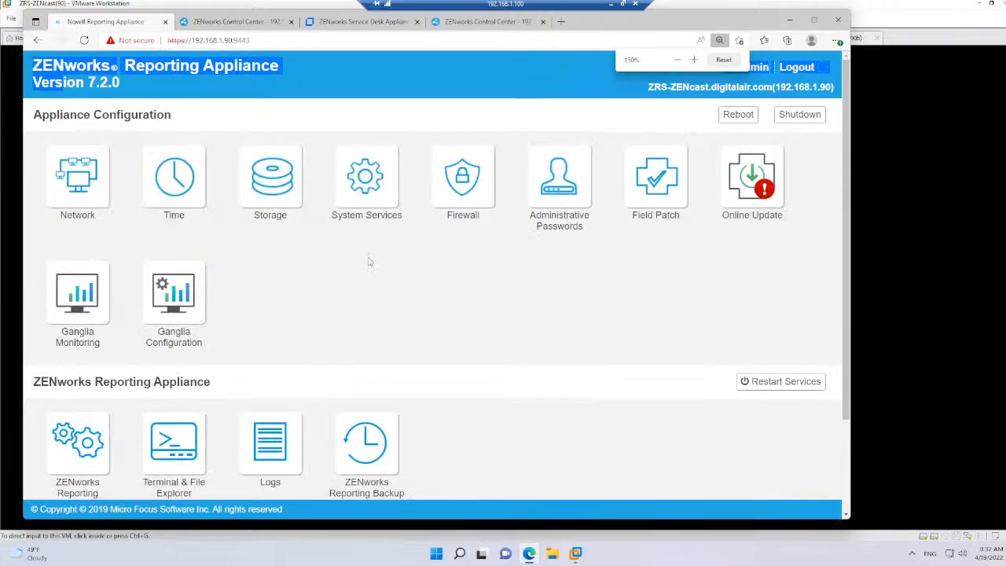
scroll(370, 261, down, 3)
click(634, 178)
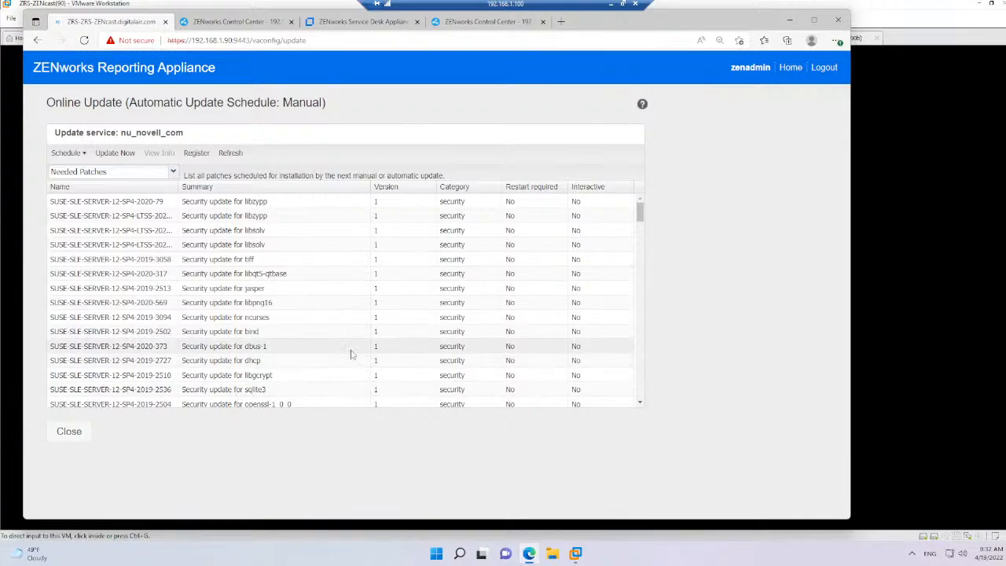
Review the needed patches down to the zenworks-reporting entry, then install them all with Update Now
scroll(351, 354, down, 10)
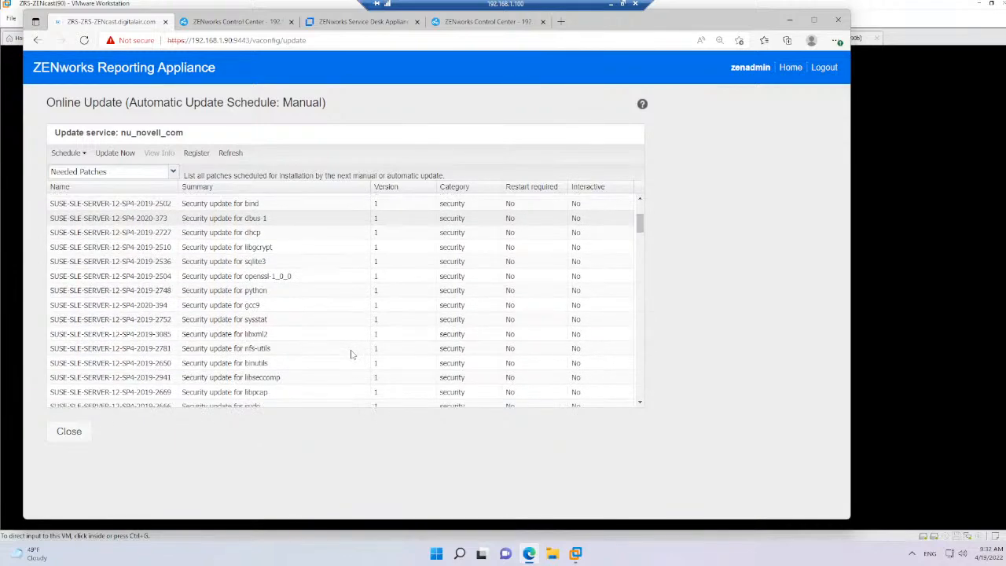
scroll(351, 354, down, 15)
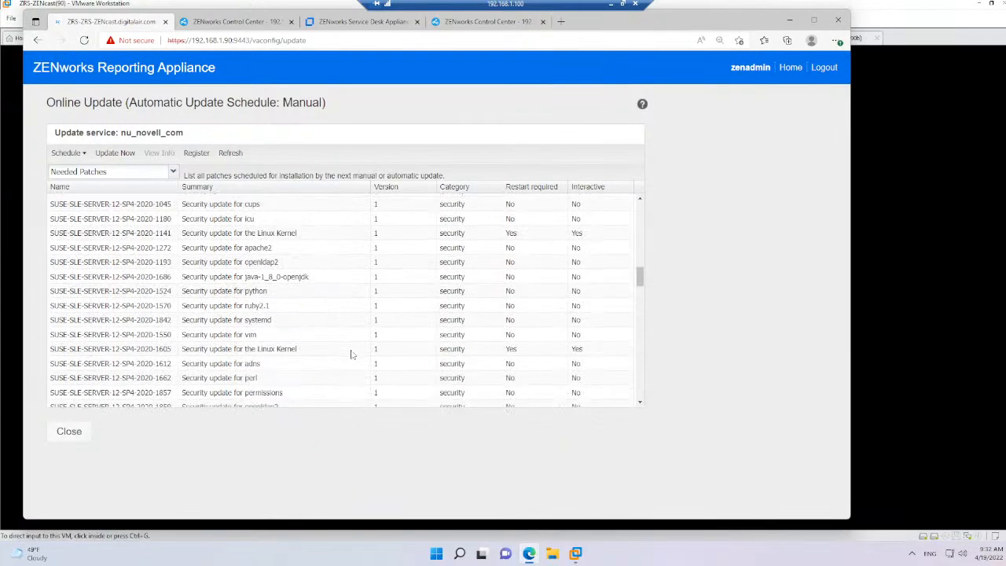
scroll(352, 354, down, 15)
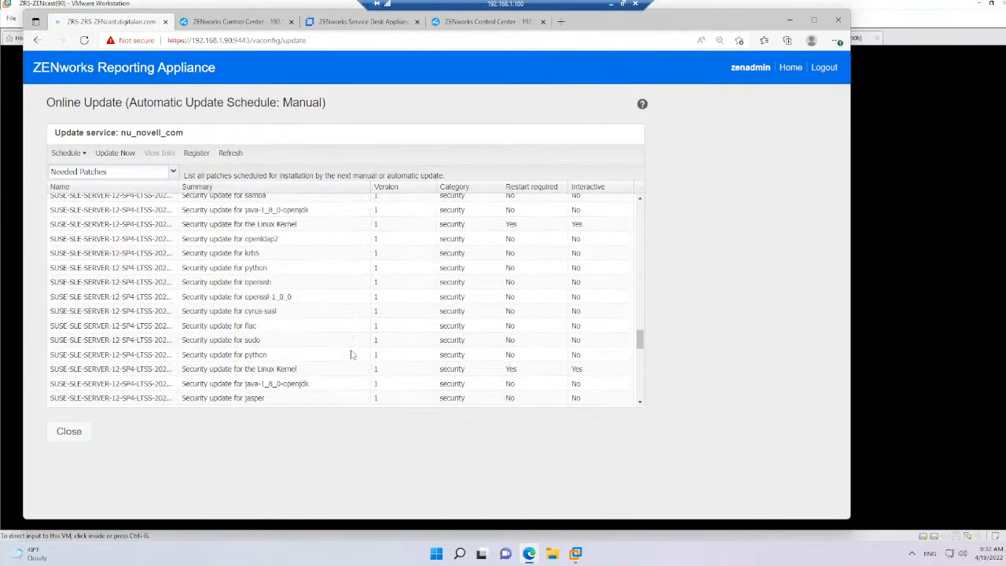
scroll(351, 354, down, 5)
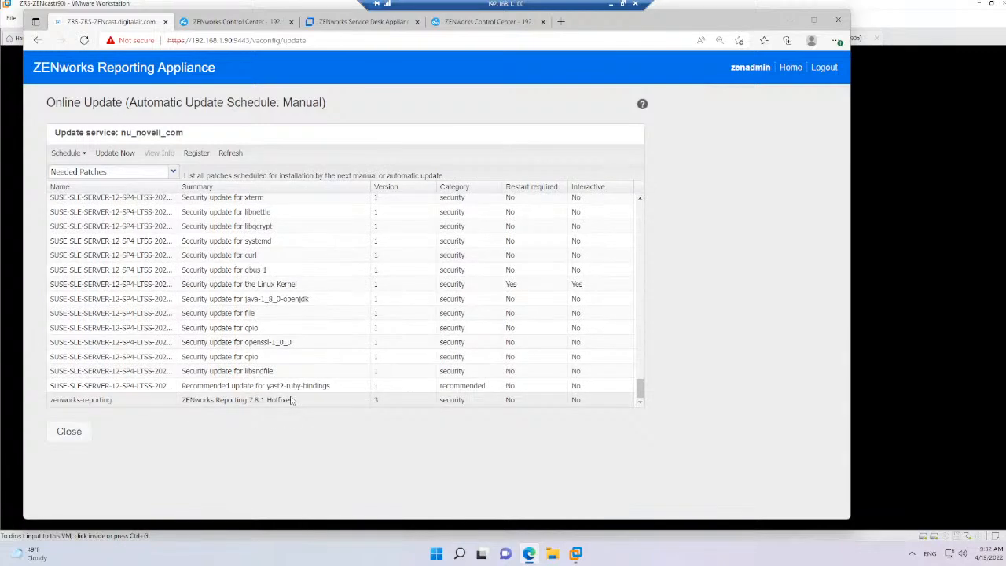
click(115, 153)
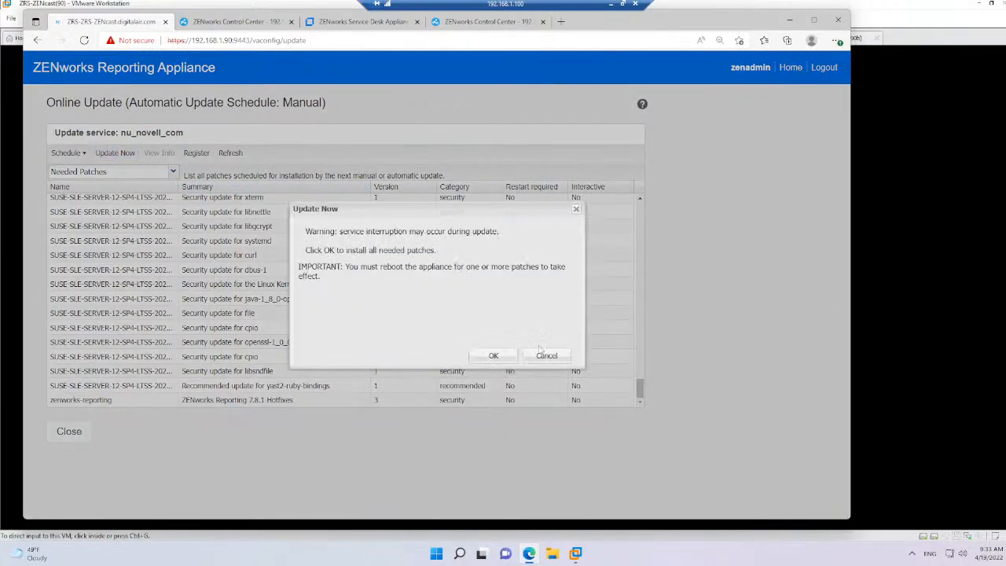
click(493, 356)
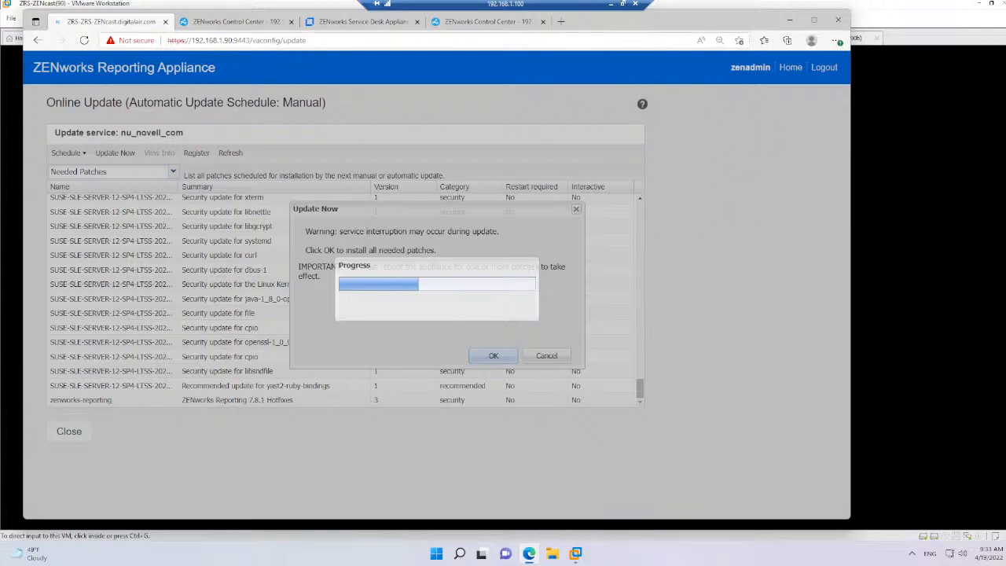
Switch to VMware Workstation, check the console of the (92)ZRS-DomainProject virtual machine for its configuration address, and return to Edge
mouse_move(577, 554)
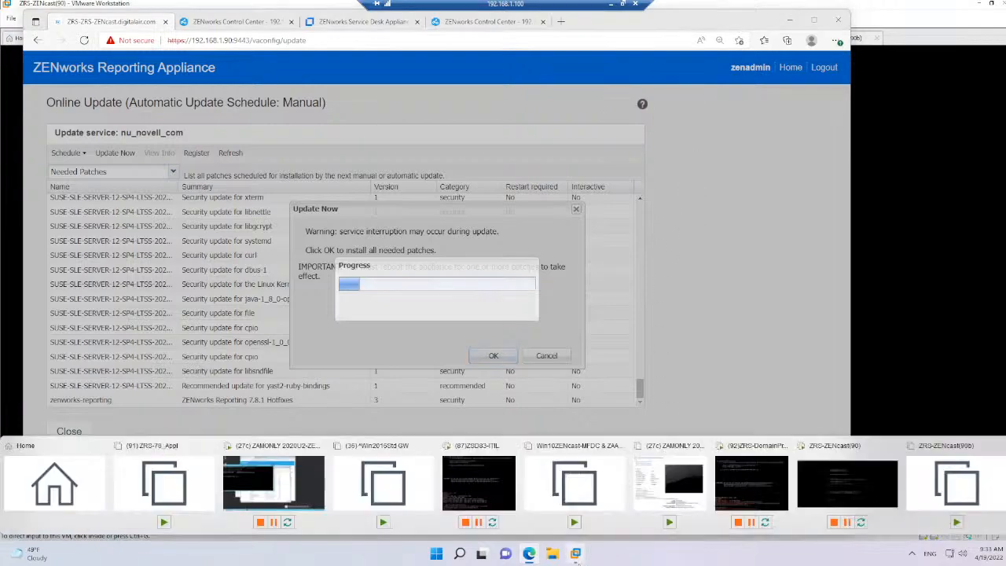
click(292, 482)
click(195, 483)
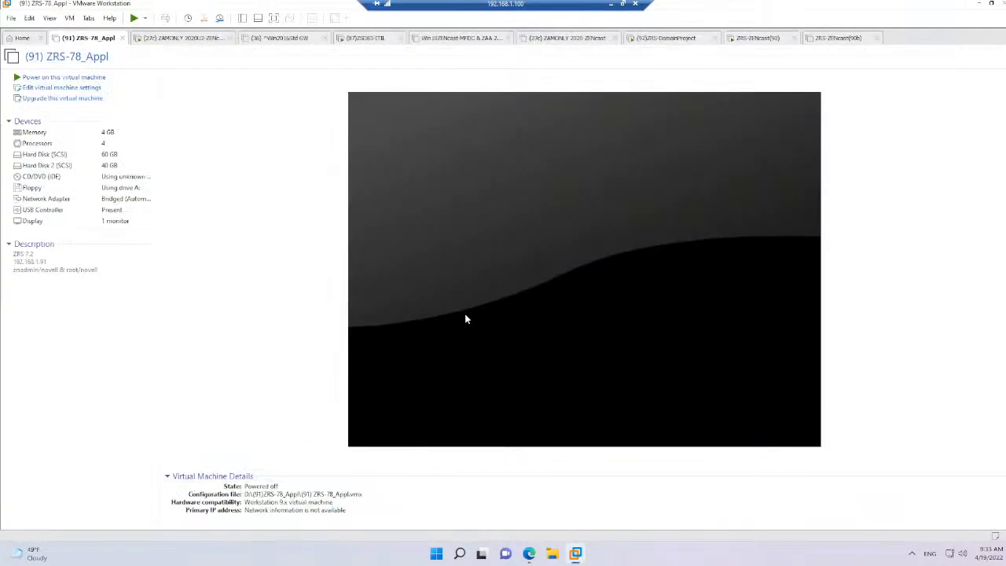
click(667, 41)
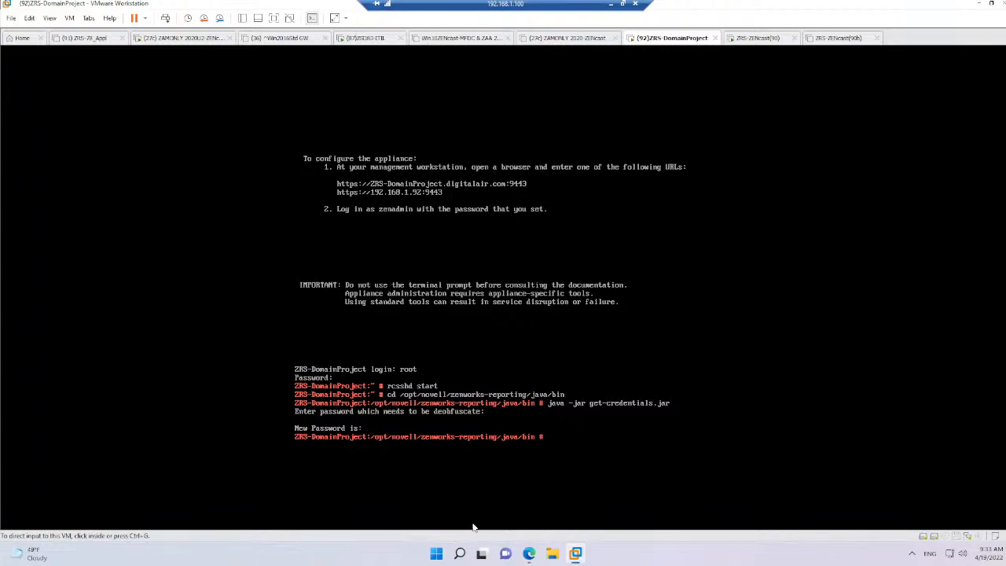
click(530, 553)
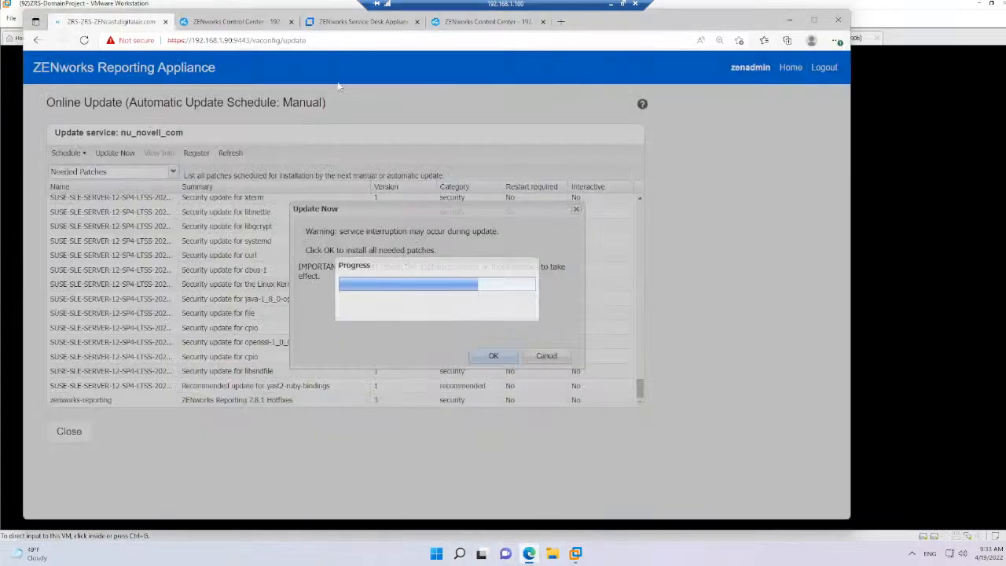
Look through the open ZENworks Control Center and Service Desk Appliance pages and check the Service Desk Appliance's address
click(228, 40)
click(215, 23)
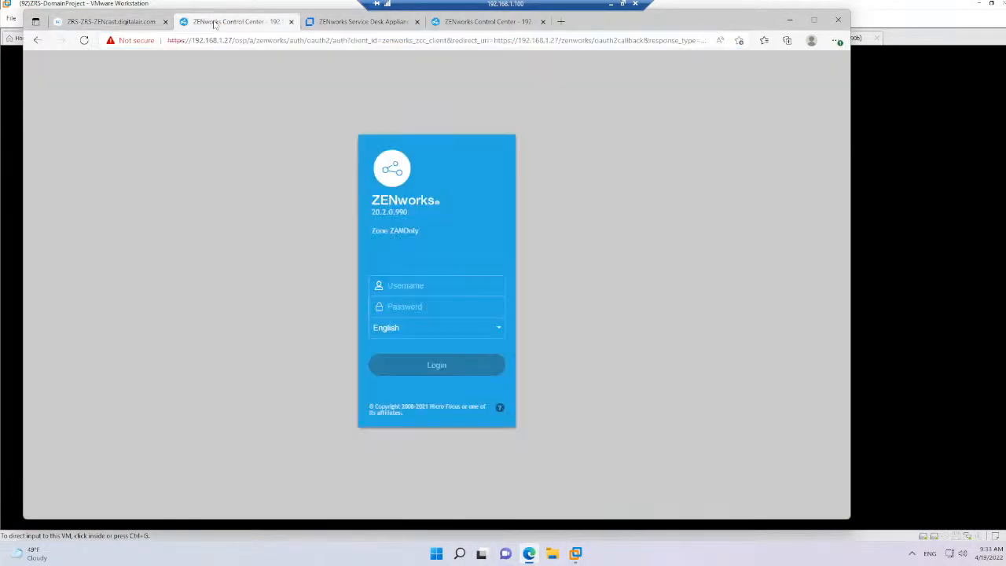
click(339, 24)
drag(251, 40, 225, 40)
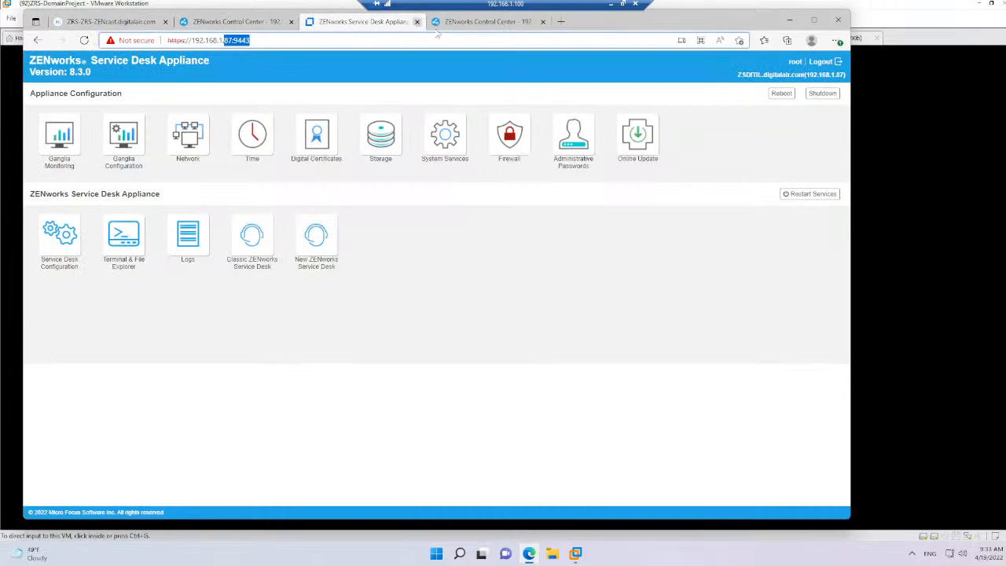
click(481, 22)
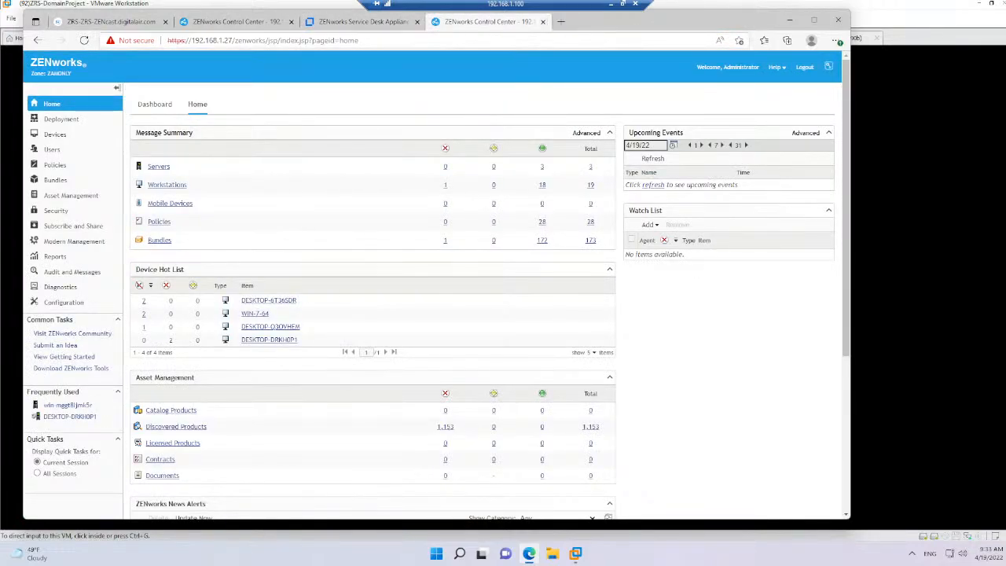
click(221, 40)
click(221, 40)
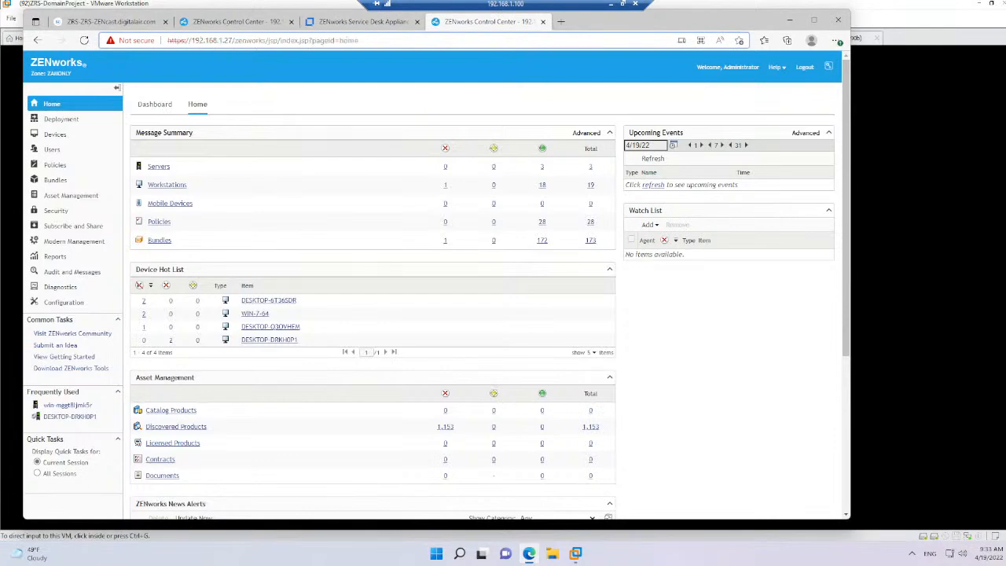
drag(222, 40, 359, 40)
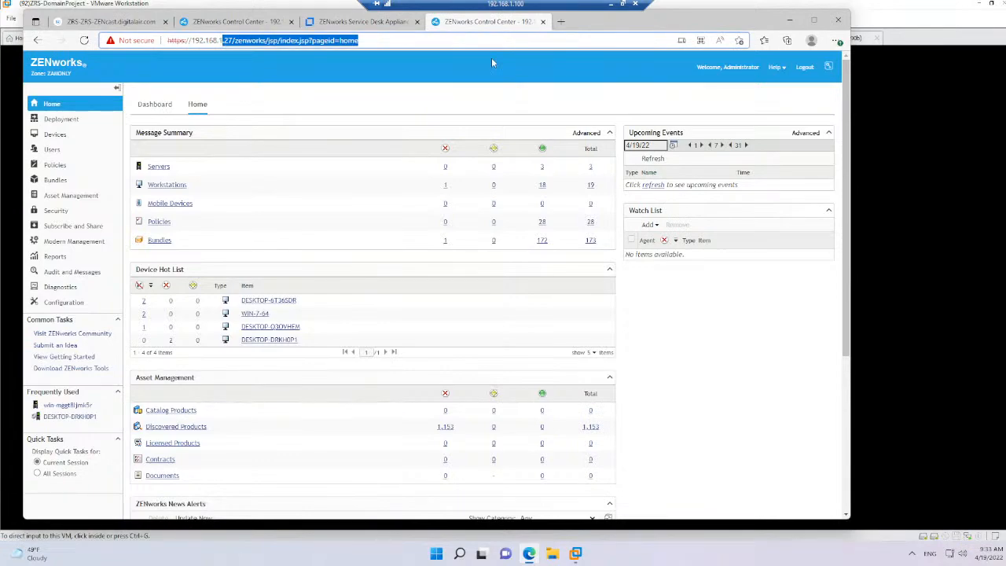
key(BackSpace)
text(92.168.1.92)
key(Return)
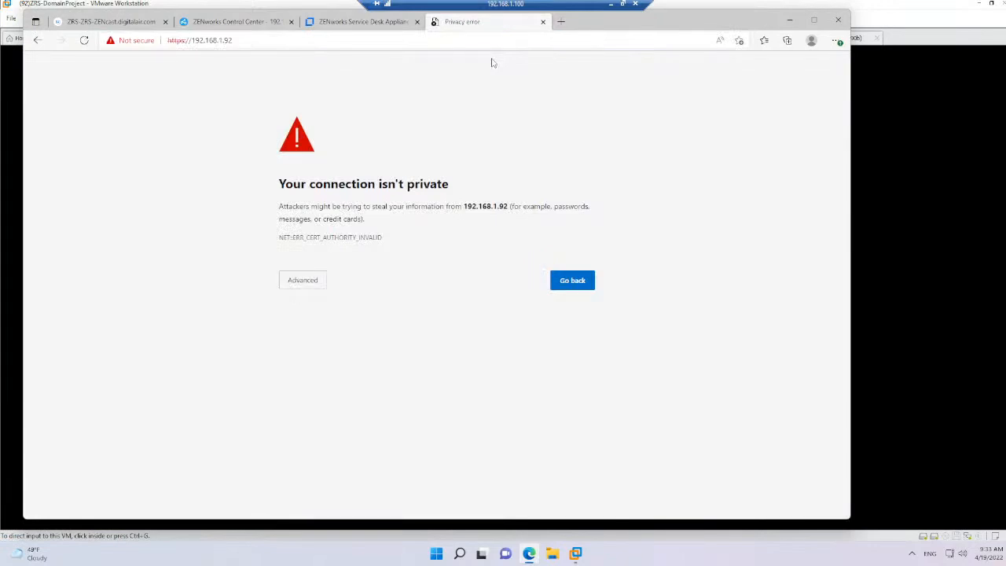
click(296, 284)
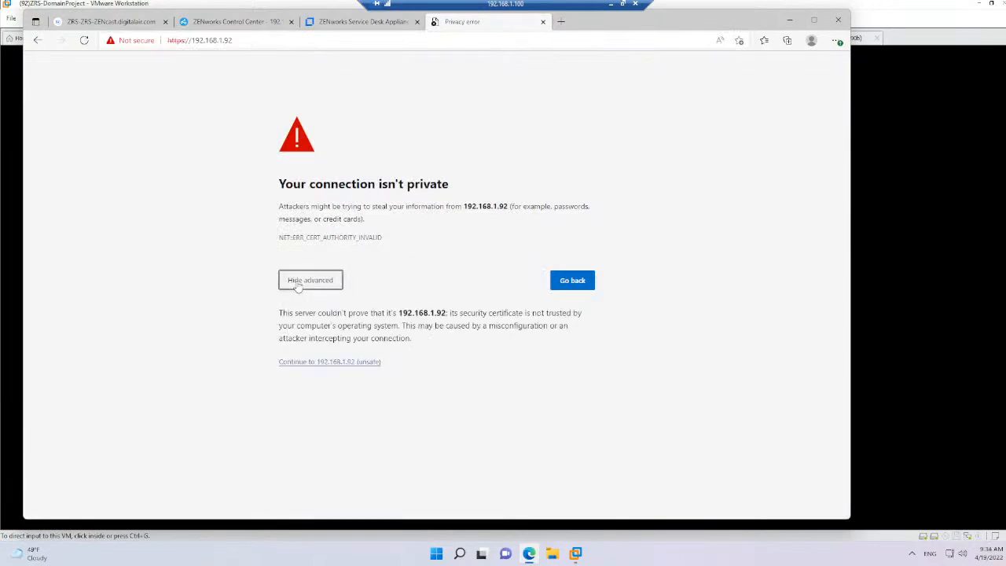
click(332, 362)
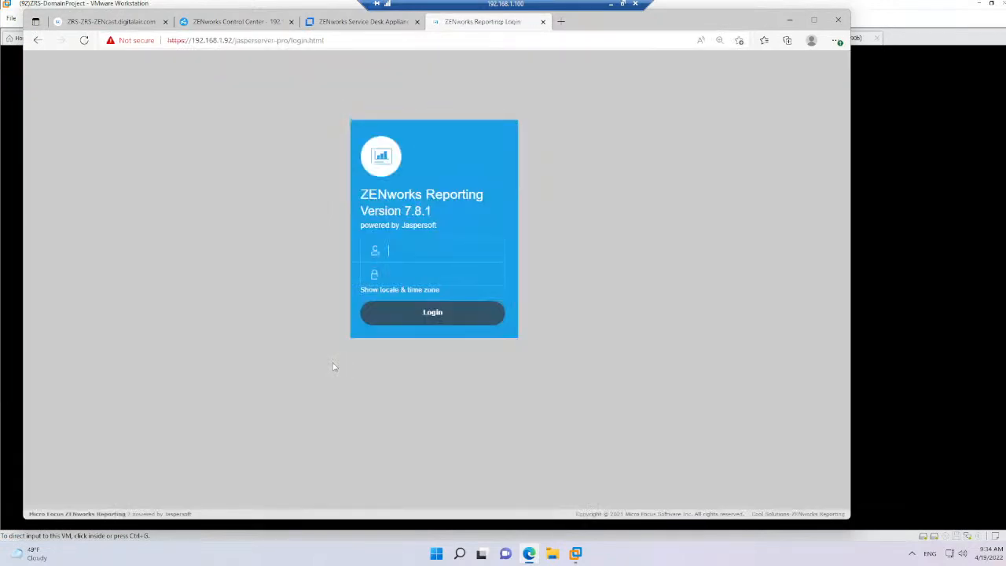
Sign in to ZENworks Reporting as zrsuser with the account password
text(zrsuser)
key(Tab)
text(******)
key(Return)
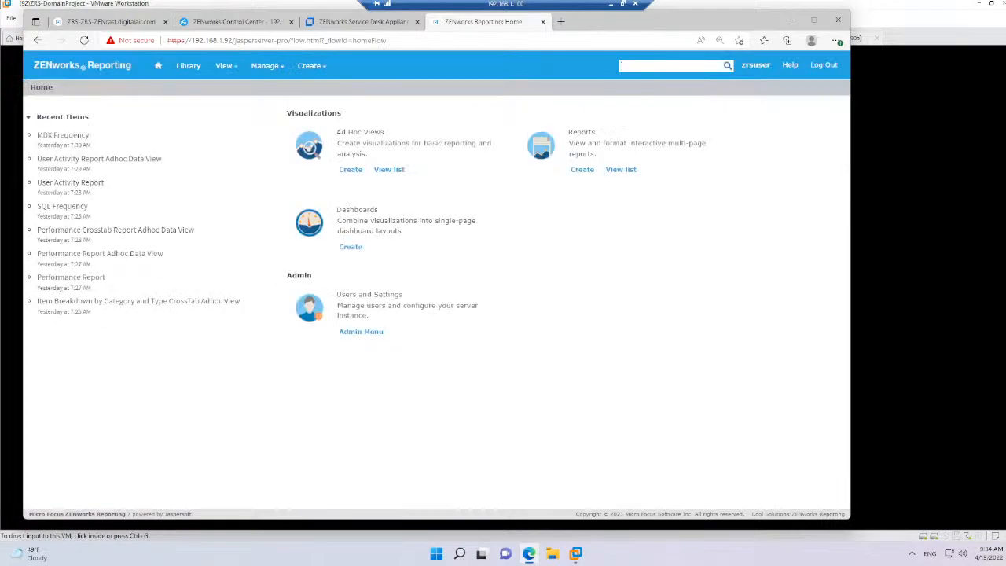
Open the reporting appliance's administration page at 192.168.1.92:9443 in a new browser tab
click(562, 24)
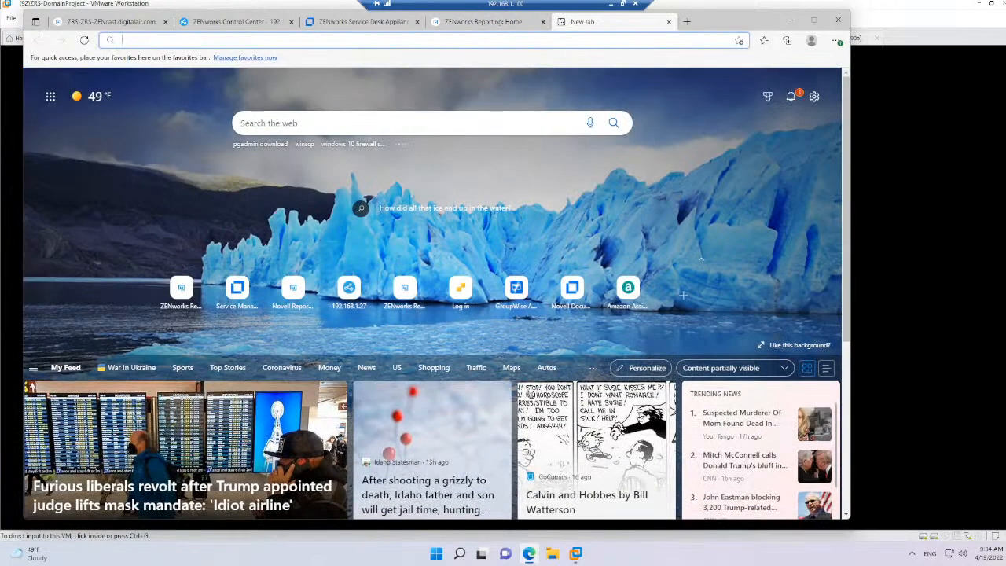
text(192.168.)
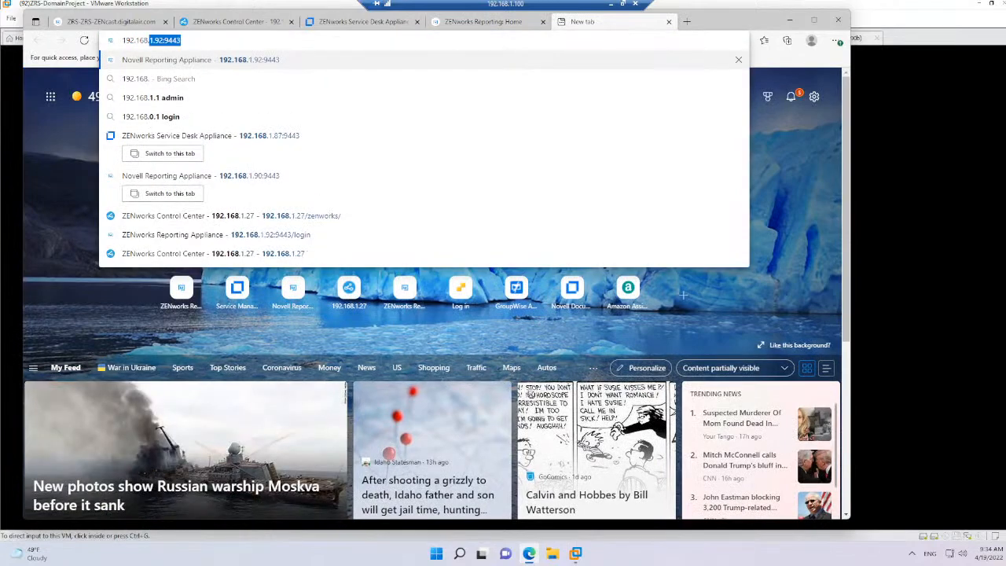
text(1.92)
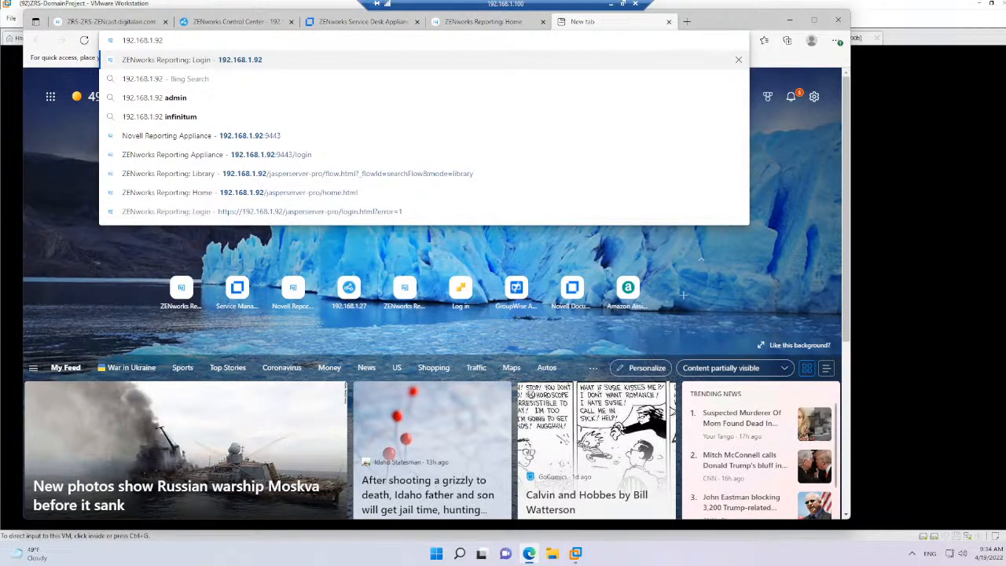
text(:9443)
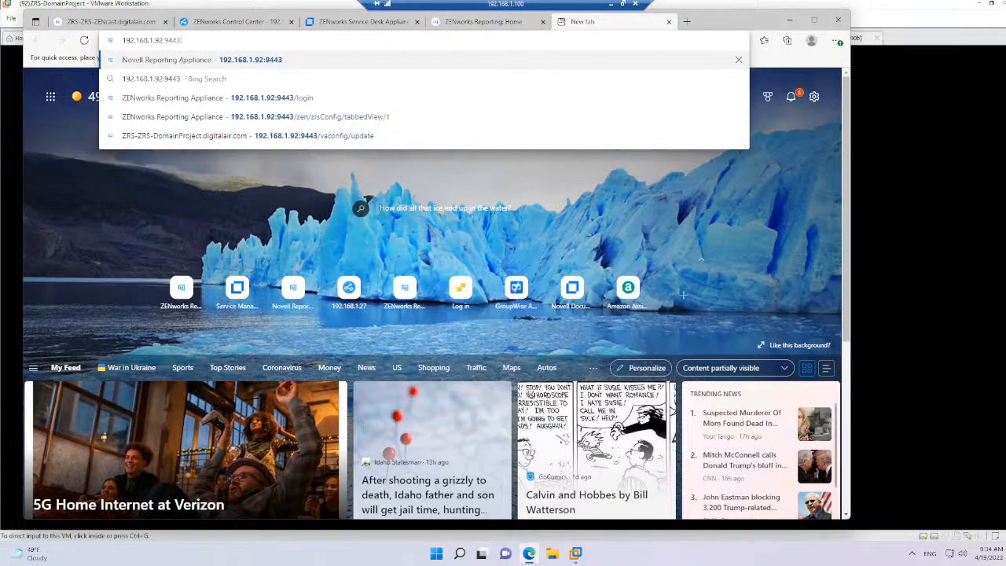
key(Return)
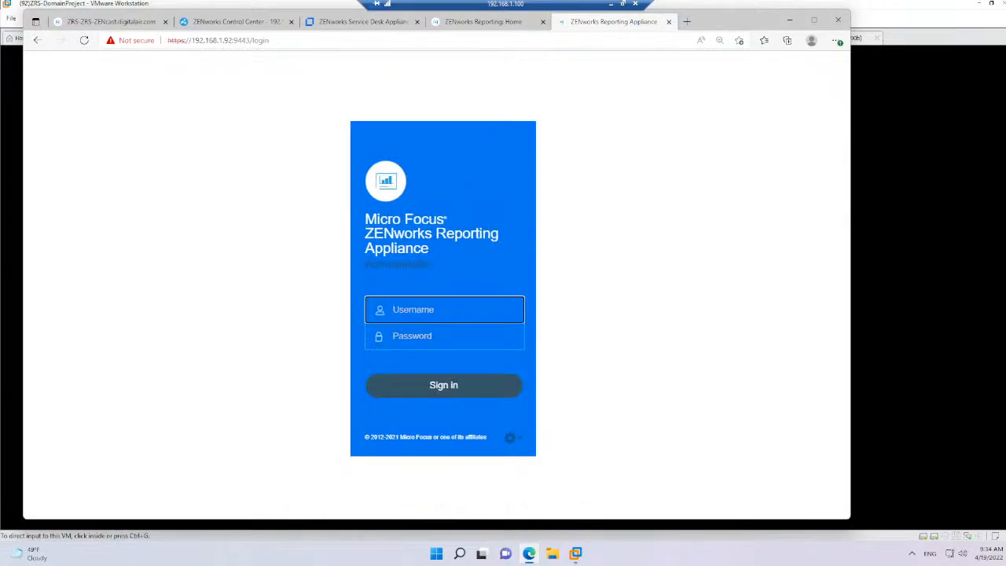
Try to sign in to the ZENworks Reporting Appliance as root with the account password
text(root)
key(Tab)
text(p)
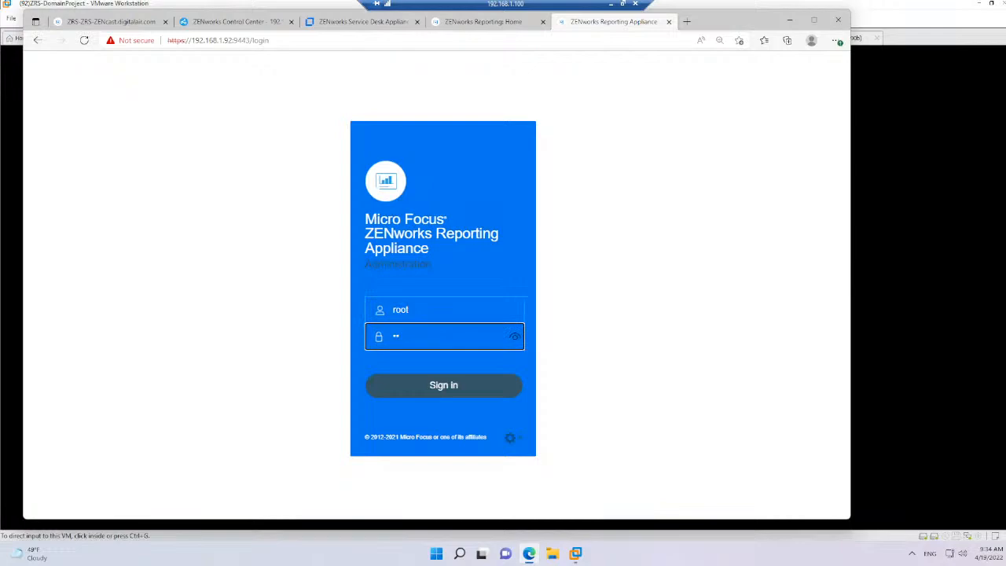
text(•••••)
key(Return)
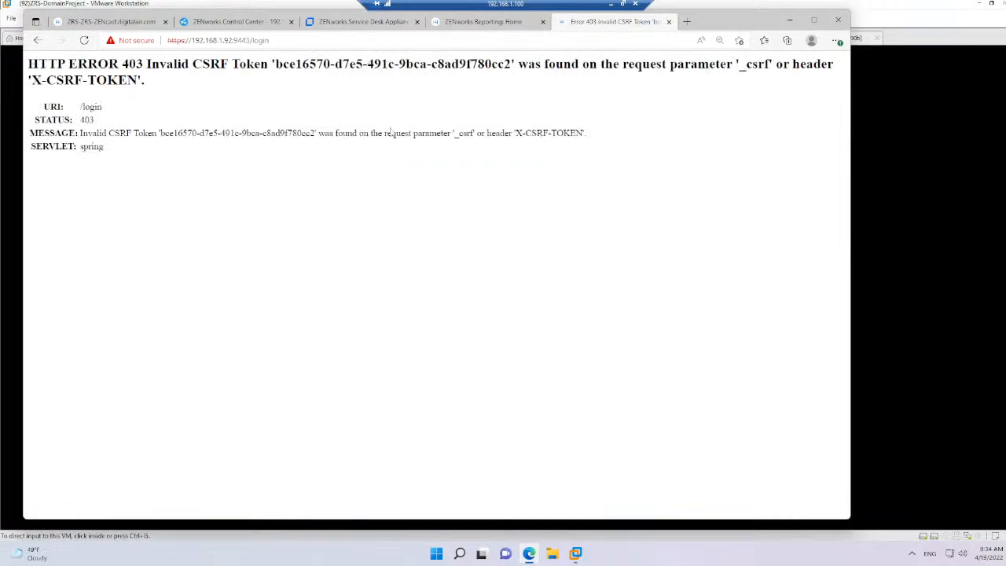
Reload the appliance's login address at 192.168.1.92:9443 and sign in as root with the account password
click(277, 41)
click(267, 40)
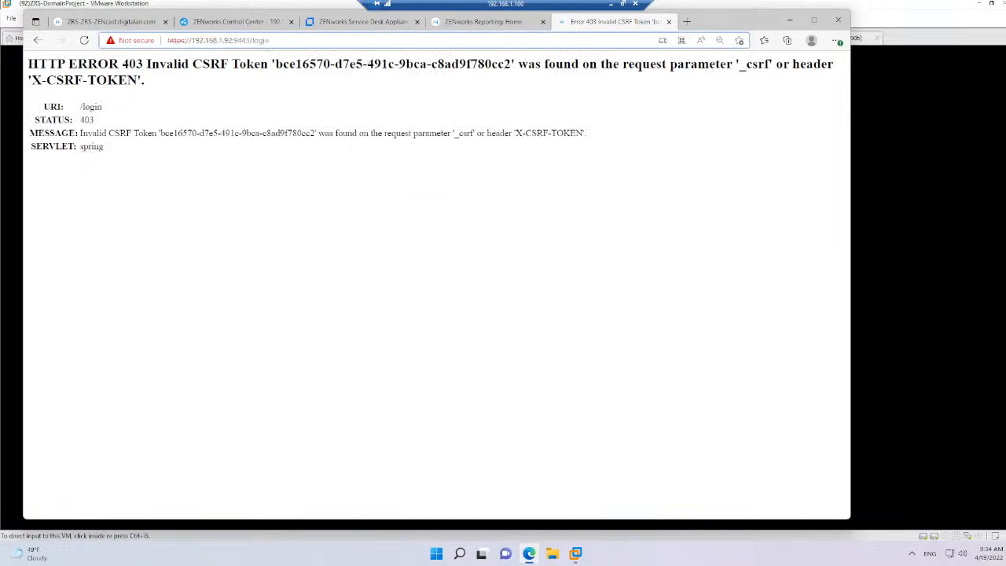
drag(270, 40, 249, 40)
key(Return)
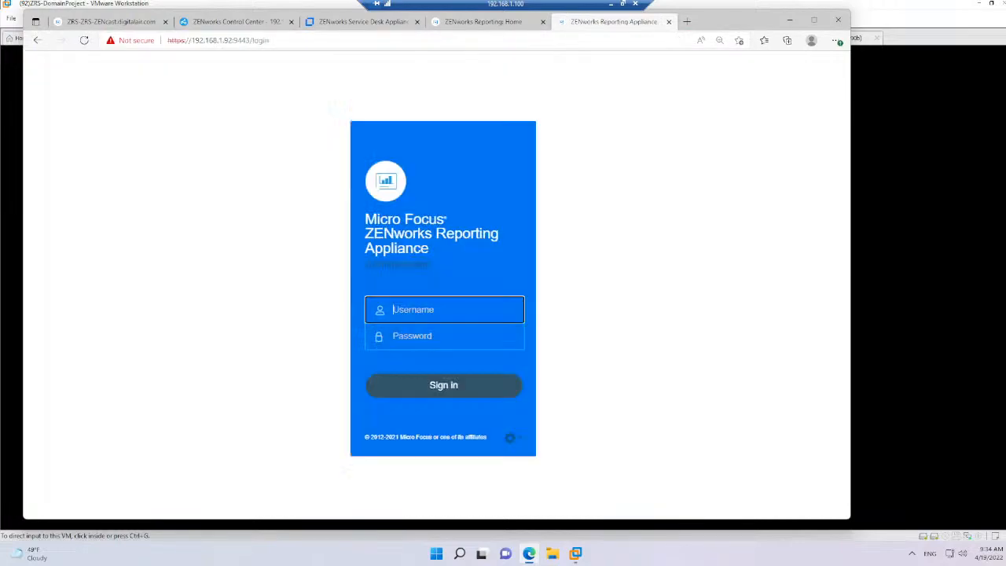
text(root)
key(Tab)
text(******)
key(Return)
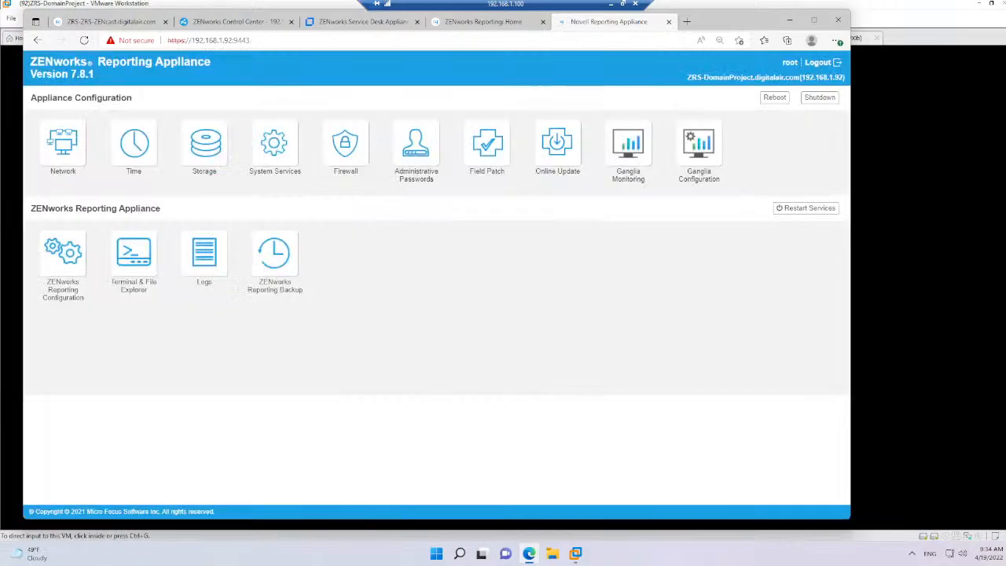
Check Online Update on the 192.168.1.92 appliance for needed patches and return to its home page
click(541, 155)
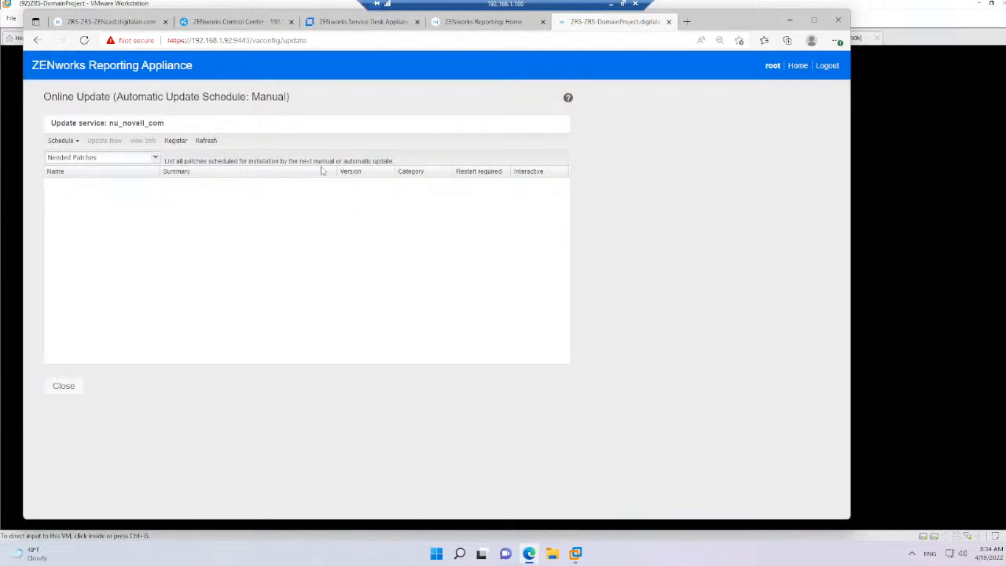
click(798, 67)
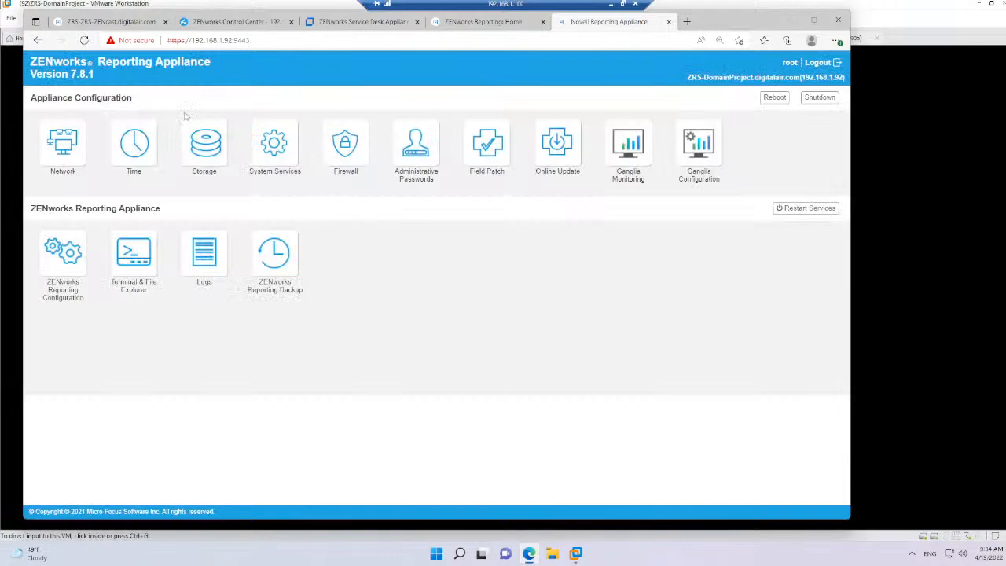
click(101, 78)
View the ZENworks Reporting Configuration summary and open the reporting administrator's password settings
click(61, 269)
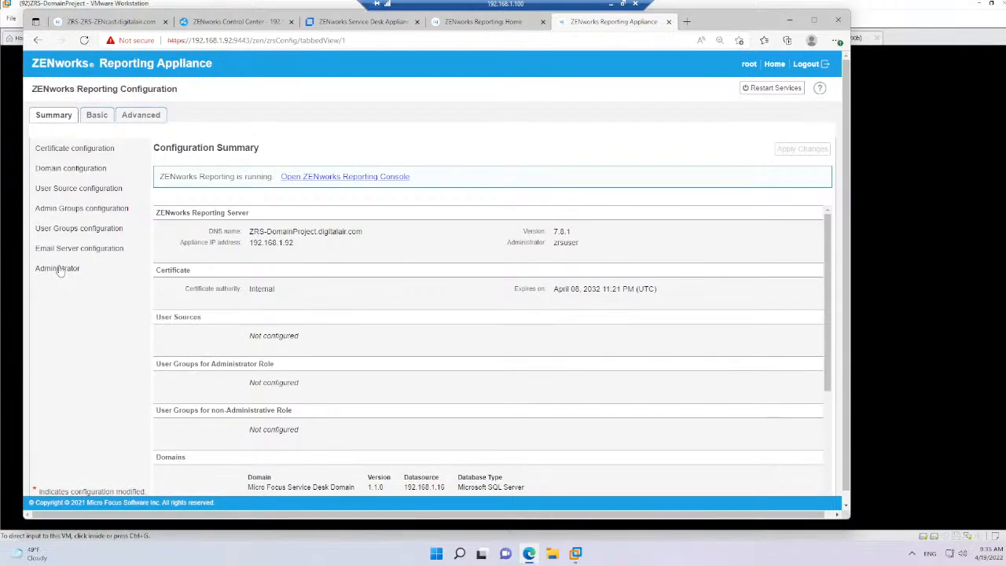
click(774, 64)
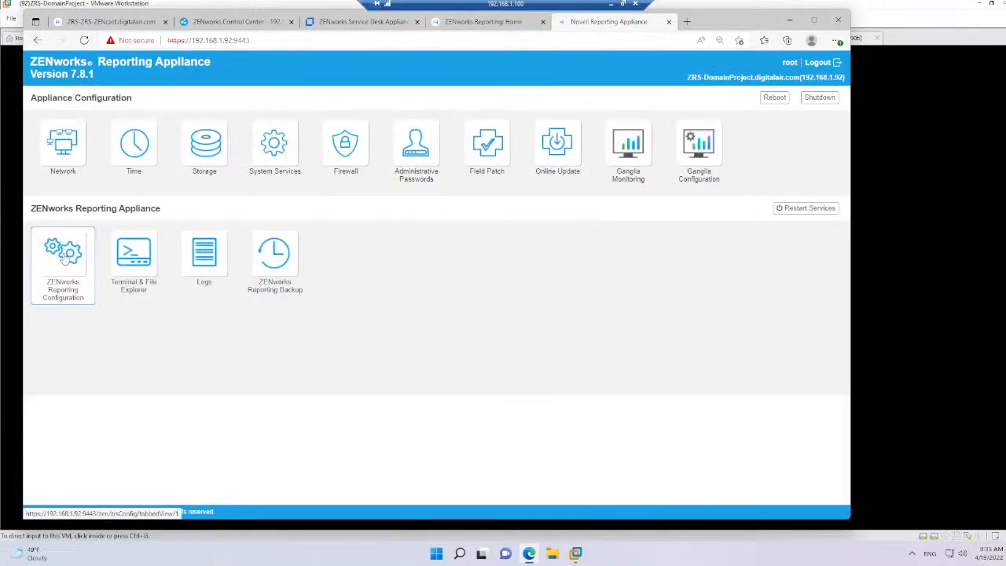
click(65, 259)
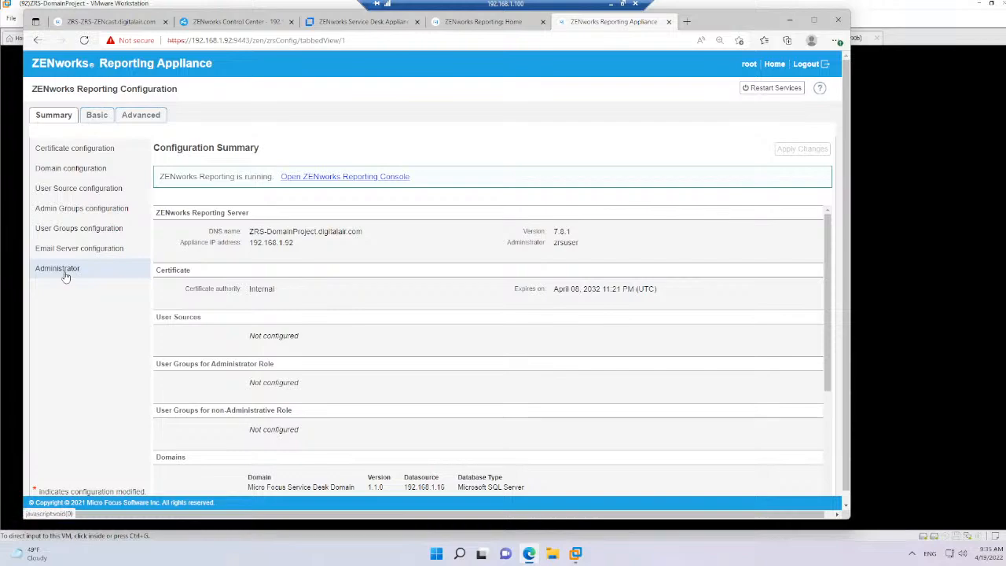
click(65, 270)
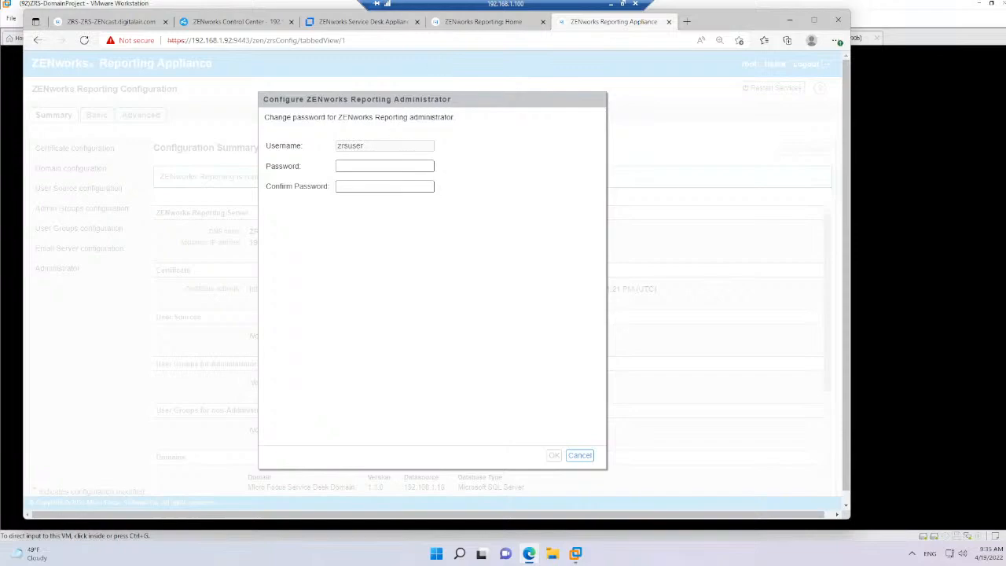
Glance at the reporting console's home page and dismiss the reporting administrator's password settings without changing the password
click(481, 25)
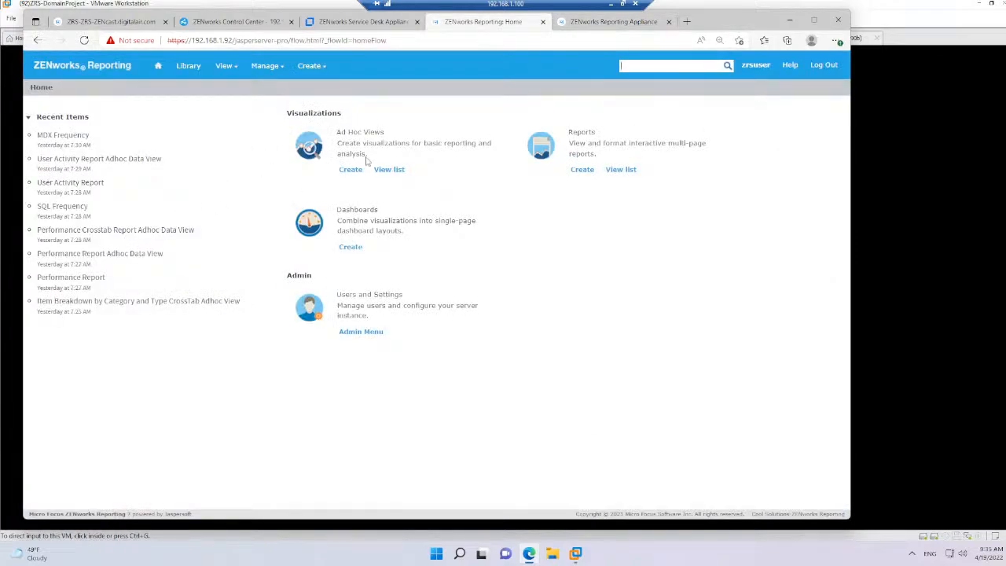
click(615, 23)
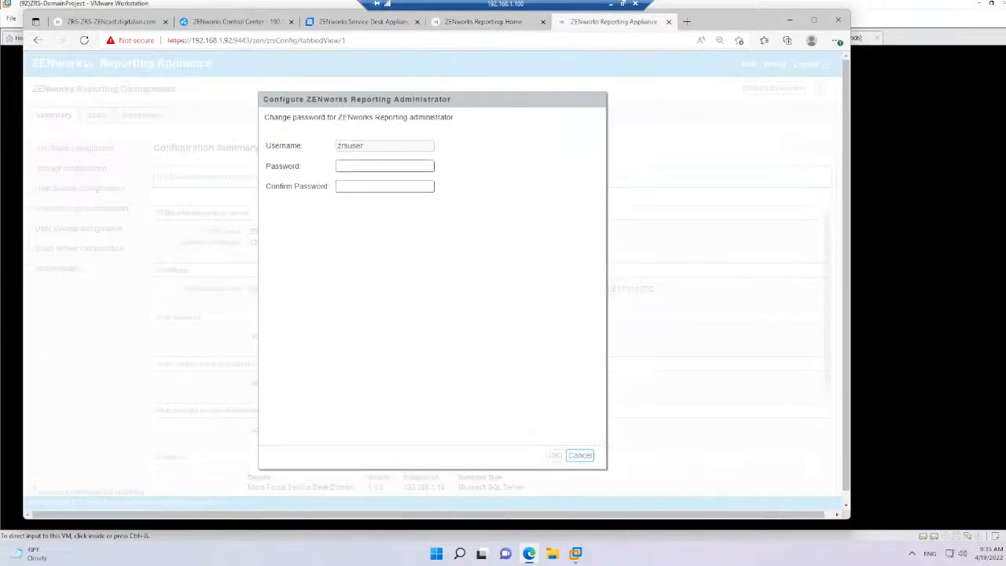
click(580, 456)
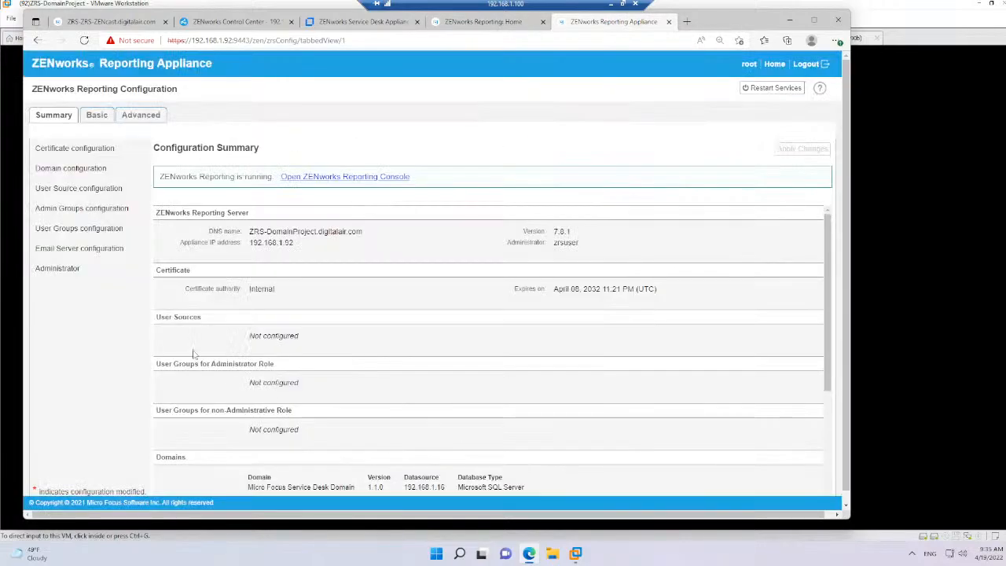
Review the appliance's configured domains and open the report library in the ZENworks Reporting console
click(70, 171)
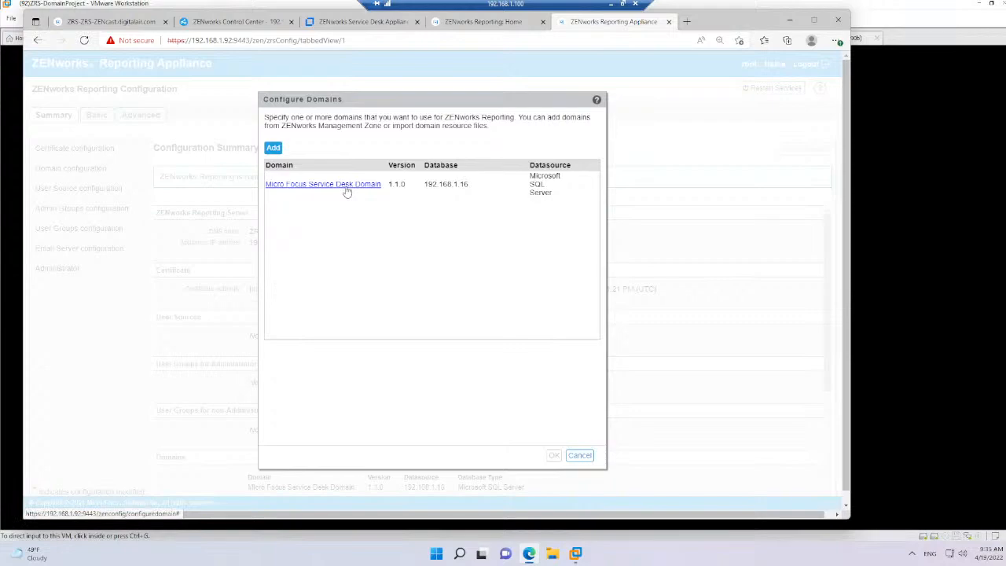
click(581, 457)
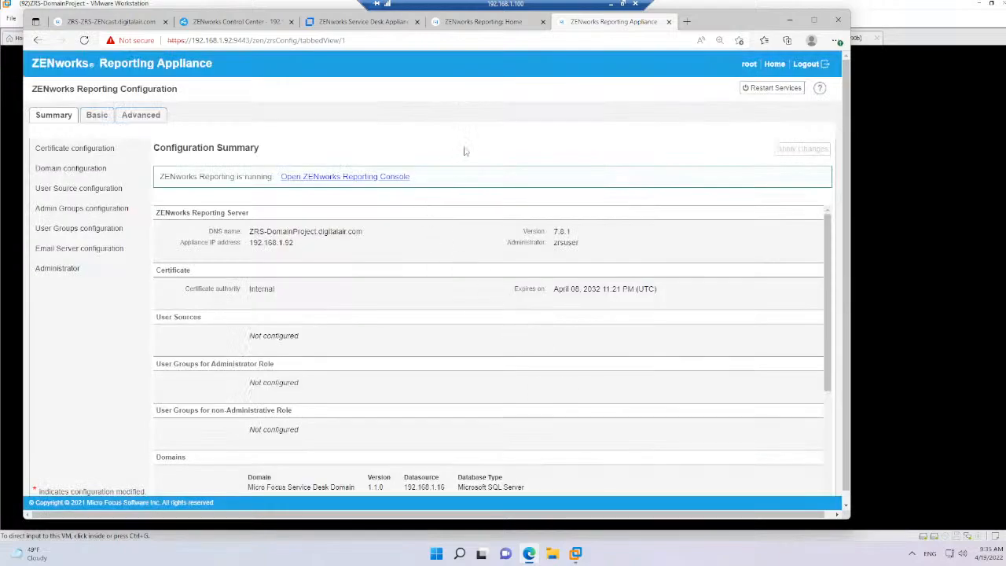
click(484, 22)
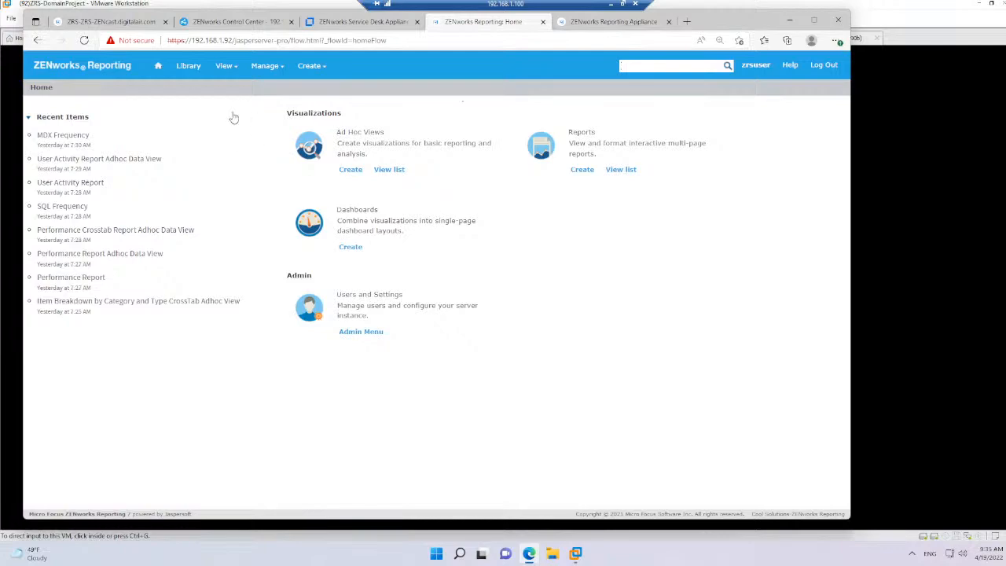
click(186, 66)
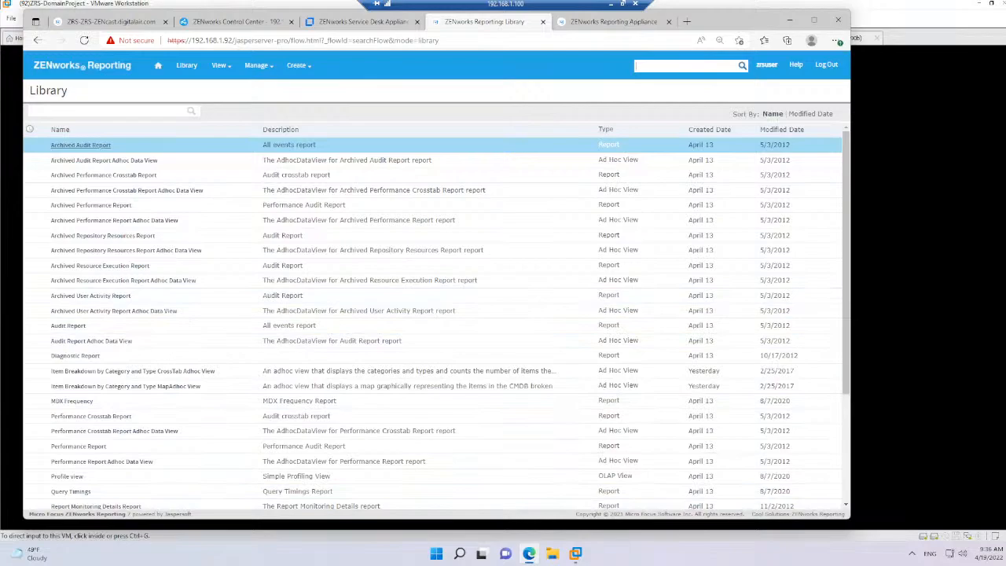
Switch to the PowerPoint slide show, go to the References slide and open its ZRS How To's link
key(alt+Tab)
key(Right)
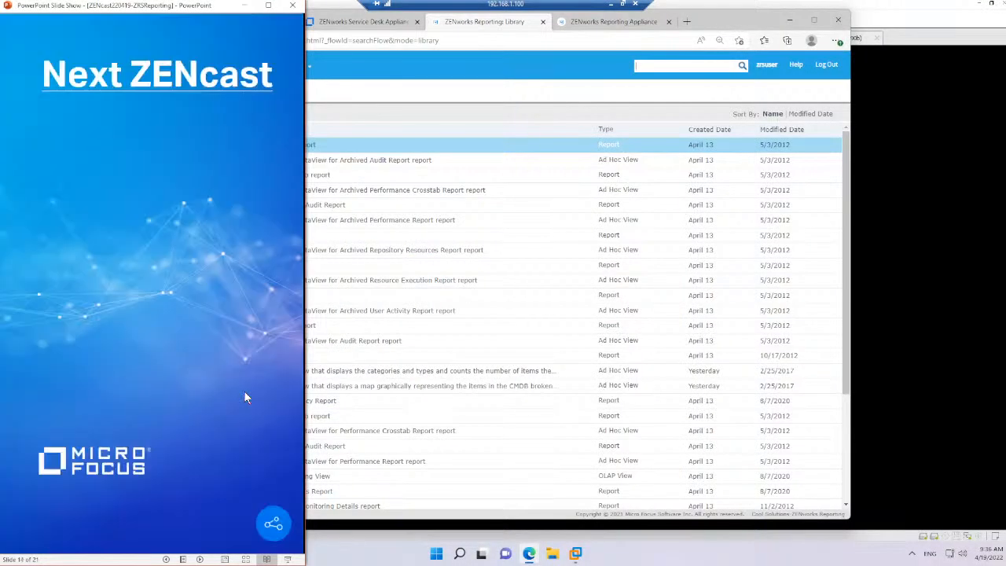
key(Right)
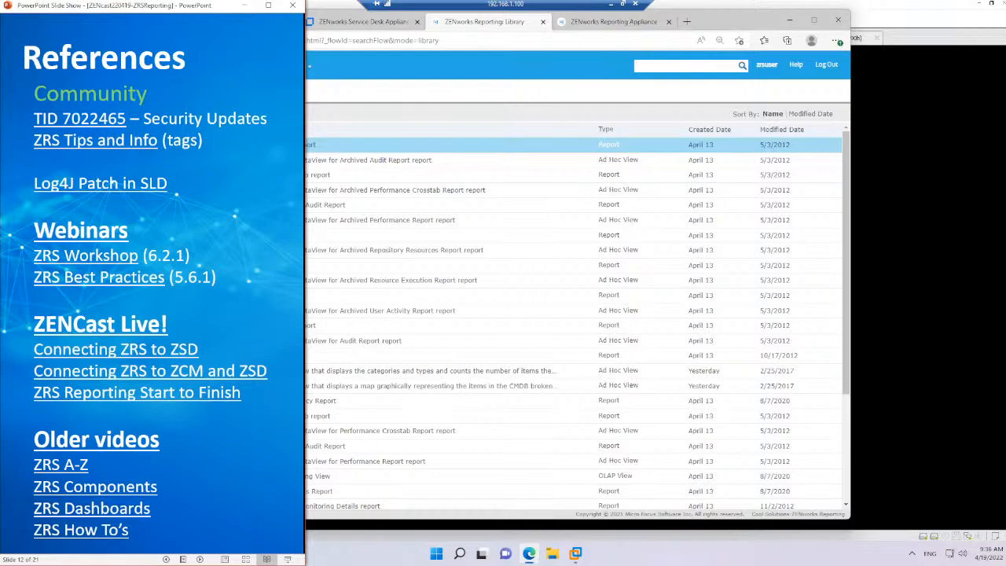
click(87, 532)
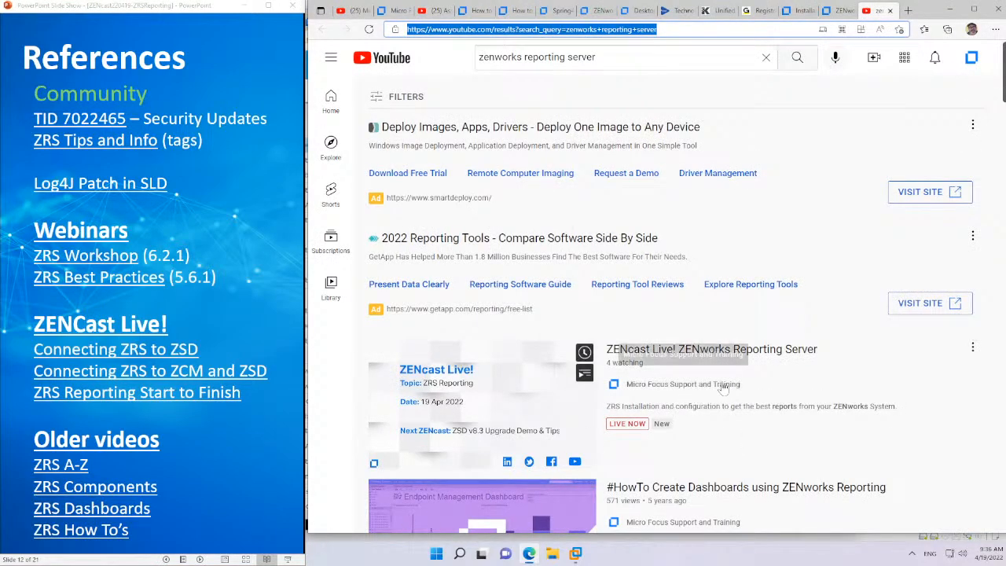
Look through the YouTube results for "zenworks reporting server" for how-to and ZENcast videos on ZENworks Reporting
scroll(724, 390, down, 6)
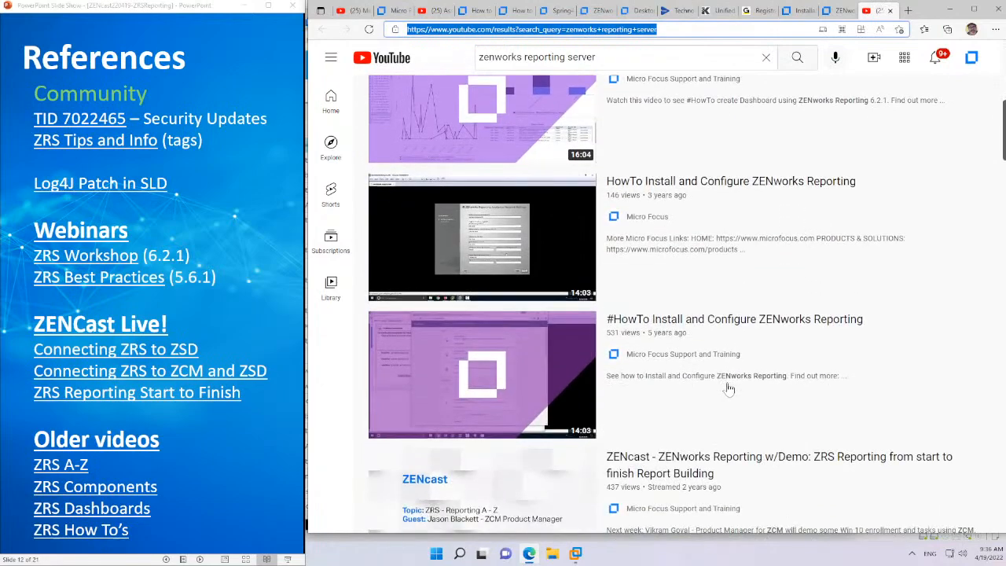
scroll(729, 388, down, 1)
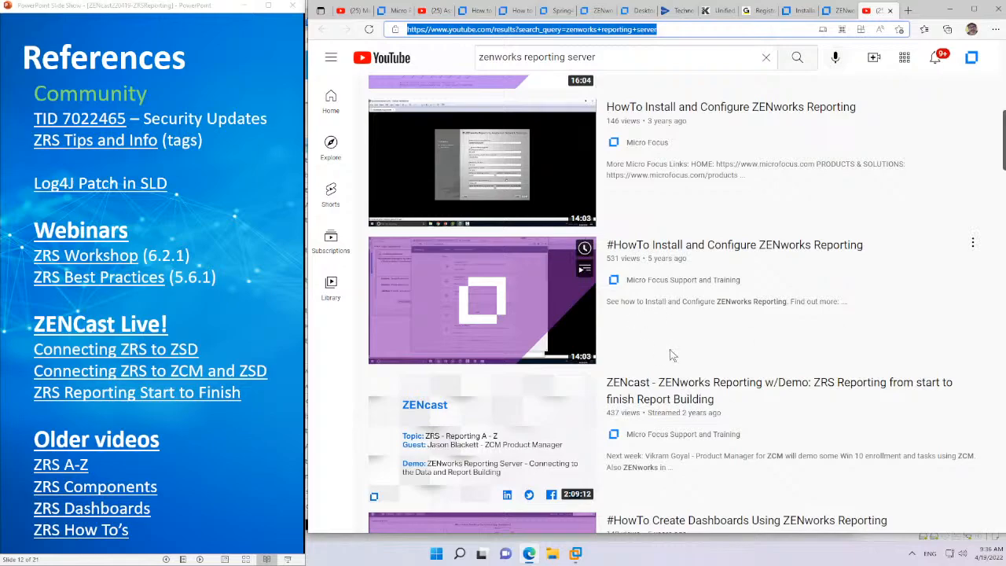
scroll(672, 355, up, 1)
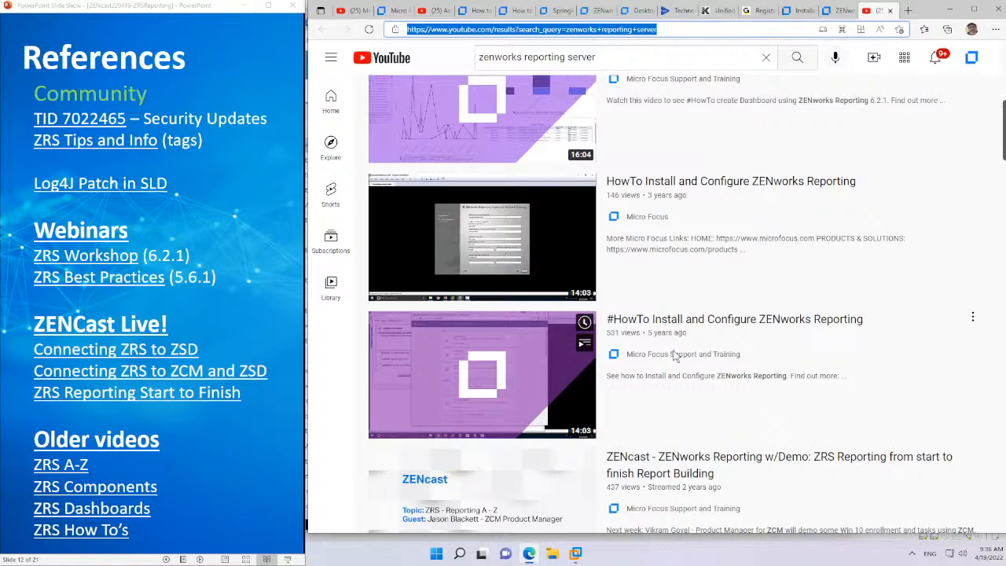
scroll(674, 356, down, 3)
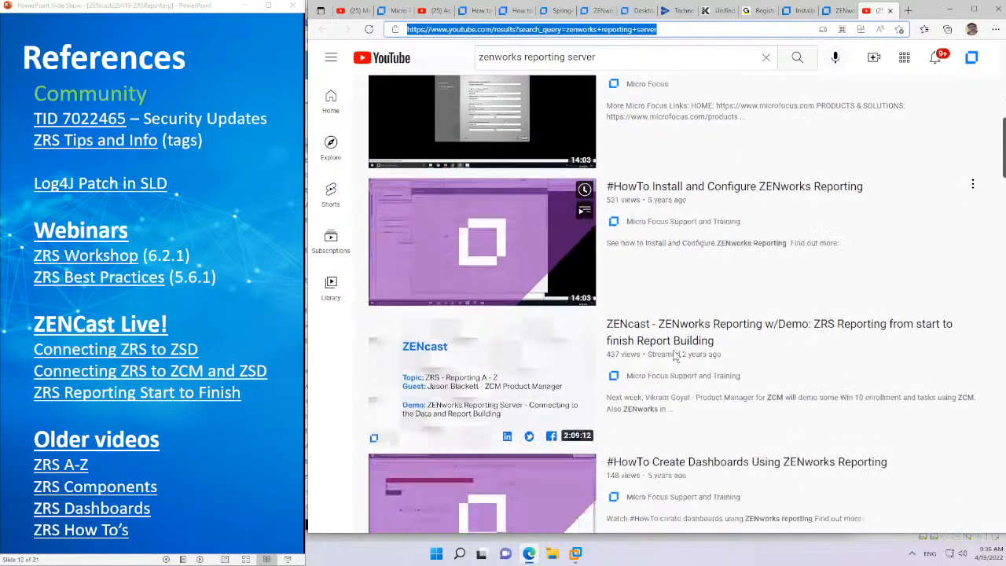
mouse_move(676, 378)
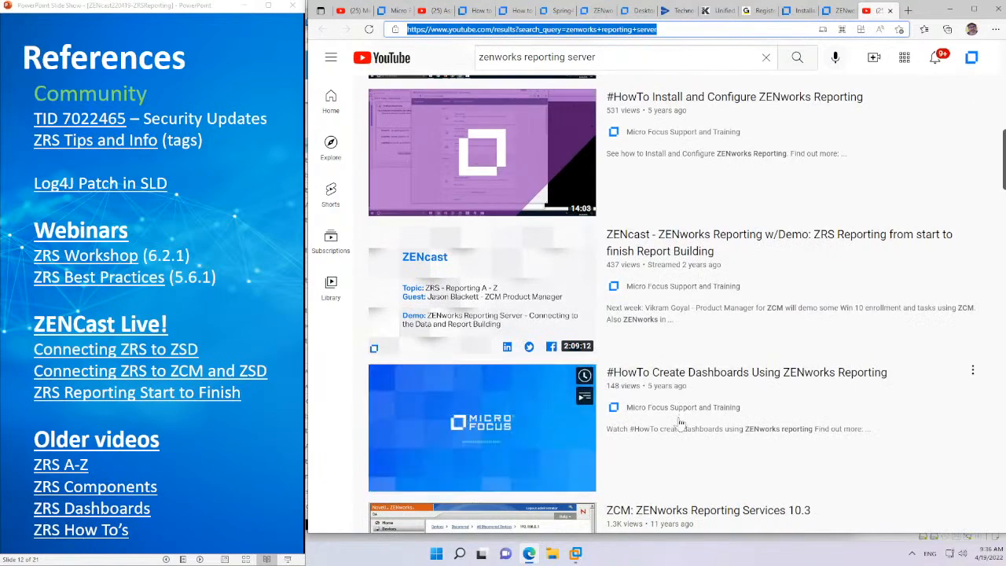
scroll(681, 423, down, 2)
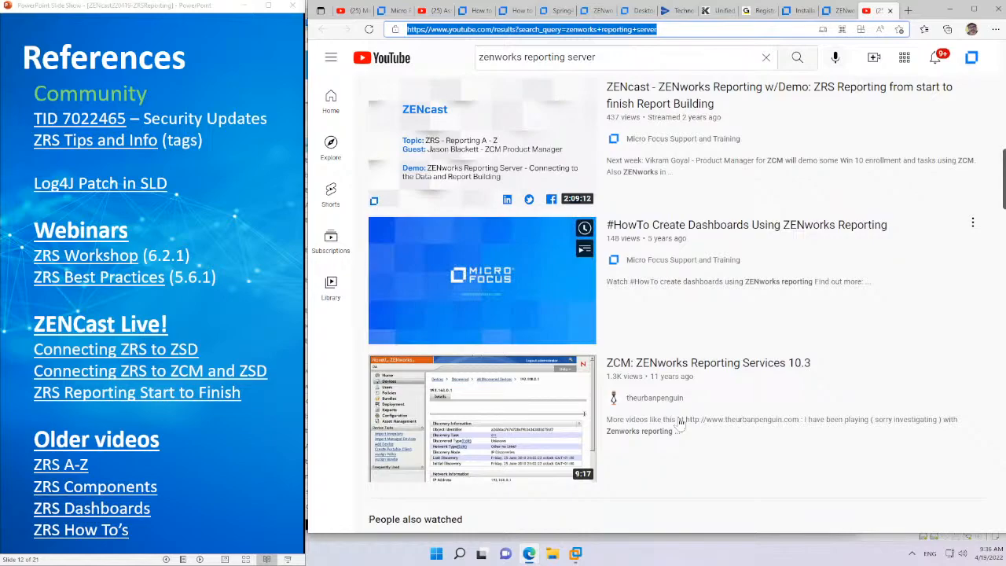
scroll(681, 423, up, 2)
scroll(681, 423, up, 3)
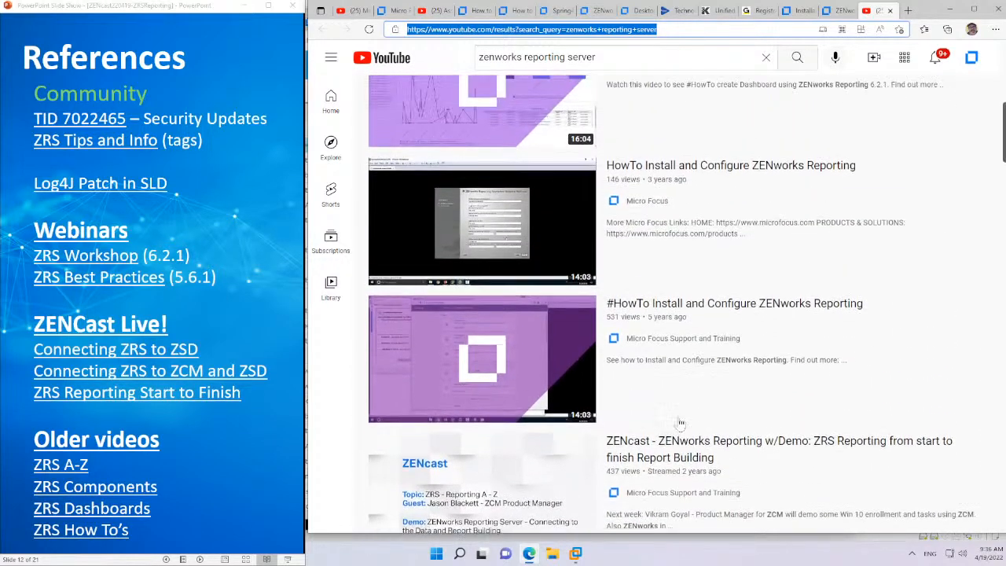
Open the ZRS Components and ZRS Dashboards videos from the References slide and pause each one
click(81, 488)
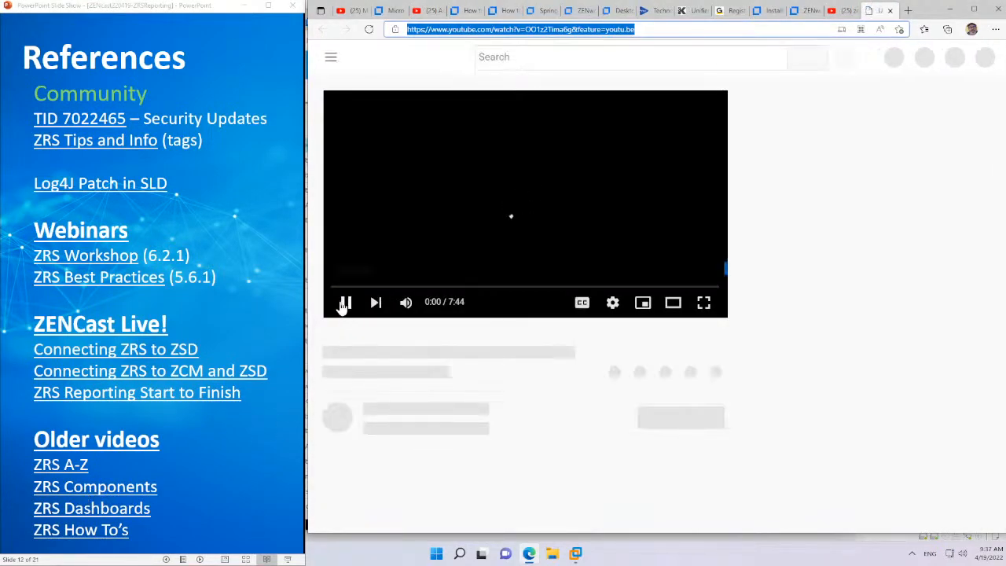
click(344, 305)
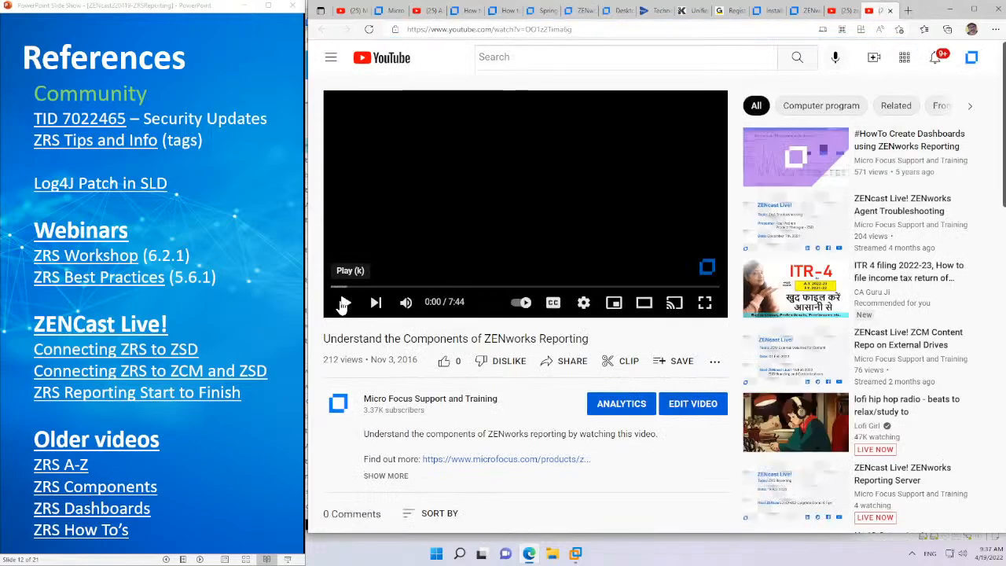
click(88, 511)
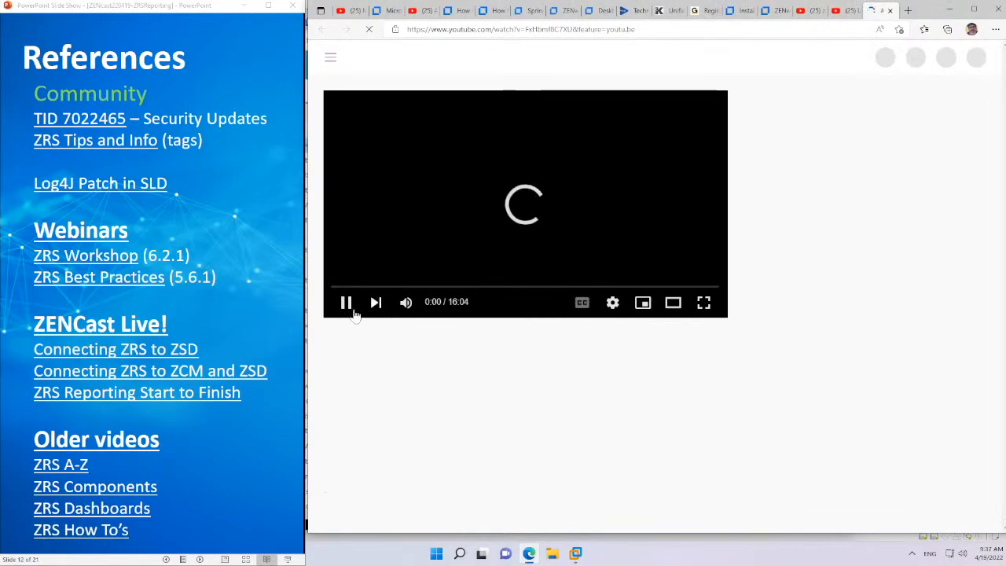
click(346, 303)
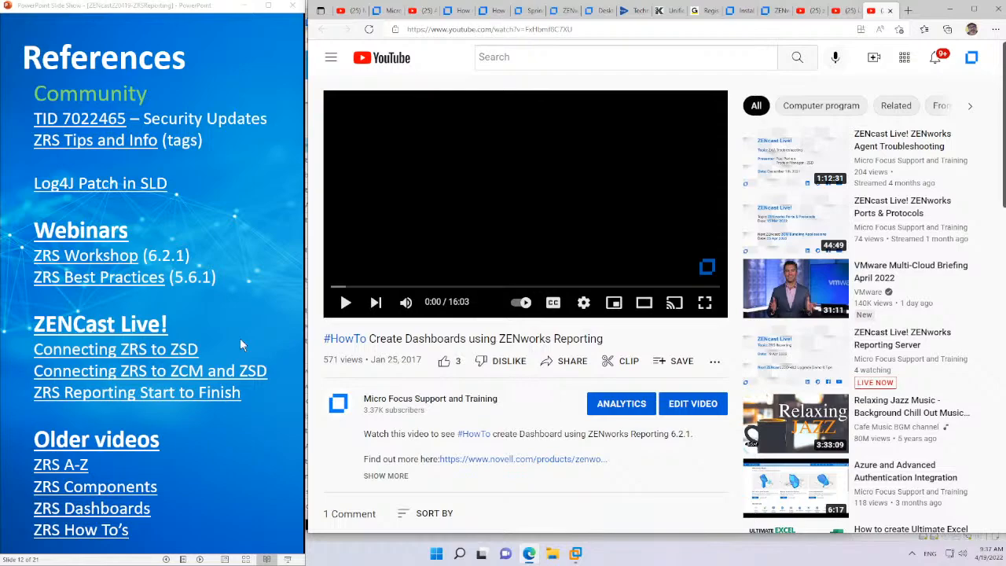
Minimize the video browser and return to the home page of the ZENworks Reporting console
click(953, 10)
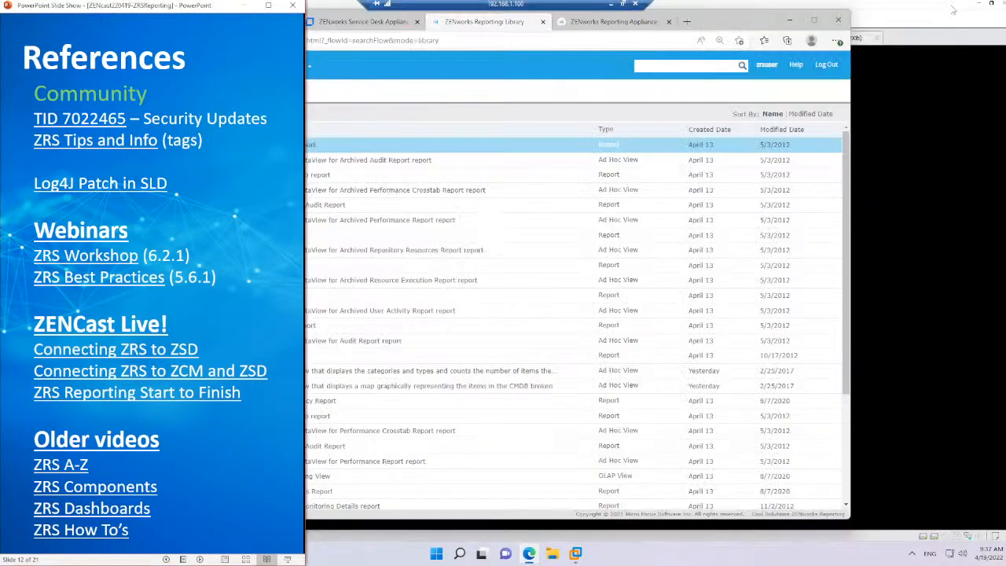
click(487, 70)
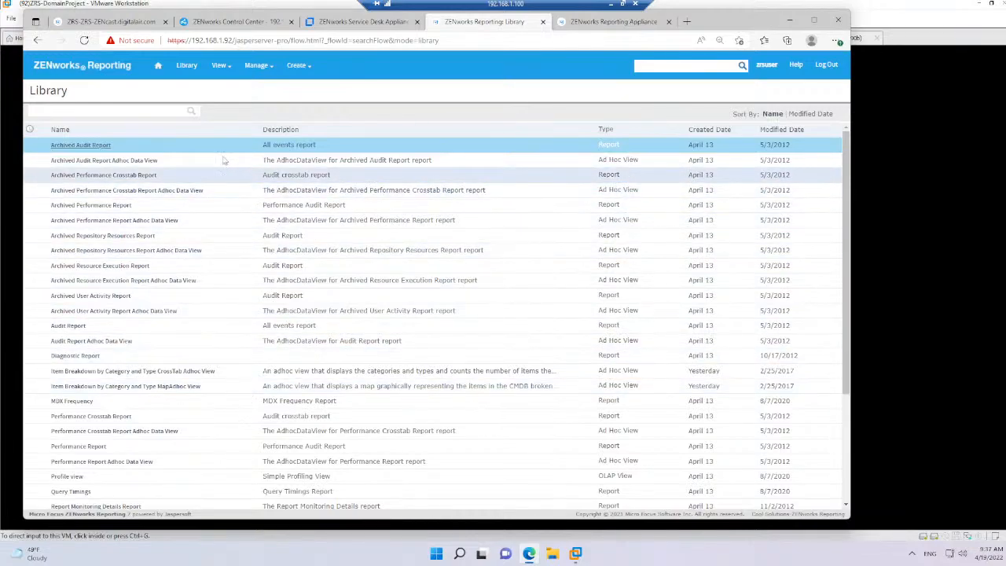
click(158, 68)
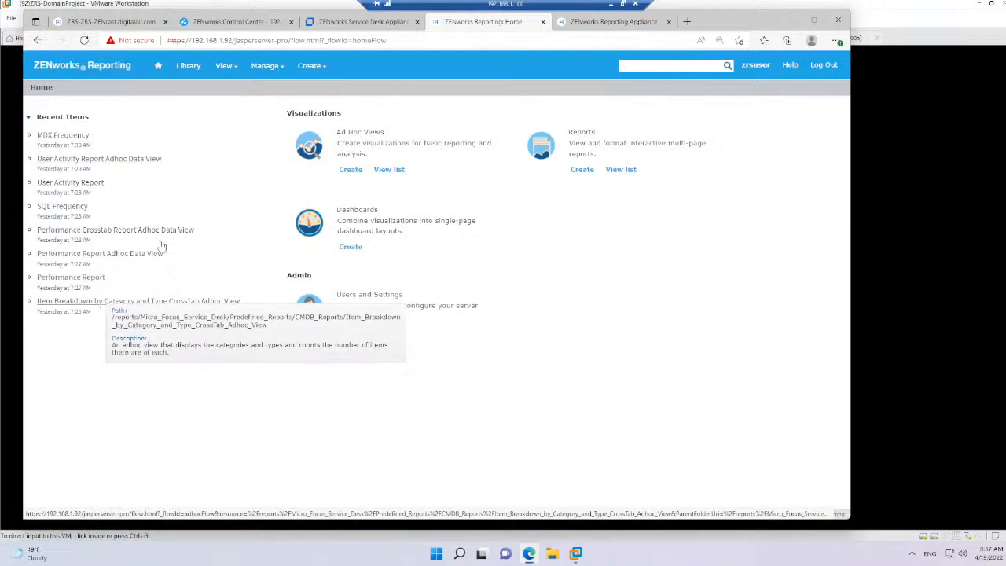
Start a new ad hoc view with the Micro Focus Service Desk Domain as its data source
mouse_move(307, 66)
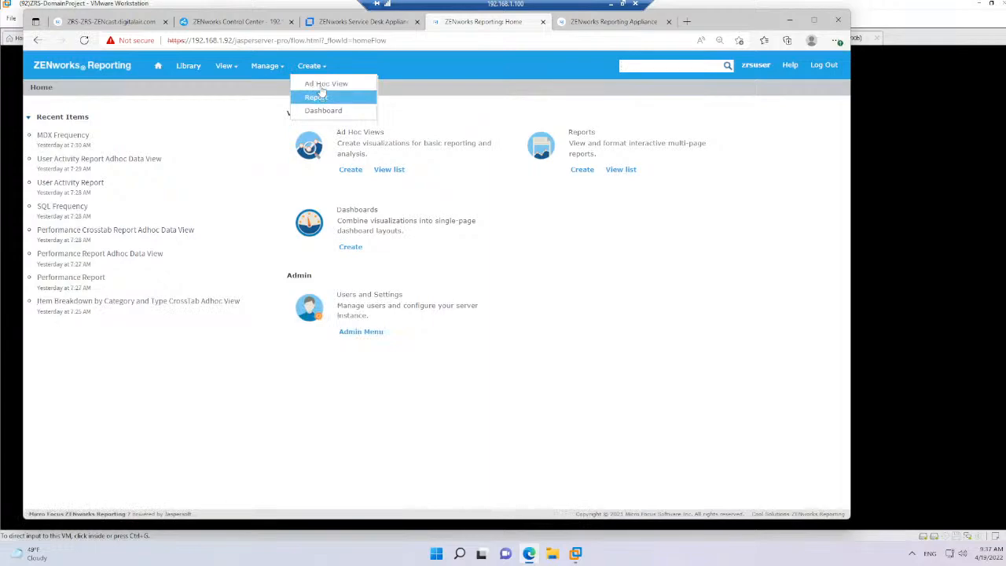
click(320, 84)
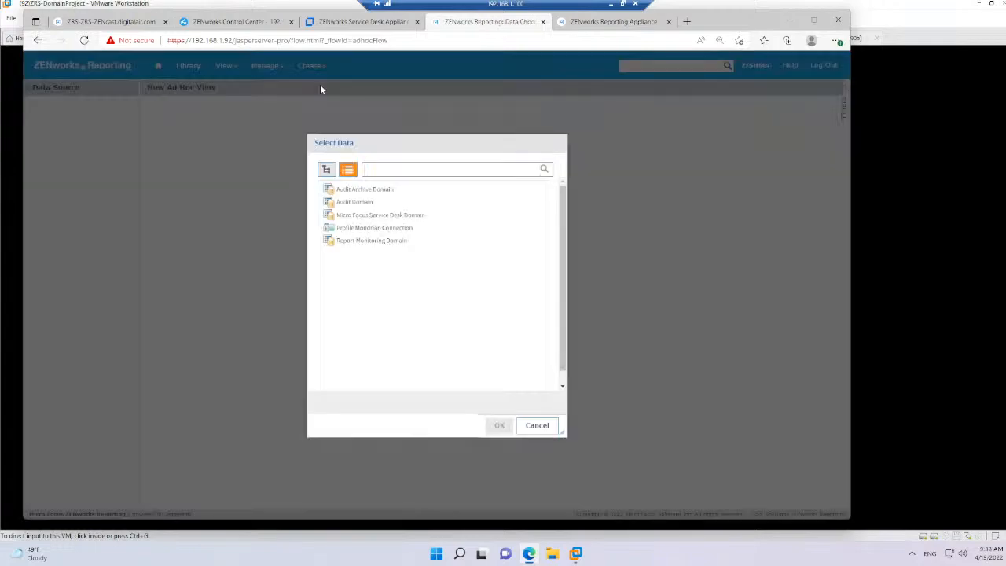
click(360, 215)
click(469, 426)
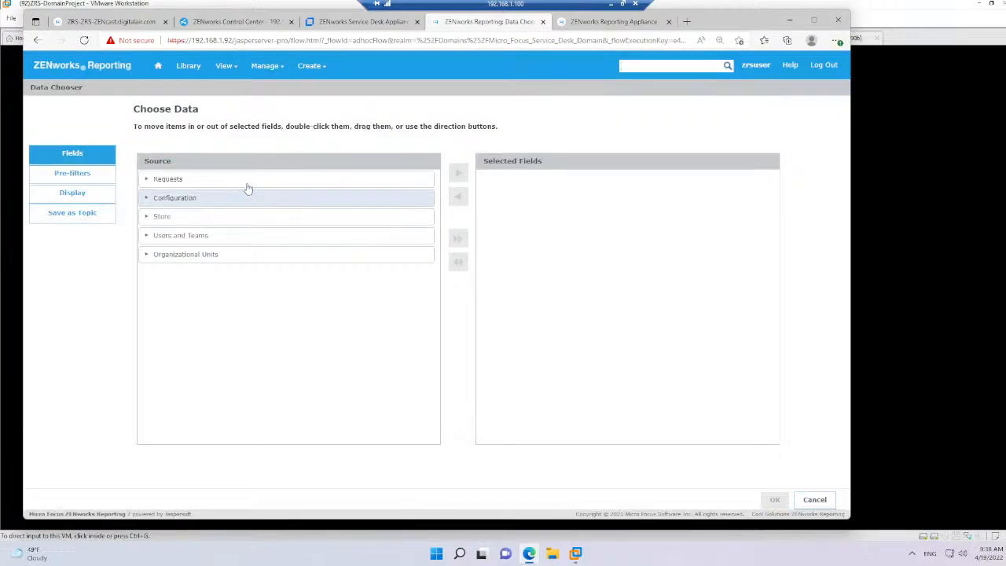
Try adding Requests, and separately Users and Teams, to the selected fields, removing each one again
drag(247, 183, 277, 182)
double_click(241, 183)
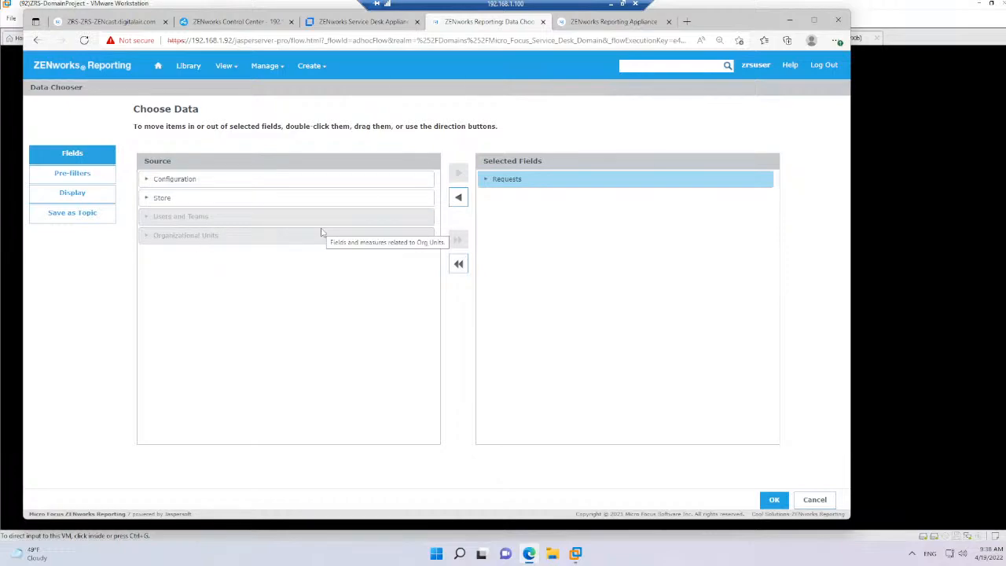
click(459, 197)
click(146, 181)
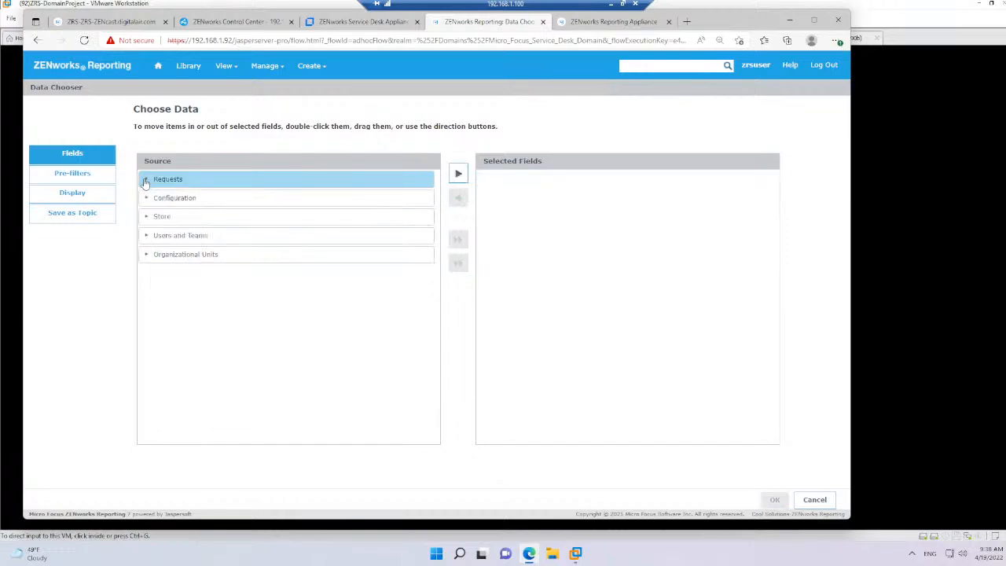
double_click(167, 238)
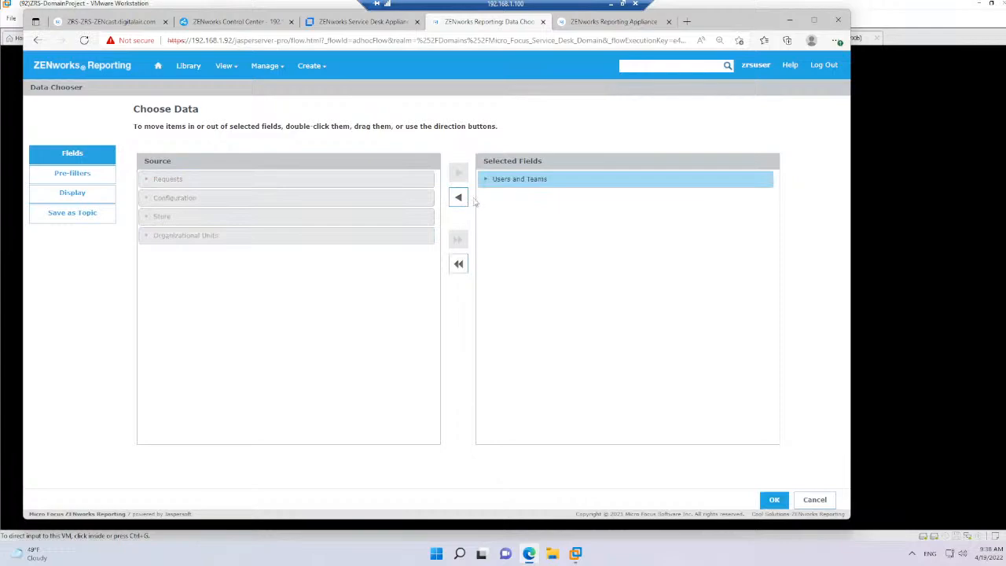
click(460, 199)
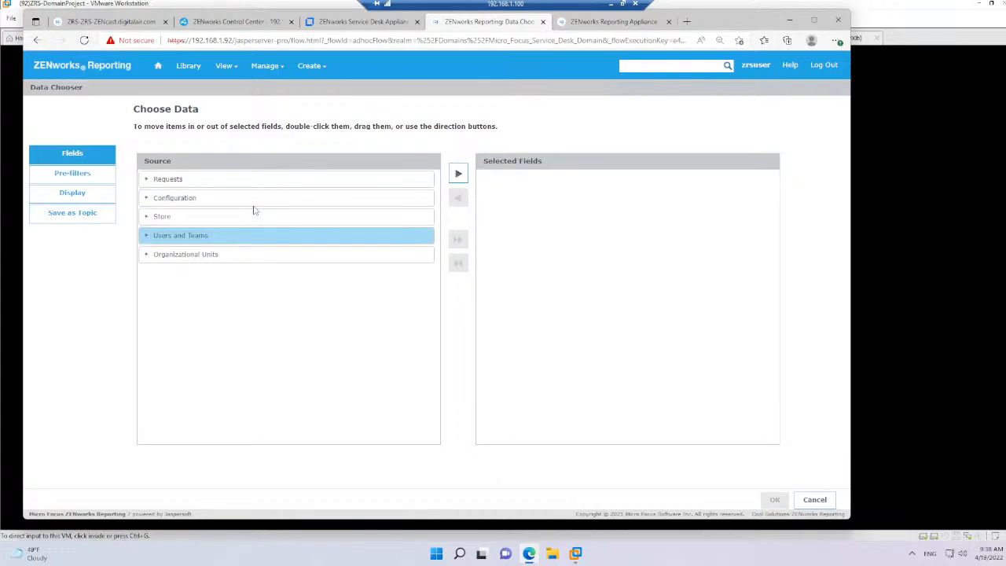
Add the Requests and Configuration sets to the selected fields and open them in the ad hoc view editor
click(210, 182)
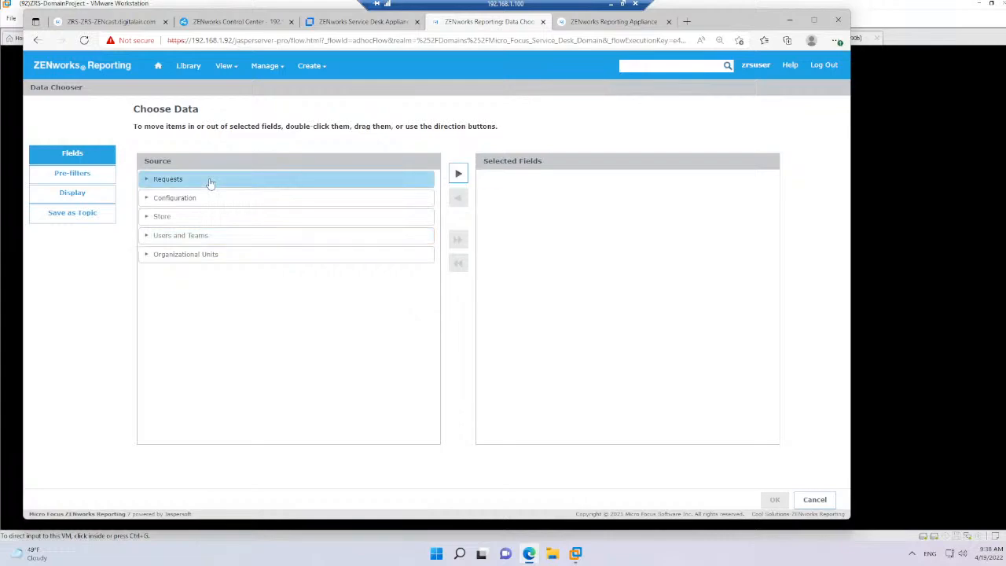
double_click(210, 183)
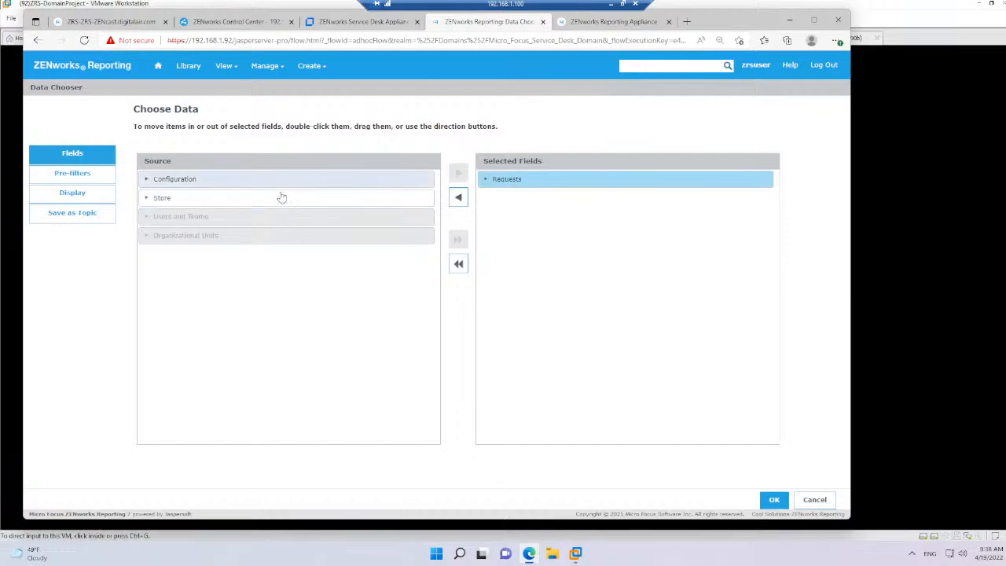
drag(239, 189, 524, 197)
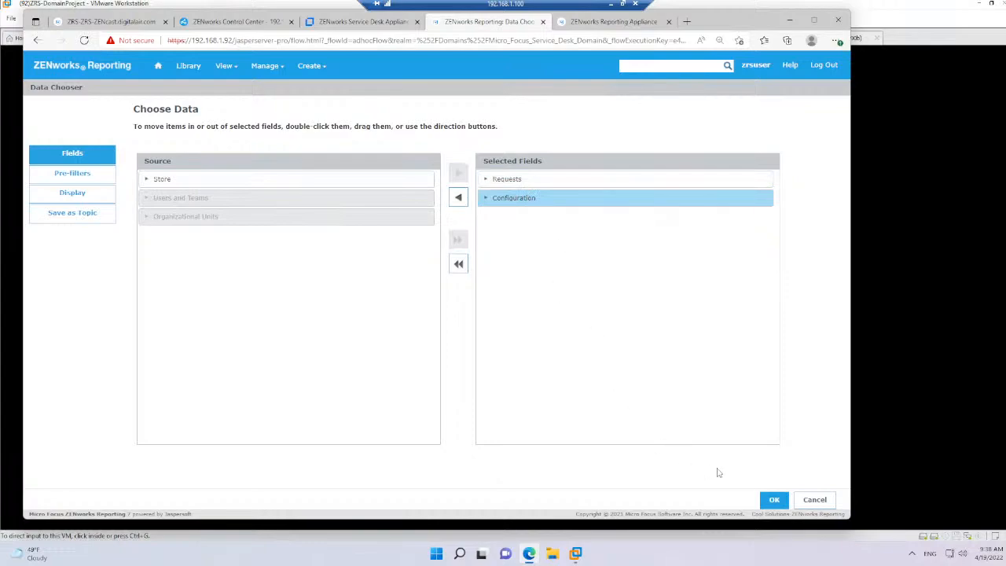
click(773, 499)
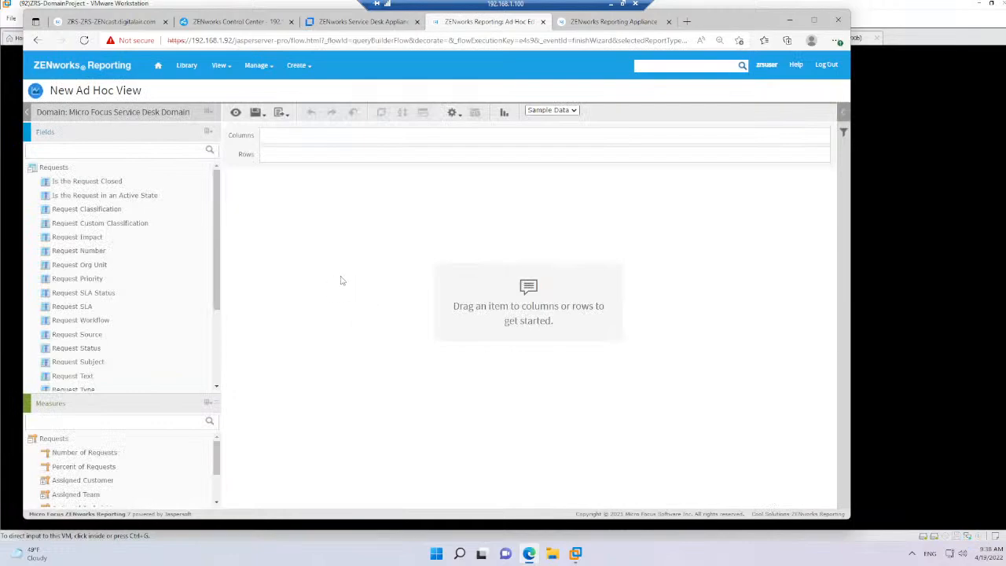
Keep the Crosstab visualization and place Request Number in the columns, also trying it in the rows
click(506, 113)
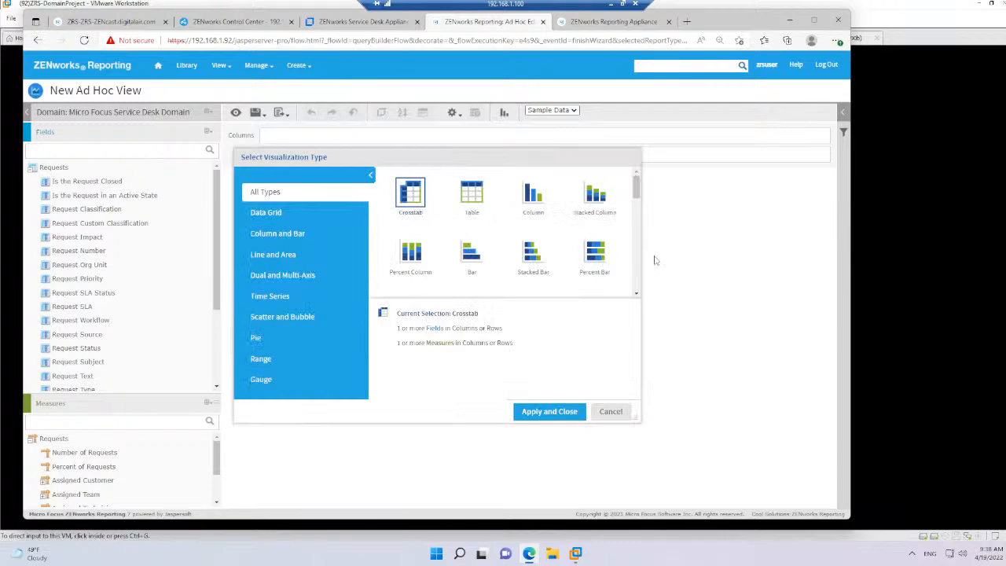
click(566, 413)
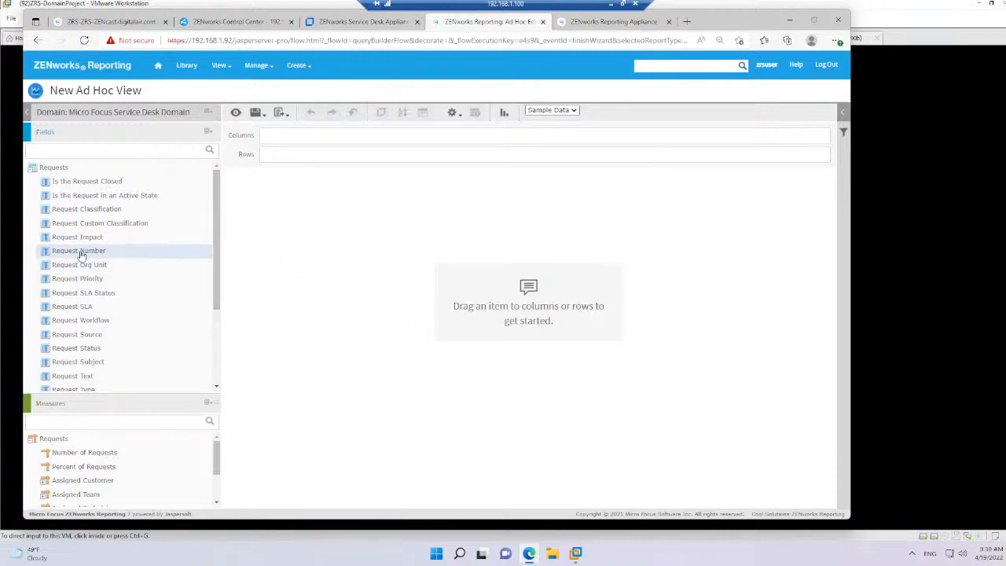
drag(80, 254, 272, 143)
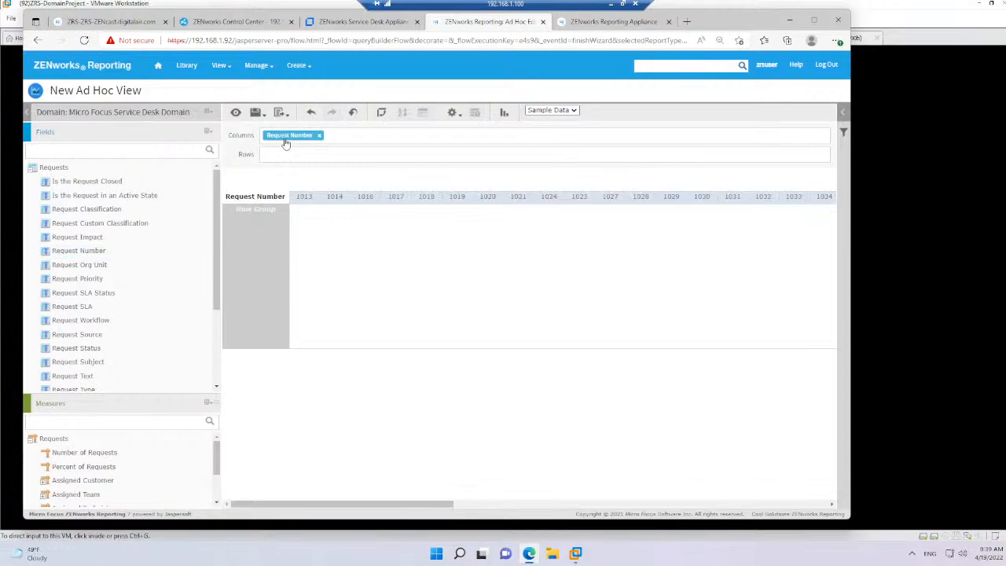
drag(287, 142, 285, 160)
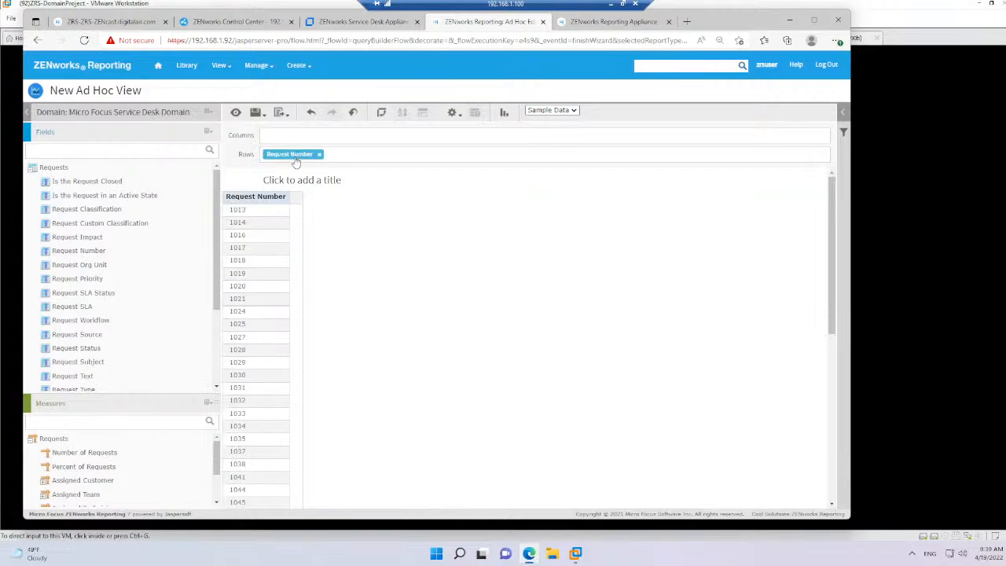
drag(299, 152, 291, 135)
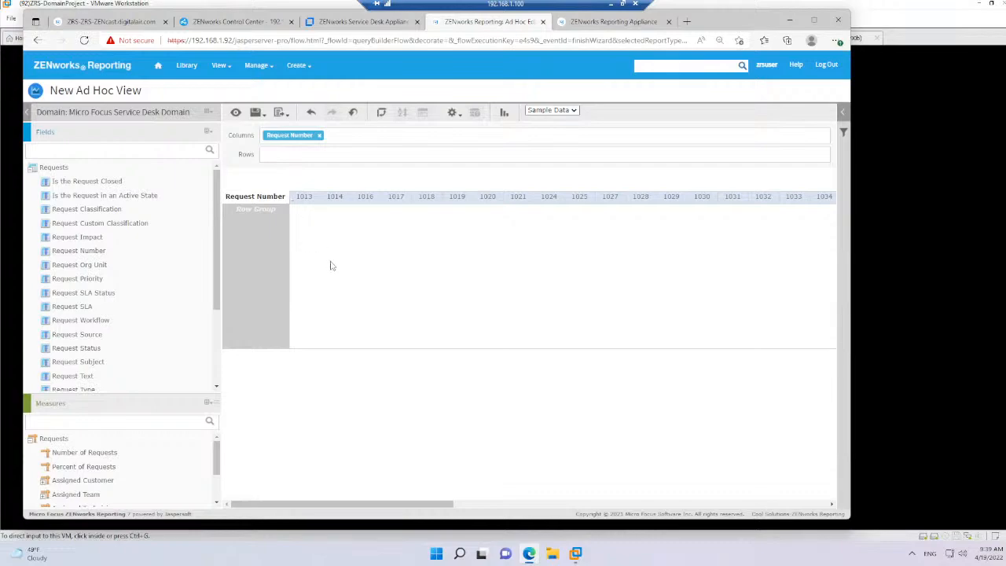
Move Request Number to the rows, add Request Type beside it, and expand the first few requests
click(560, 112)
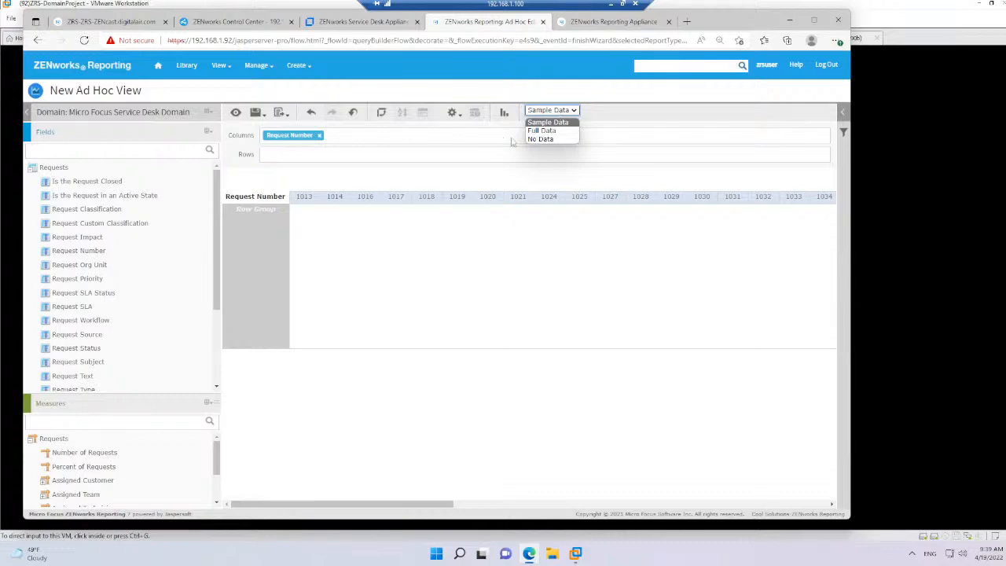
drag(299, 145, 297, 157)
drag(95, 389, 368, 157)
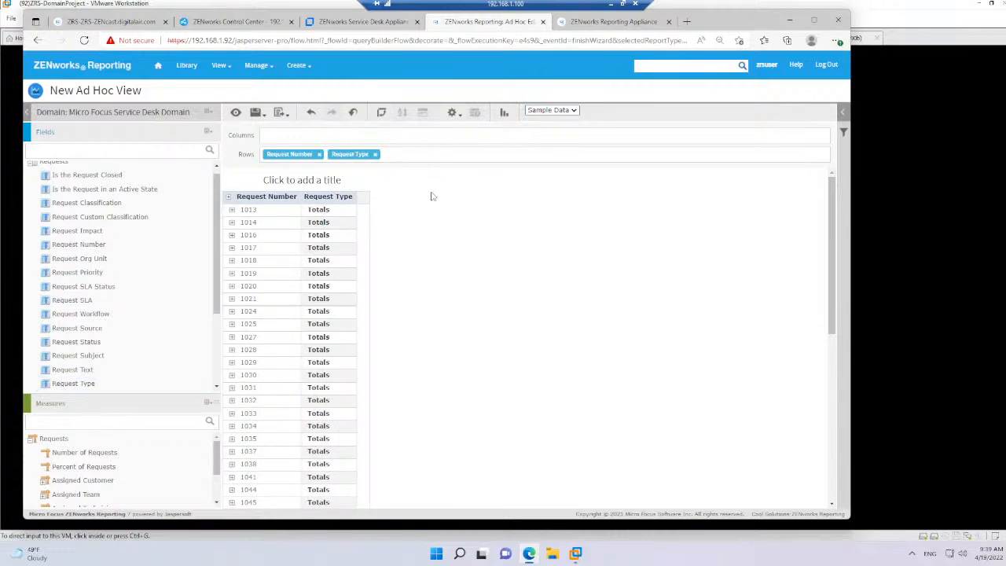
click(232, 209)
click(232, 235)
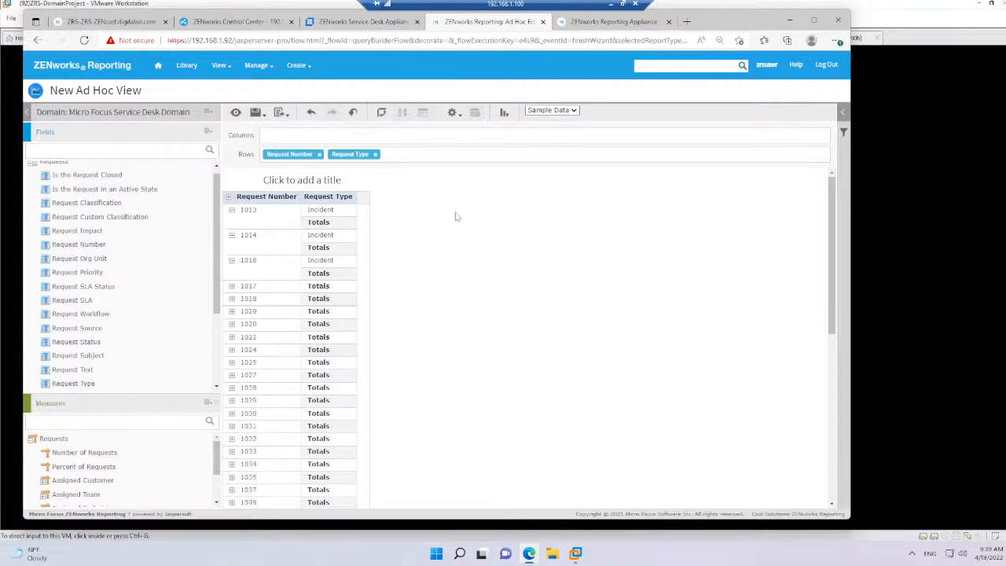
Change the visualization to Table and move Request Number and Request Type from the groups to the columns
click(504, 114)
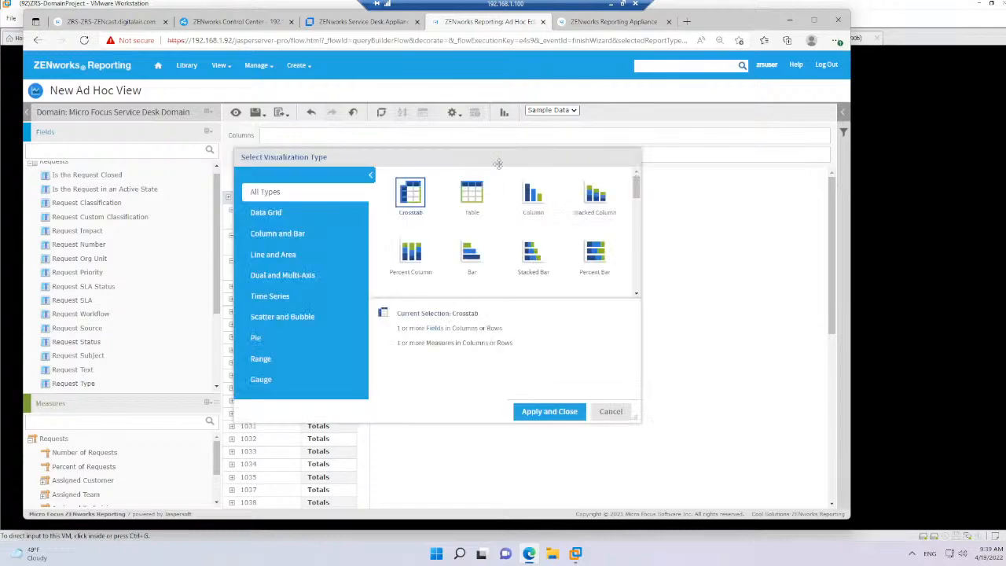
click(472, 194)
click(523, 415)
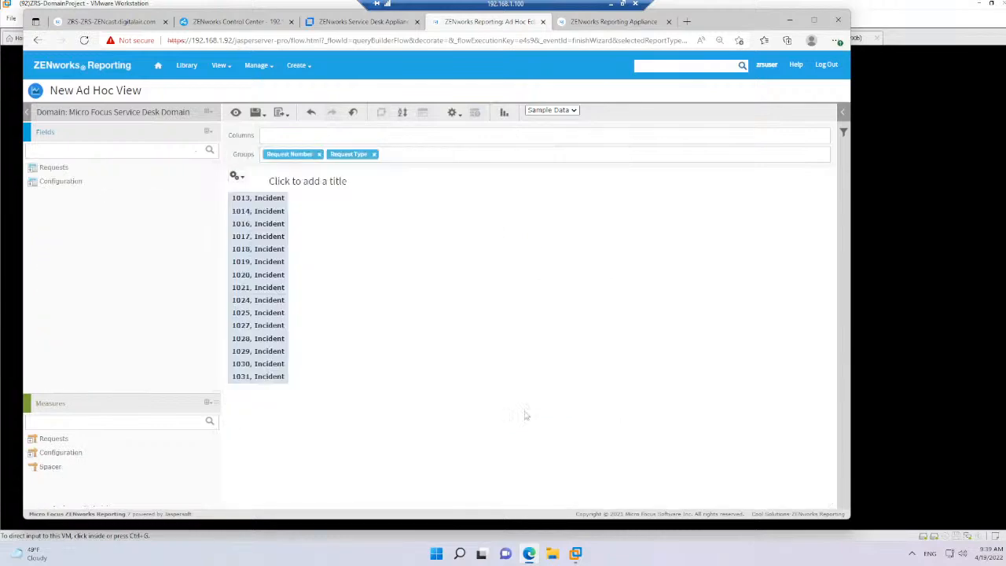
click(45, 168)
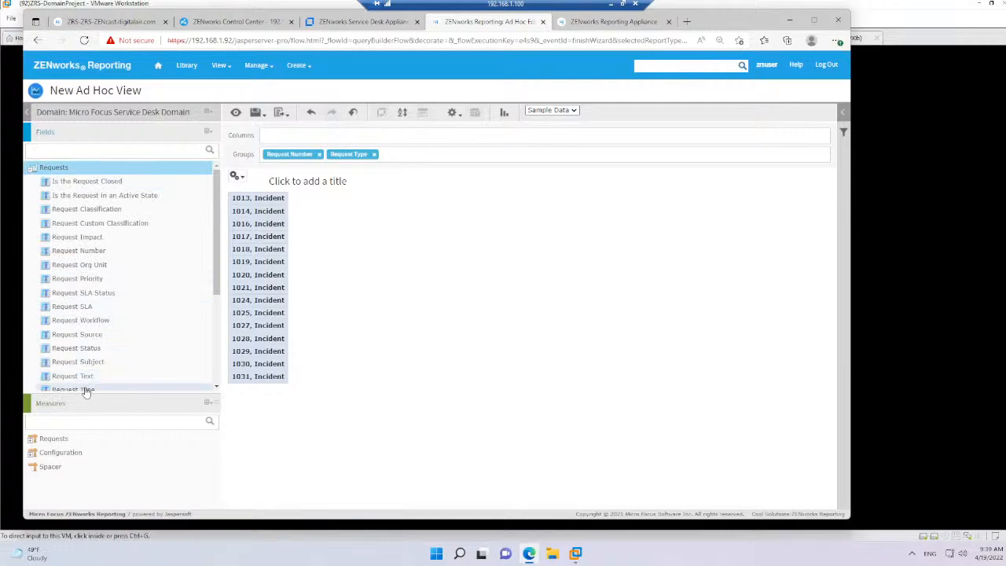
click(86, 391)
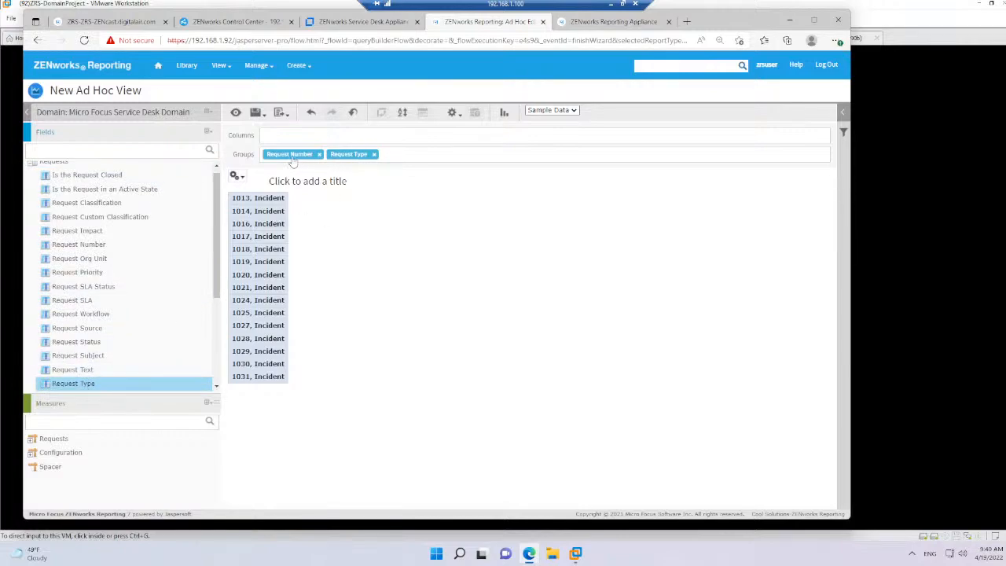
drag(293, 155, 355, 135)
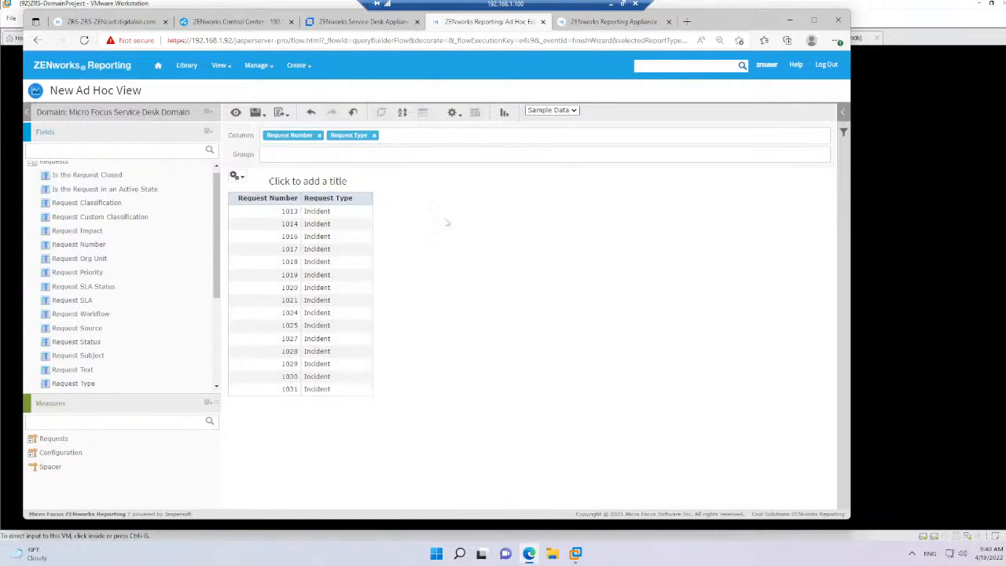
Load the full data into the table and look through the list of requests
click(564, 111)
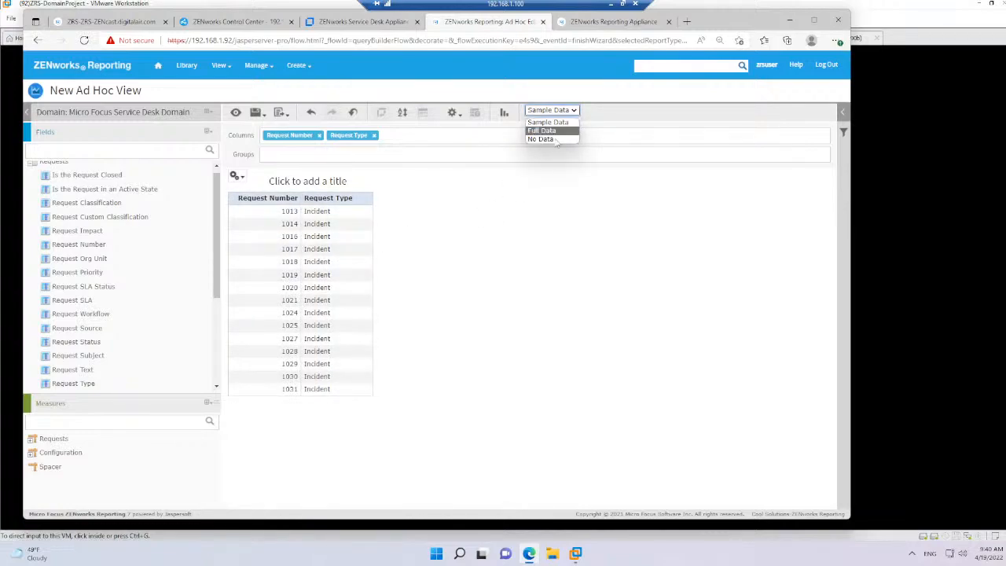
click(553, 132)
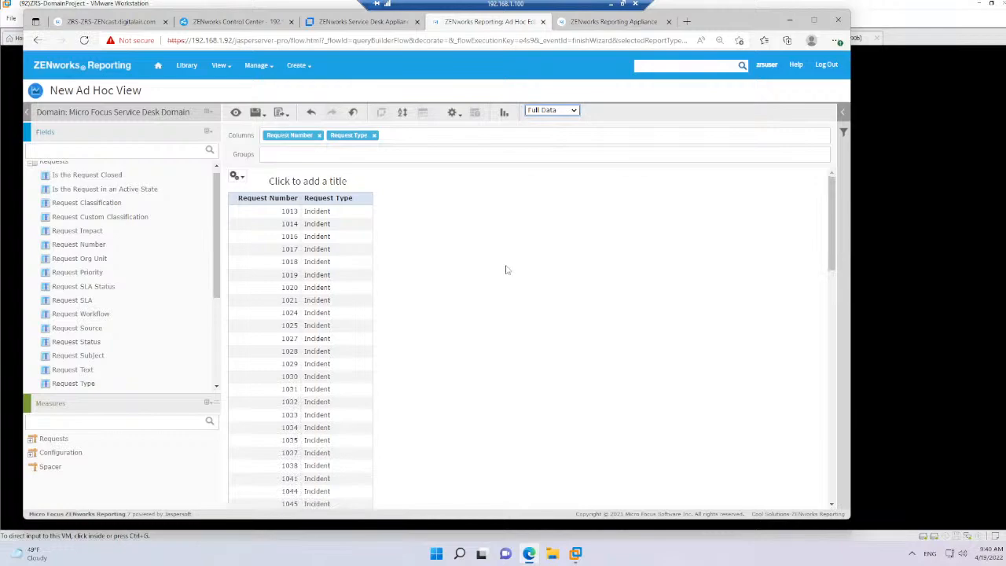
drag(833, 261, 821, 542)
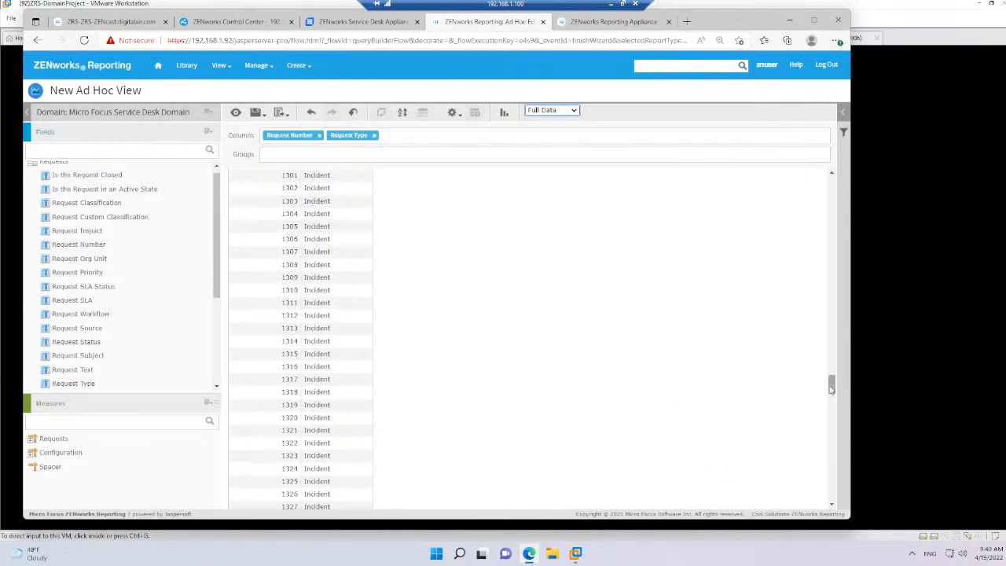
drag(832, 385, 825, 151)
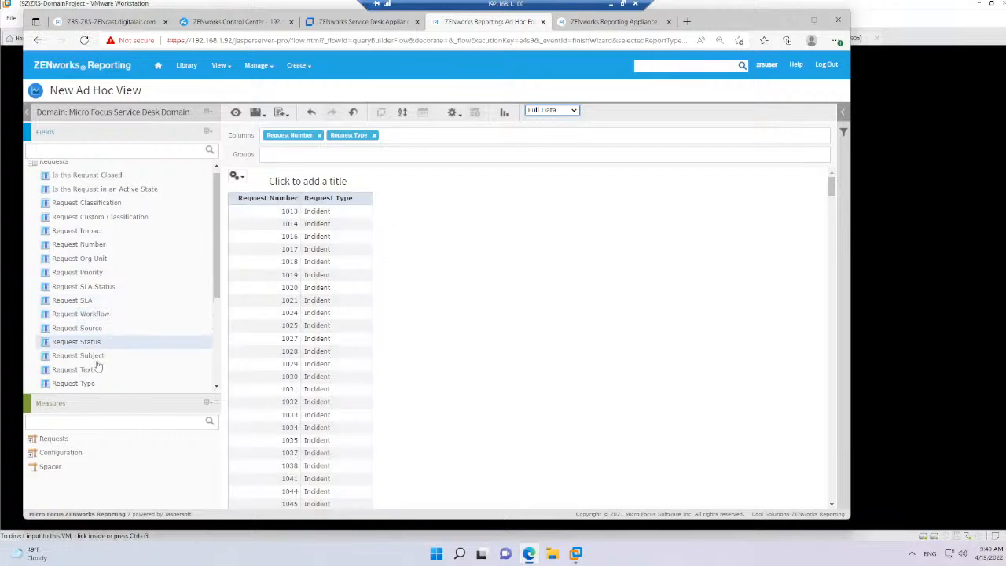
Create a filter on Request Type that equals Service request and apply it to the table
right_click(81, 385)
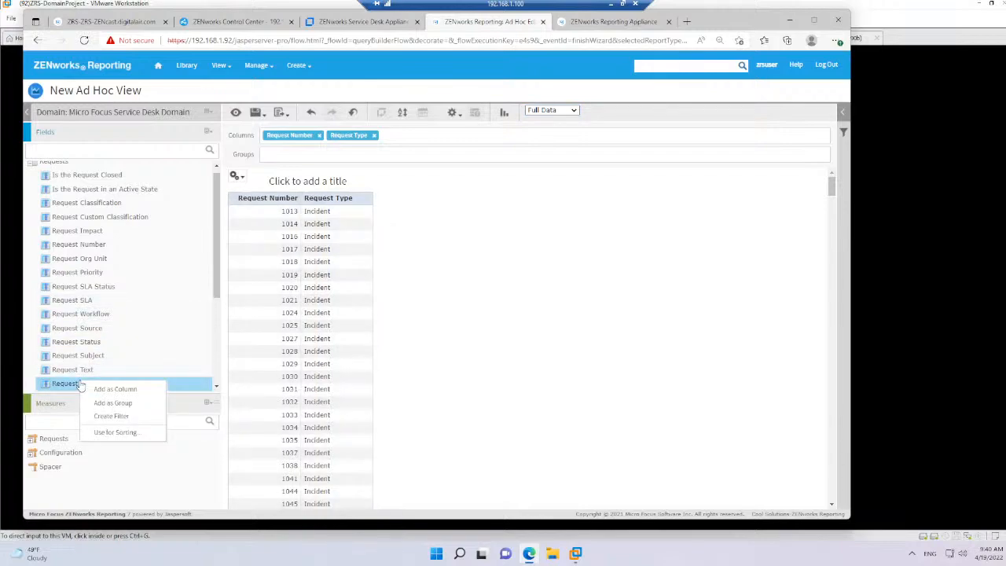
click(114, 416)
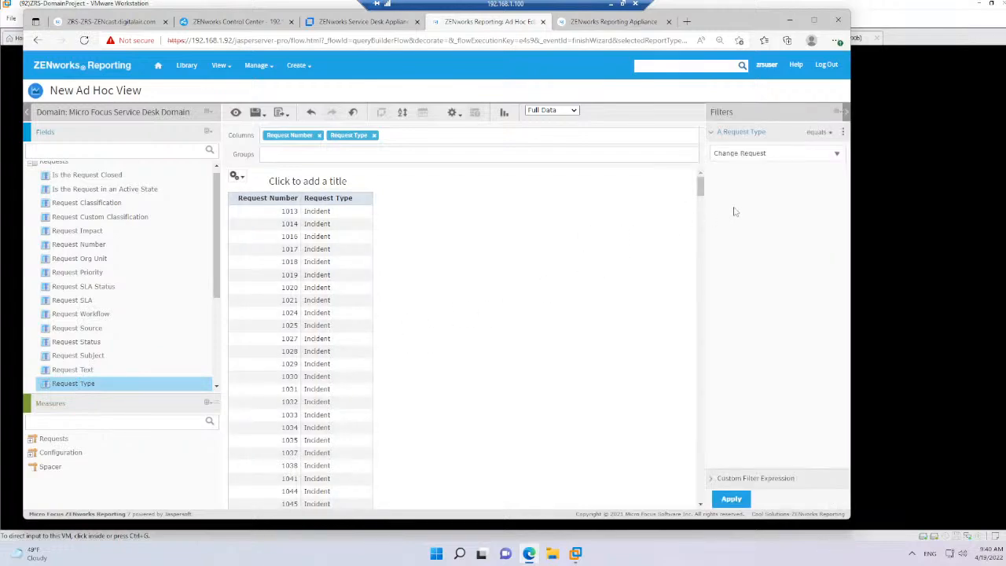
click(798, 156)
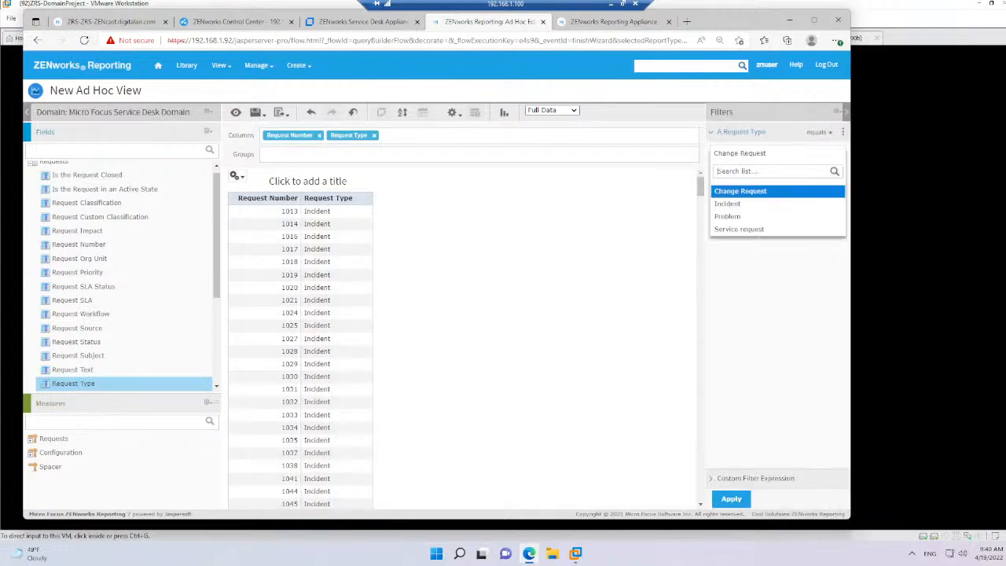
click(775, 228)
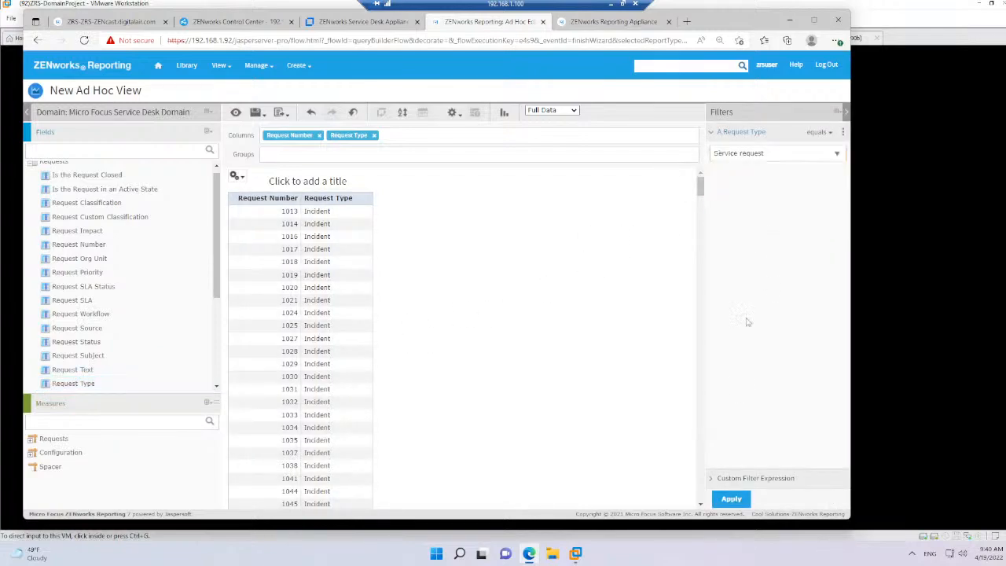
click(731, 499)
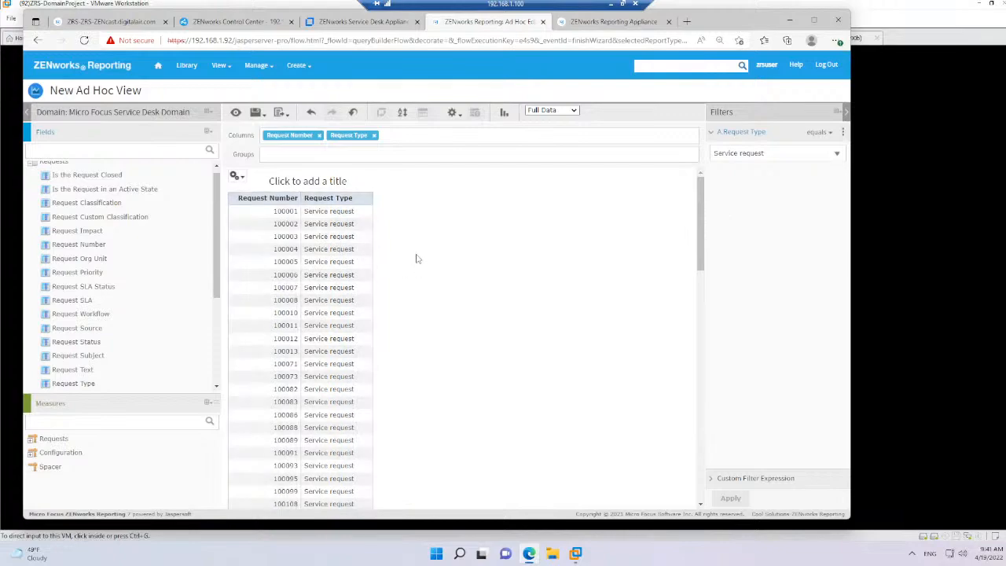
Set the view to Sample Data and title it "PFP-Service Request"
click(565, 112)
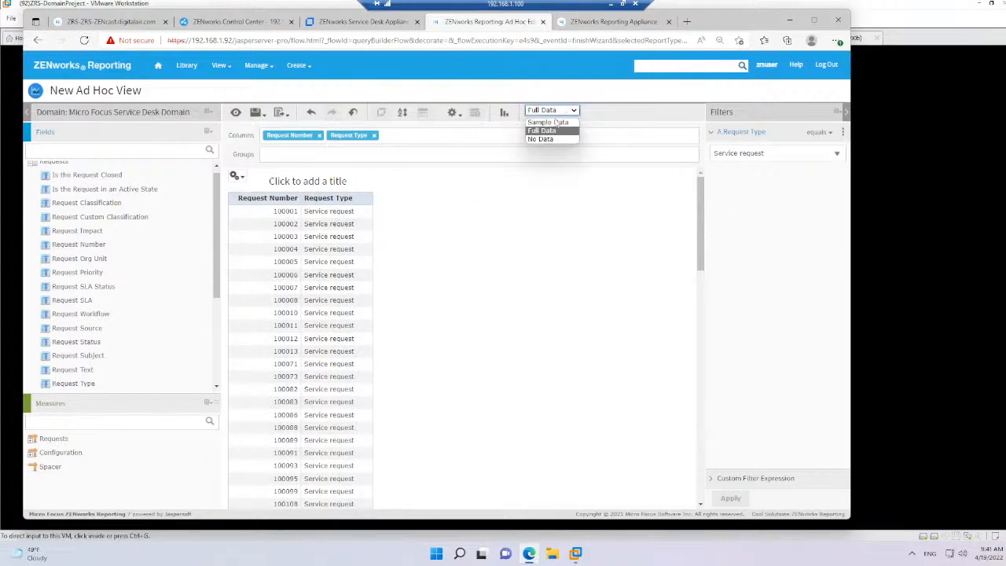
click(550, 122)
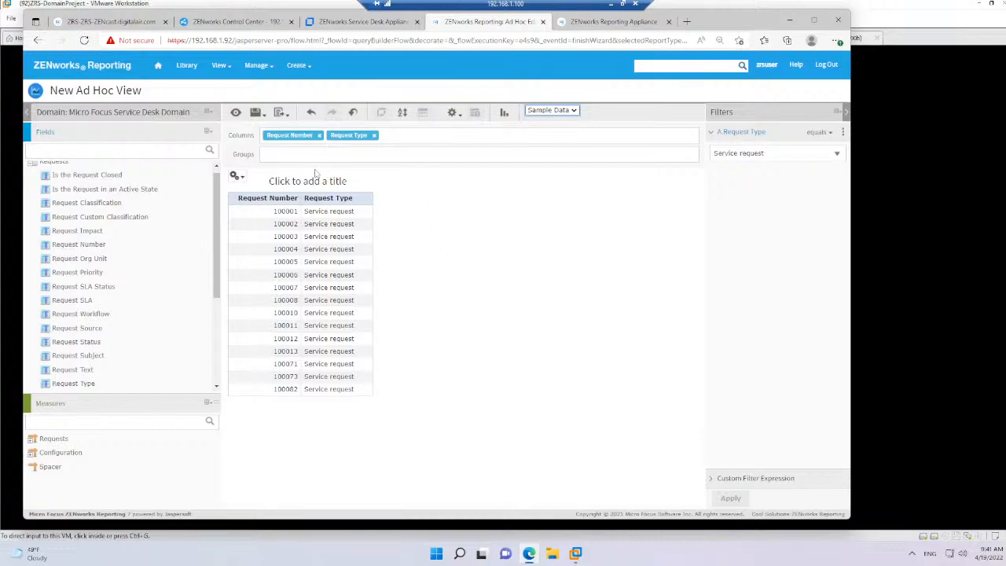
click(317, 180)
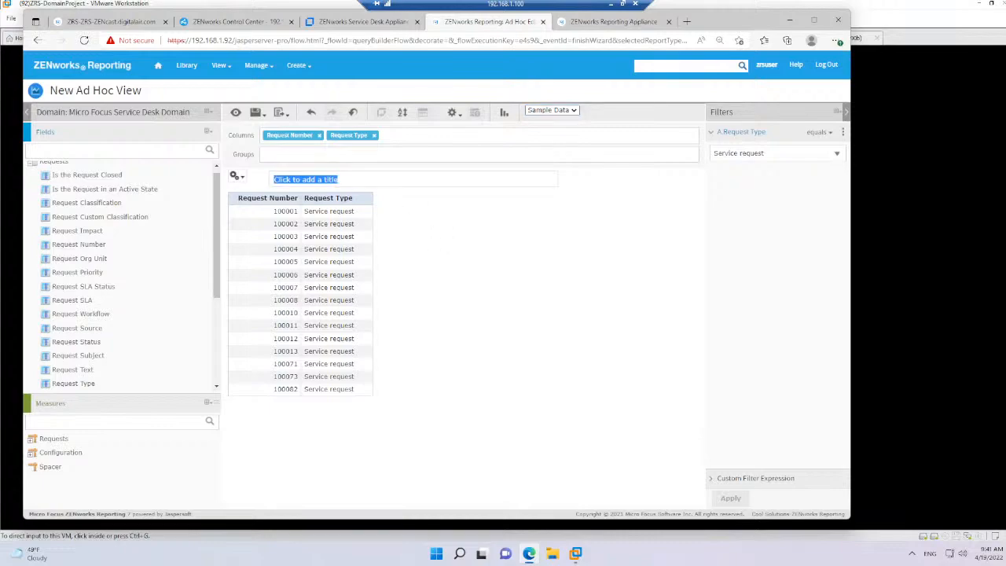
text(S)
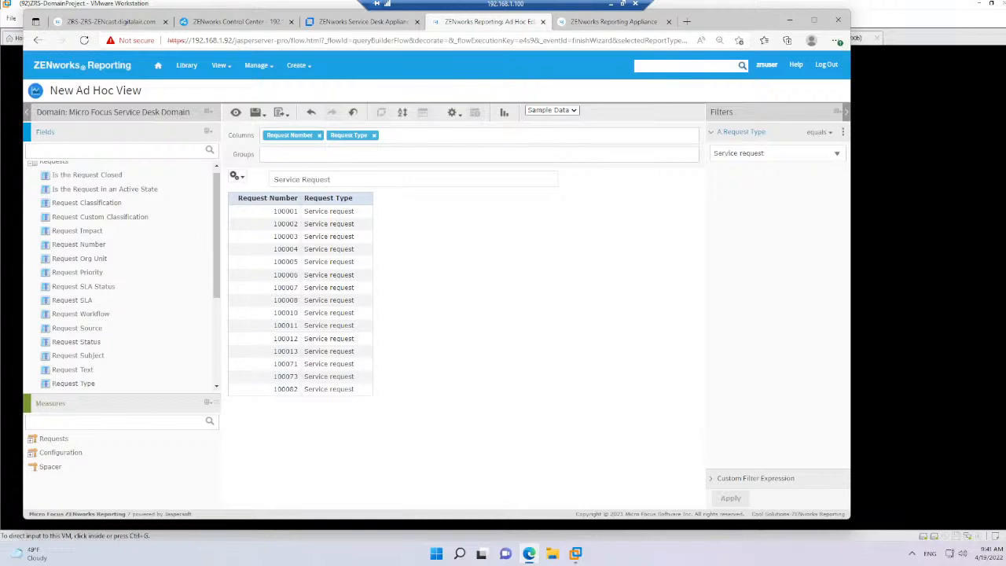
text(ervice Request)
key(Home)
text(PFP-)
Start saving the ad hoc view with a report, naming the data view "Ad Hoc View-SR's" and the report "Service Requests"
mouse_move(262, 115)
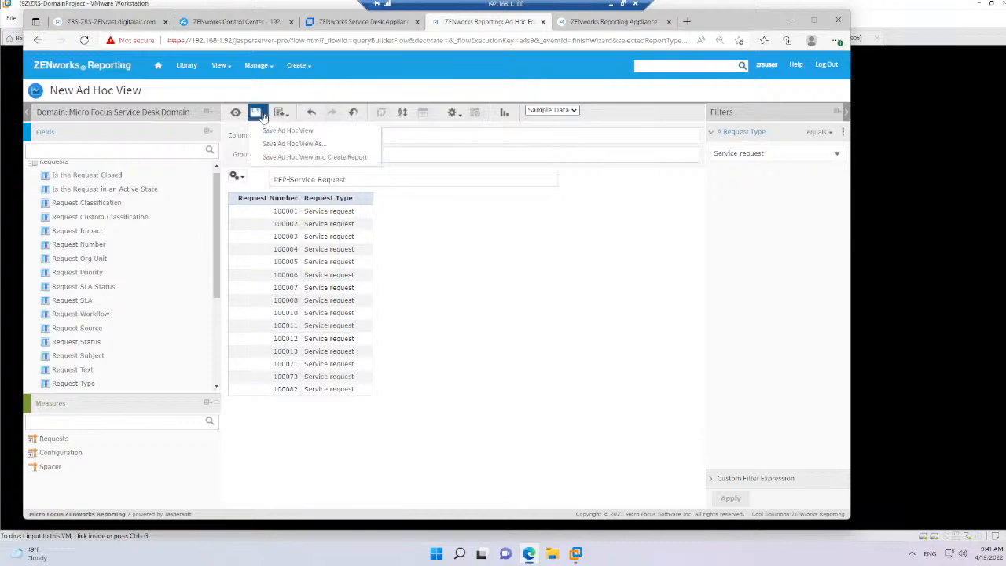
click(299, 160)
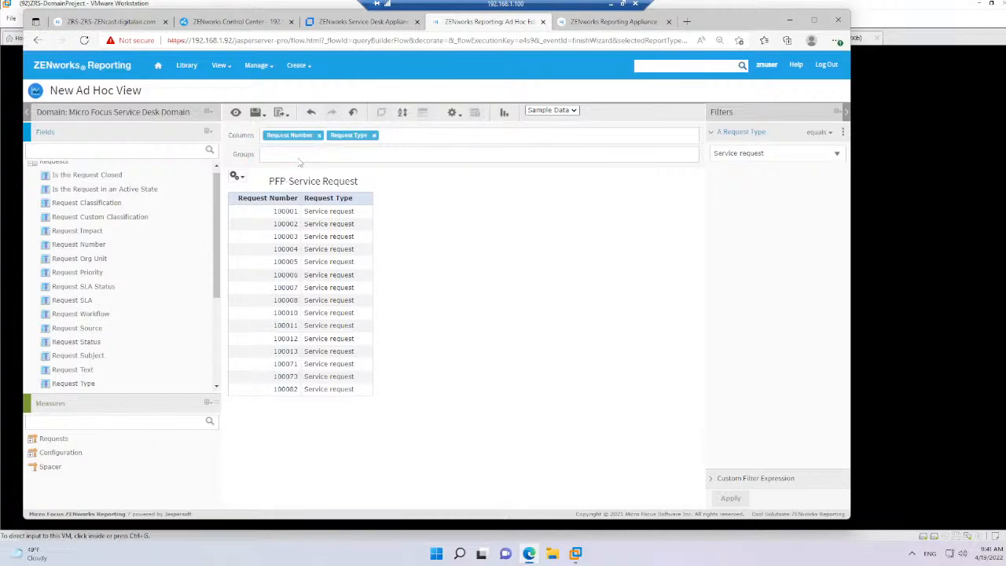
click(255, 112)
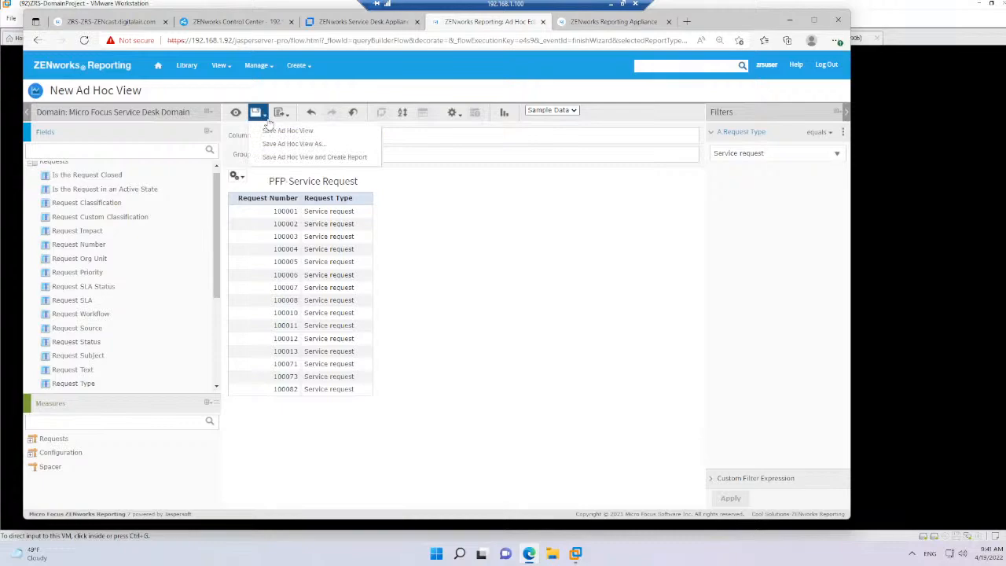
click(285, 158)
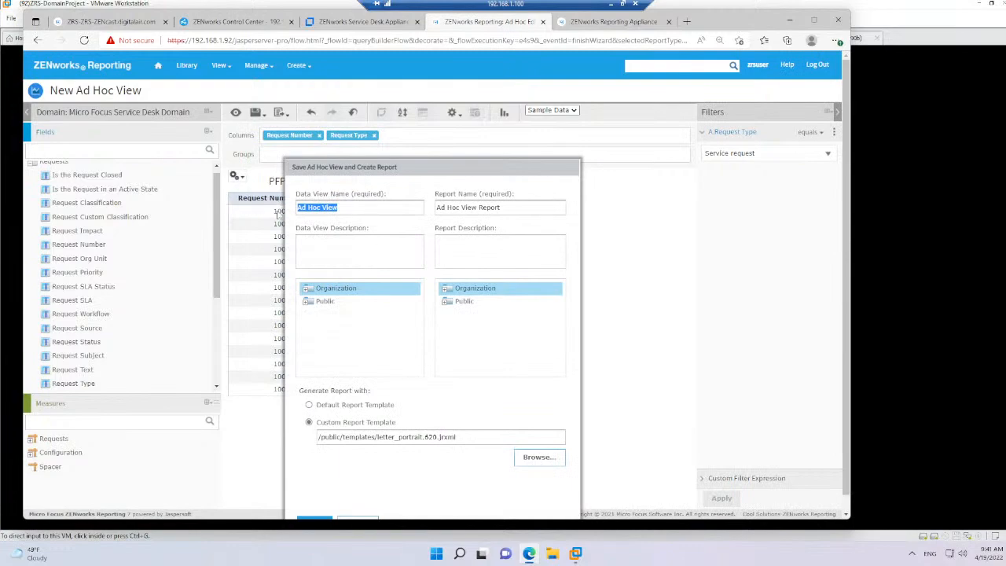
click(368, 209)
text(-SR's)
drag(501, 208, 430, 205)
text(Service)
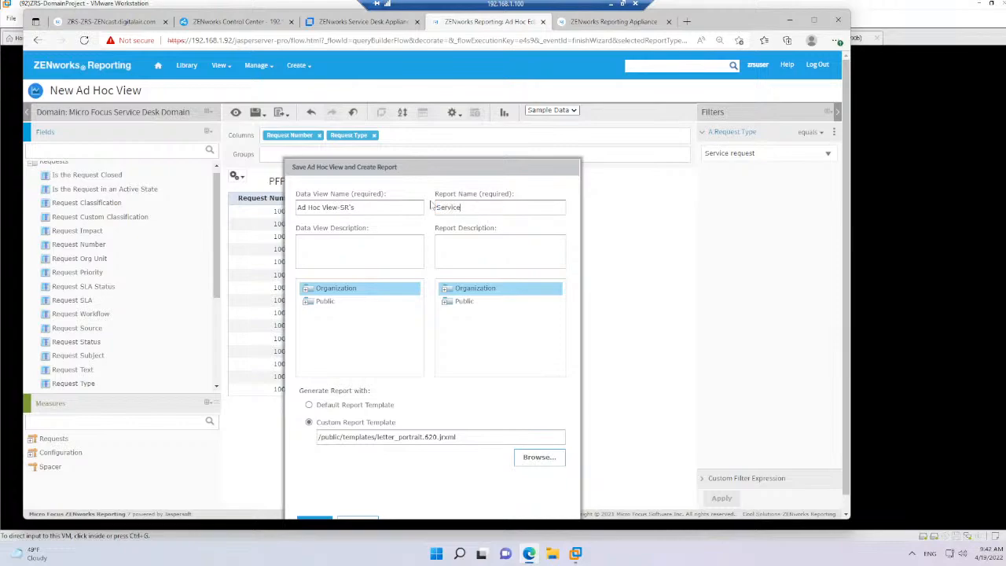
text( Requests)
Choose the PFP Ticket Information folder under Public as the destination for both the data view and the report
click(307, 302)
click(344, 368)
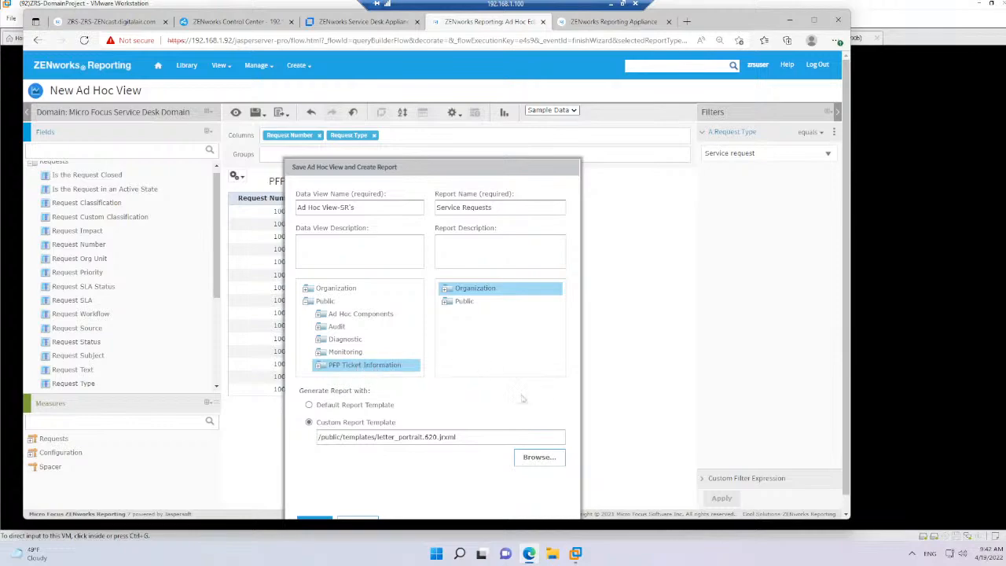
scroll(568, 364, down, 1)
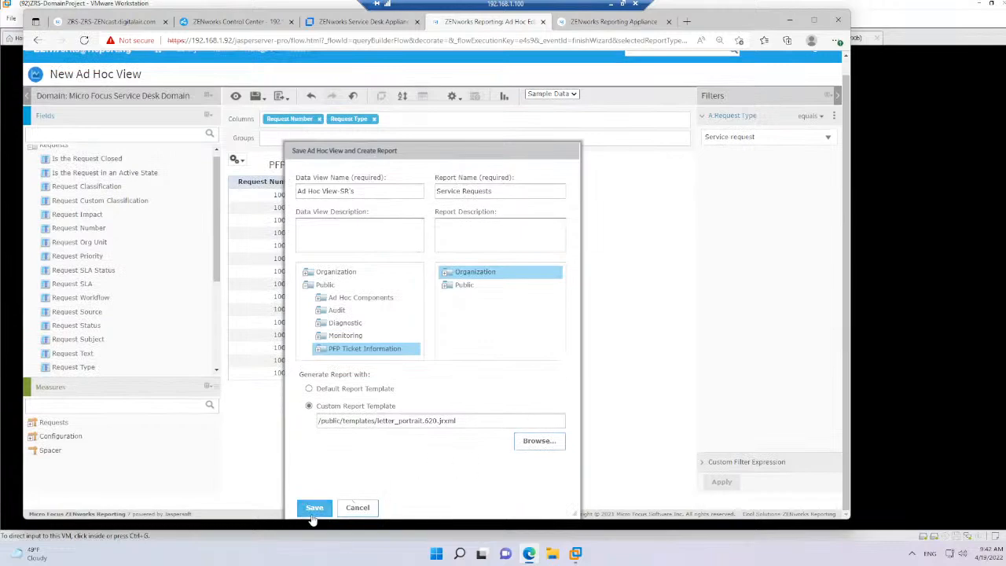
click(450, 286)
click(503, 349)
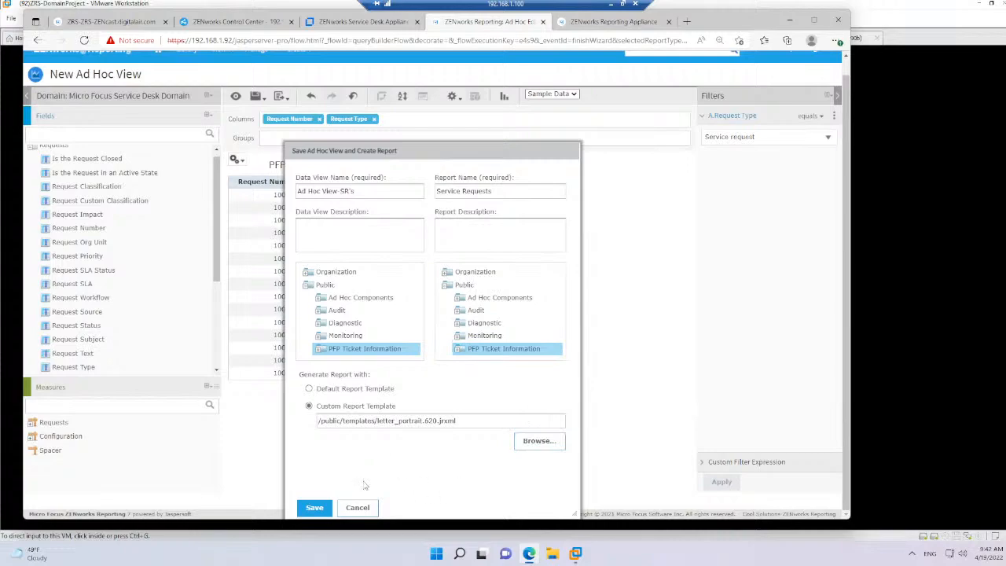
Save the ad hoc view together with its report and look for both in the Library
click(314, 507)
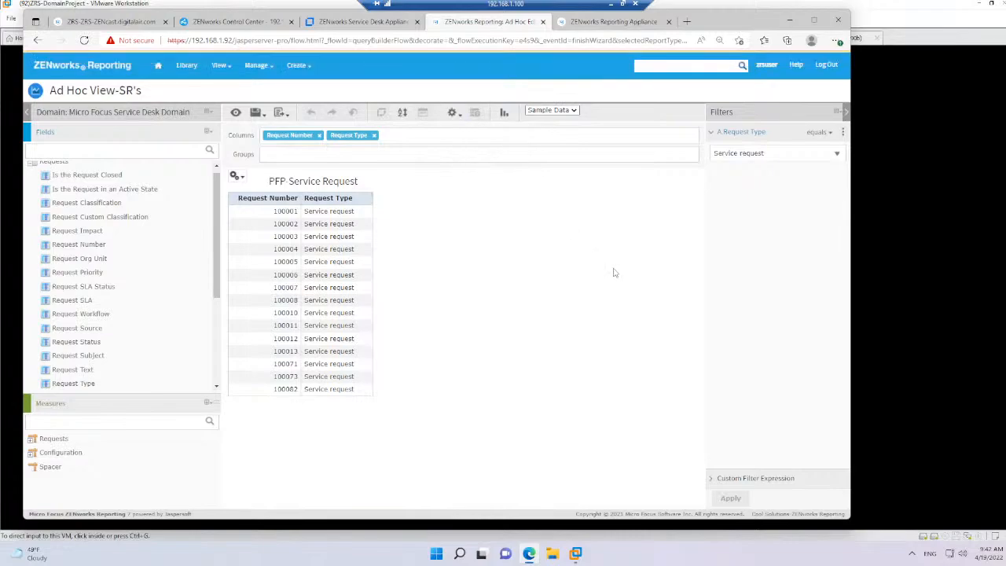
click(186, 65)
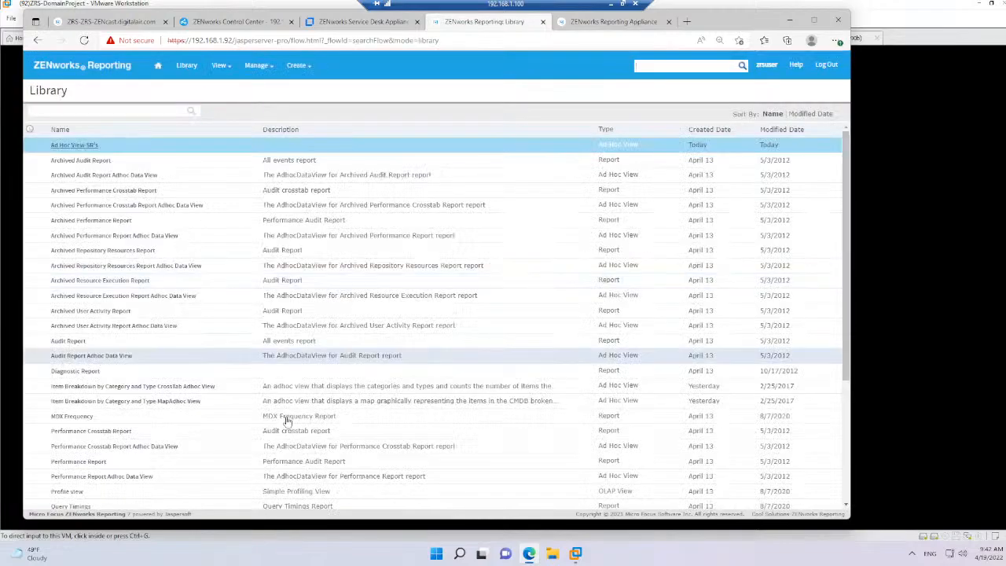
scroll(209, 389, down, 5)
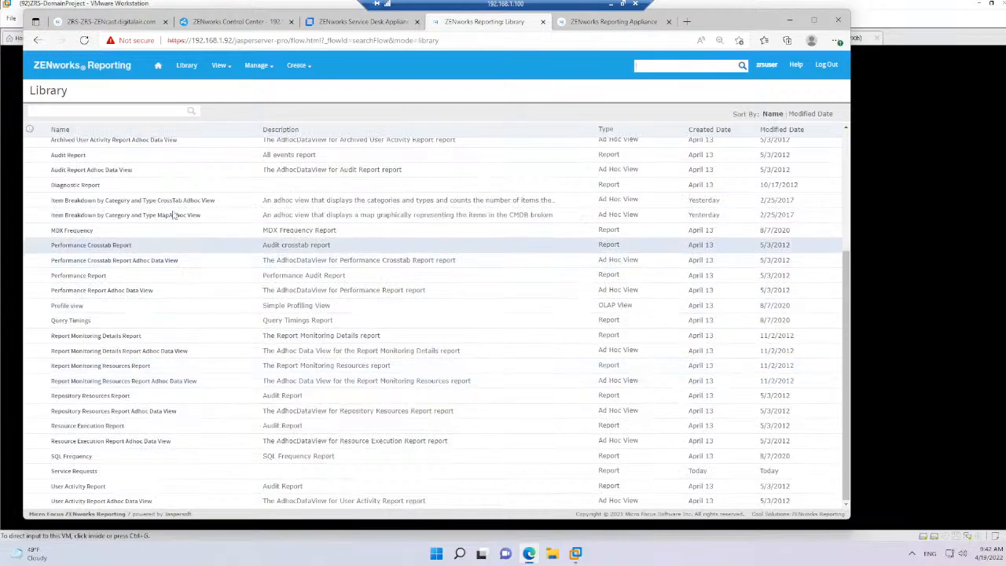
Open the Service Requests report from the PFP Ticket Information folder in the Repository
mouse_move(214, 69)
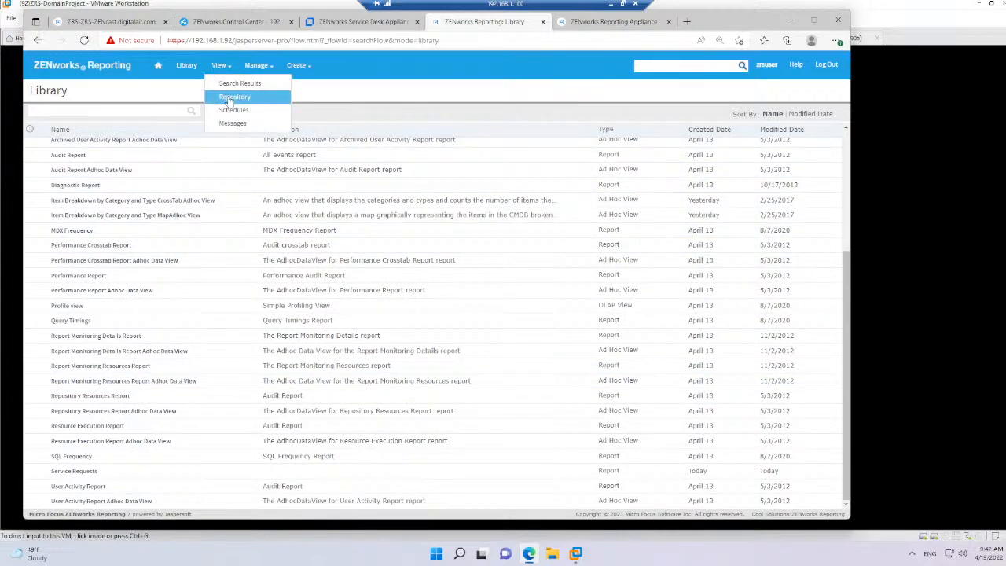
click(228, 97)
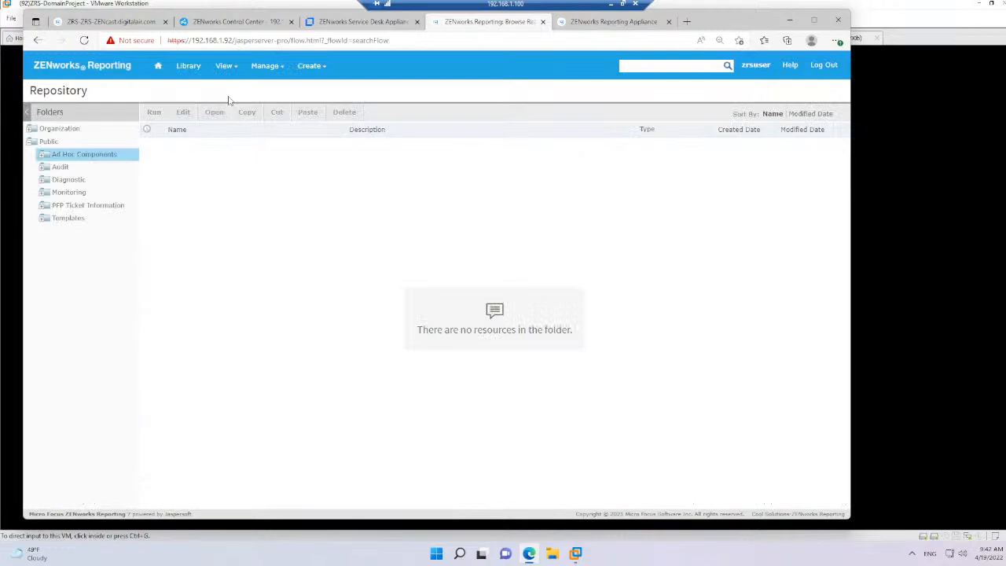
click(91, 206)
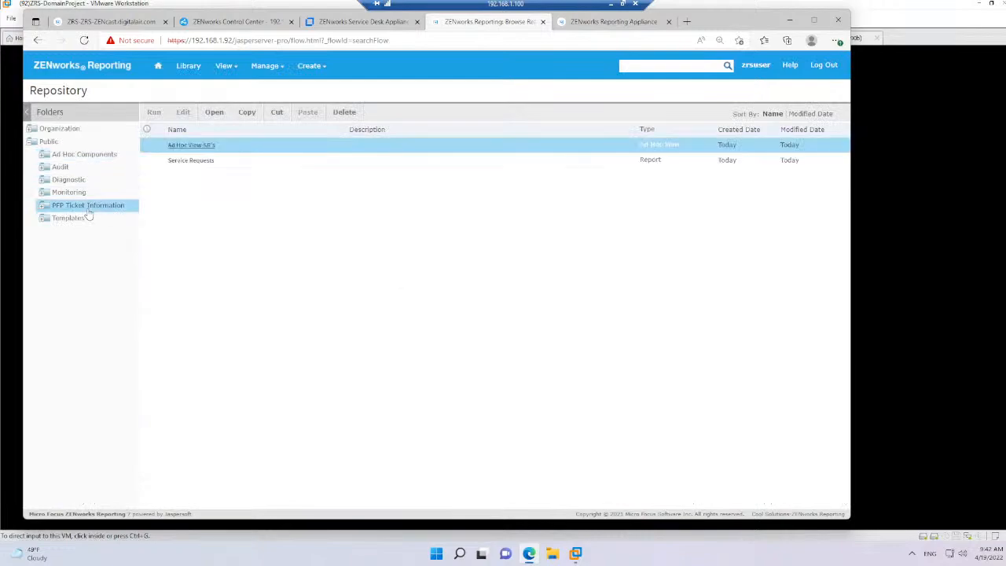
click(193, 161)
double_click(213, 163)
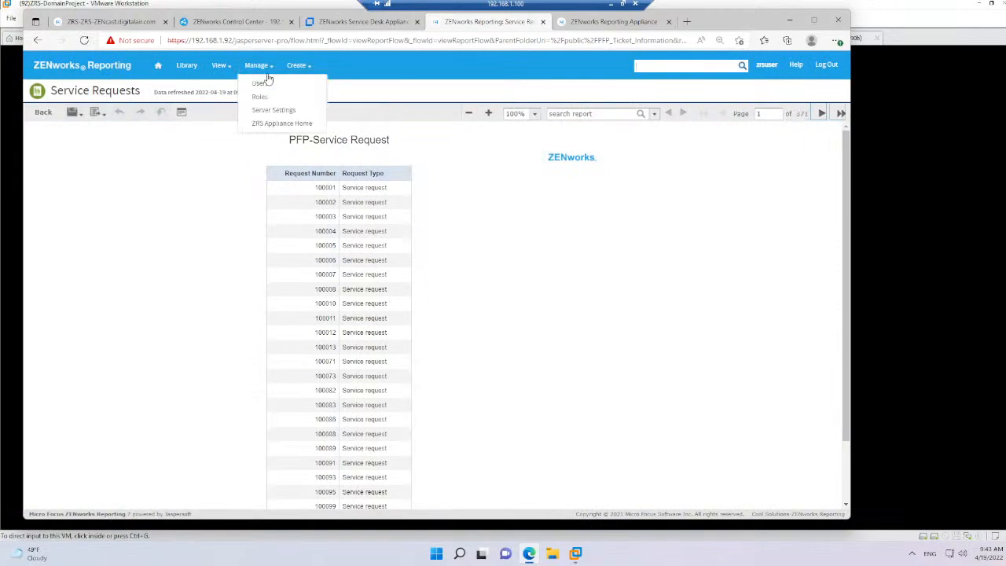
Open Ad Hoc View-SR's from the Repository and apply a Request Type filter value of Incident
mouse_move(223, 69)
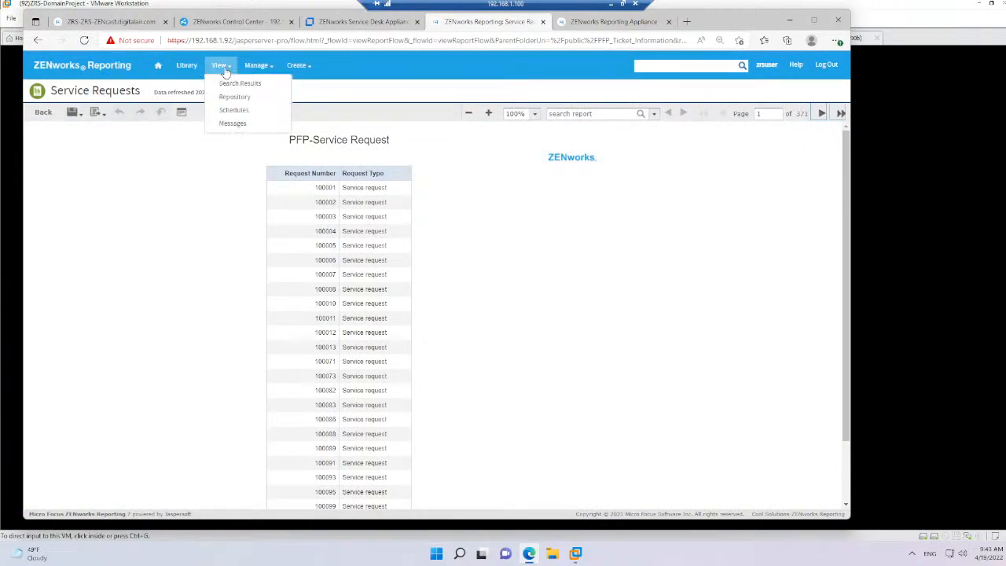
click(234, 97)
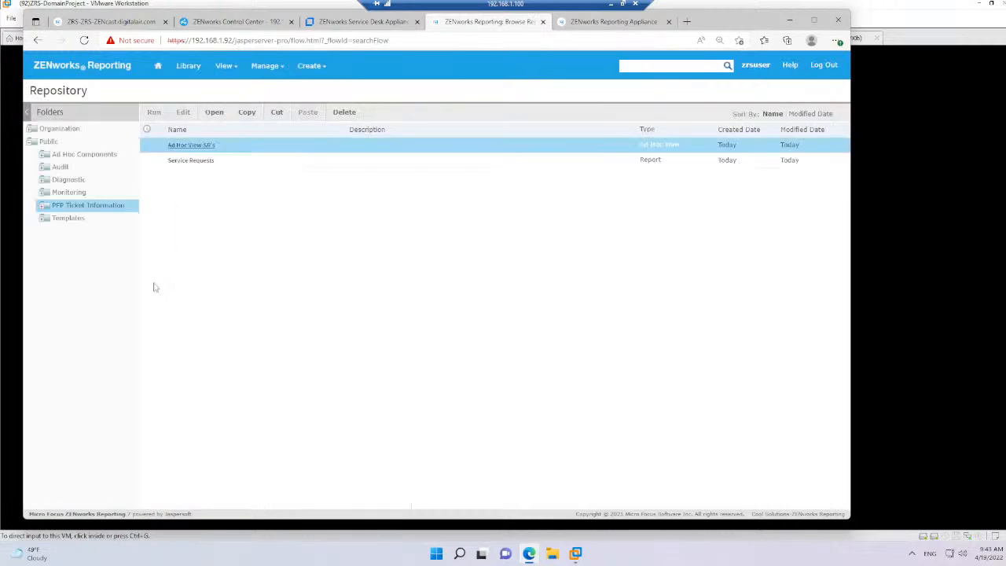
click(199, 146)
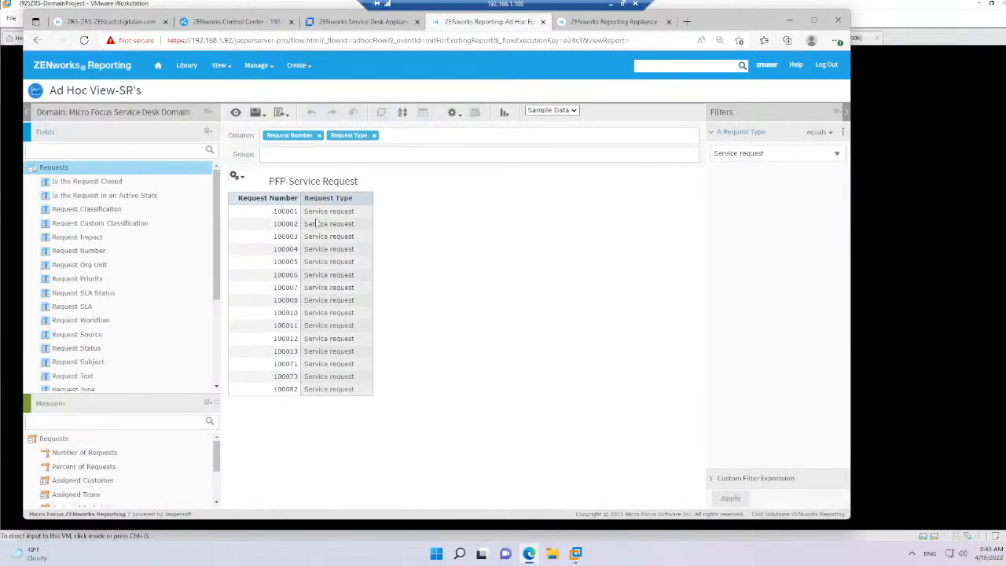
click(784, 156)
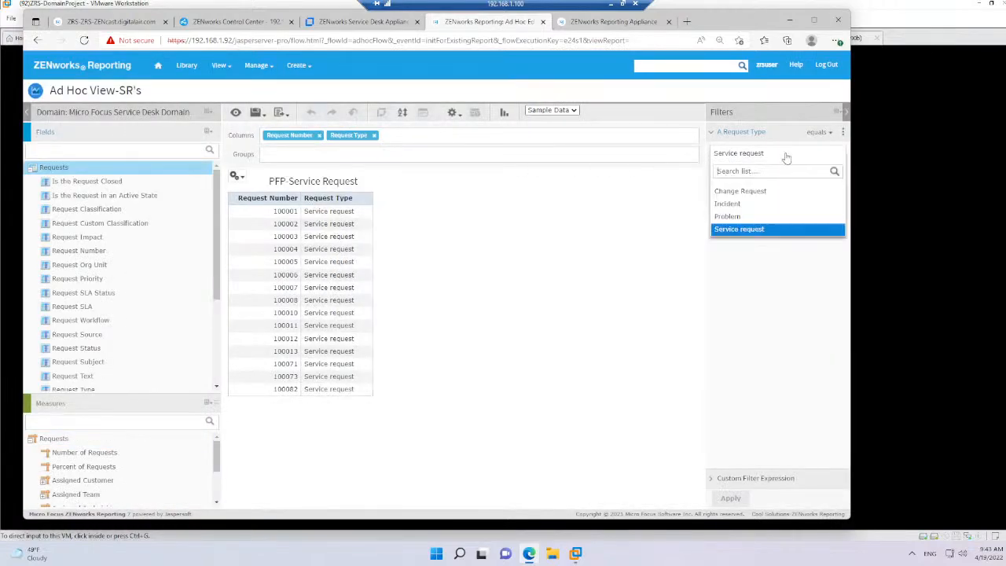
click(740, 207)
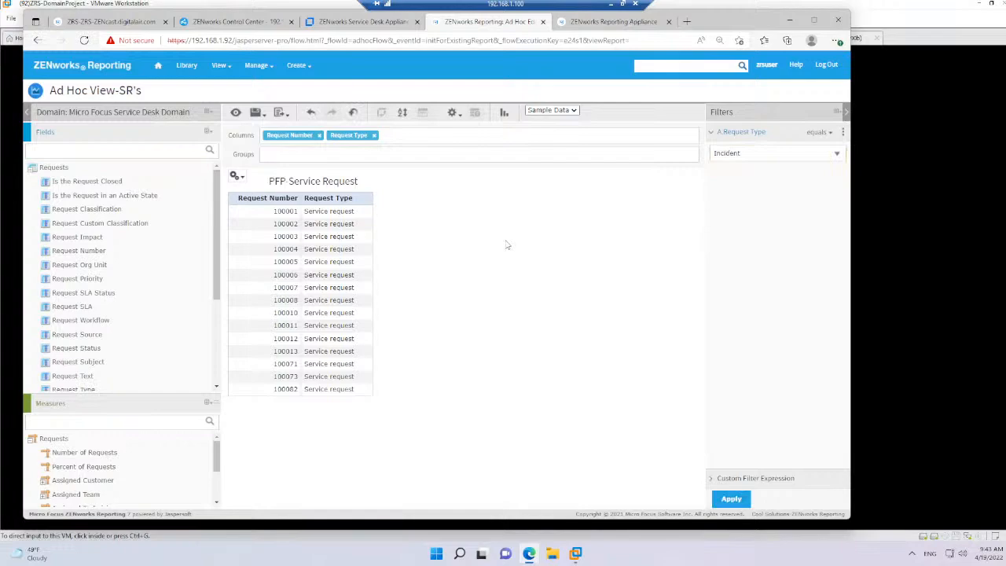
click(730, 500)
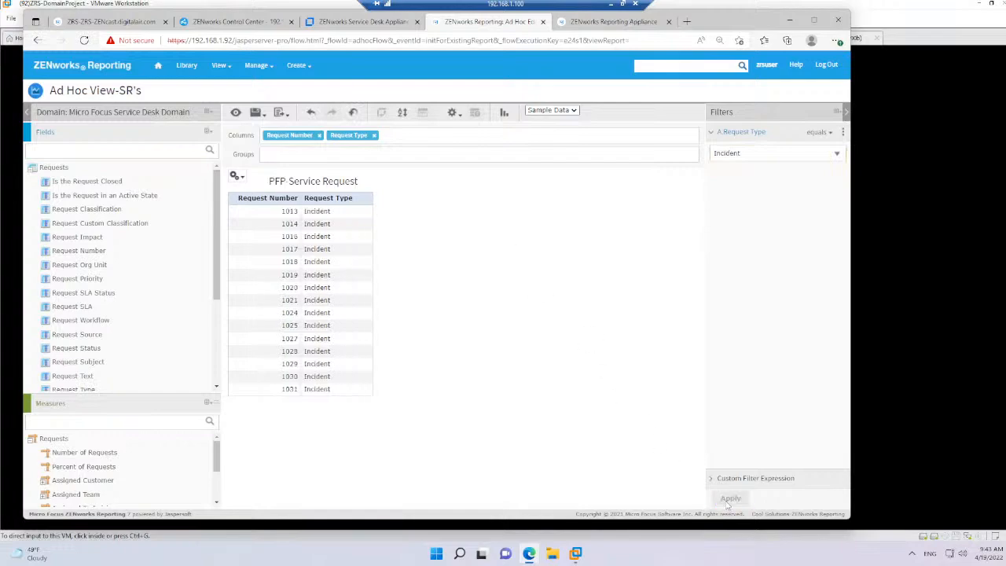
Start saving the modified ad hoc view as a new view with its own report, keeping the dependent Service Requests report out of the change
click(258, 115)
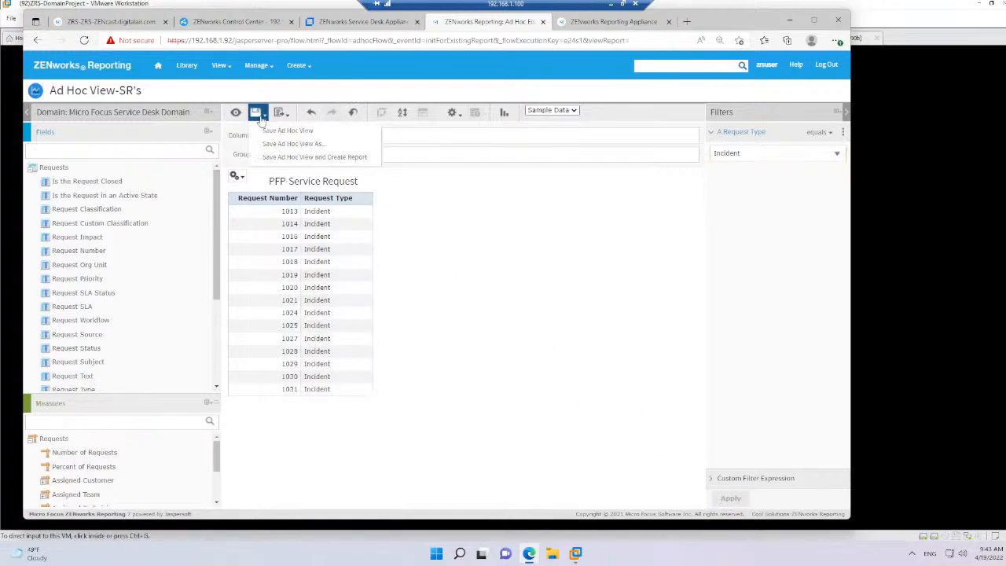
click(262, 120)
click(264, 120)
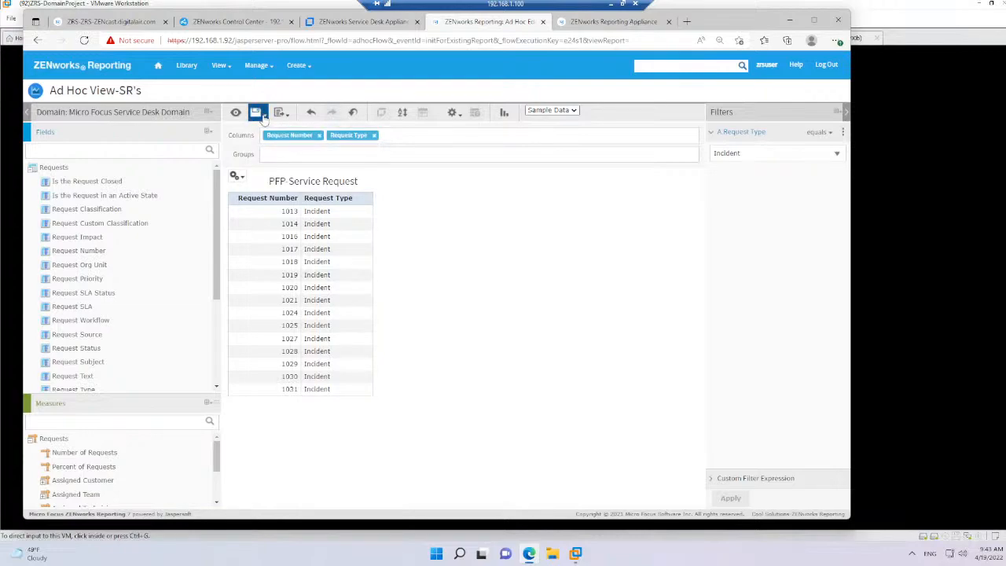
click(264, 118)
click(276, 158)
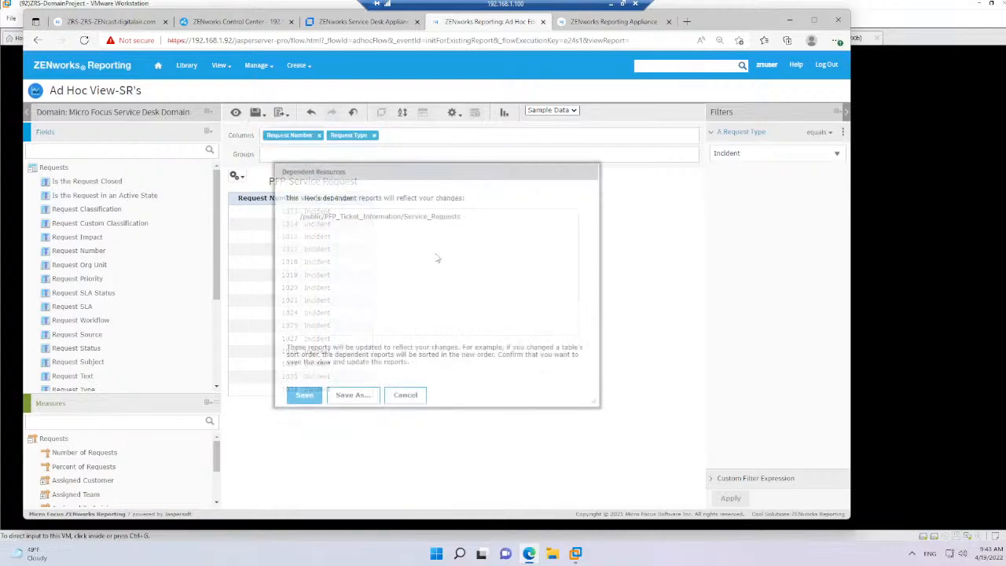
click(341, 399)
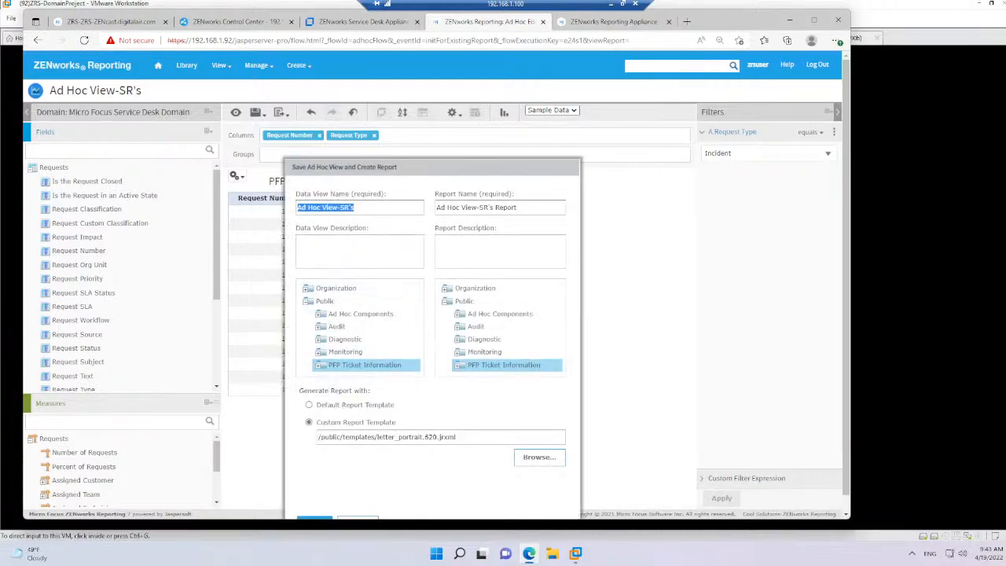
Name the data view "Ad Hoc View-Incidents" and the report "Ad Hoc View-Incidents Report", and save both in PFP Ticket Information
click(356, 207)
drag(340, 207, 356, 207)
text(Incident)
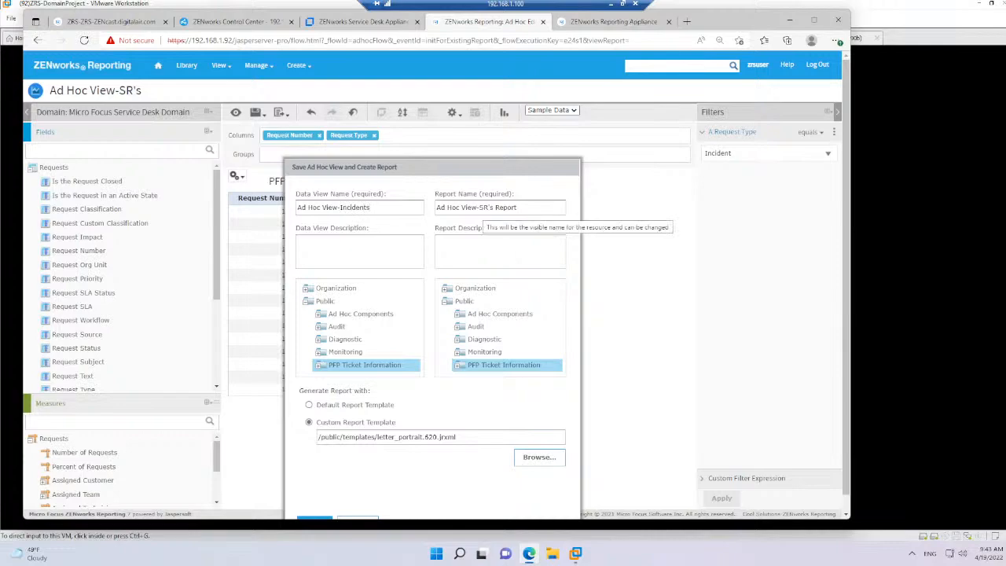
drag(480, 207, 488, 207)
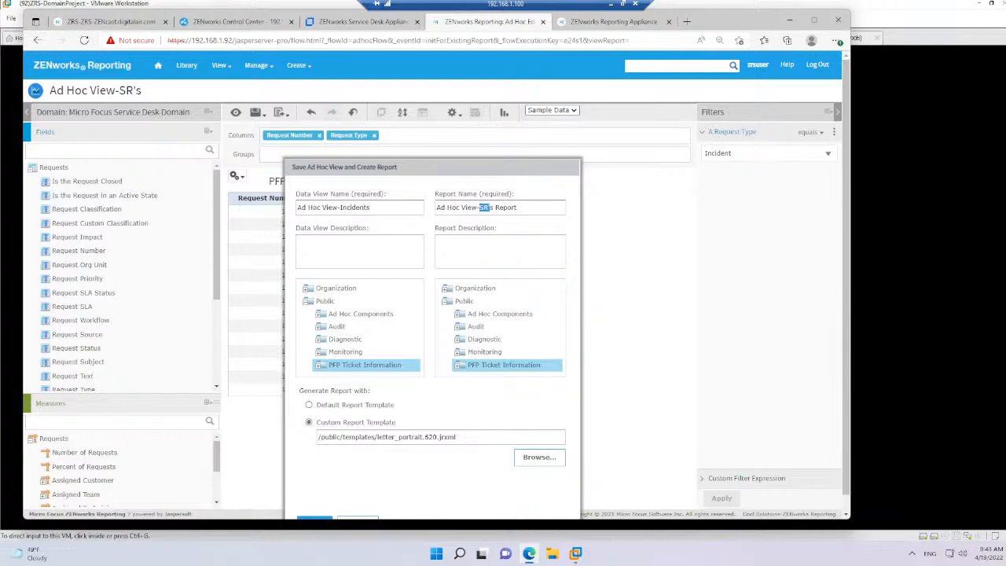
text(Incident)
scroll(449, 456, down, 1)
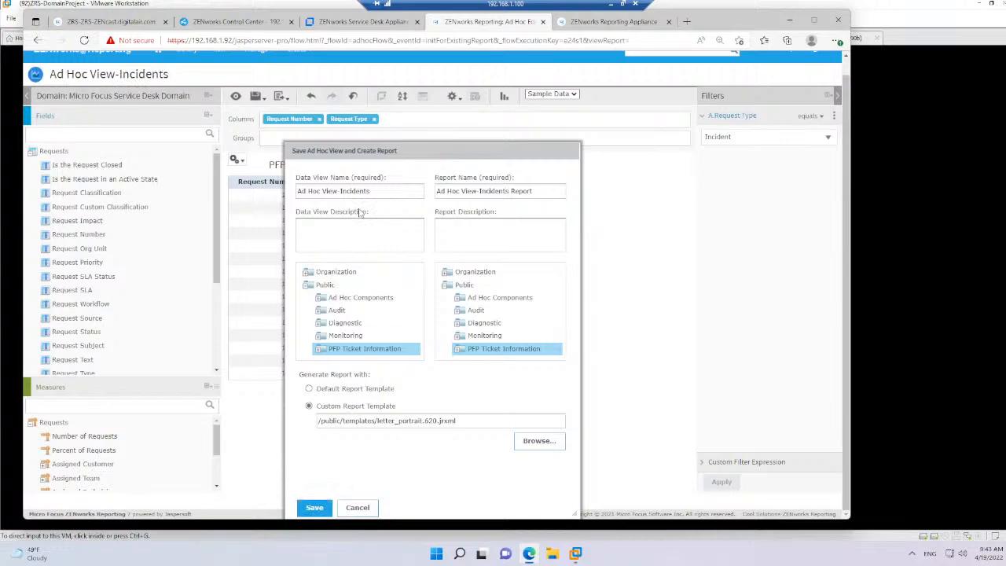
key(Return)
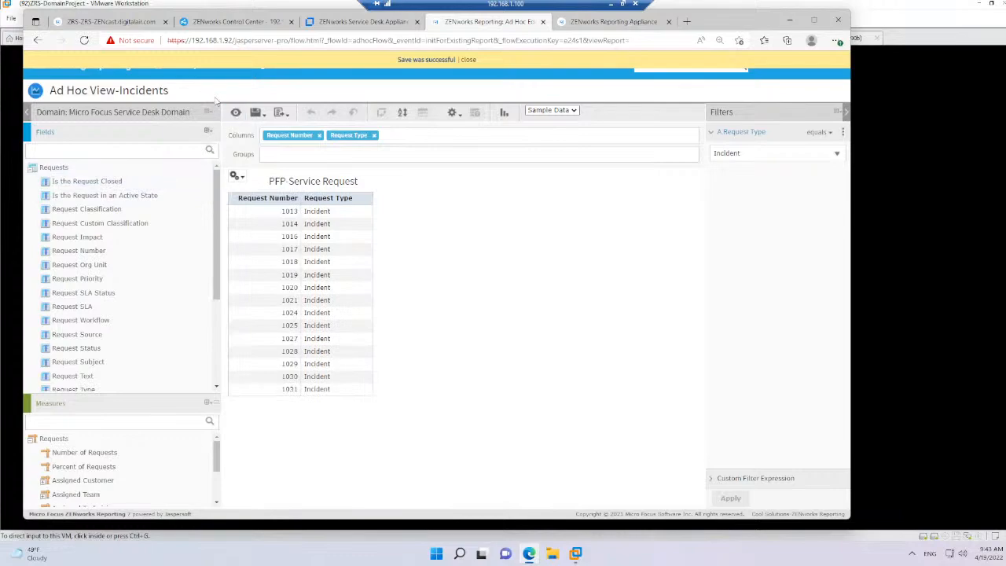
Check the Library and the Repository's PFP Ticket Information folder for the saved incident view and report
click(187, 73)
mouse_move(218, 67)
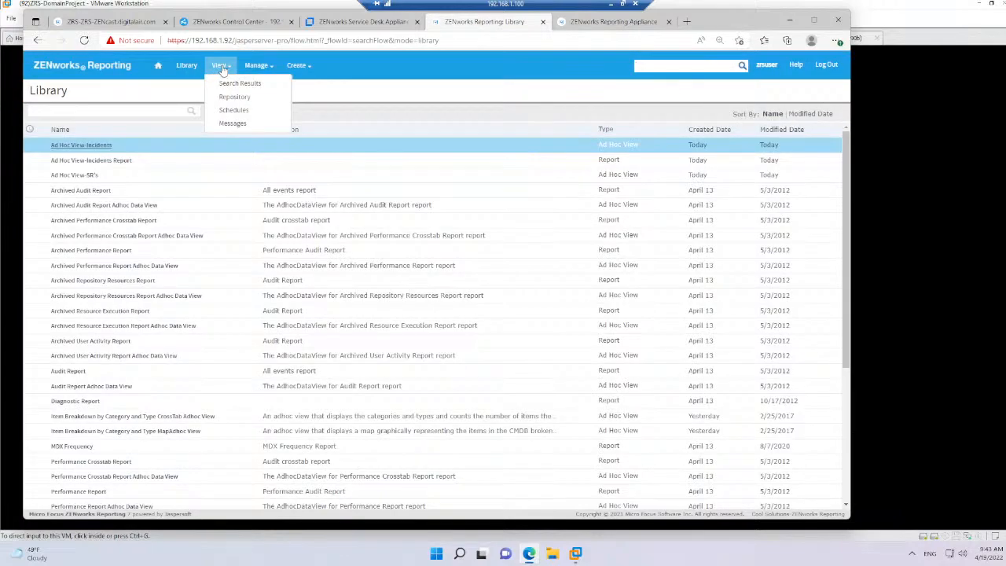
click(234, 97)
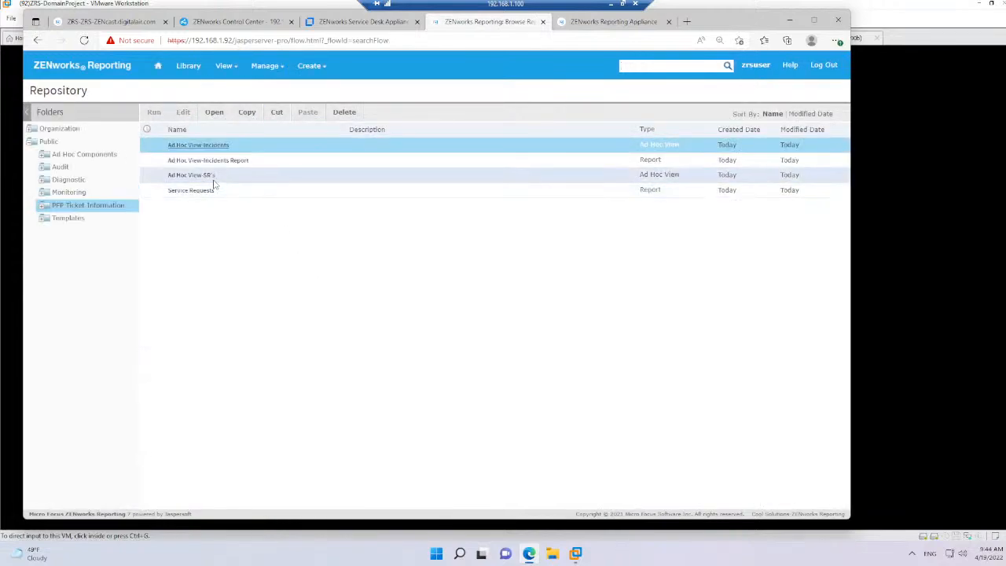
Add a folder named "ZCM Reports" under Public in the Repository and open it
click(49, 142)
right_click(49, 142)
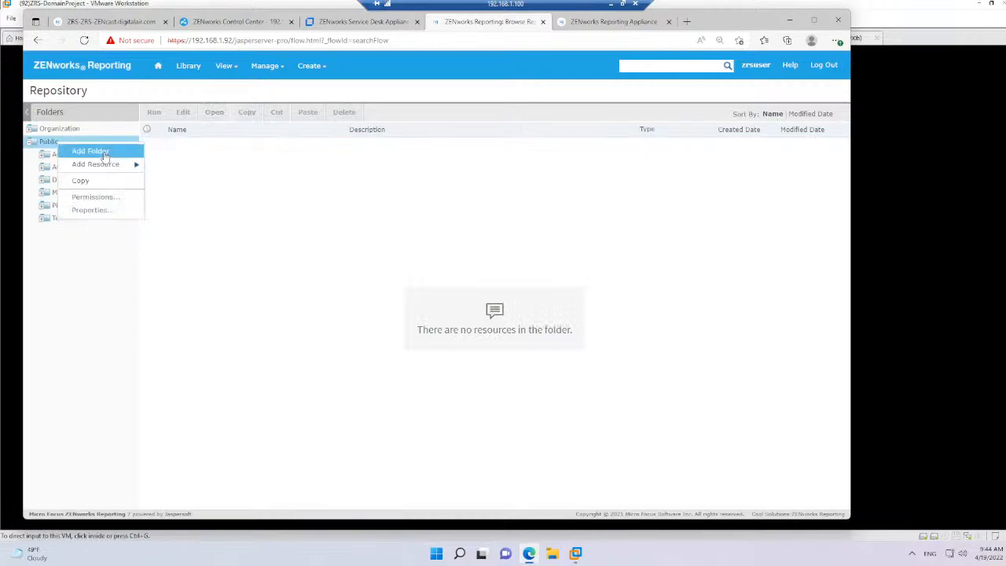
click(91, 150)
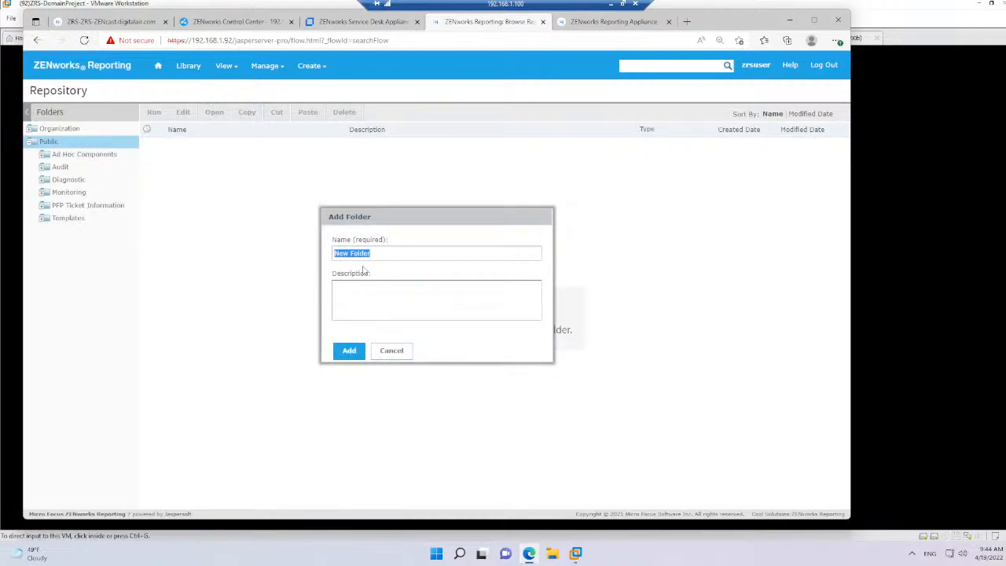
text(ZCM Reports)
click(348, 351)
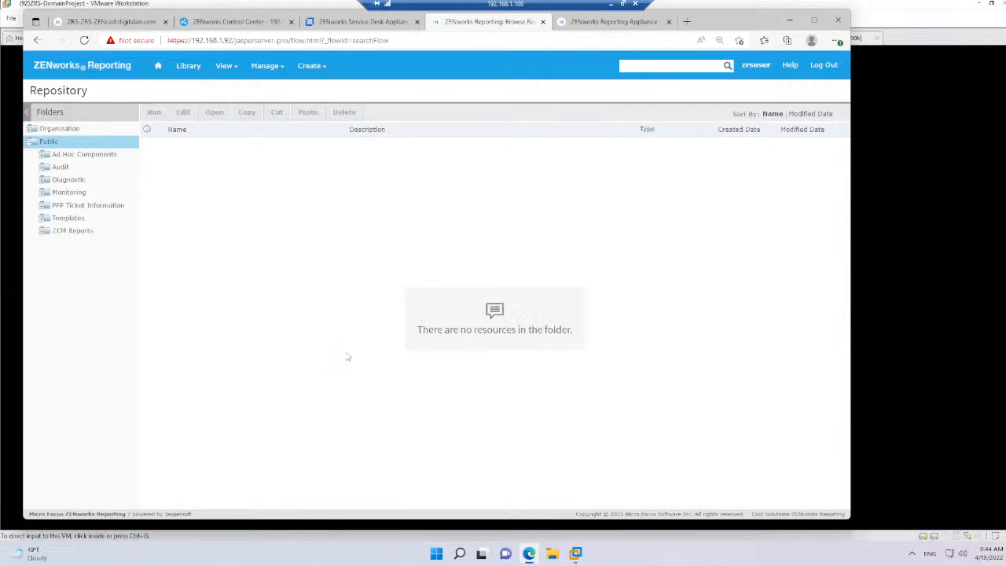
click(57, 232)
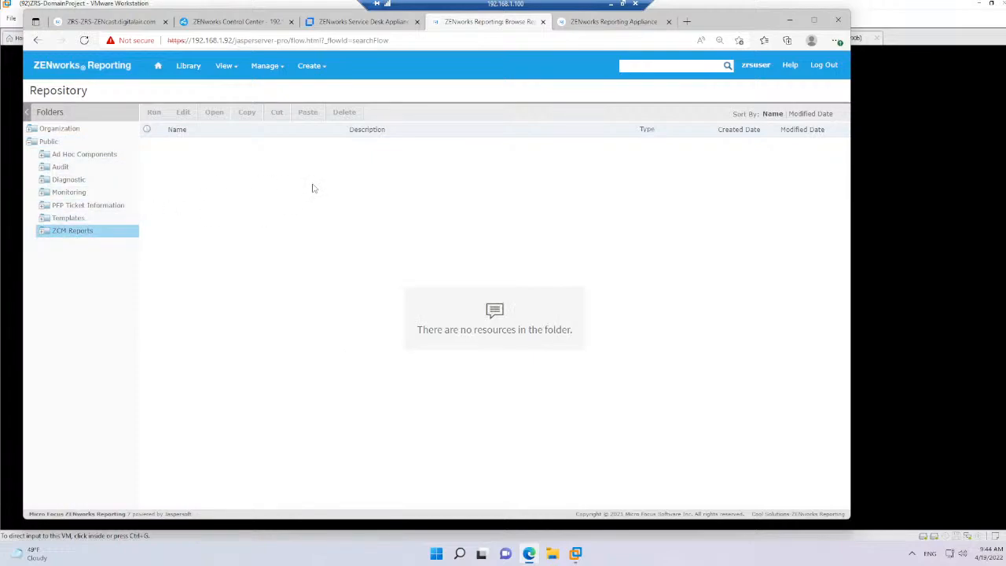
Open the Service Requests report from the Library, page through its first few pages, and return to the Library
mouse_move(228, 73)
scroll(140, 340, down, 5)
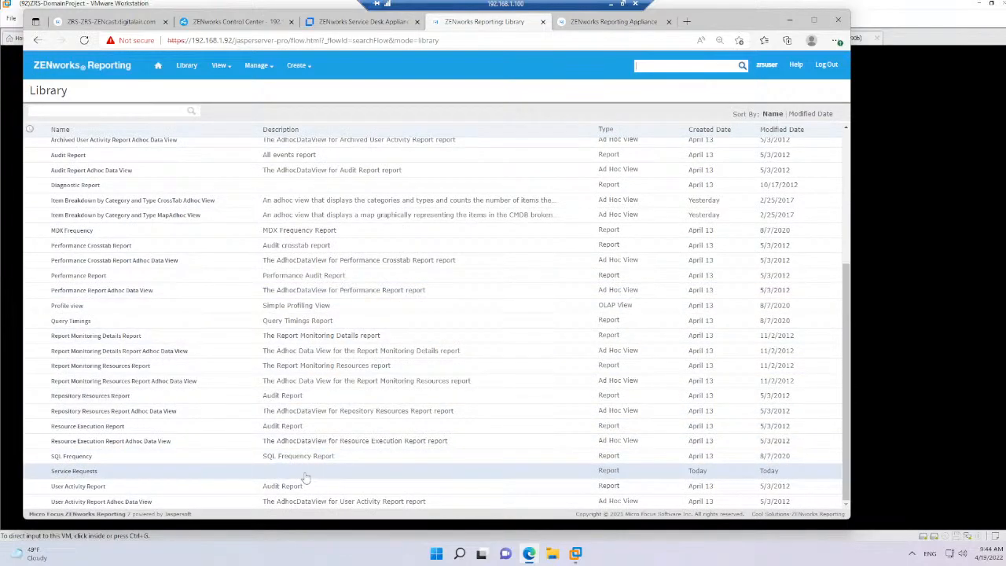
click(72, 473)
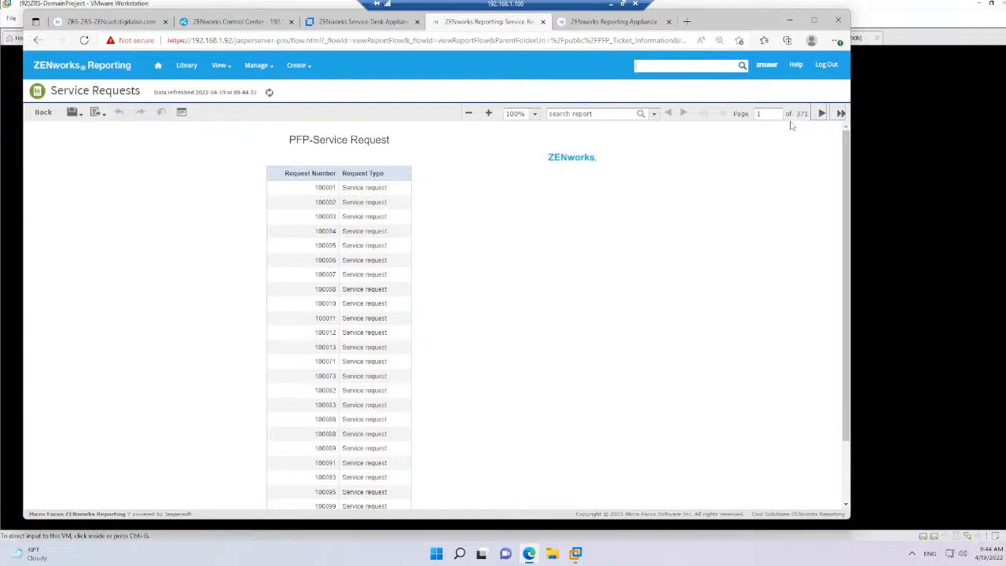
click(819, 114)
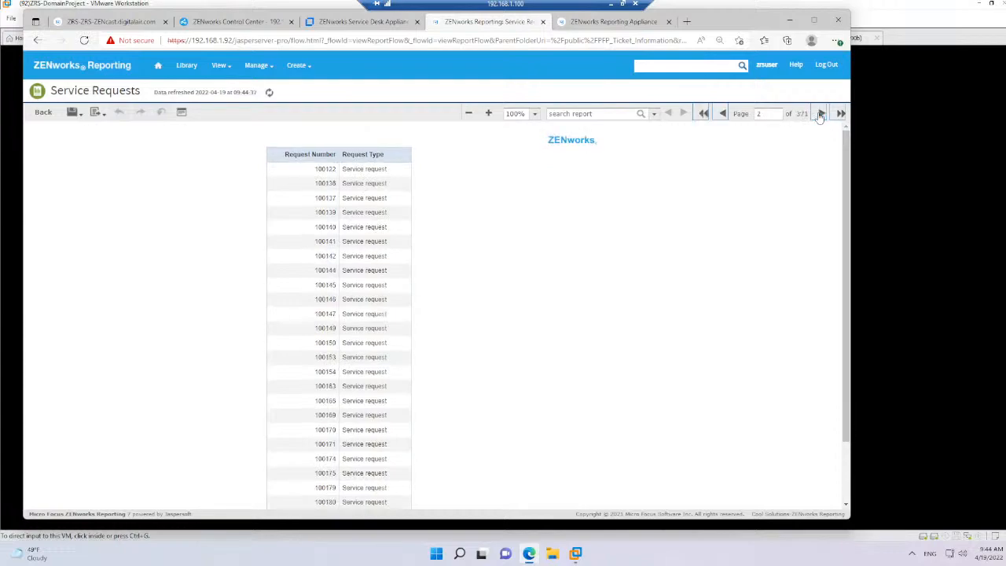
click(821, 114)
click(821, 114)
click(183, 68)
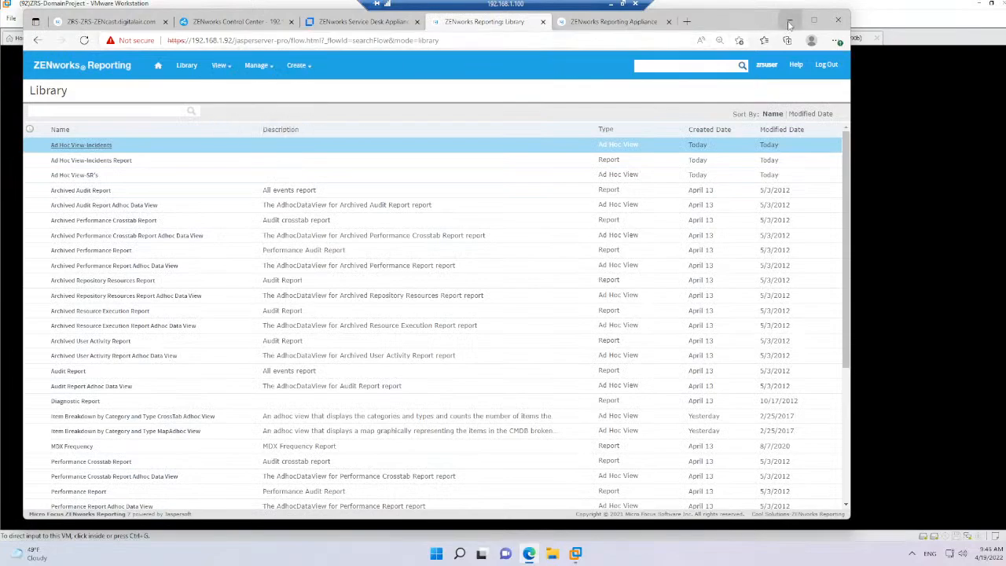
Look over the Service Desk Appliance and Control Center pages, and dismiss the communication error on the Reporting Appliance's Online Update page
click(350, 22)
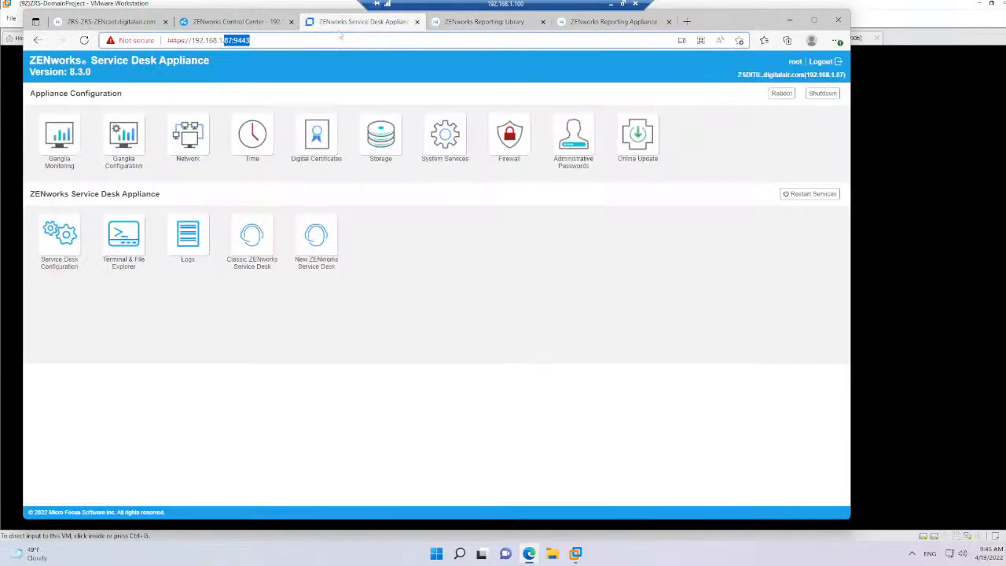
click(234, 23)
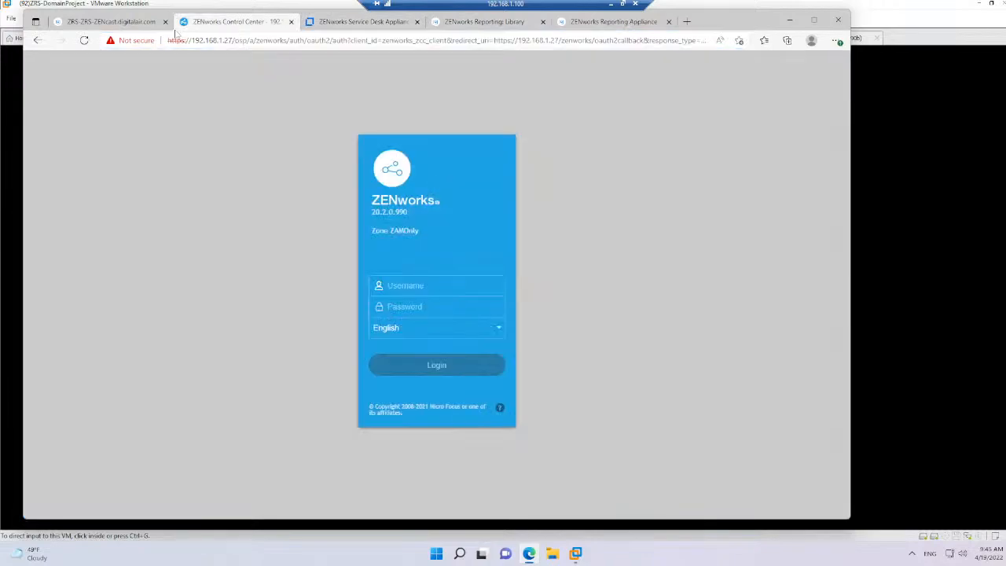
click(114, 23)
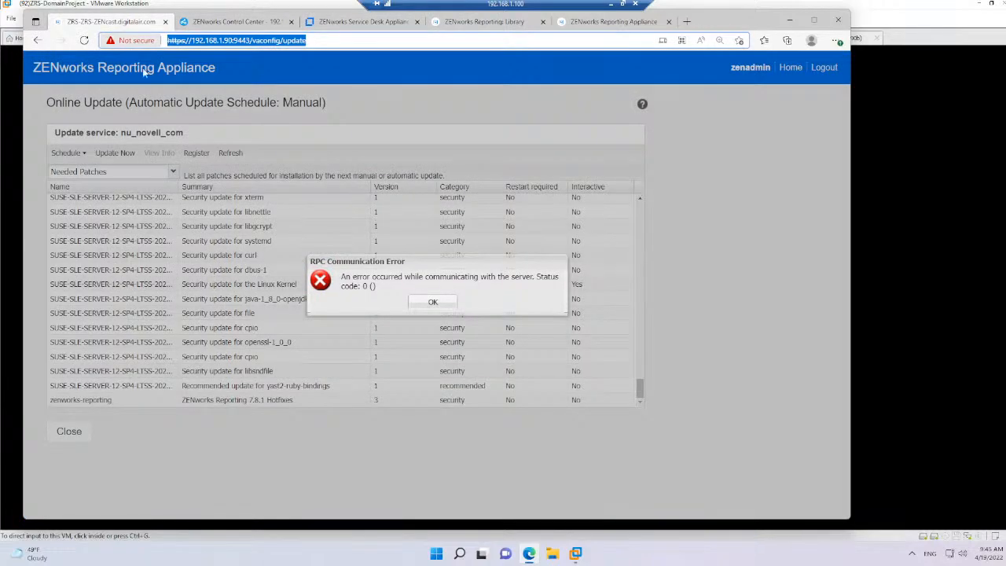
click(437, 311)
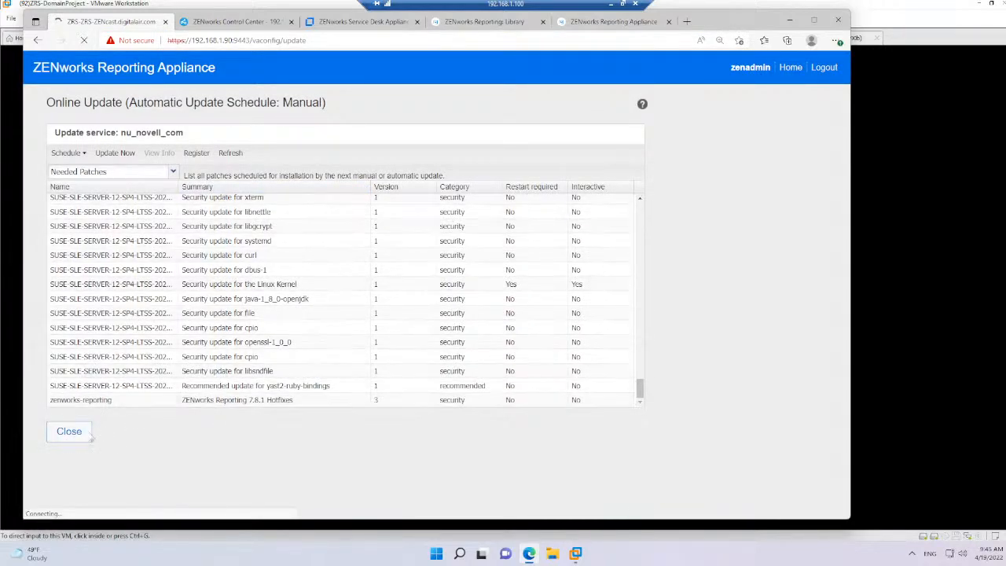
Leave Online Update, sign in to the Reporting Appliance as root with the account password, and confirm the needed reboot
click(72, 433)
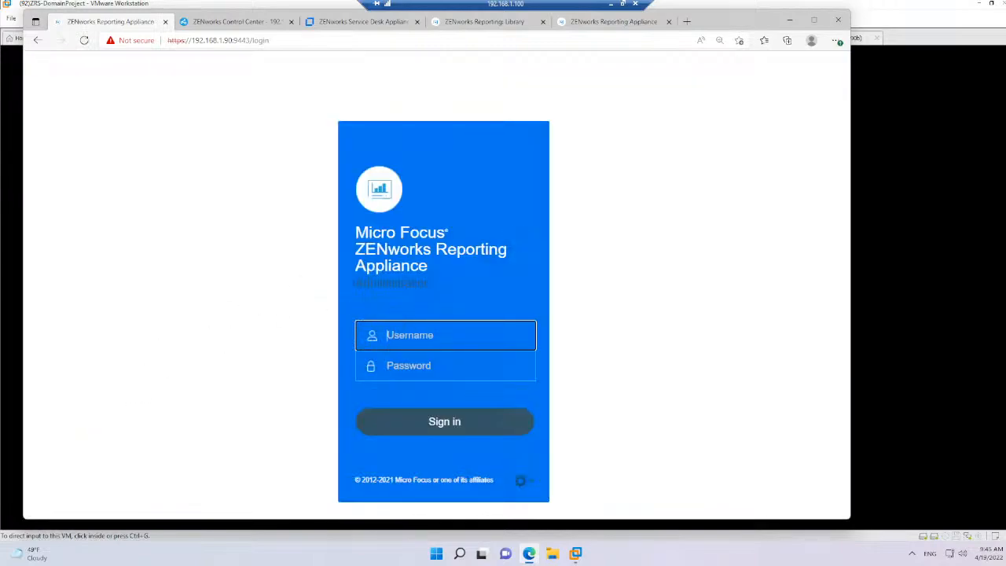
text(root)
key(Tab)
text(***)
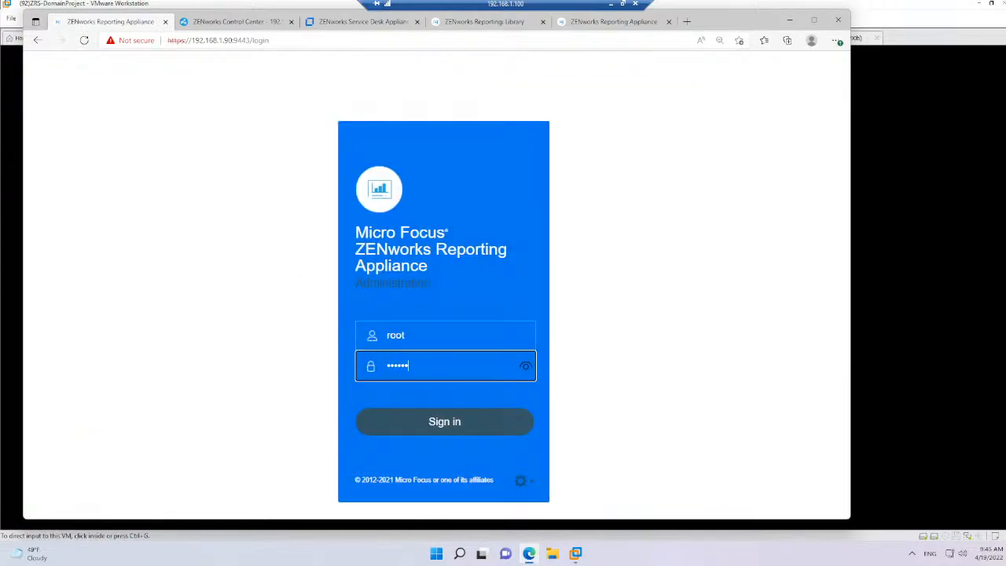
key(Return)
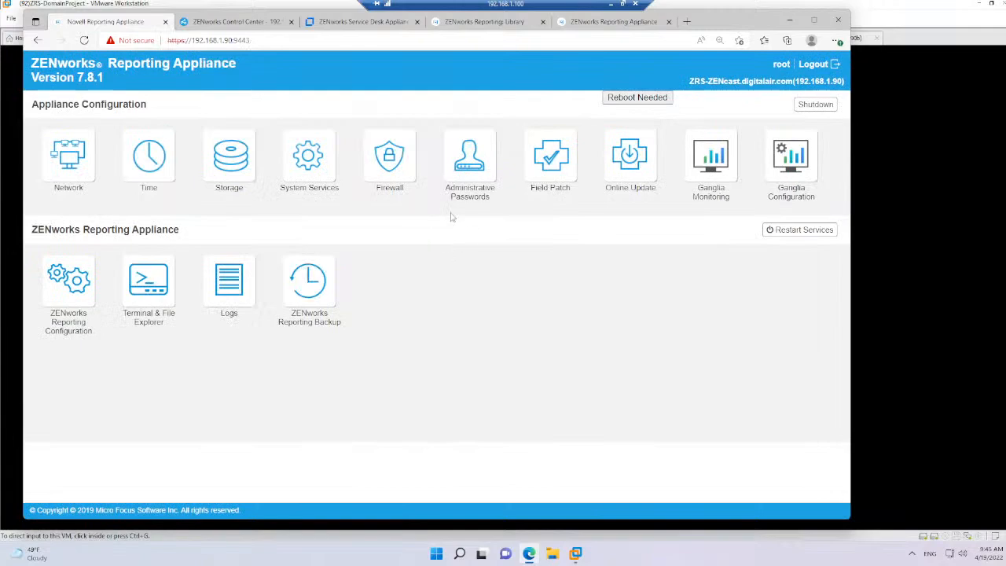
click(637, 101)
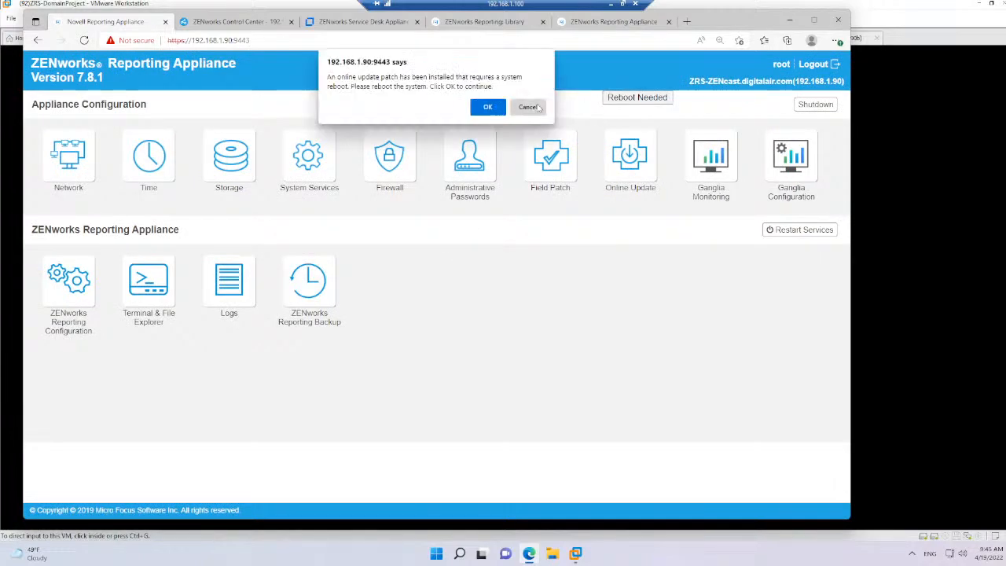
click(489, 108)
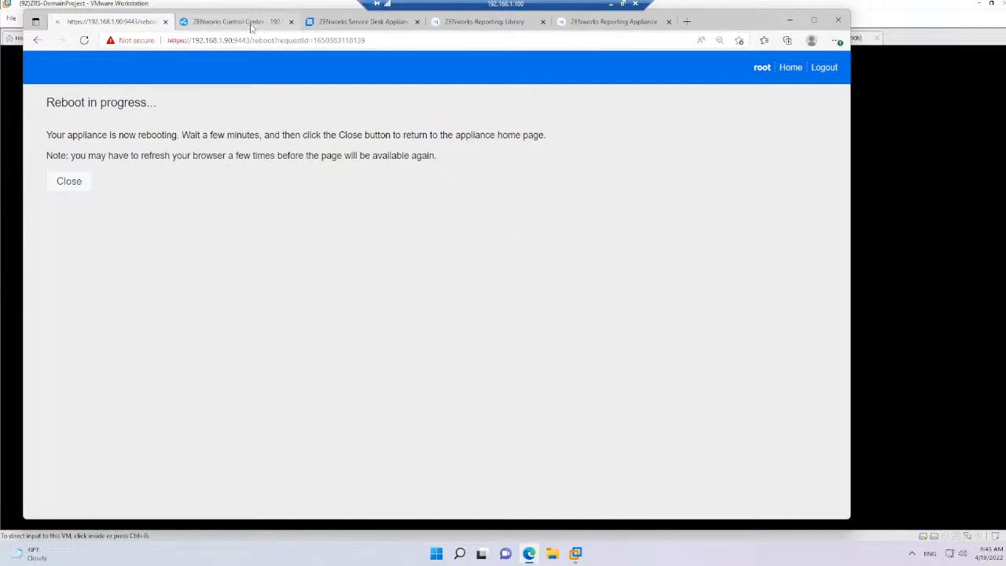
Switch to VMware Workstation, power on the (91) ZRS-78_Appl virtual machine and boot its SLES 12-SP4 entry
click(893, 70)
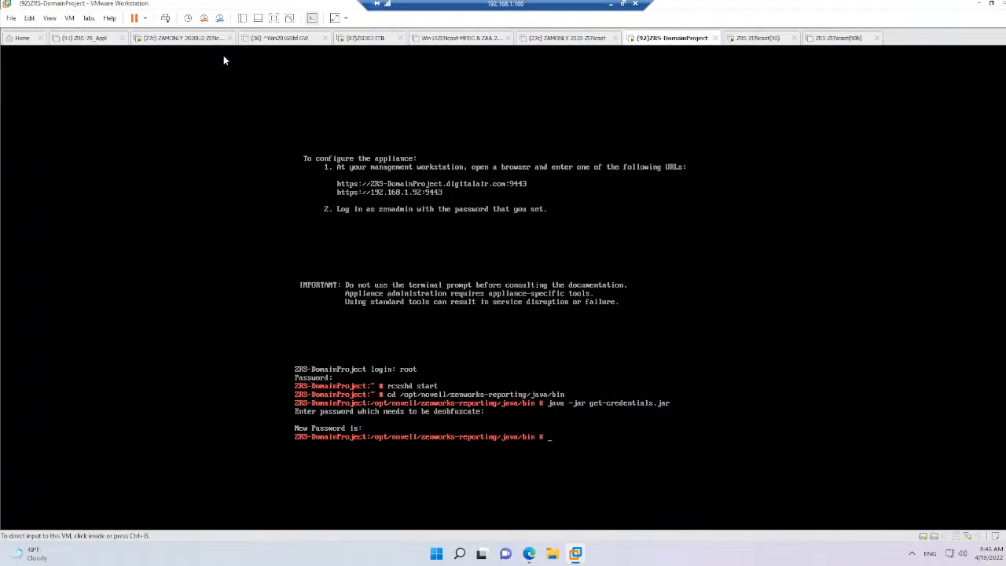
right_click(93, 43)
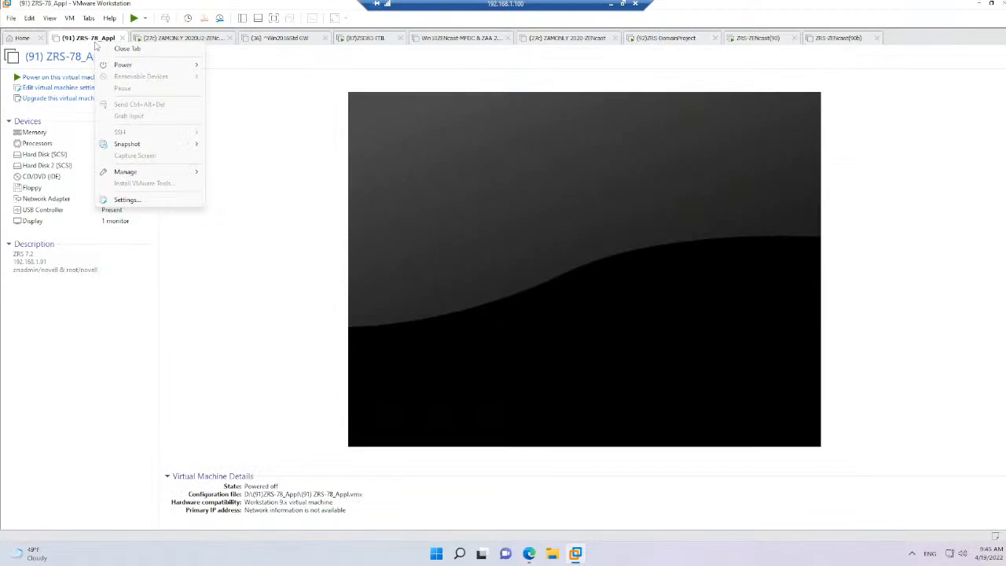
mouse_move(118, 65)
click(236, 66)
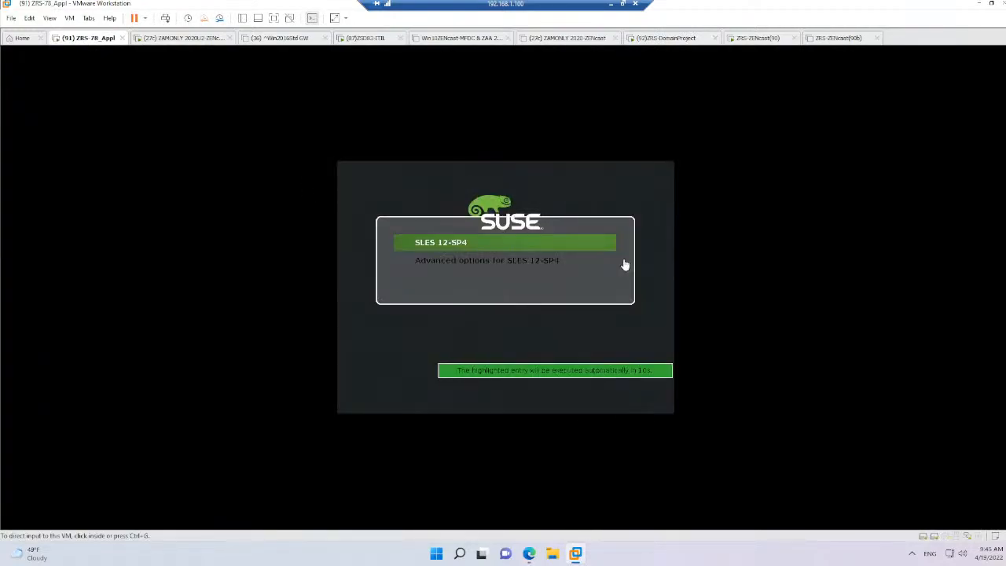
click(624, 265)
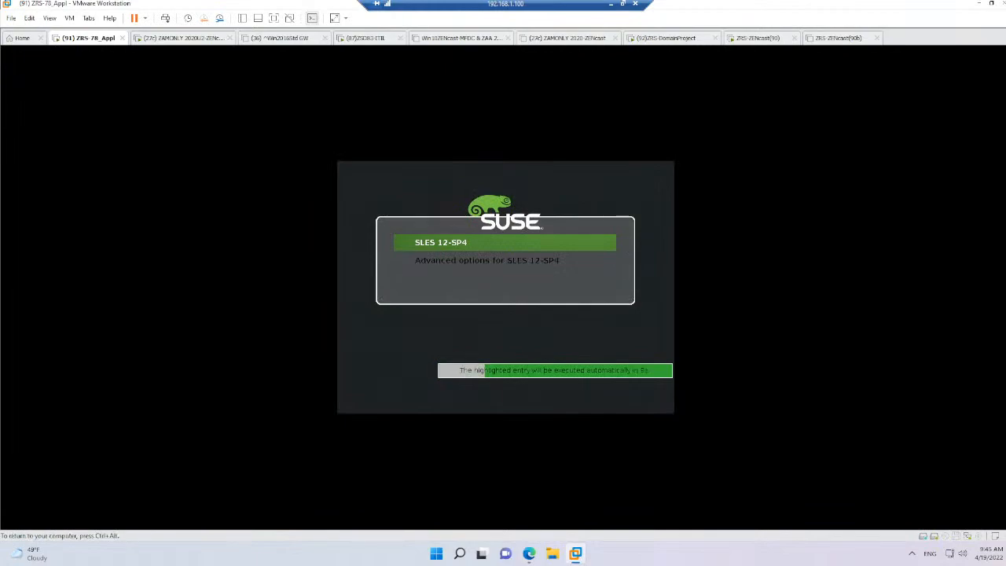
key(Return)
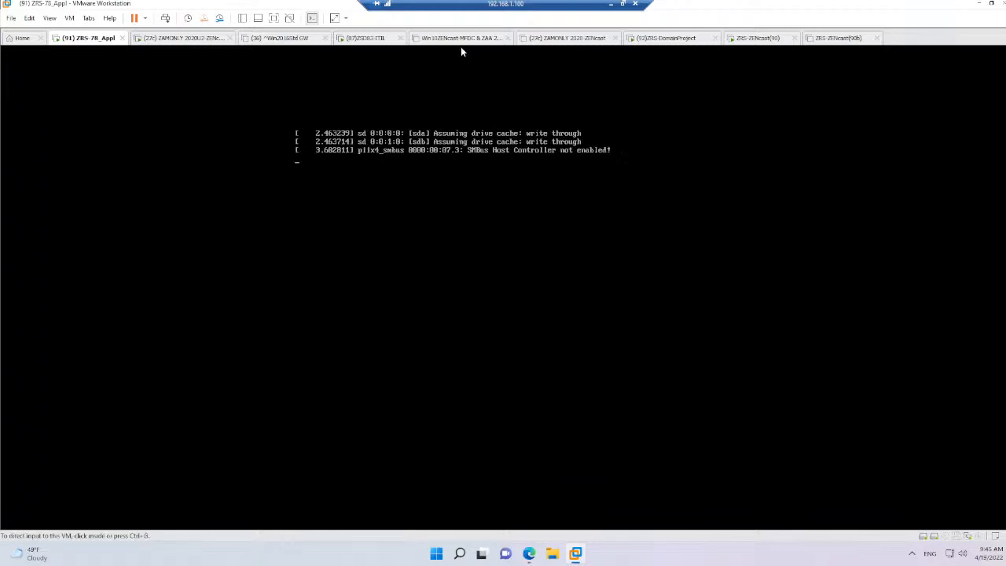
Switch back to the browser and reload the Reporting Appliance's reboot page, confirming the resubmission
click(529, 553)
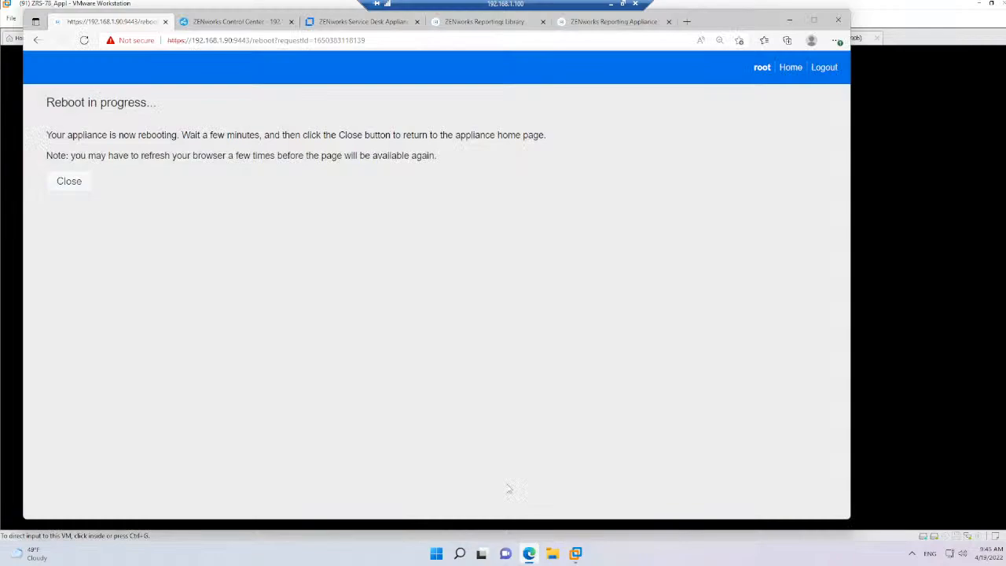
click(84, 39)
click(476, 116)
Look through the ZENworks Reporting Library and open the Repository's PFP Ticket Information folder
click(493, 23)
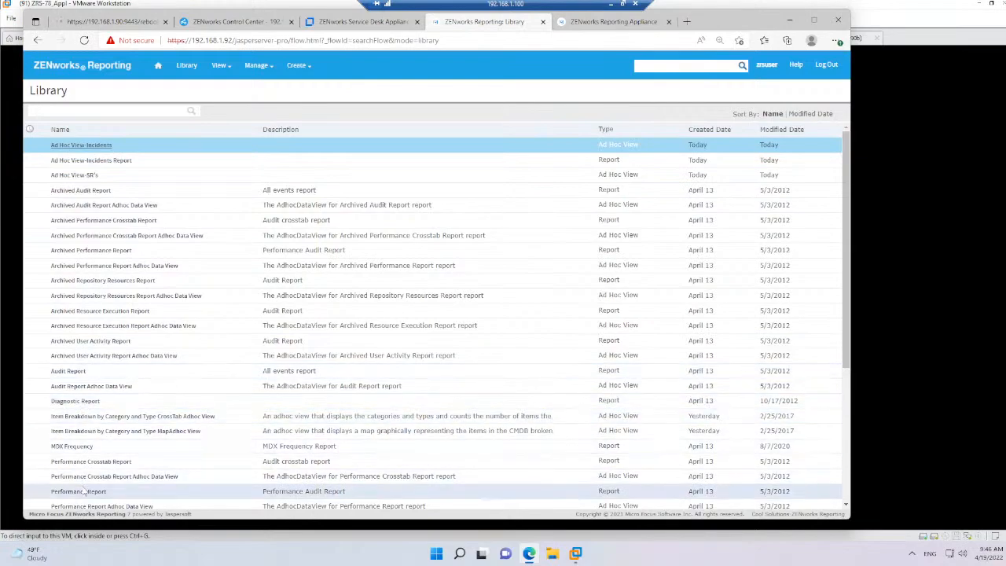
scroll(118, 452, down, 3)
scroll(127, 457, down, 1)
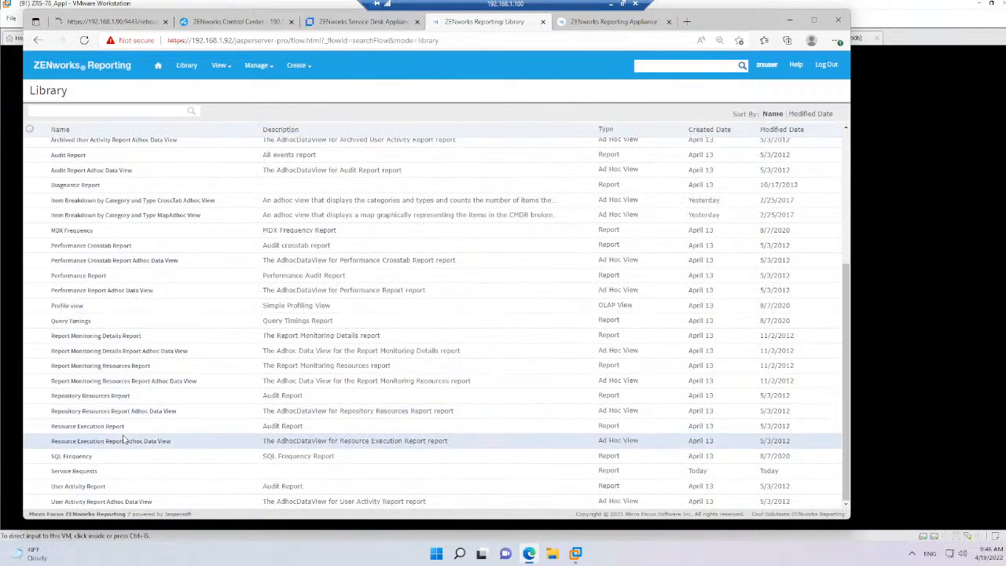
mouse_move(242, 77)
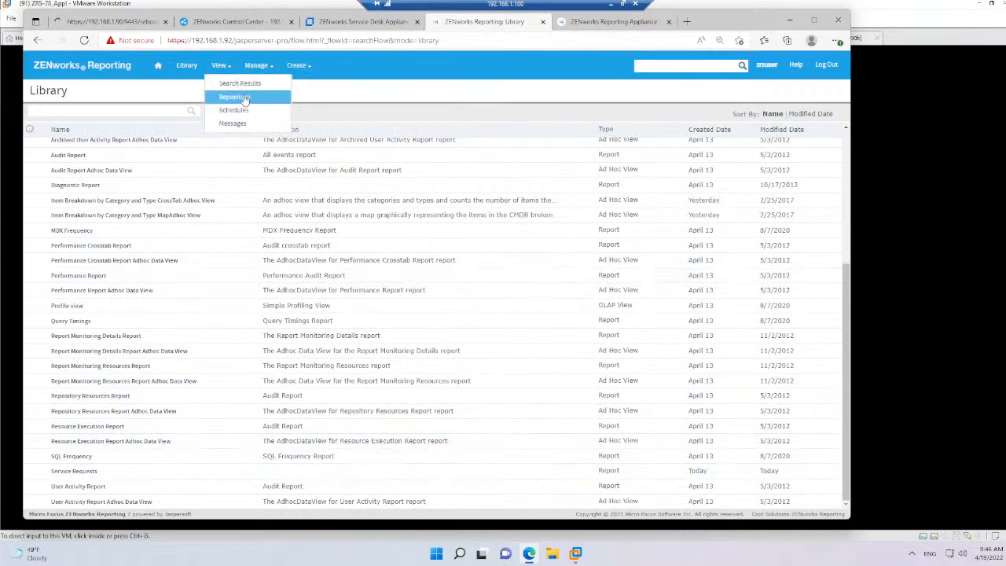
click(242, 97)
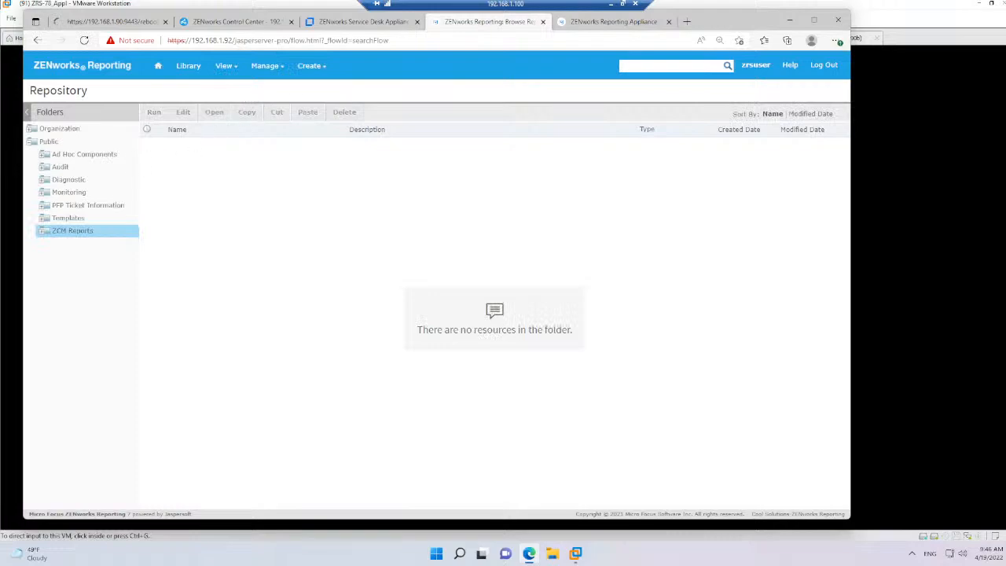
click(76, 206)
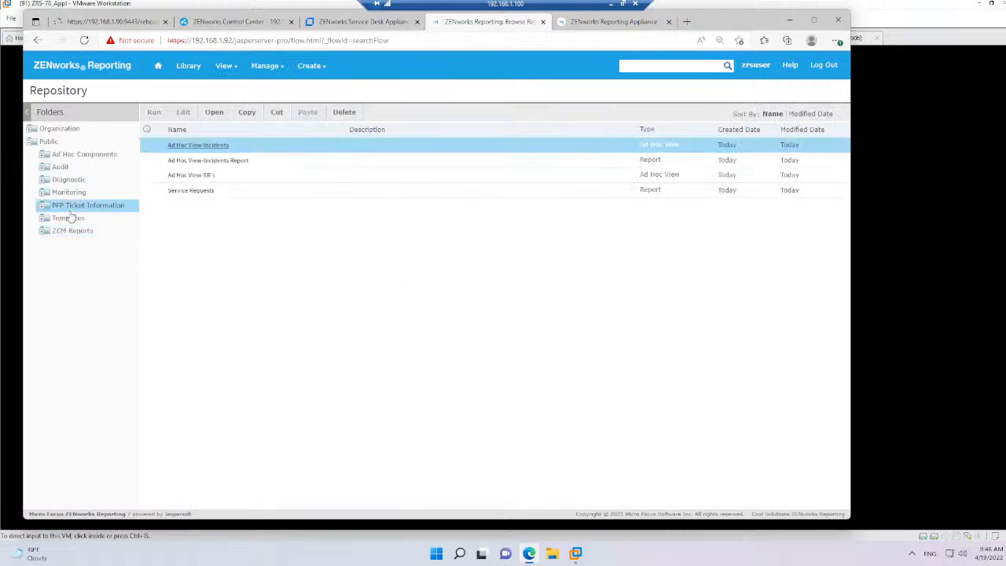
Open the Service Requests report for editing, look at its Set Up page, and leave without submitting
click(192, 191)
right_click(201, 193)
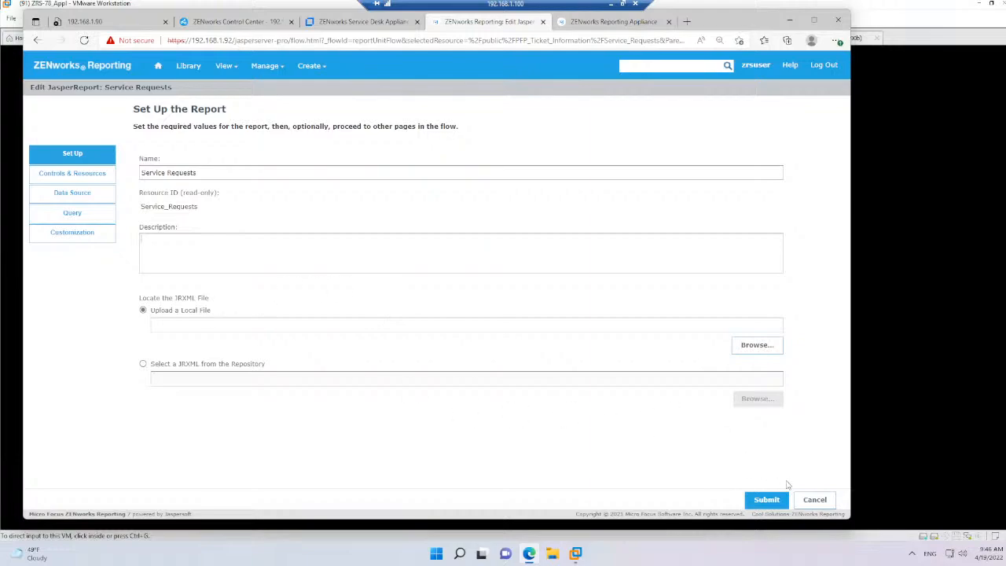
click(815, 500)
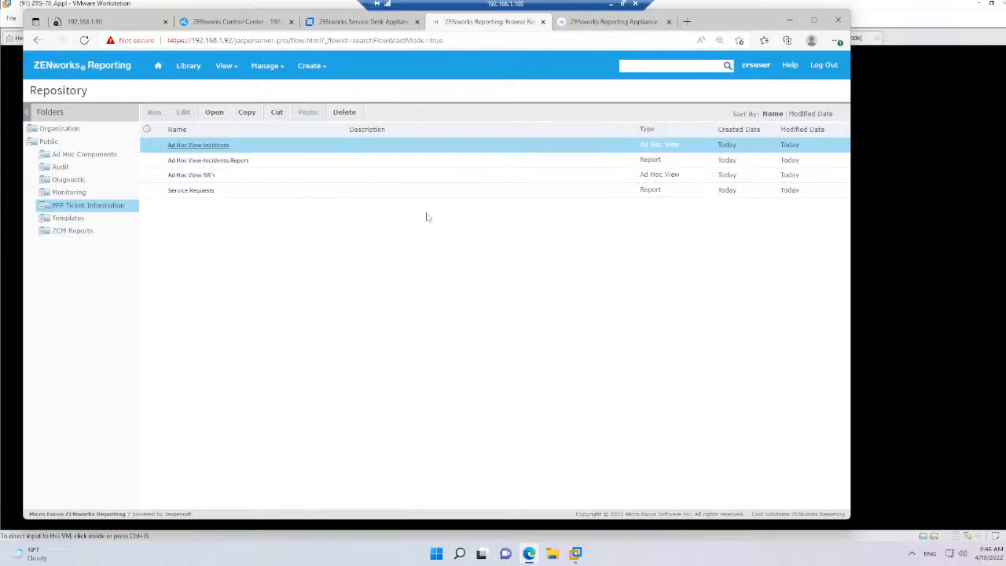
click(114, 28)
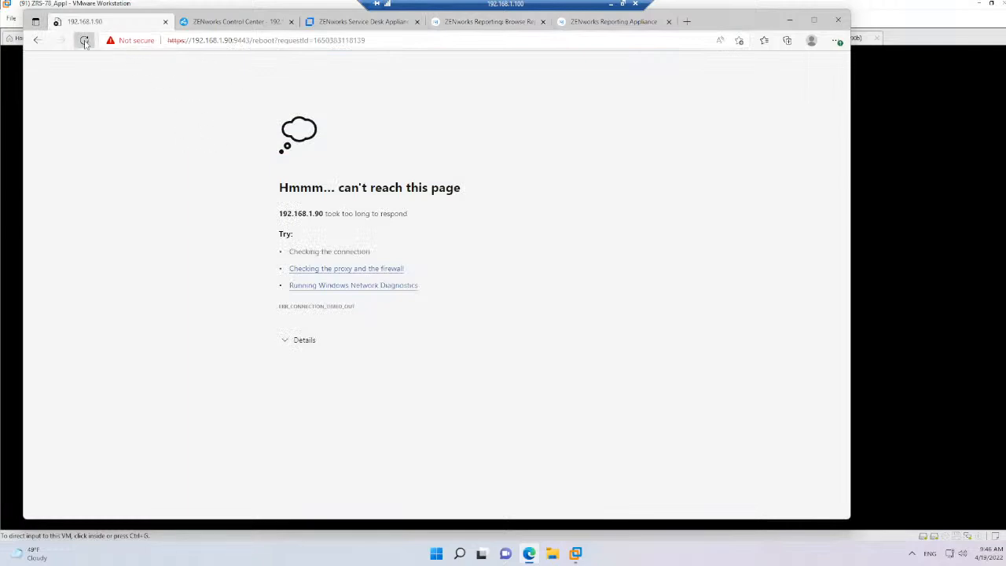
click(84, 41)
click(478, 119)
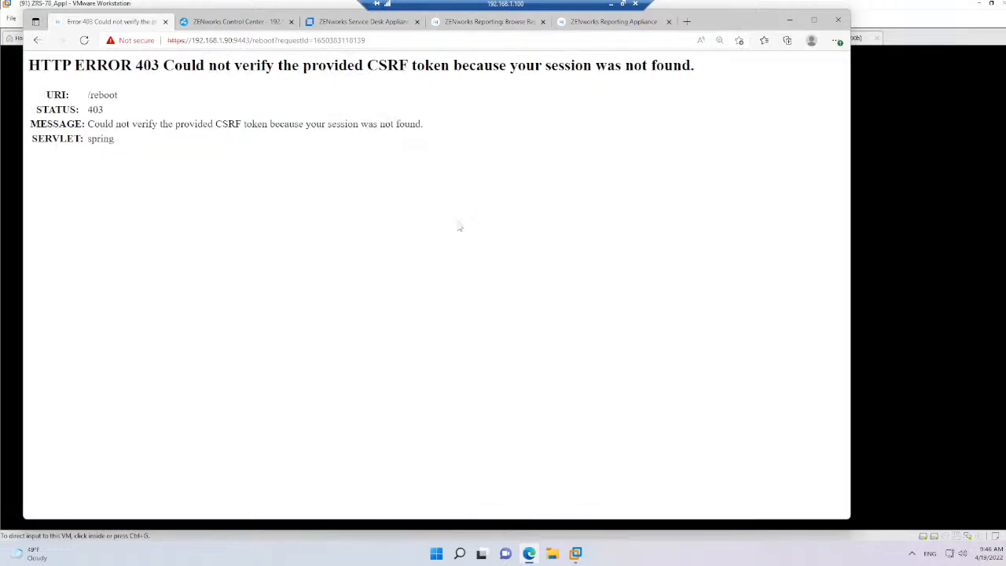
click(238, 41)
click(238, 40)
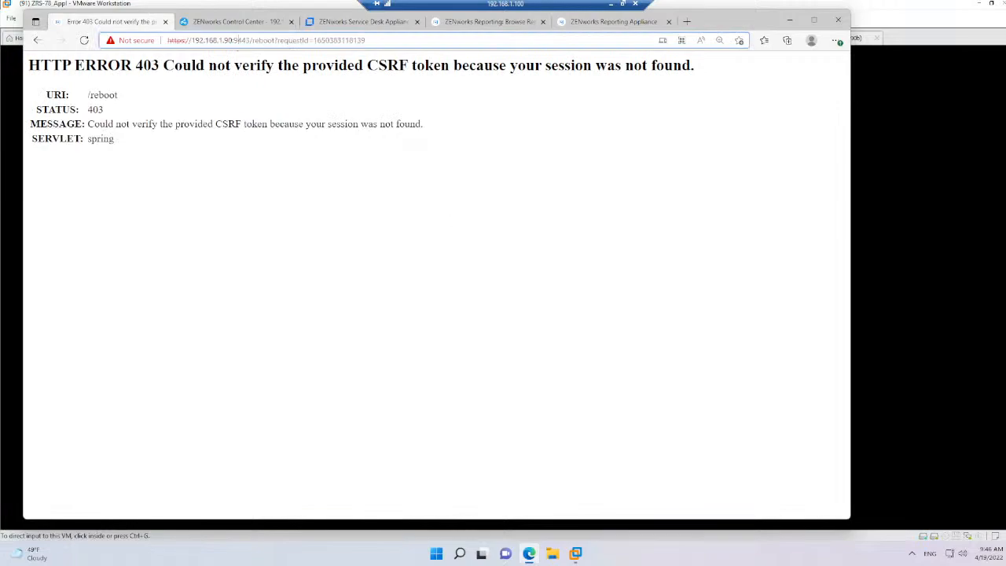
drag(249, 40, 366, 40)
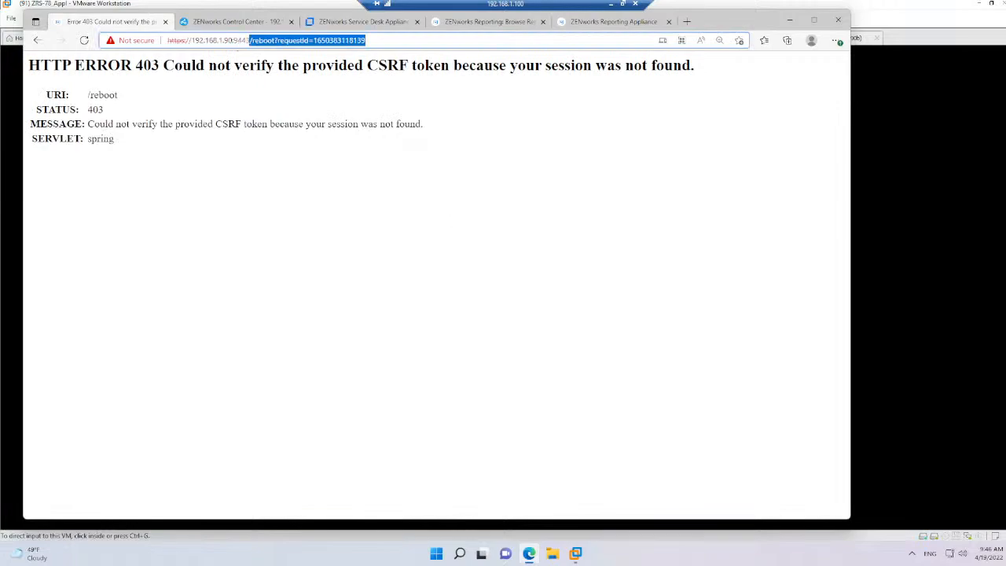
key(BackSpace)
key(Return)
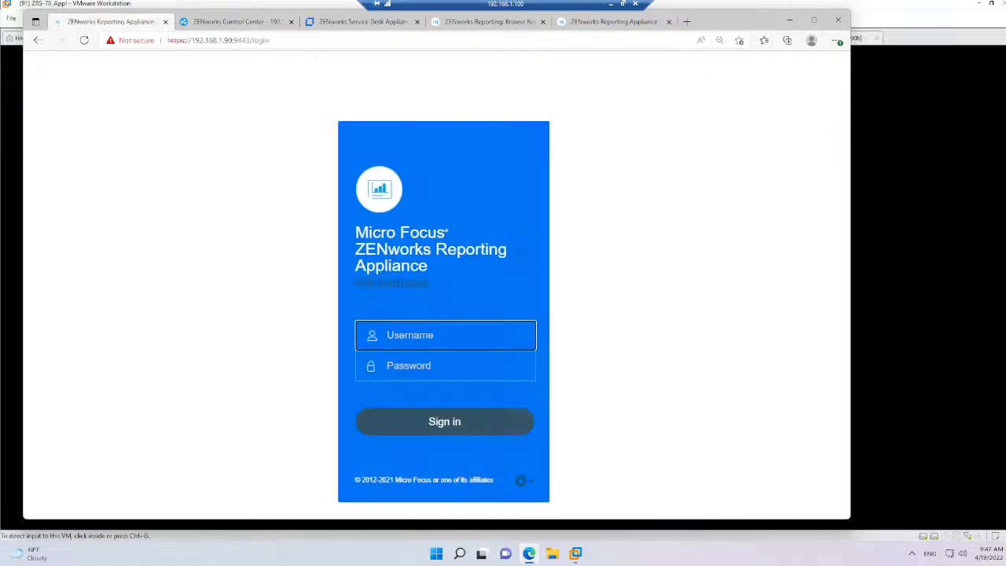
Sign in to the restarted Reporting Appliance as root with the account password
text(ropo)
key(Tab)
text(••••••)
key(Return)
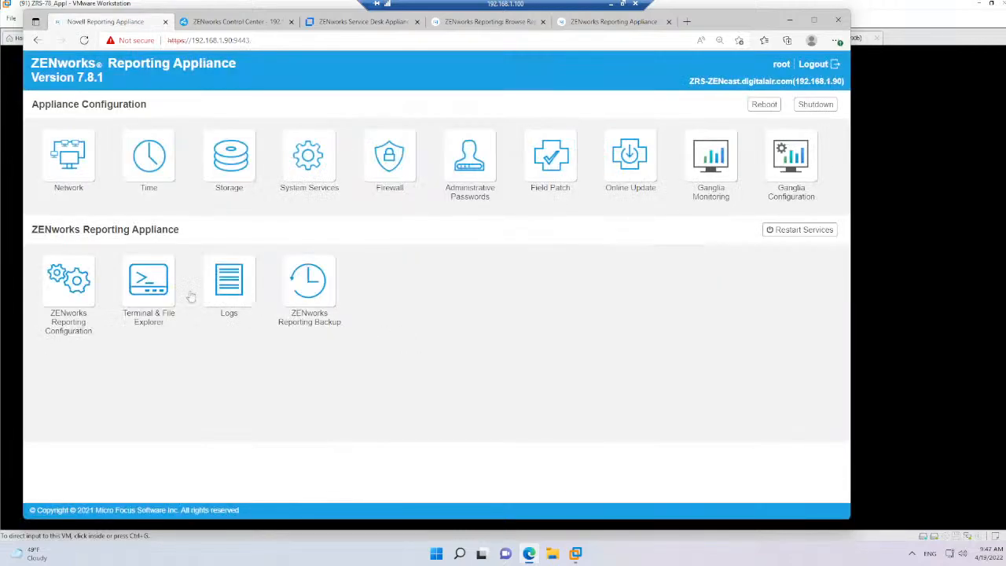
Open ZENworks Reporting Configuration, review the domains listed under Domain configuration, and close the dialog without changes
click(65, 285)
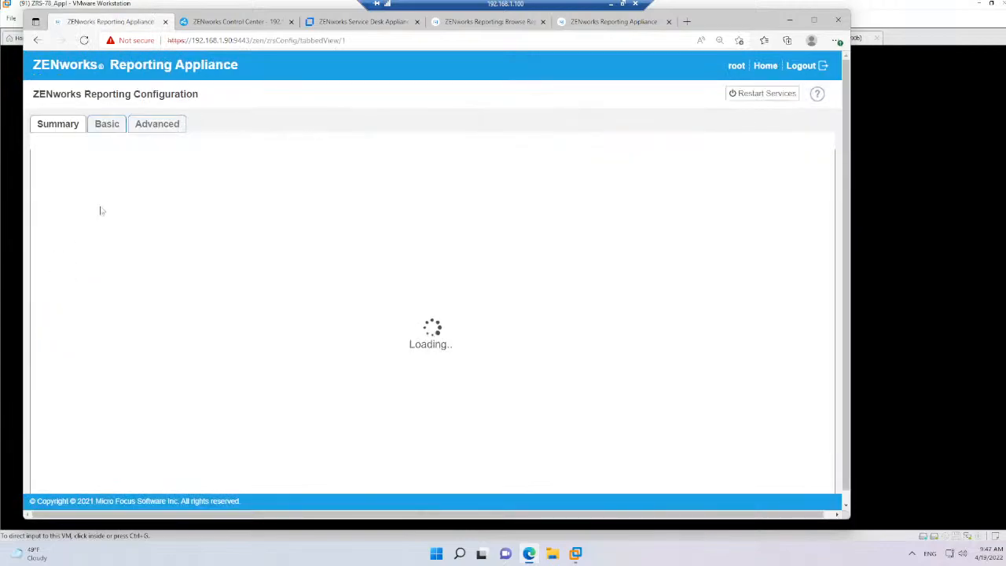
click(72, 185)
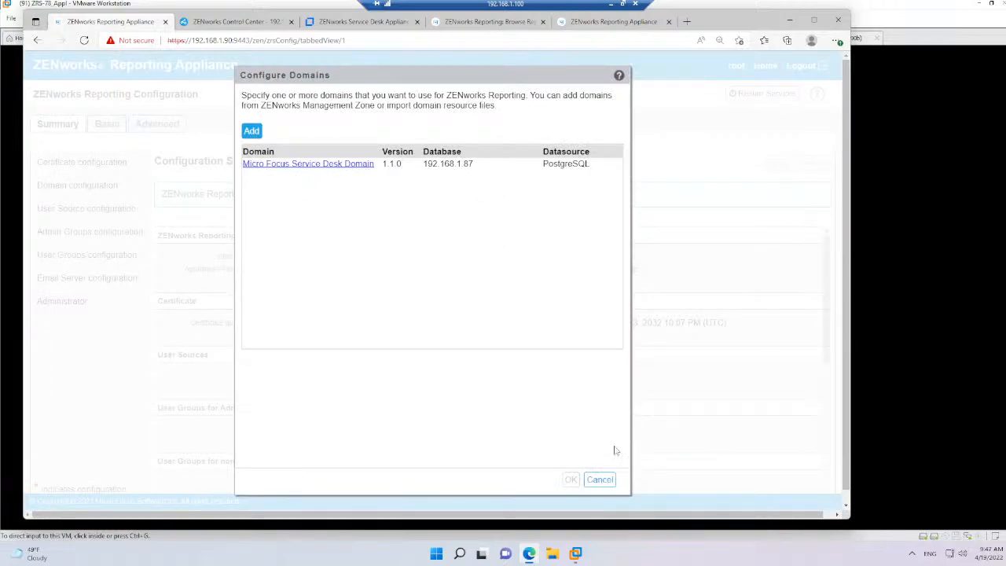
click(600, 480)
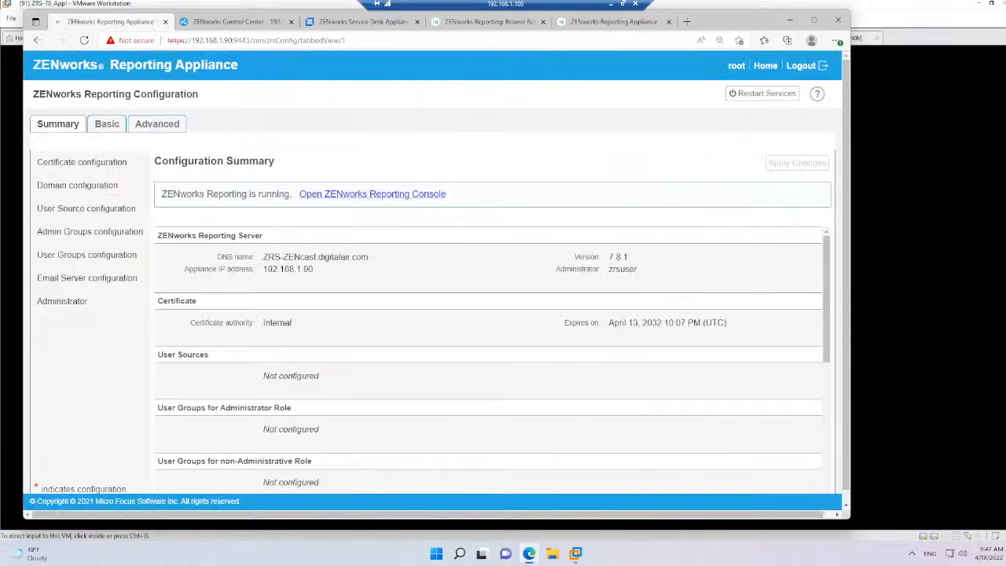
Check the appliance's address and the running virtual machines, and review the Configure Domains dialog again without changing it
click(228, 41)
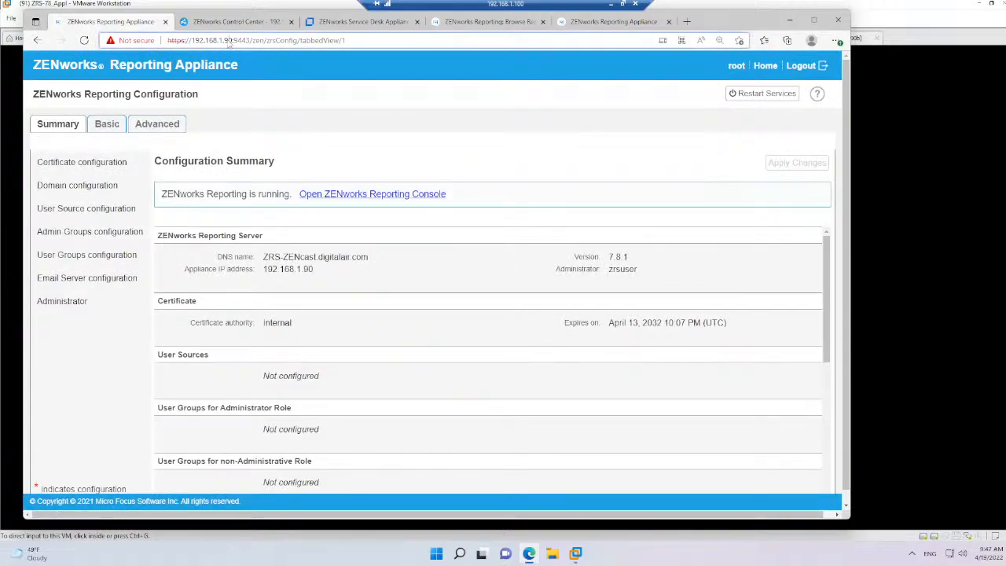
click(225, 41)
mouse_move(538, 555)
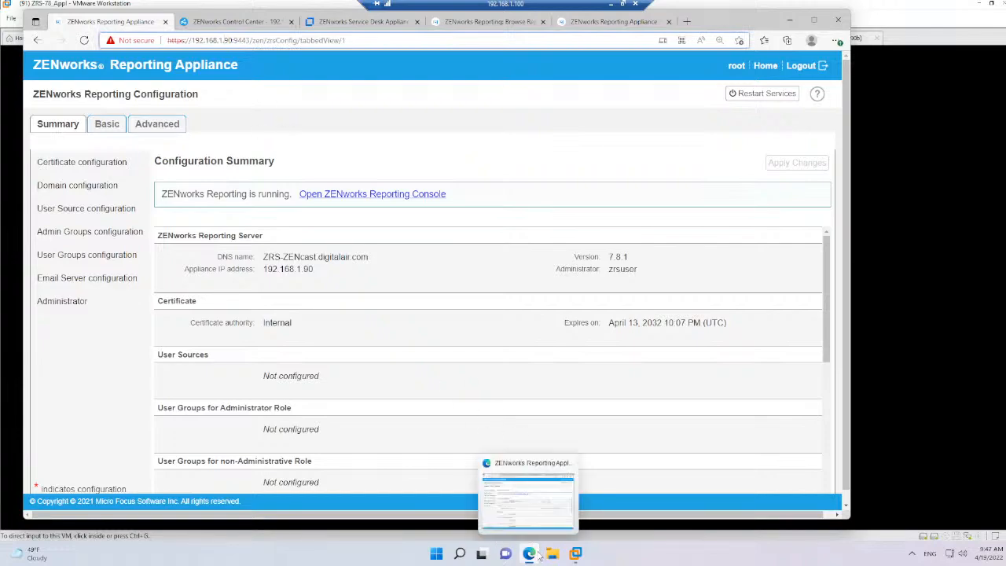
click(576, 556)
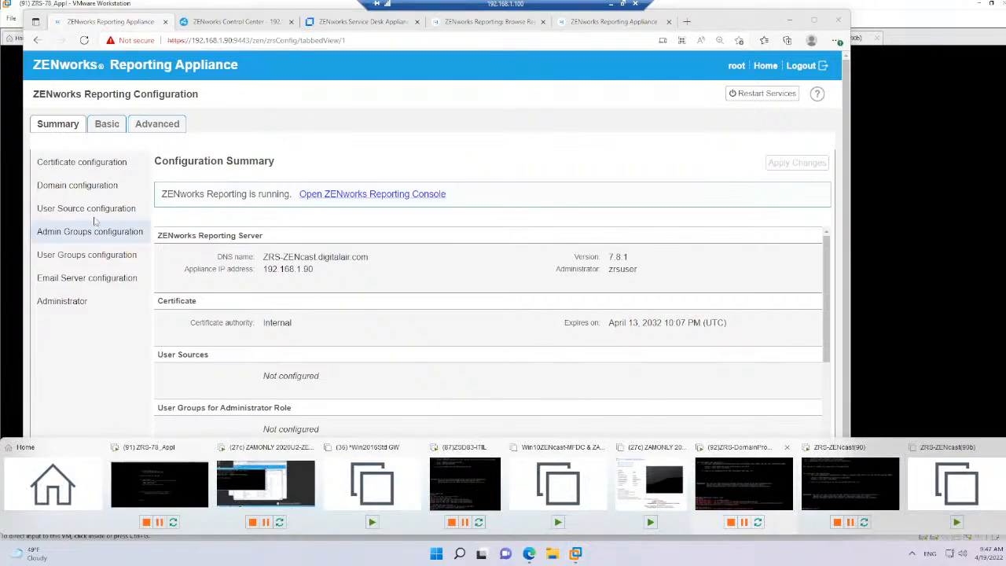
click(89, 187)
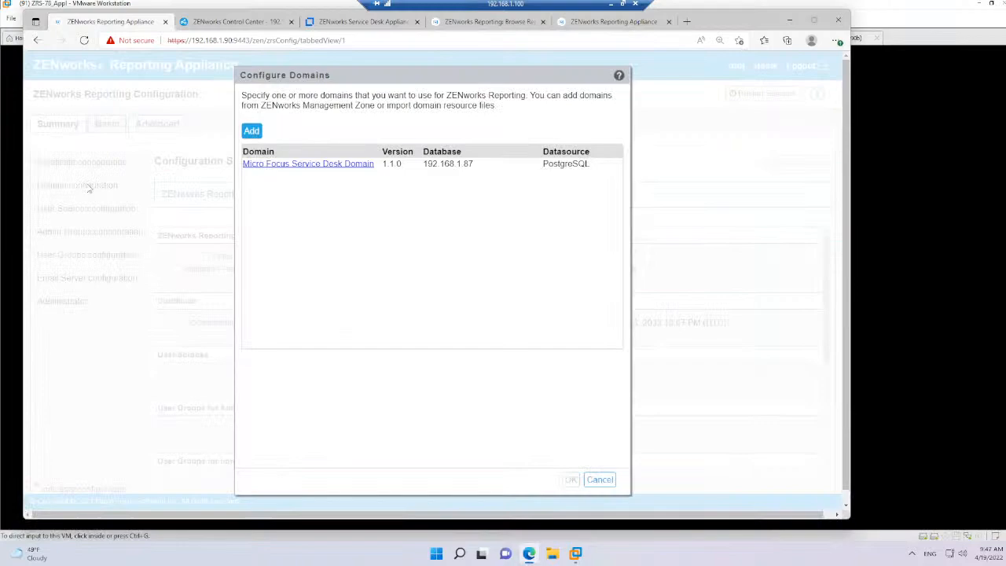
click(599, 480)
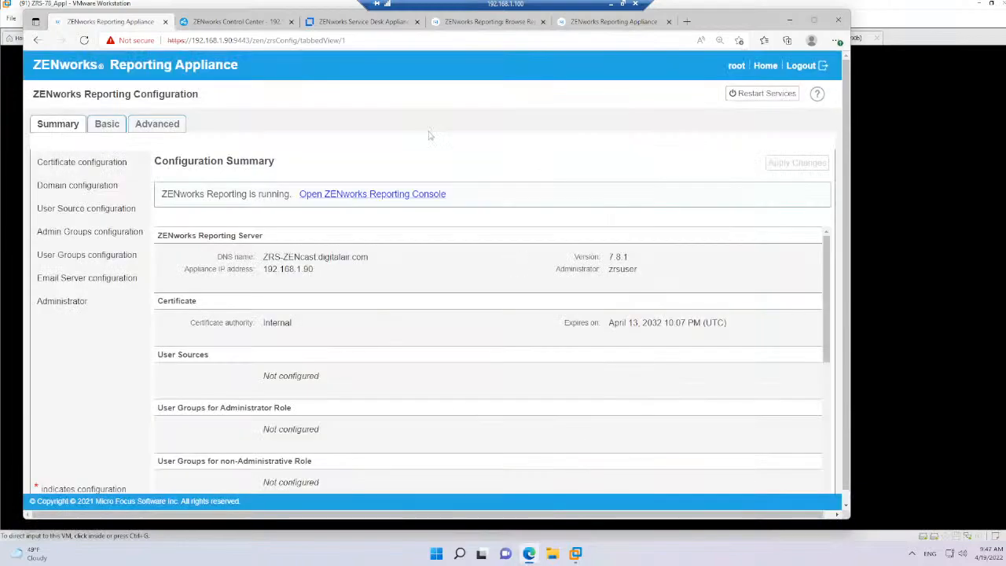
Close the ZENworks Reporting Configuration page and switch to the ZRS-ZENcast(90) virtual machine in VMware Workstation
click(166, 22)
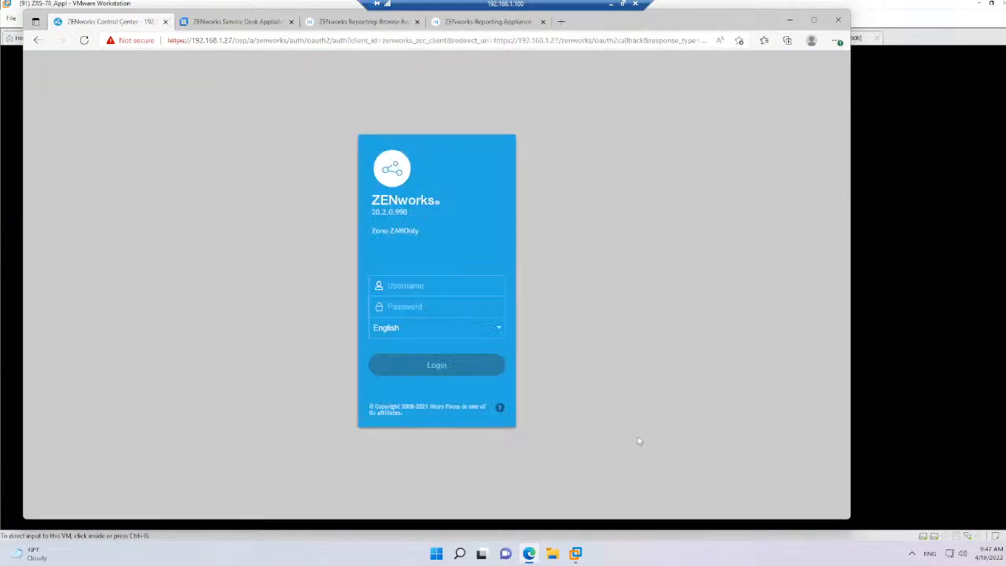
mouse_move(575, 554)
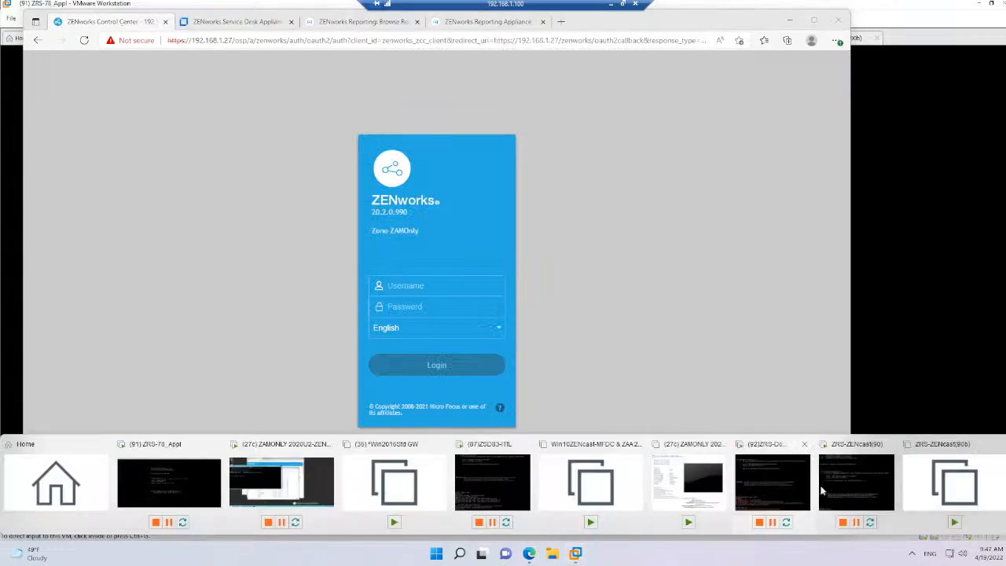
click(857, 484)
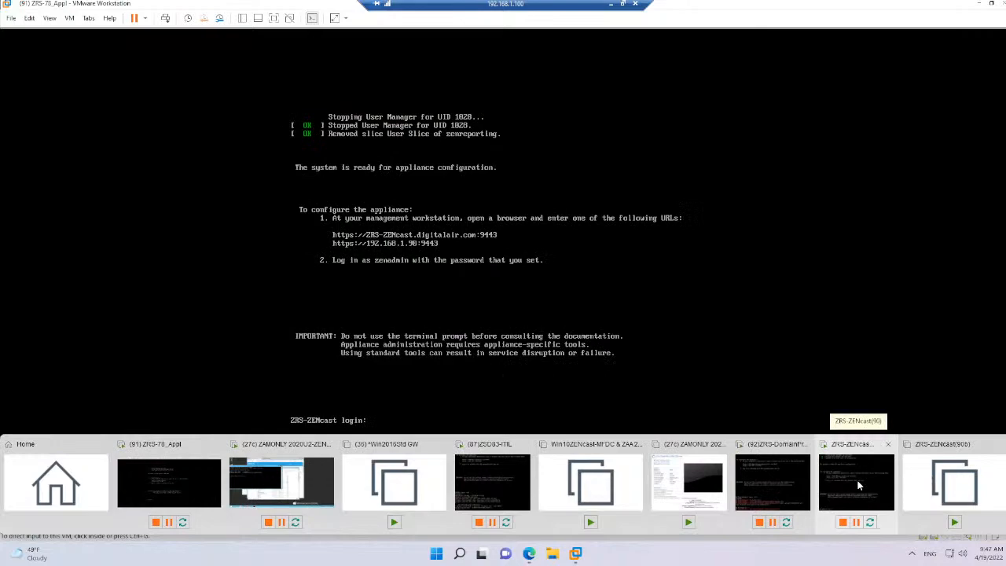
Look through the consoles of the ZRS-ZENcast(90), (91) ZRS-78_Appl and (92)ZRS-DomainProject virtual machines
click(858, 486)
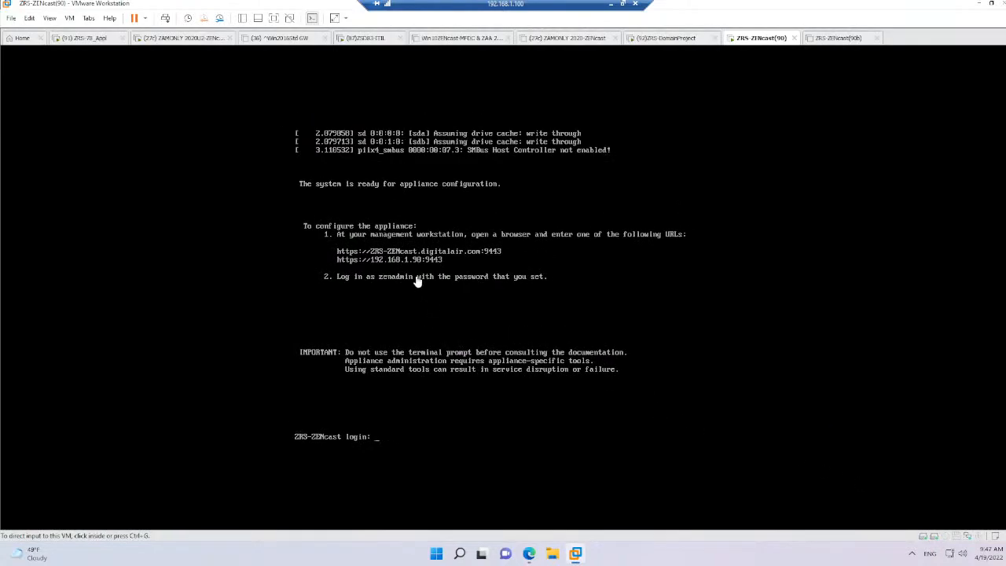
click(87, 38)
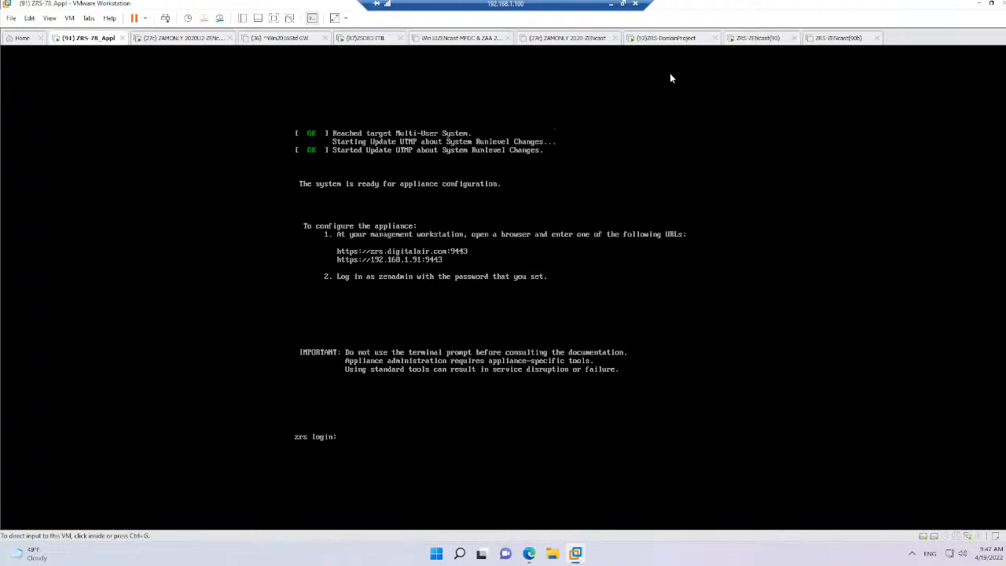
click(667, 38)
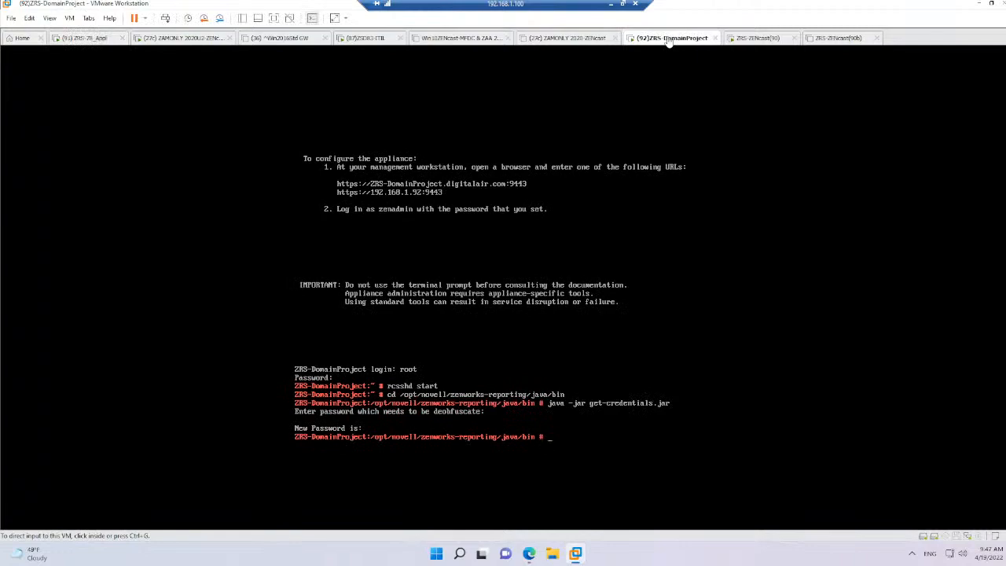
Switch to Edge and start adding a domain in the Domain configuration of the Reporting Appliance at 192.168.1.92
click(529, 554)
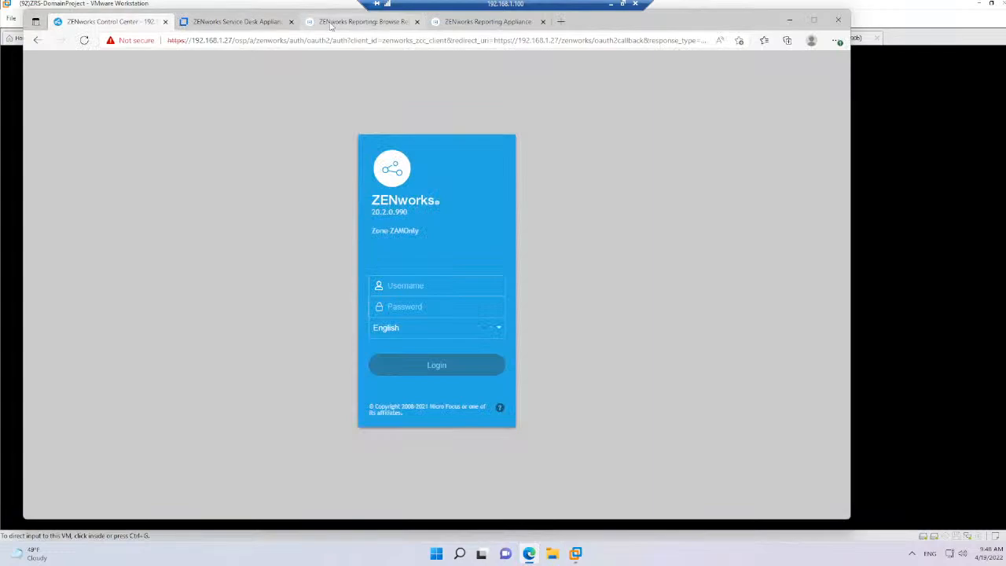
click(357, 22)
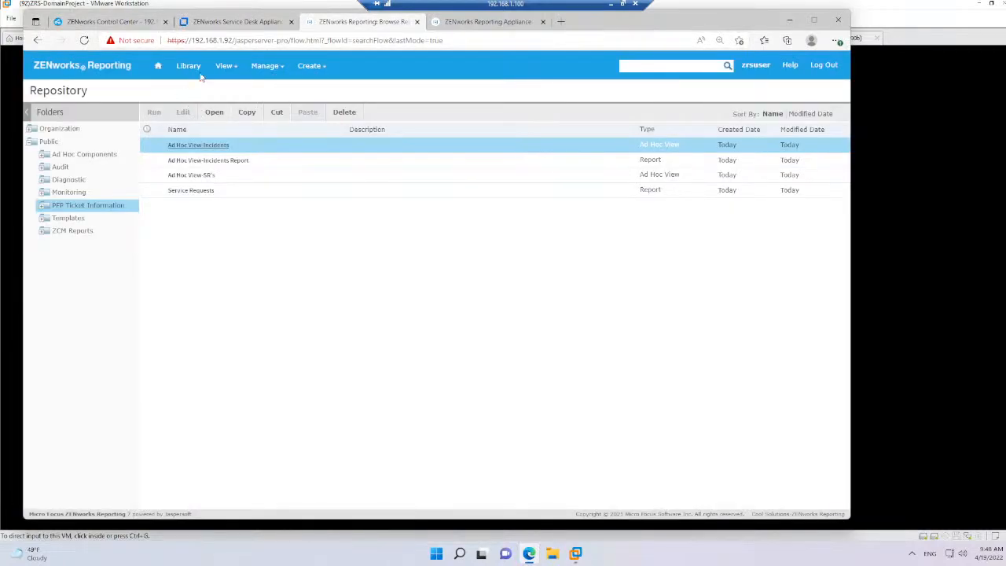
click(472, 22)
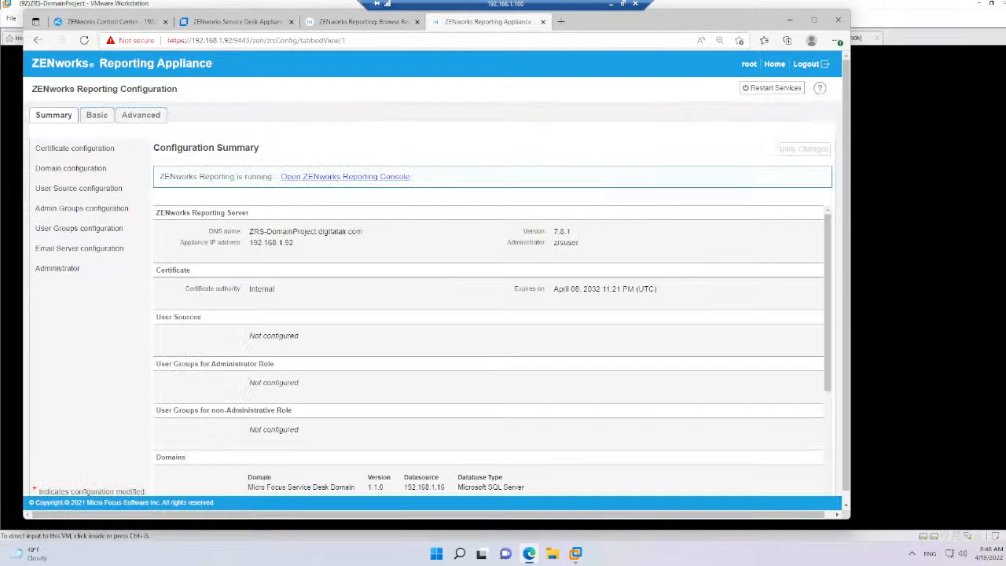
click(93, 170)
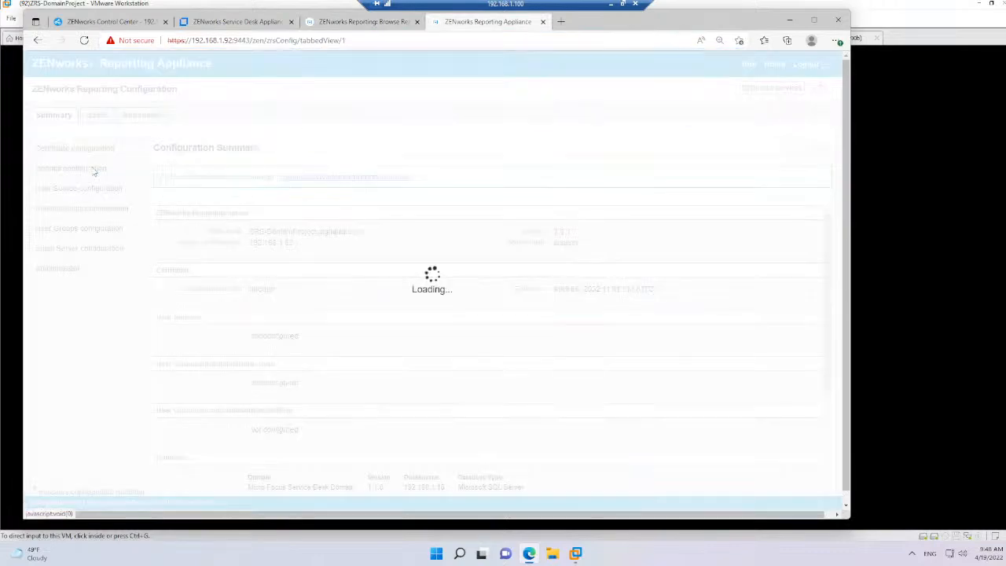
click(273, 149)
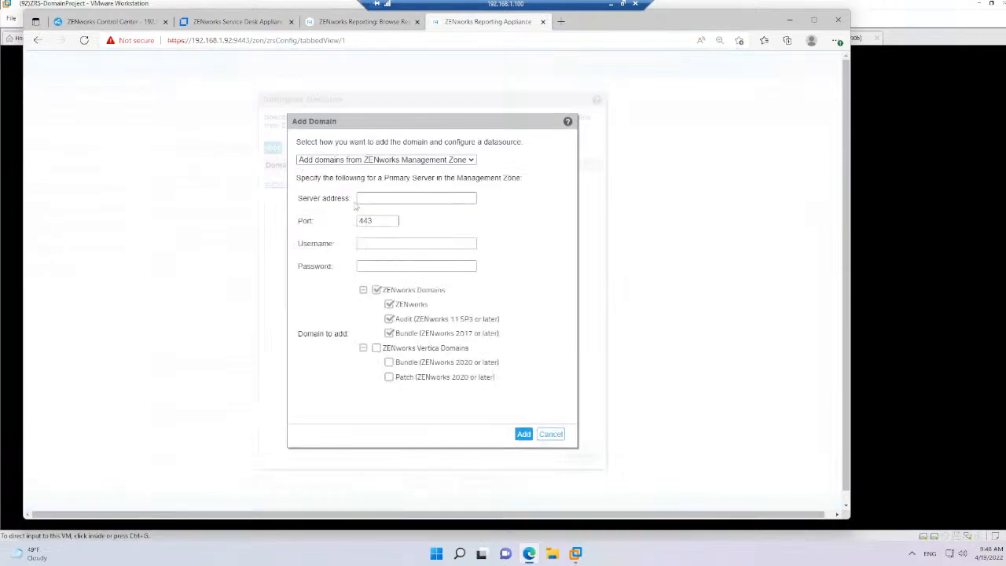
Add the ZENworks, Audit and Bundle domains from Management Zone server 192.168.1.27, authenticating as Administrator with the account password, and accept the domain list
click(360, 199)
text(192.168.1.27)
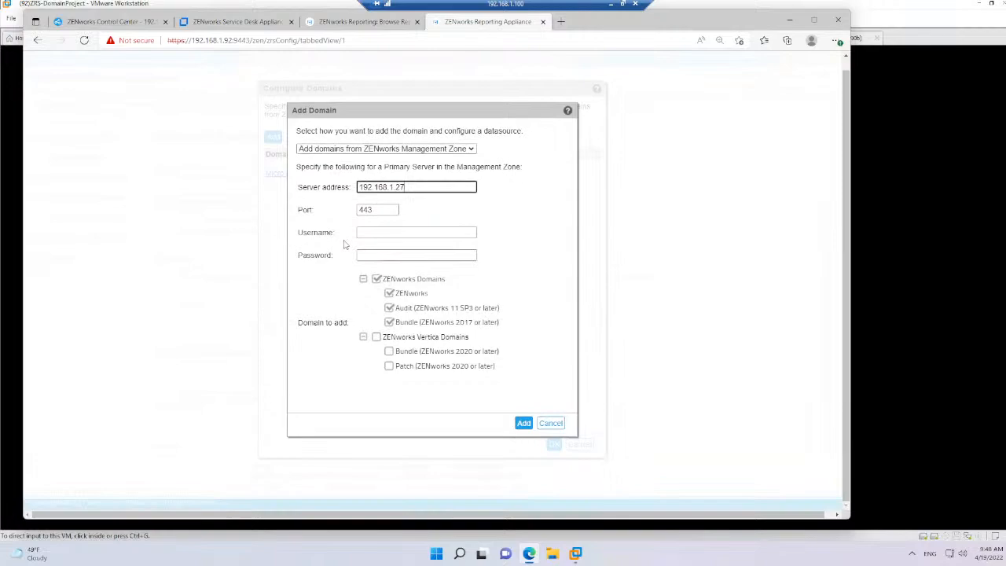
click(370, 232)
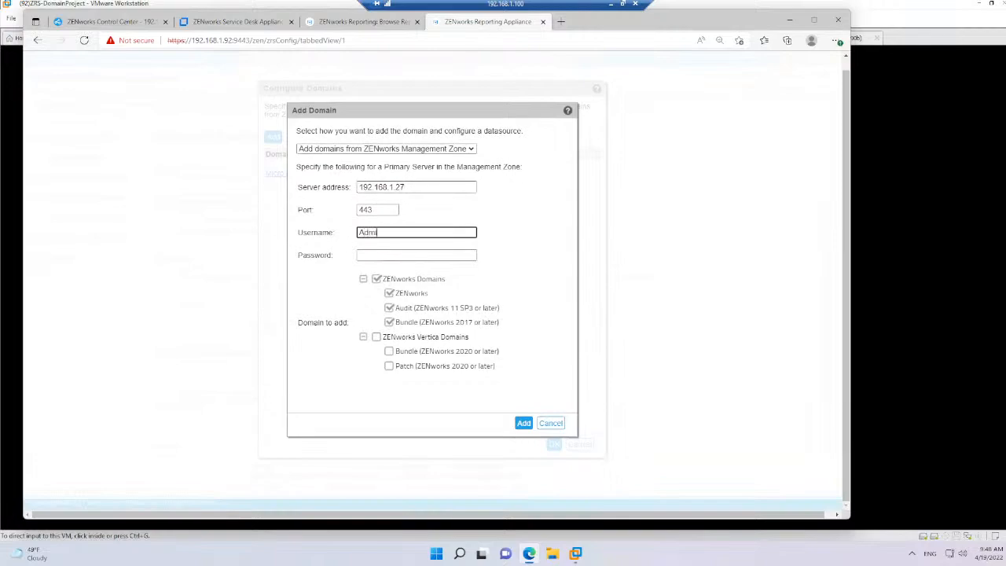
text(Administrator)
key(Tab)
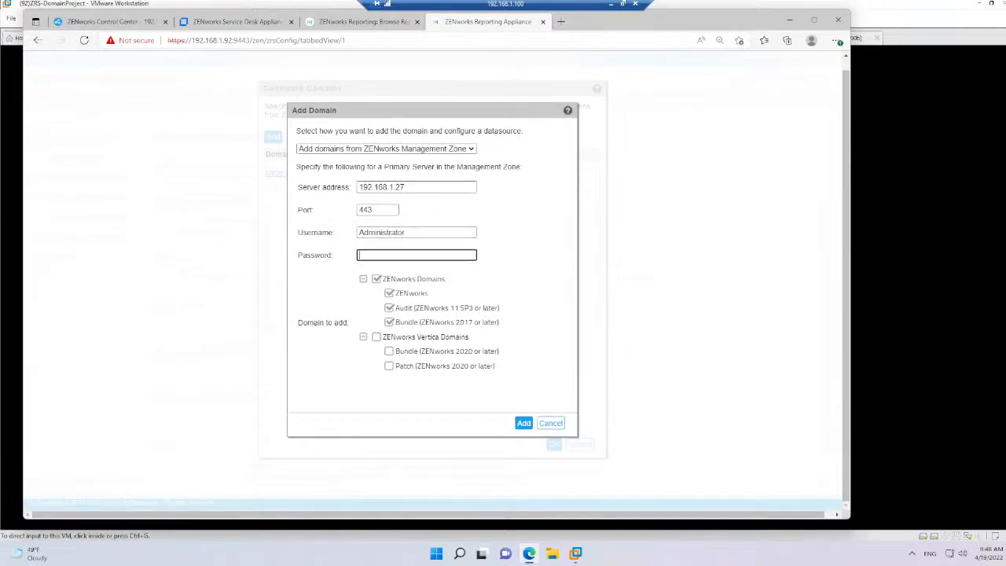
text(****)
click(523, 423)
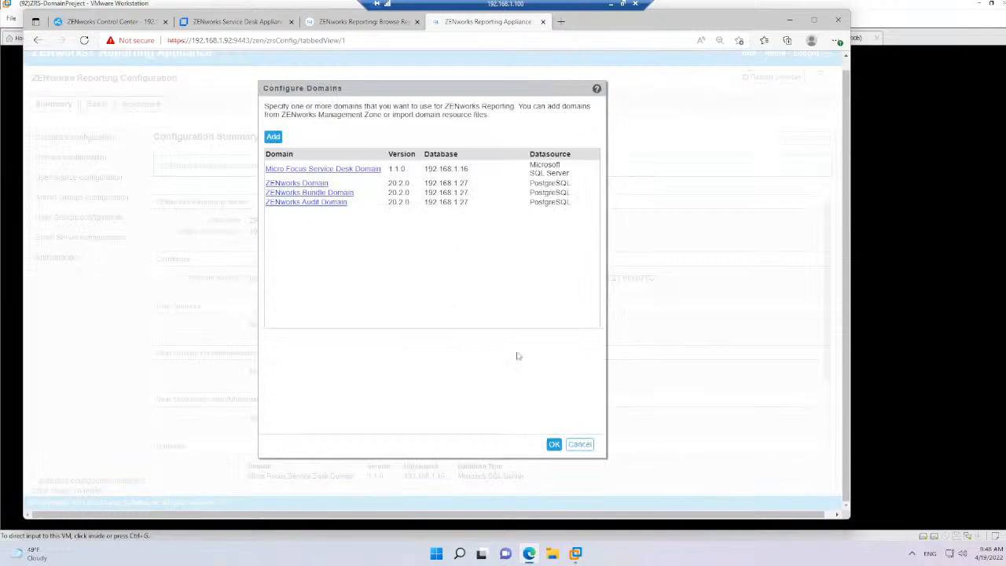
click(554, 445)
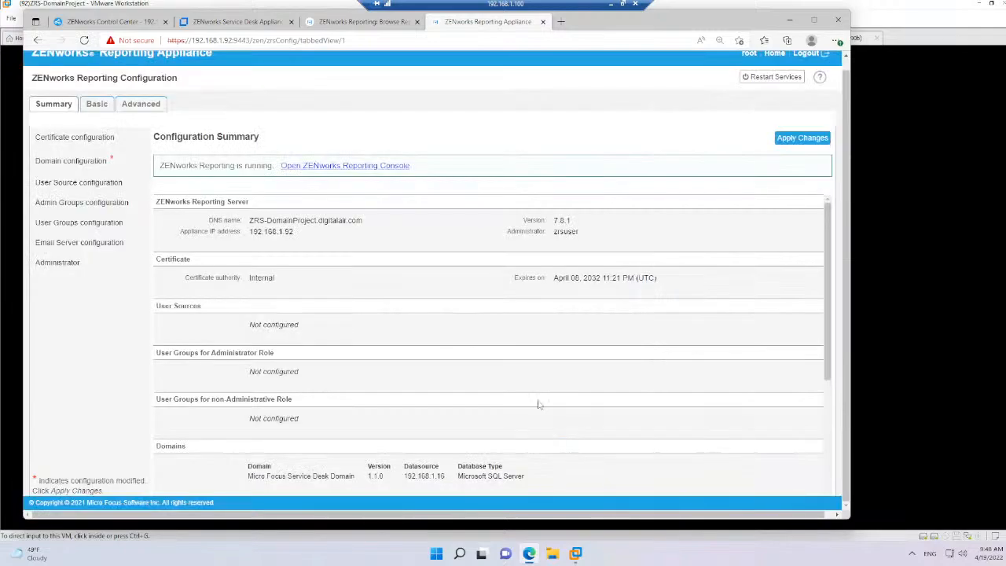
Review the Configure Domains list without changing it, and apply the pending changes to the Reporting Appliance
click(95, 163)
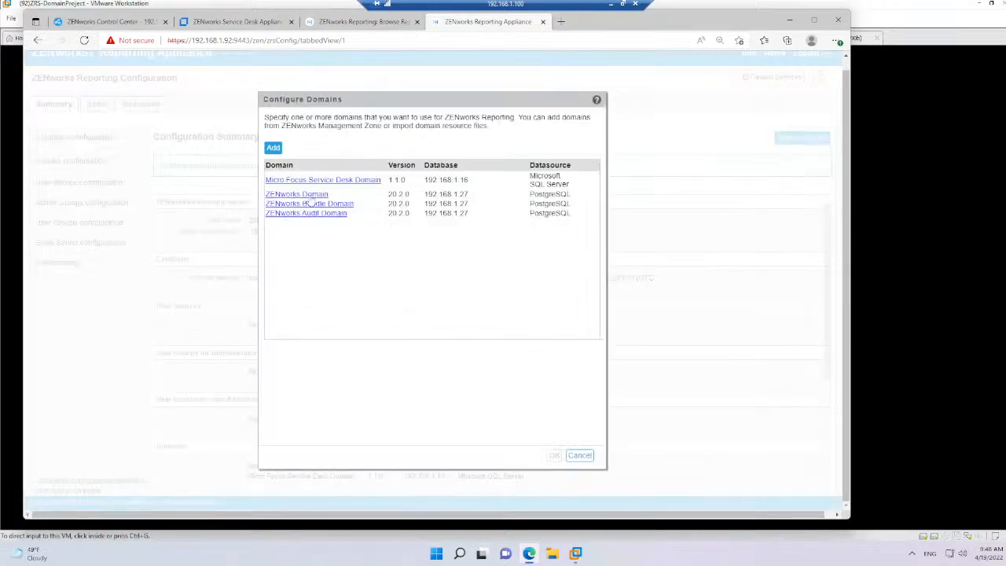
click(579, 456)
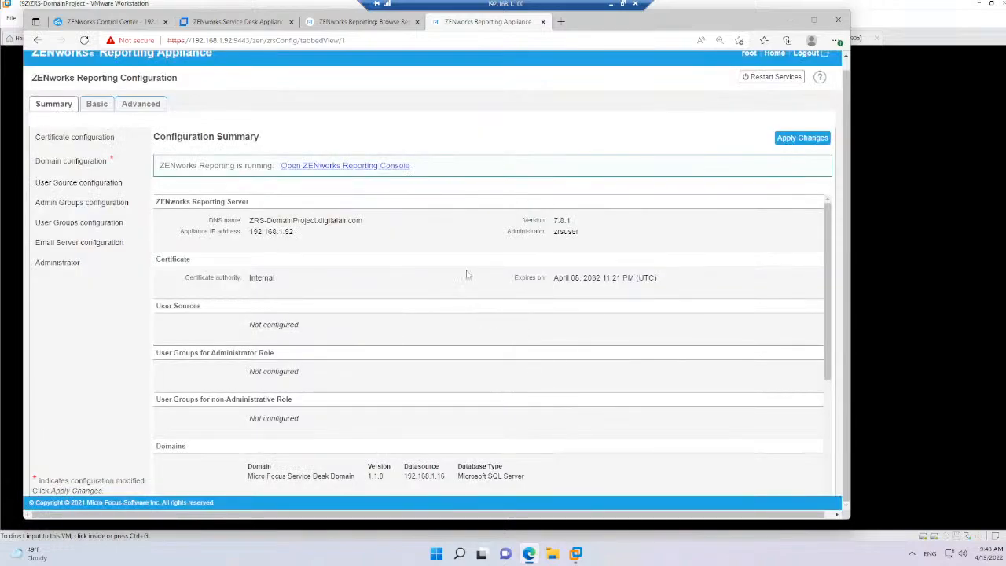
click(800, 140)
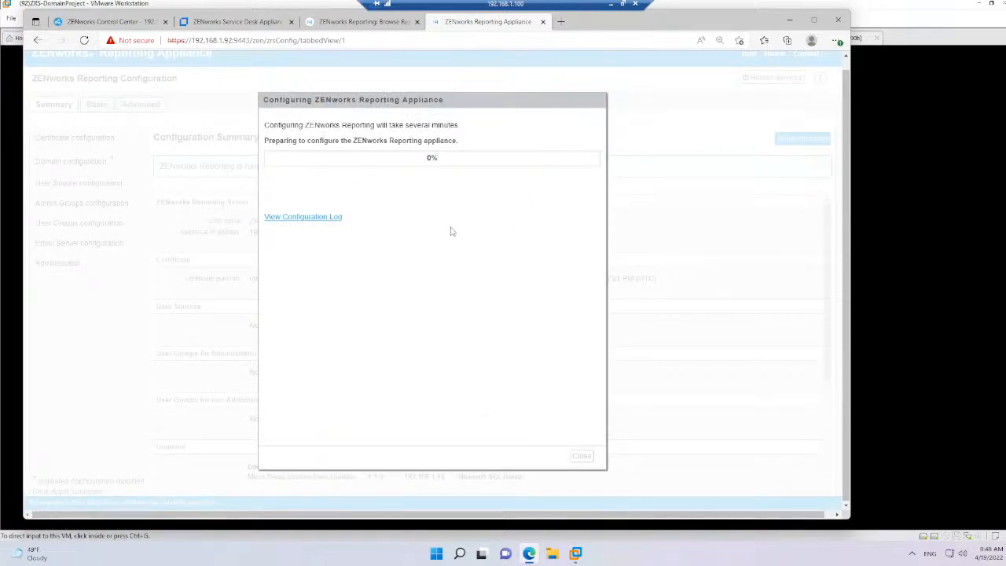
Check the reporting repository, the appliance configuration progress and the (92)ZRS-DomainProject virtual machine
click(356, 23)
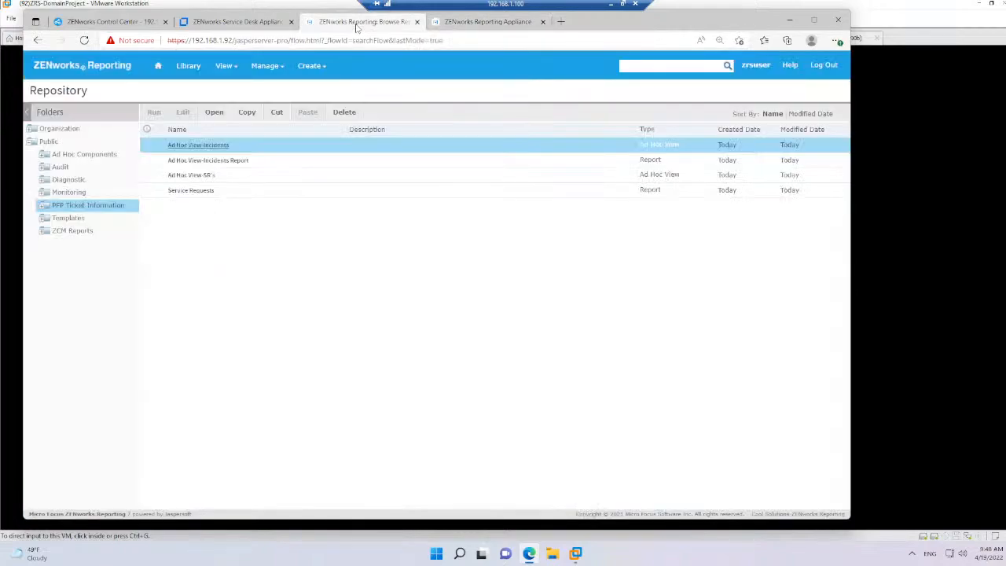
click(477, 26)
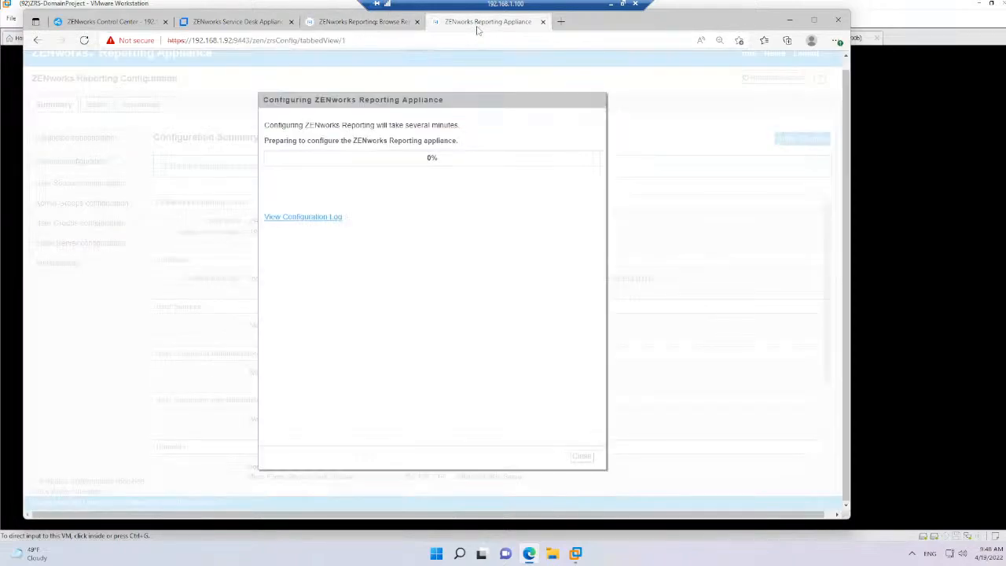
click(369, 24)
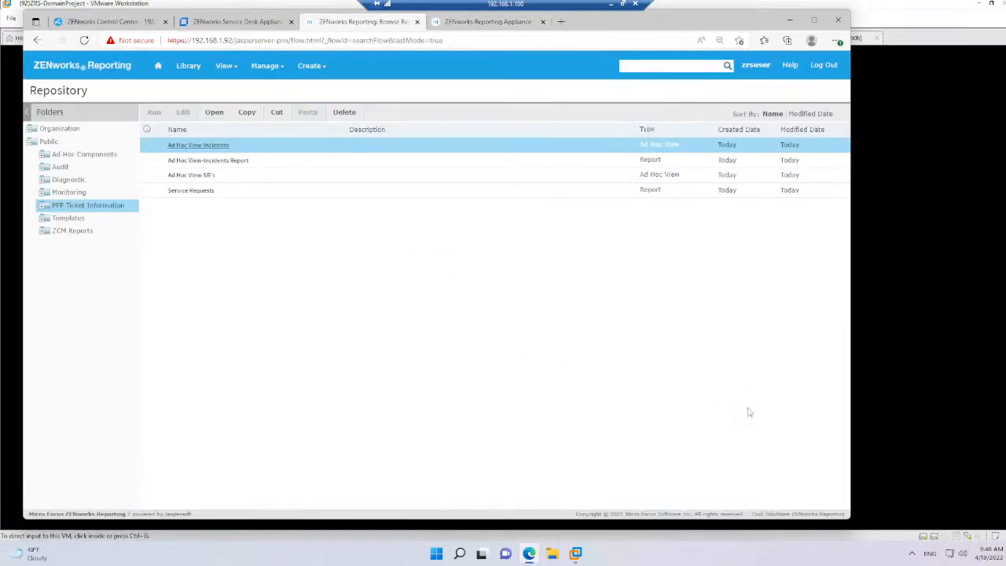
mouse_move(577, 558)
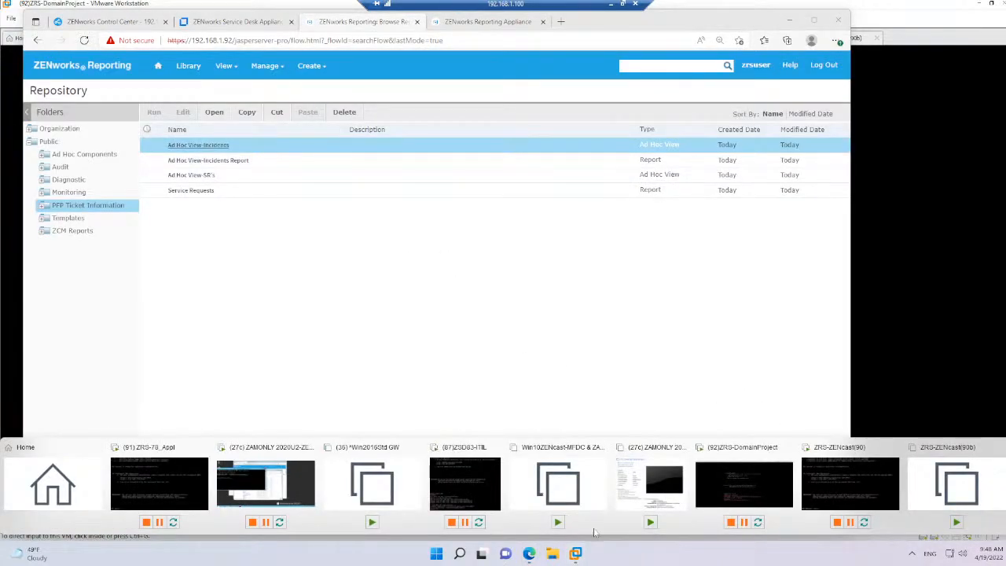
click(769, 490)
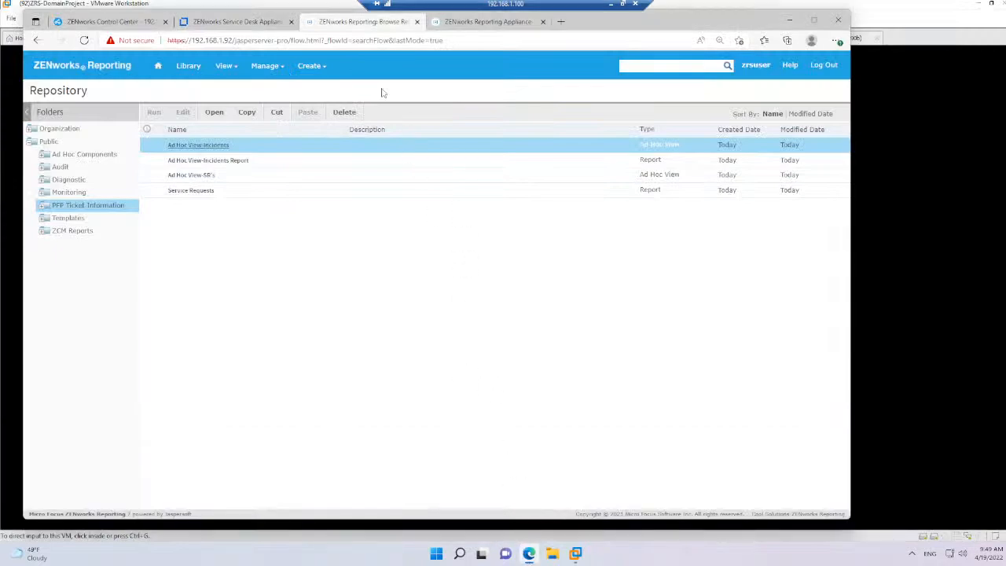
click(110, 22)
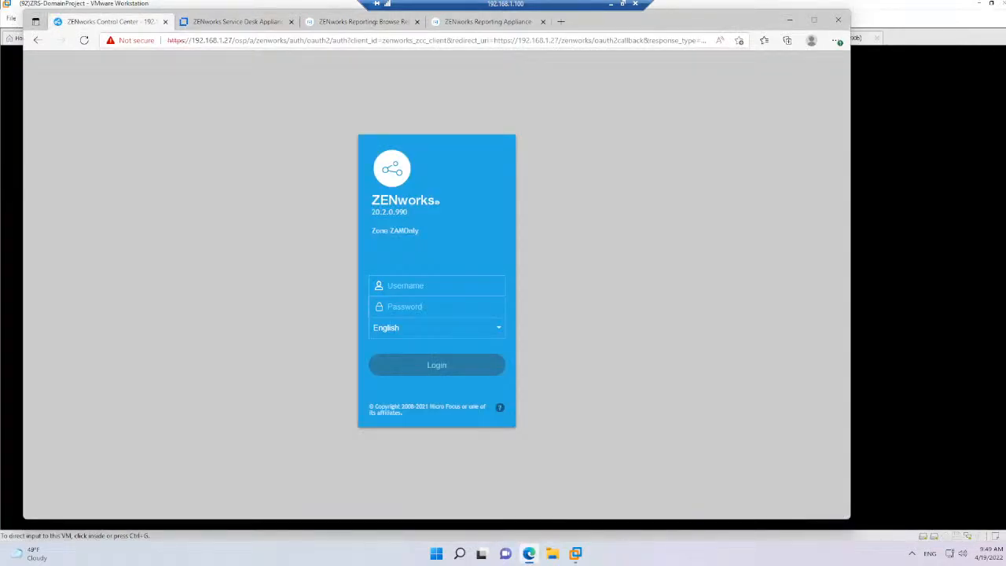
click(225, 43)
click(235, 24)
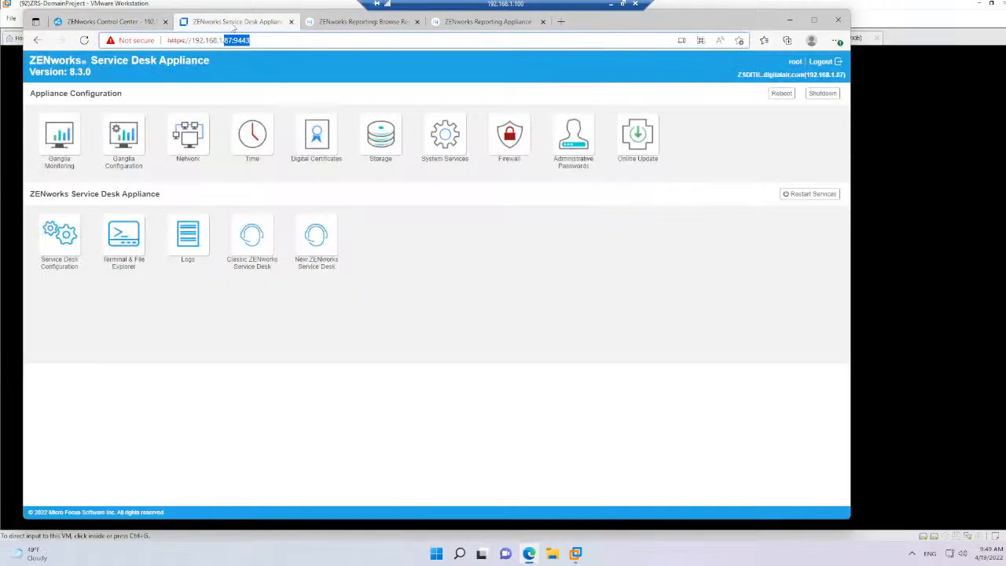
click(226, 40)
key(shift+Right)
text(91)
key(Return)
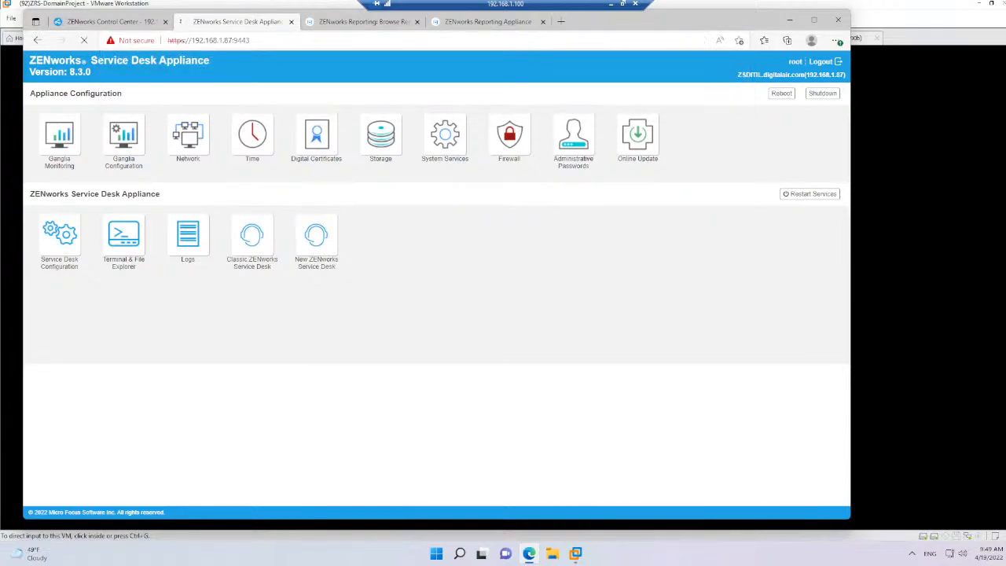
click(314, 281)
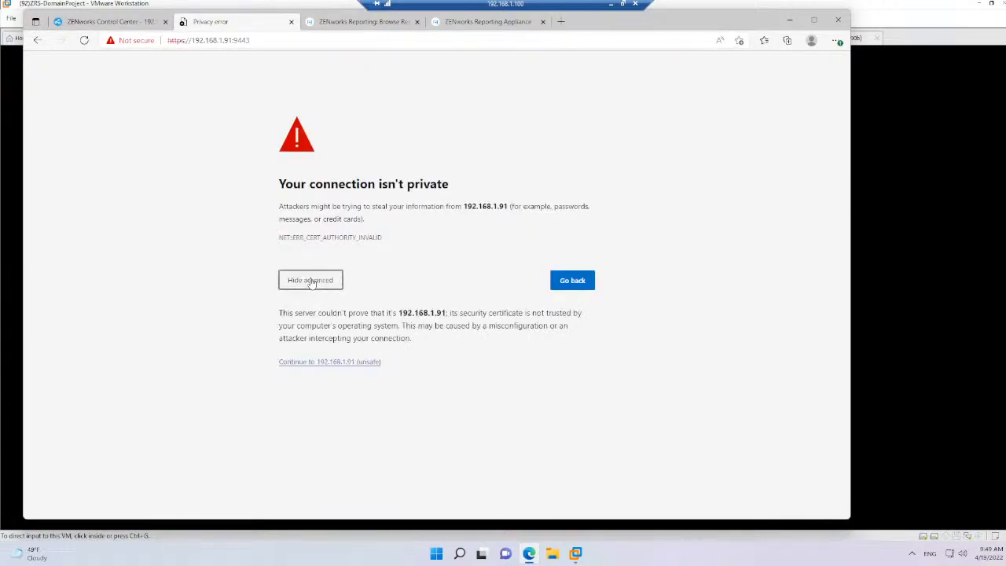
click(326, 363)
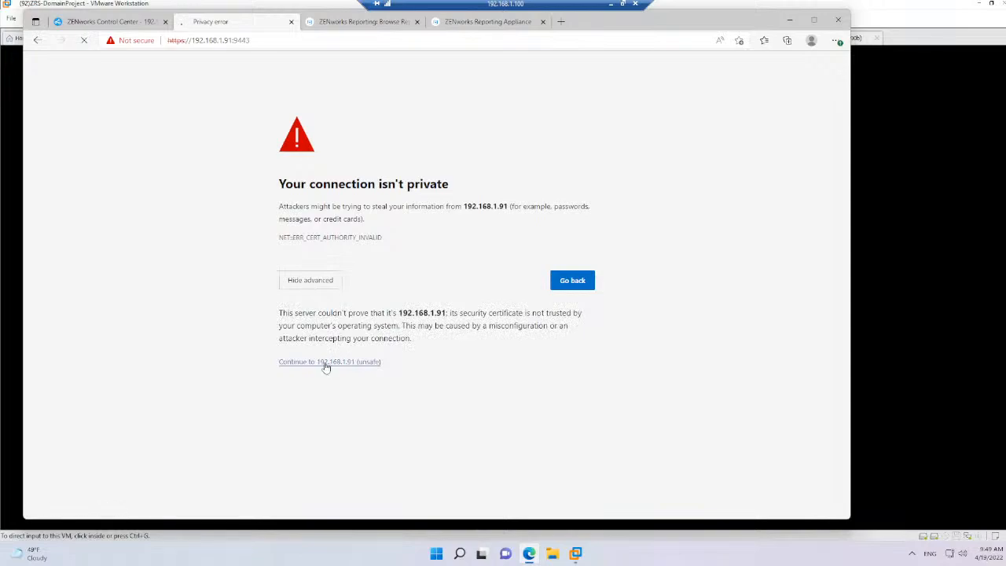
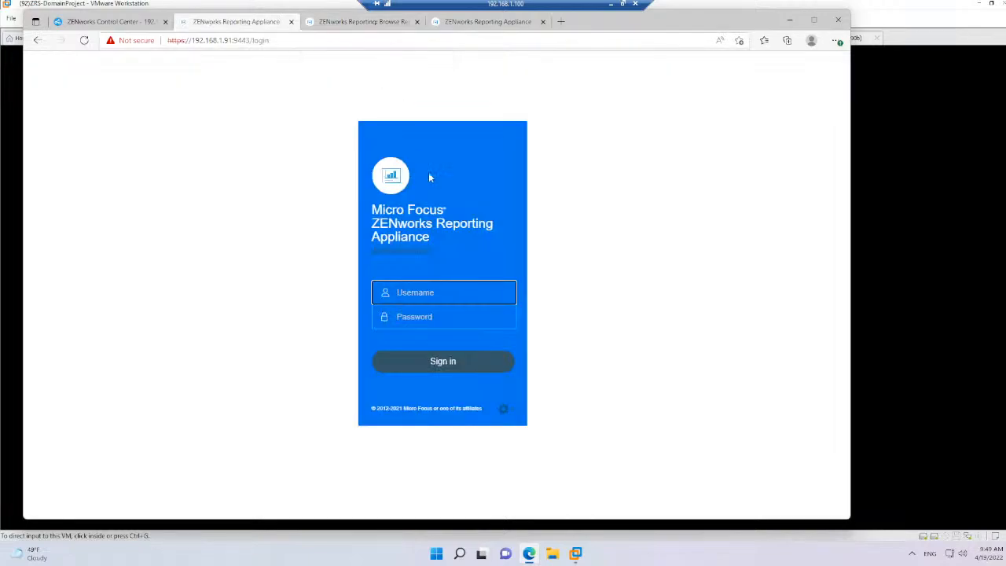
Sign in to the ZENworks Reporting Appliance administration page as root with the account password
text(root)
key(Tab)
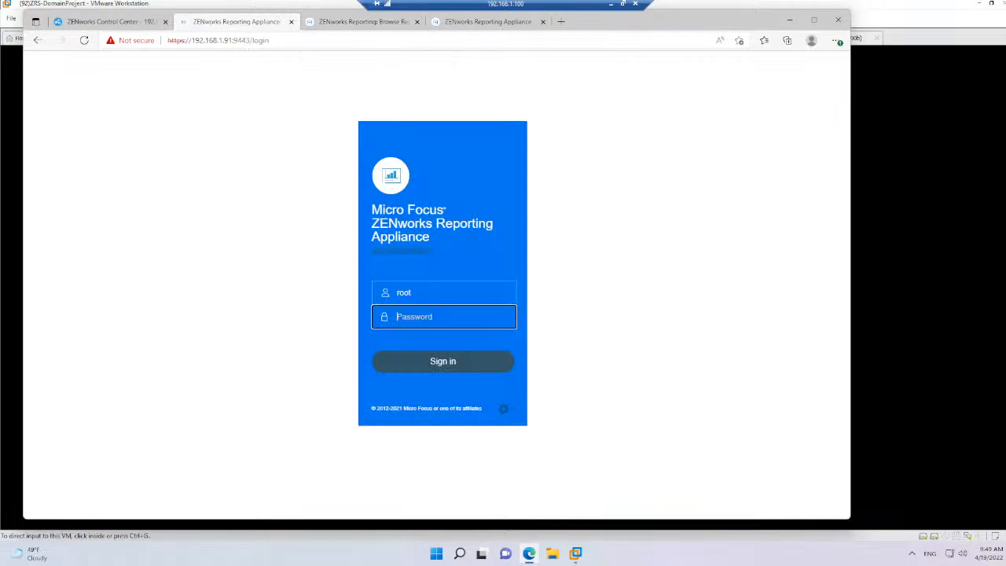
text(••••••)
key(Return)
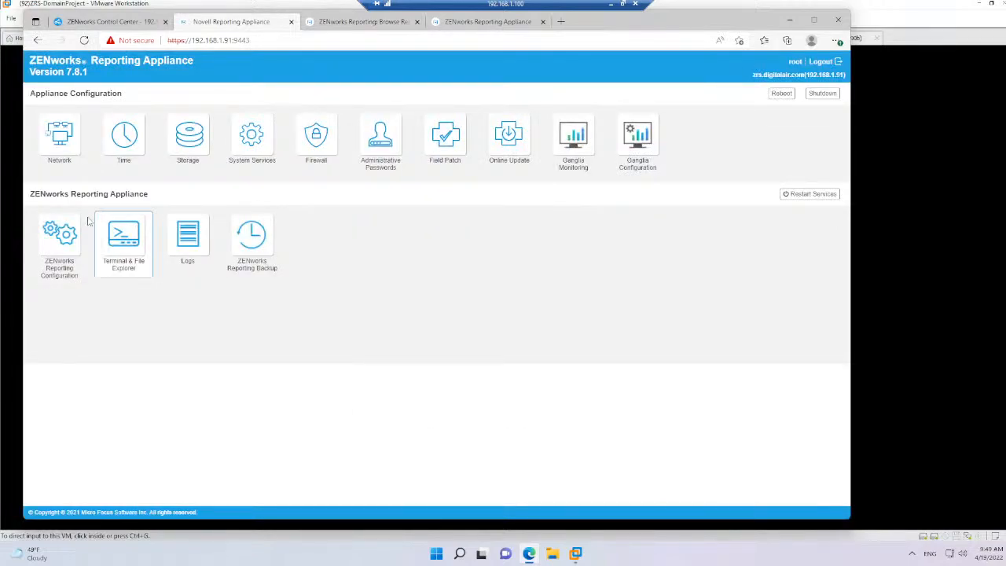
Open the ZENworks Reporting Configuration, review the Configure Domains list and close it without changing anything
click(78, 229)
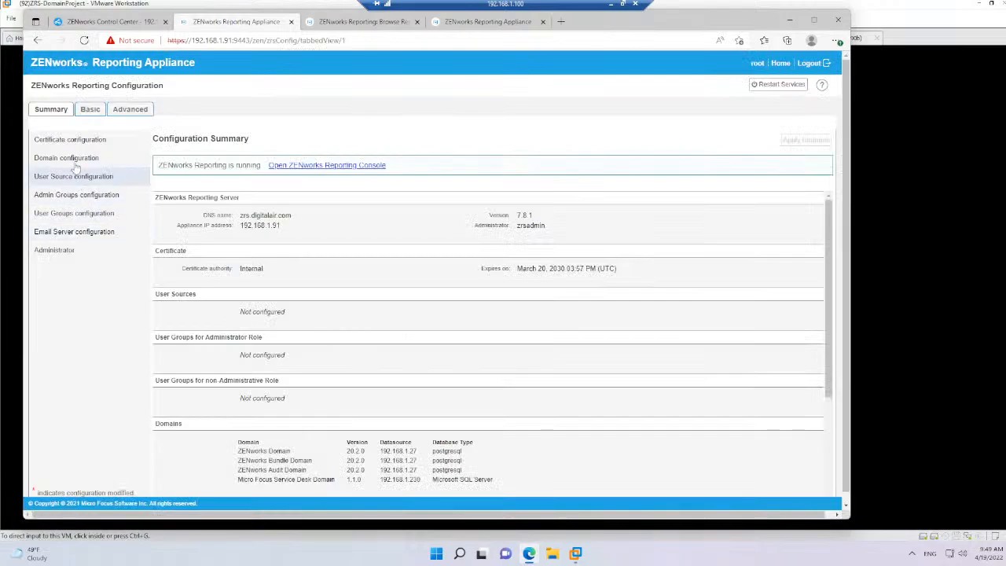
click(76, 162)
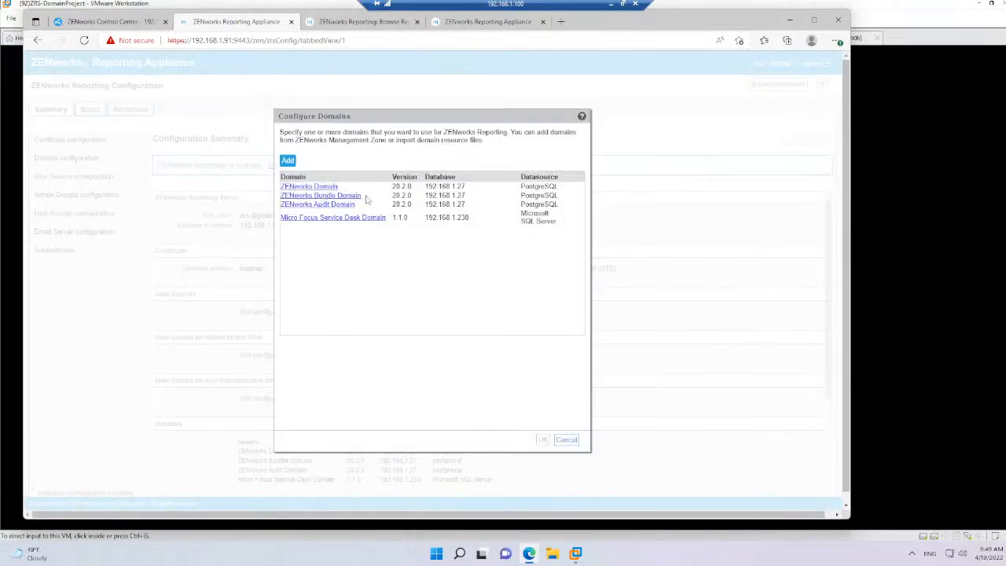
click(567, 440)
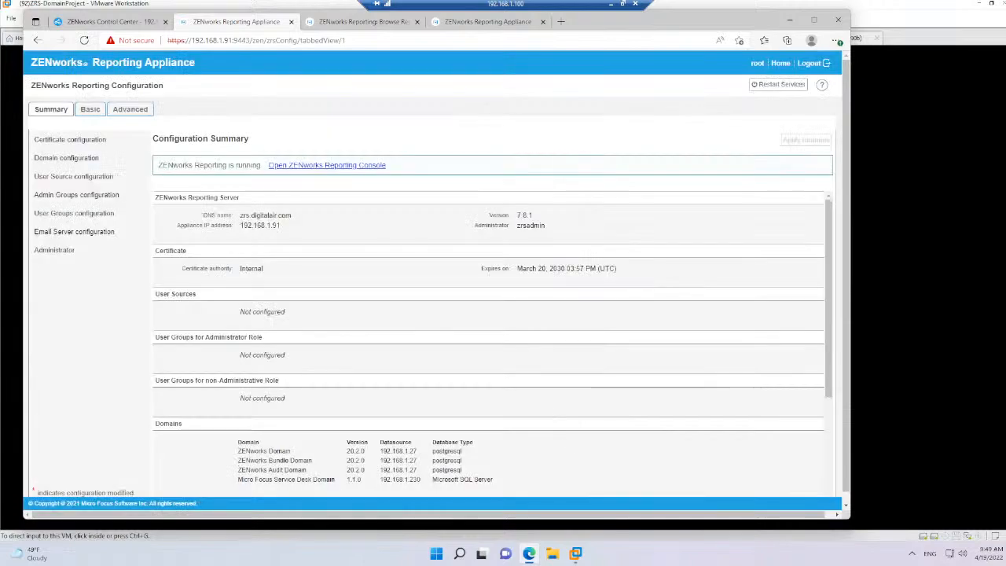
click(233, 40)
click(233, 40)
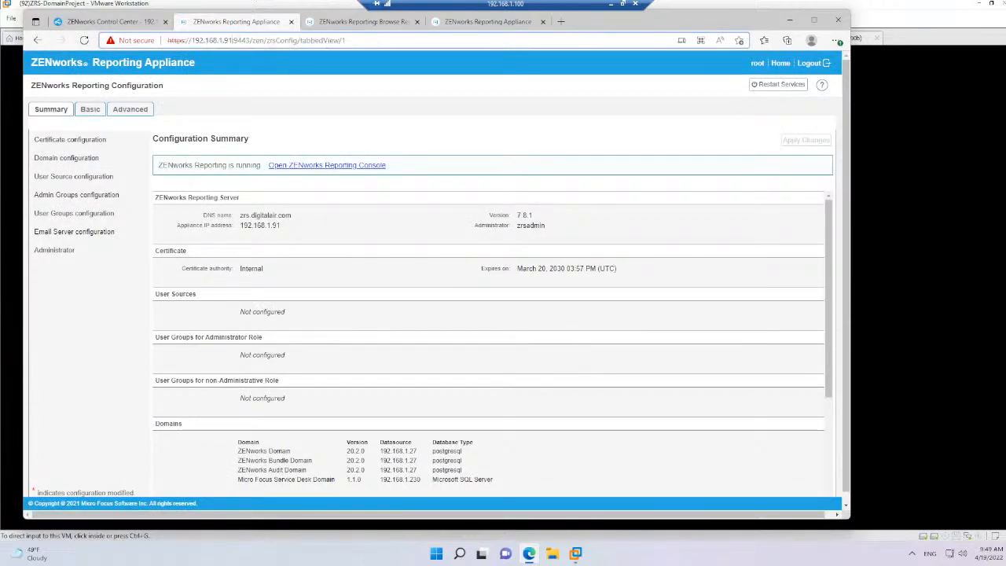
key(shift+End)
key(BackSpace)
key(Return)
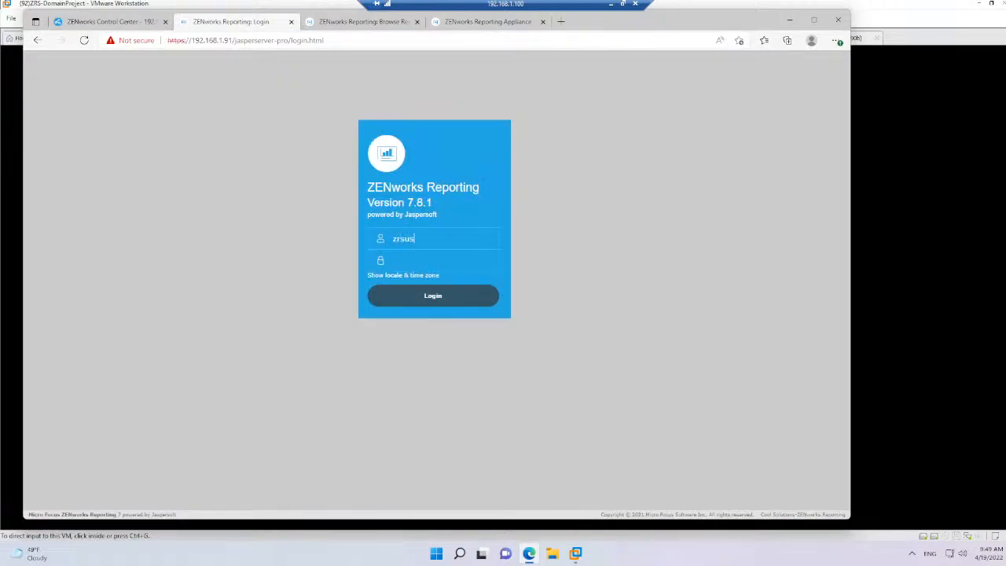
Log in to ZENworks Reporting as zrsadmin with the account password
key(Return)
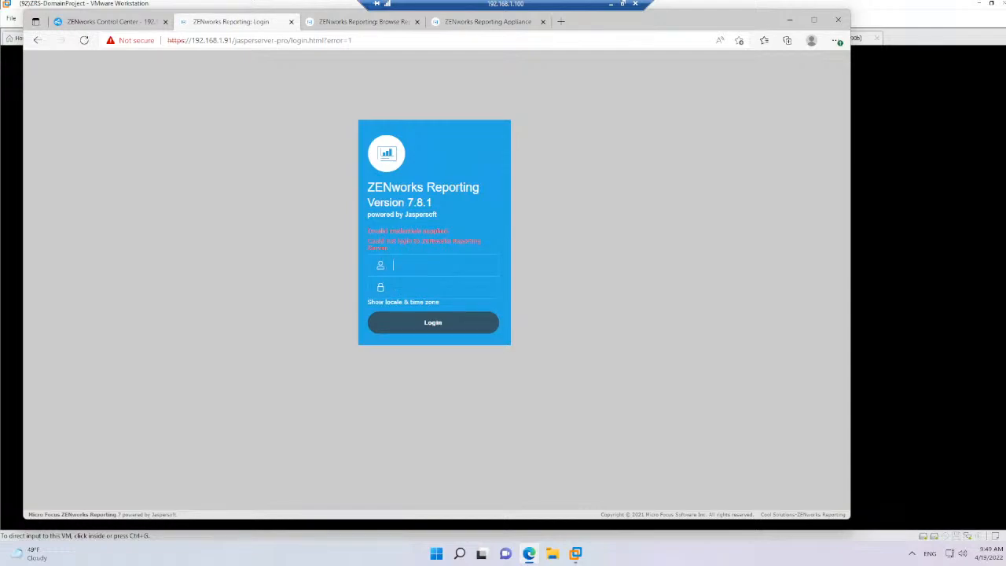
text(zrsadmin)
key(Return)
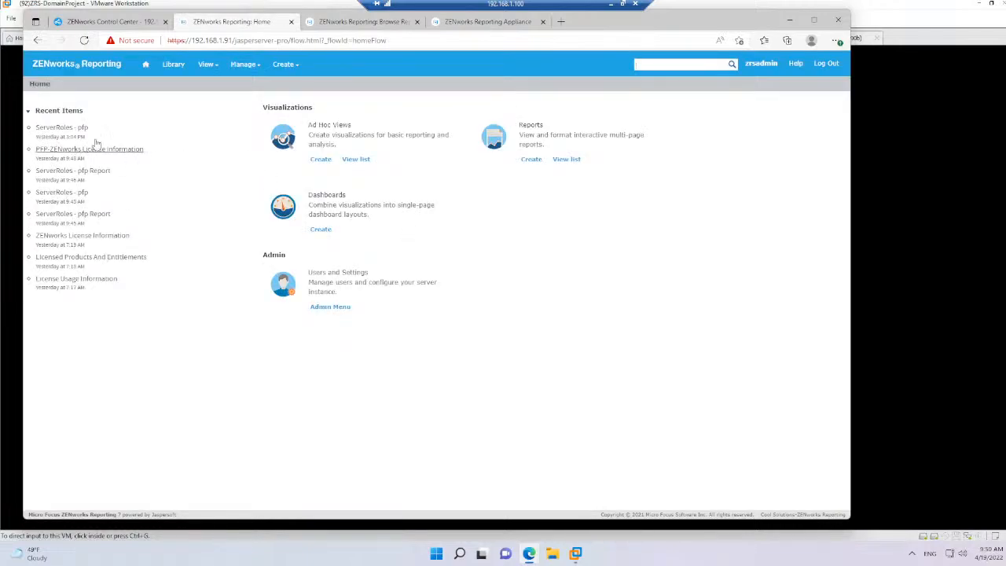
Look through the Library's reports and ad hoc views, and open the PFP-ZENworks License Information report
click(173, 65)
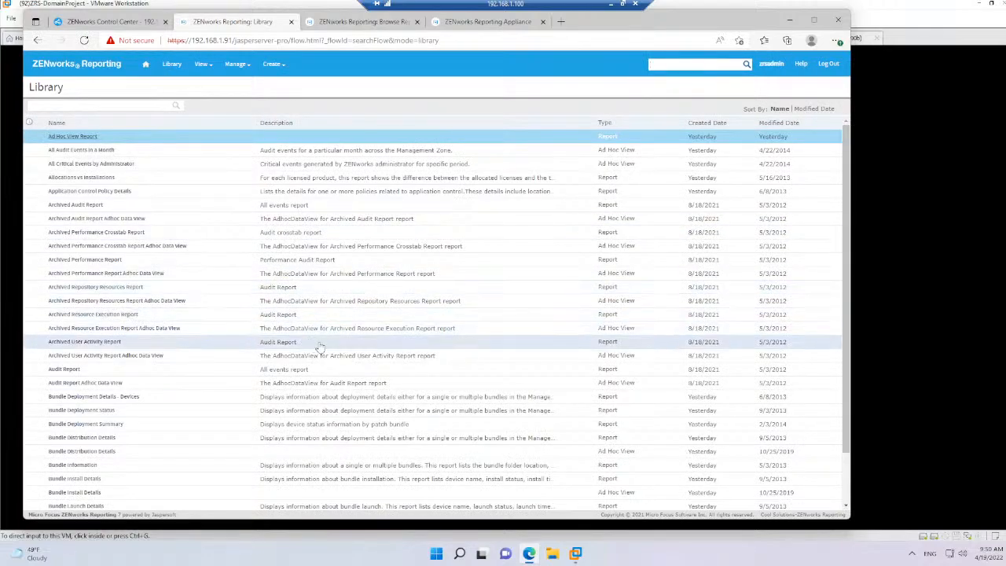
scroll(401, 338, down, 3)
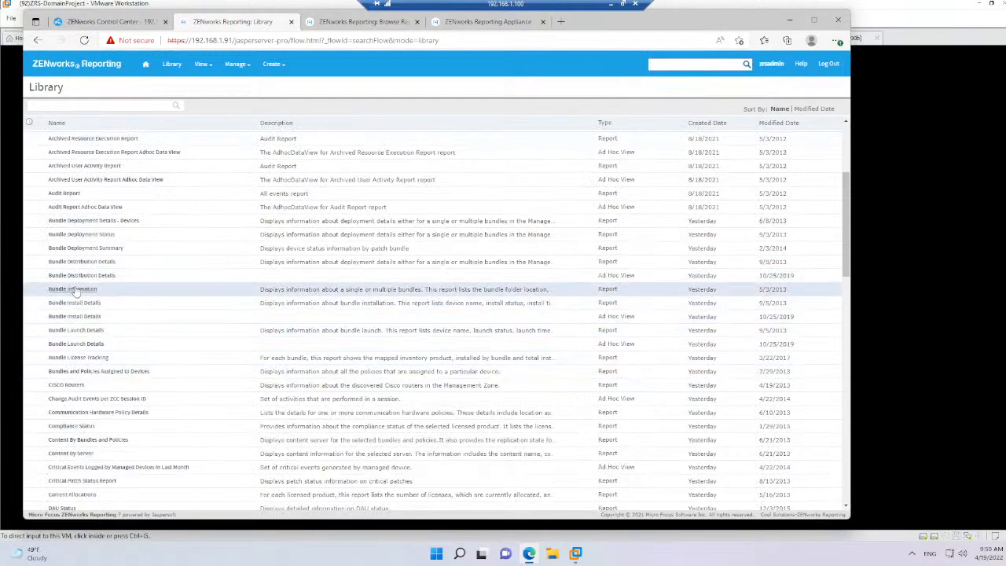
scroll(118, 307, down, 6)
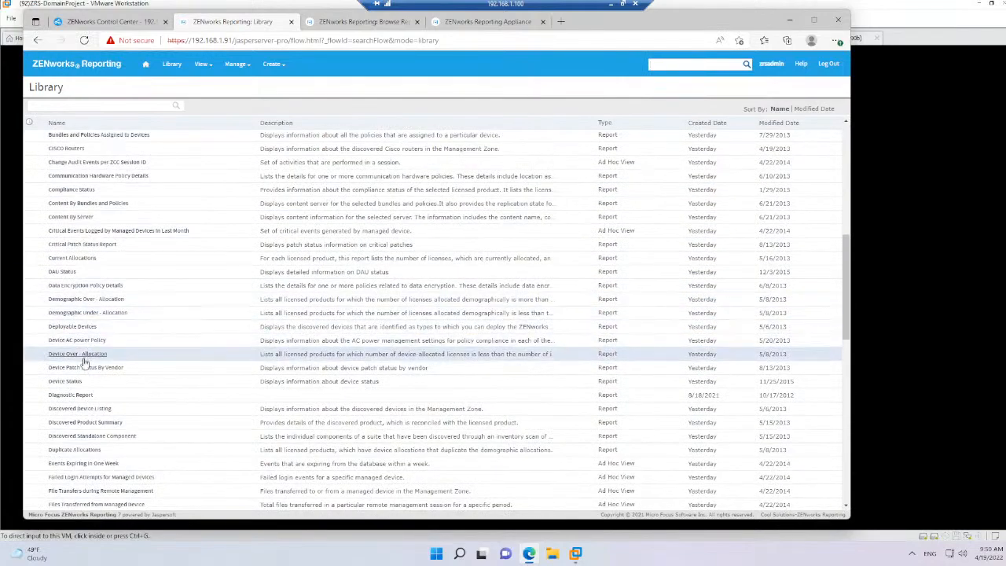
scroll(128, 355, down, 5)
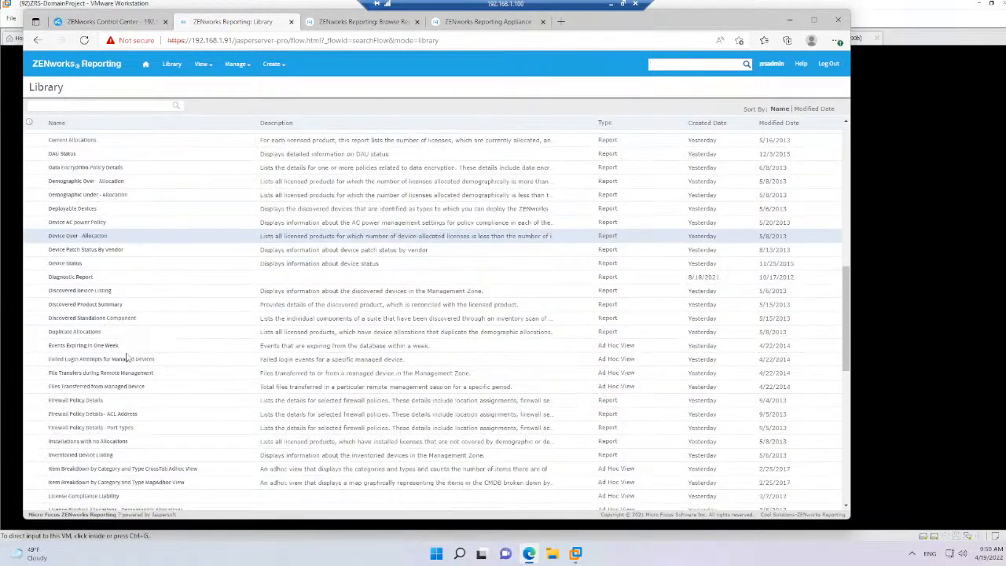
scroll(102, 423, down, 7)
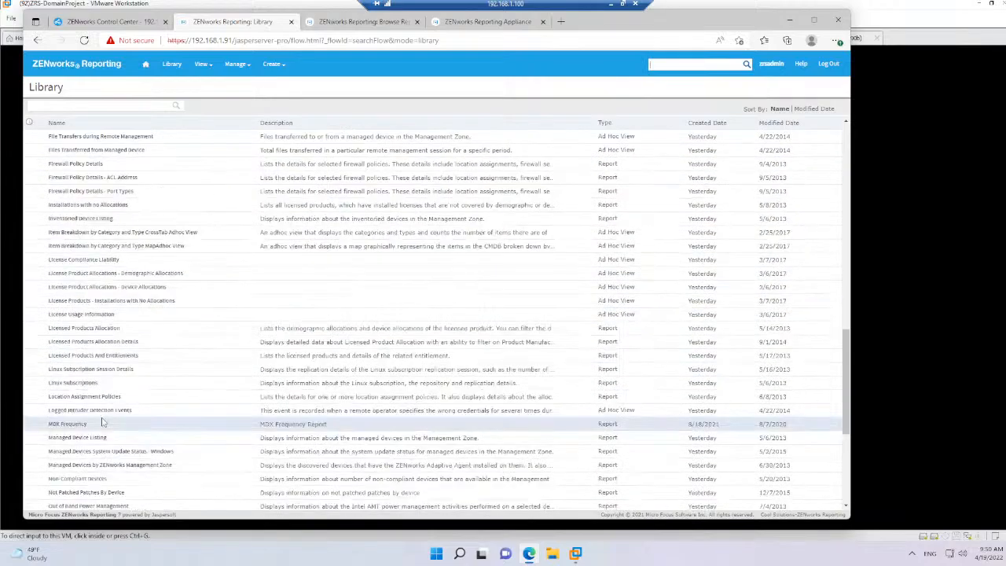
scroll(102, 423, up, 3)
scroll(102, 424, down, 5)
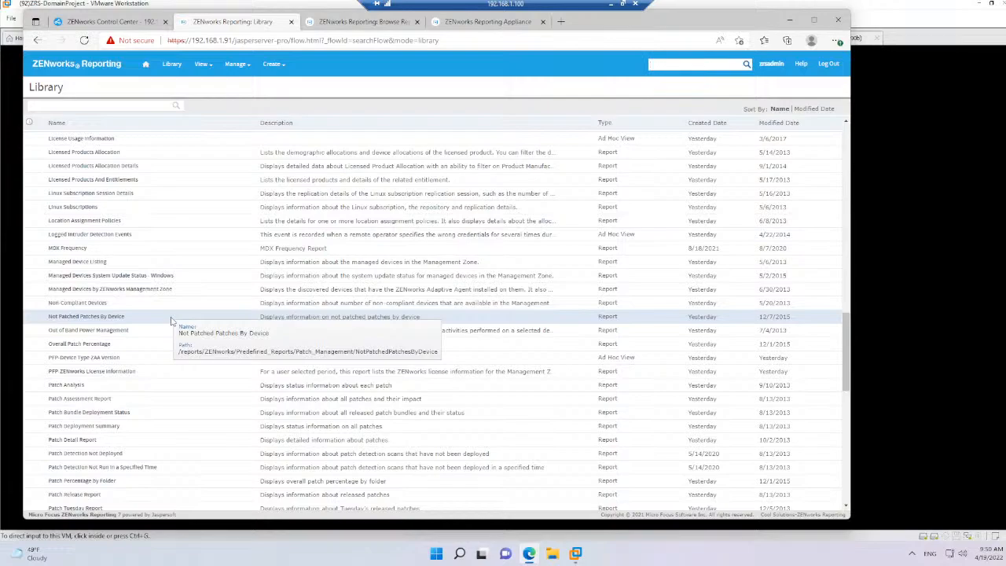
mouse_move(210, 68)
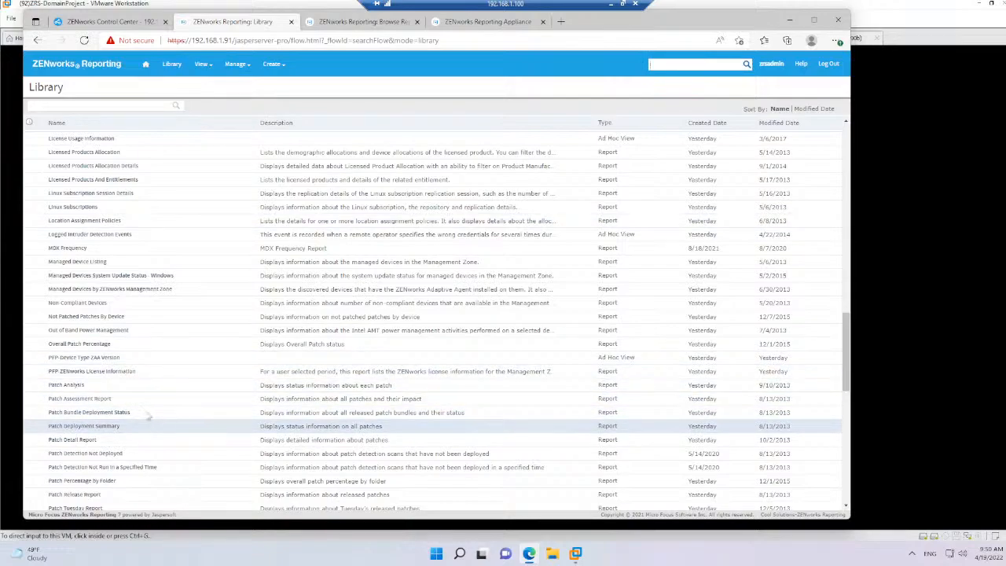
click(110, 377)
click(110, 377)
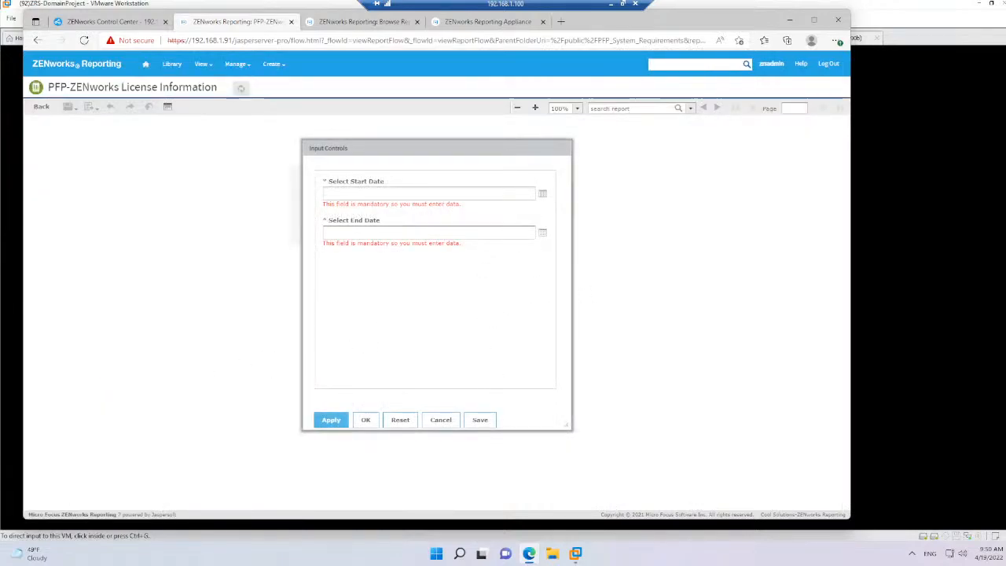
Run the license information report with both the start date and the end date set to 2022-04-19
click(543, 193)
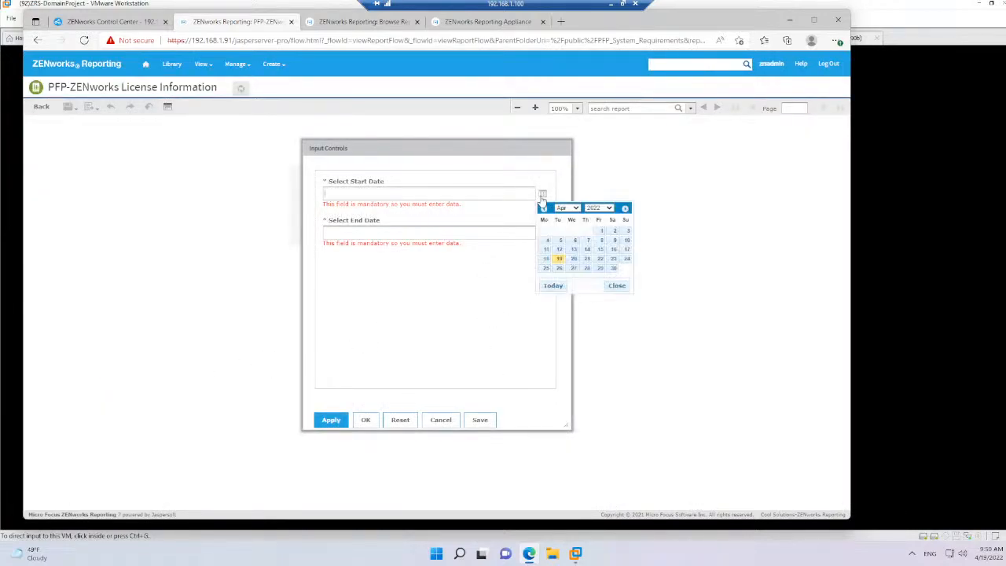
click(551, 287)
click(542, 232)
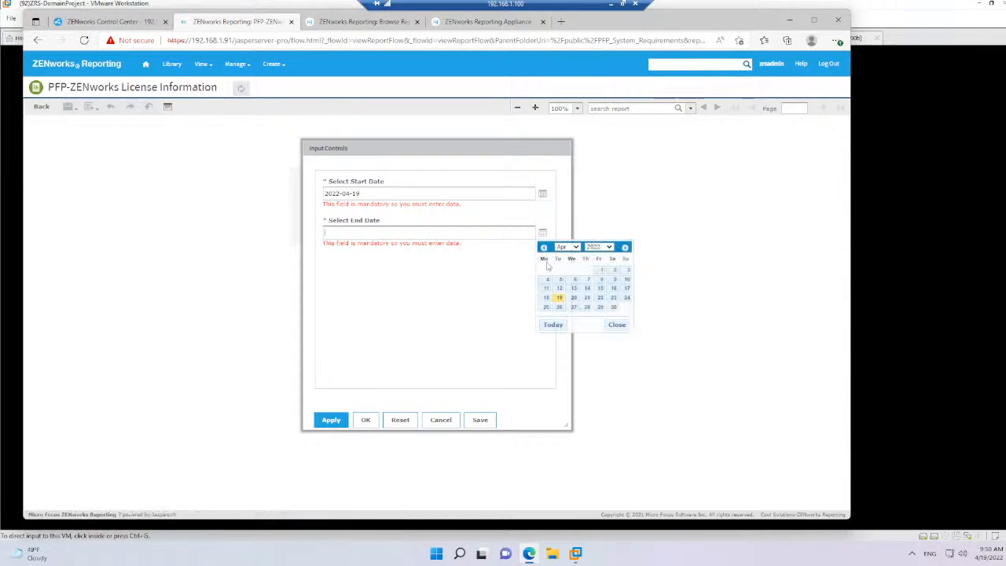
click(553, 325)
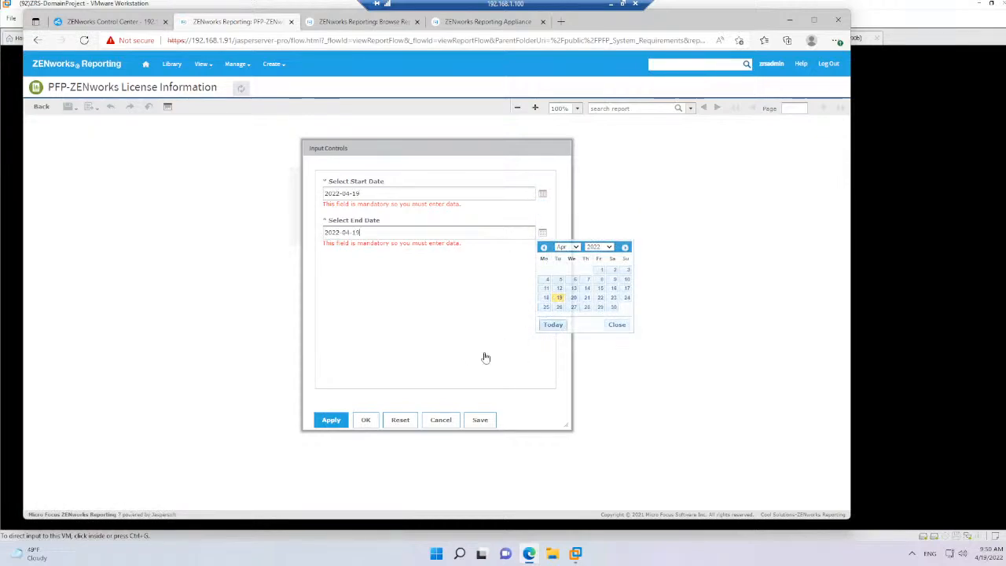
click(366, 419)
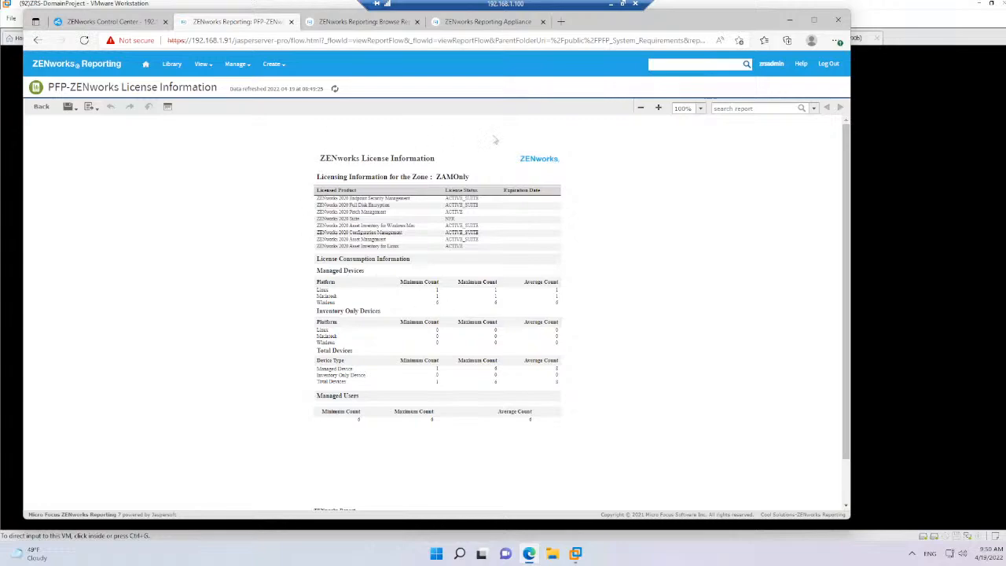
Return to the Library and open the ServerRoles - pfp ad hoc view
click(170, 65)
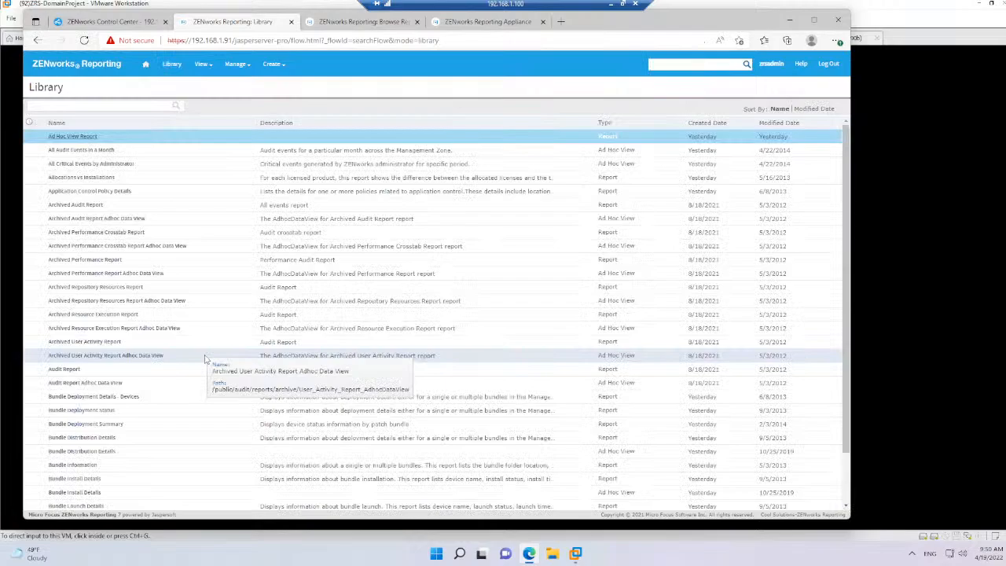
scroll(205, 360, down, 10)
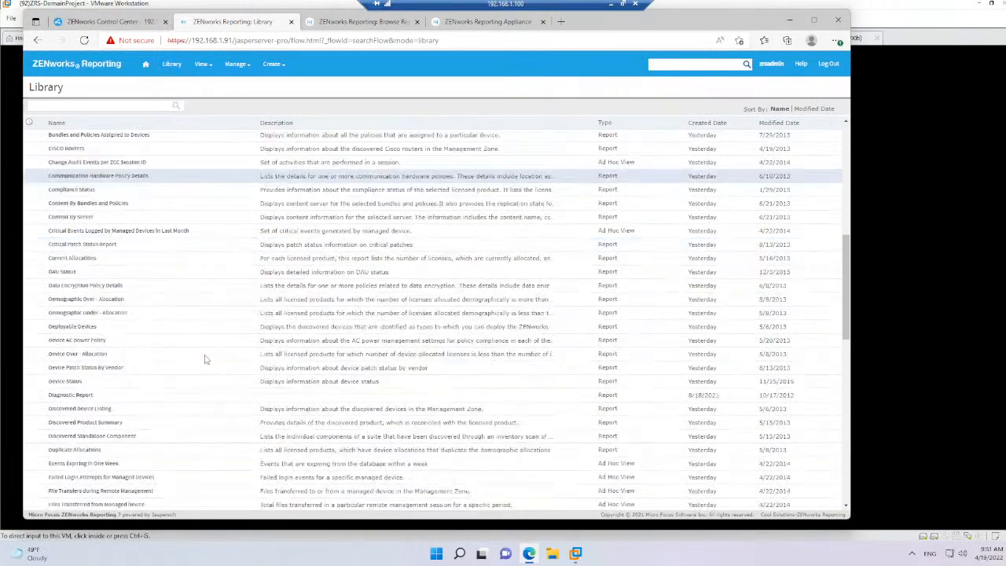
scroll(205, 359, down, 10)
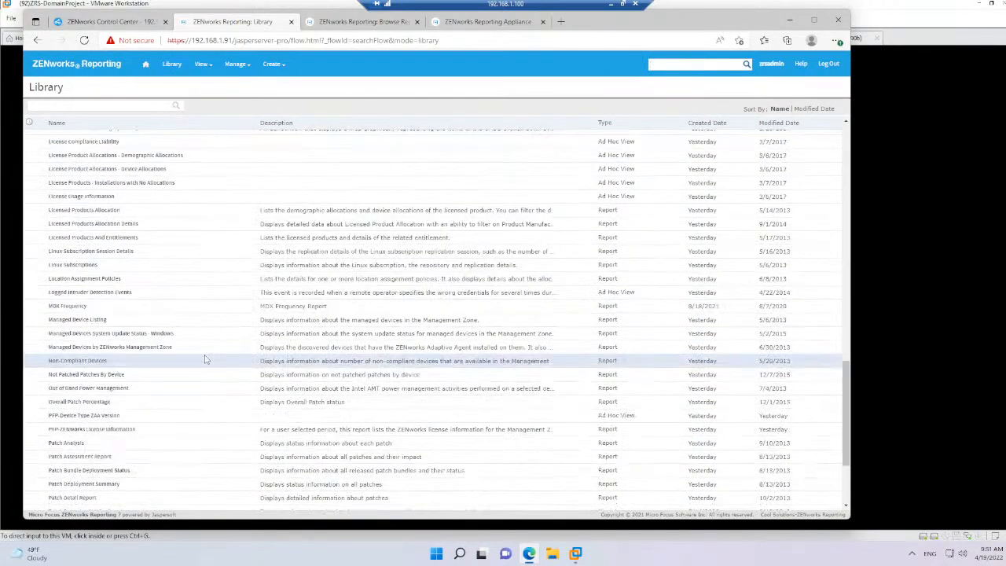
scroll(204, 359, up, 3)
scroll(204, 359, down, 3)
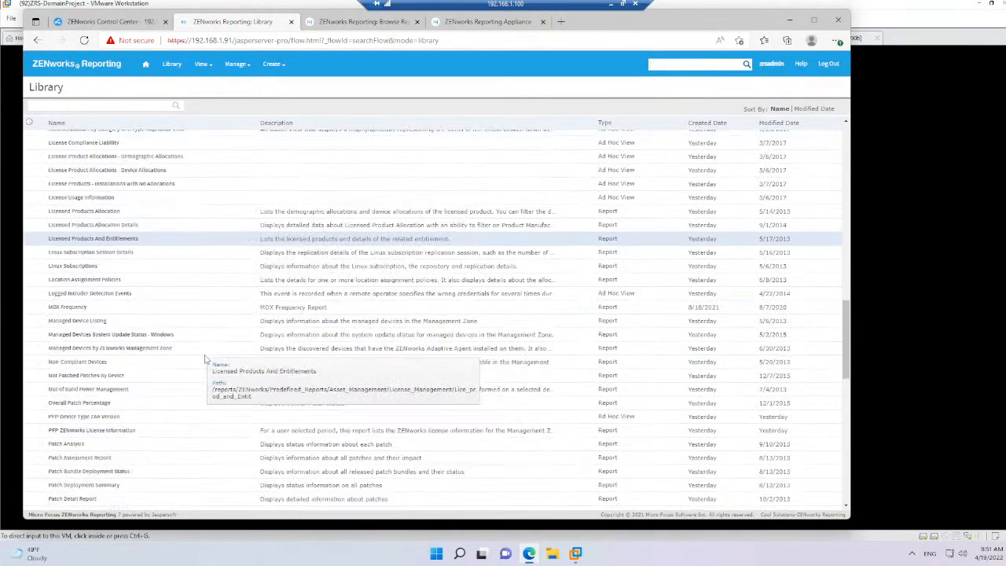
scroll(204, 359, down, 2)
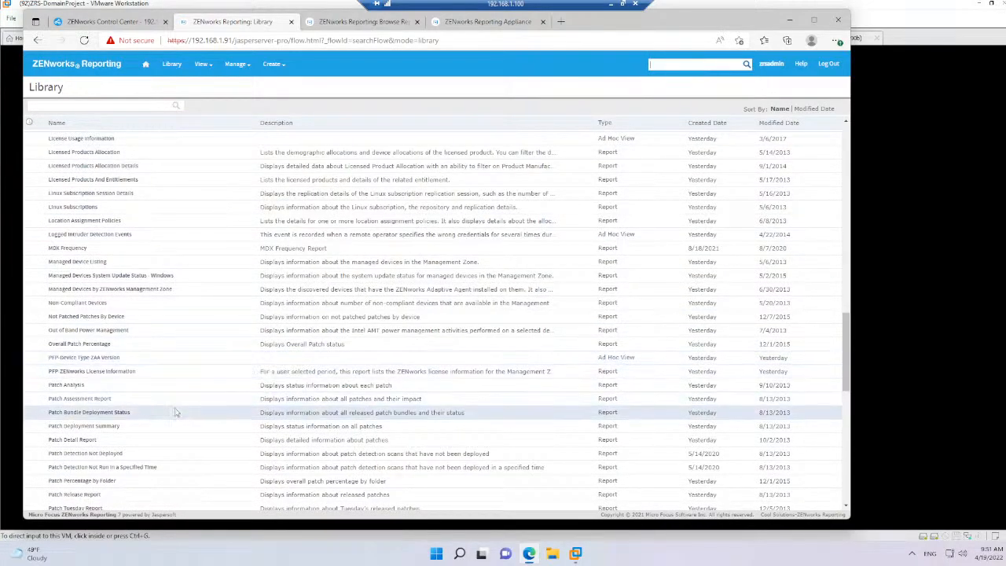
scroll(185, 393, down, 12)
scroll(177, 414, up, 3)
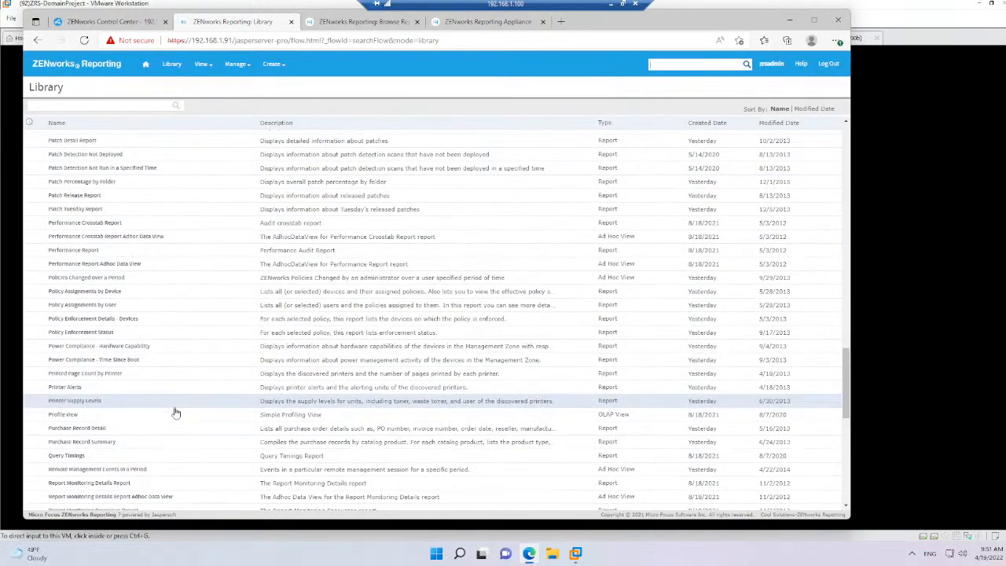
scroll(176, 413, down, 5)
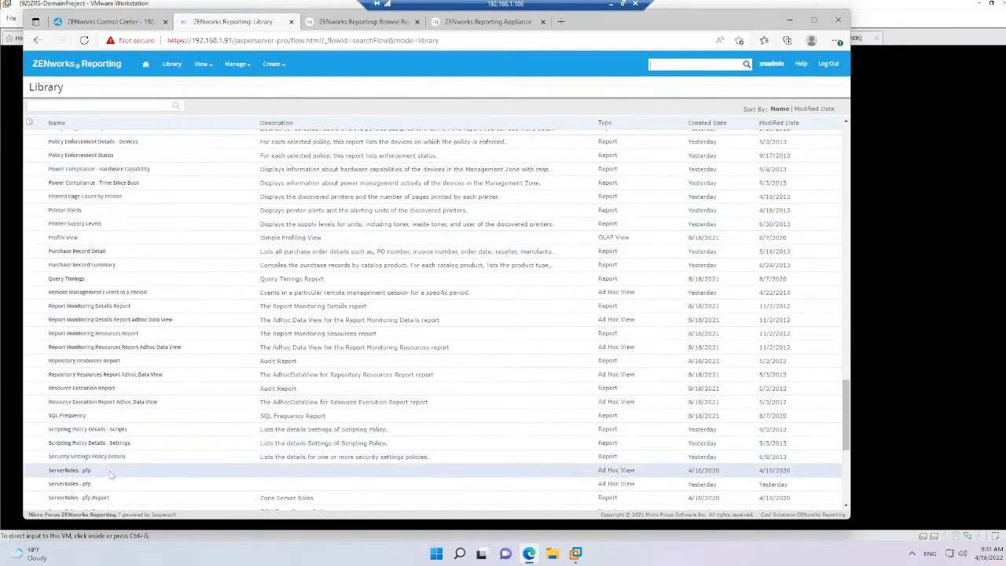
click(64, 472)
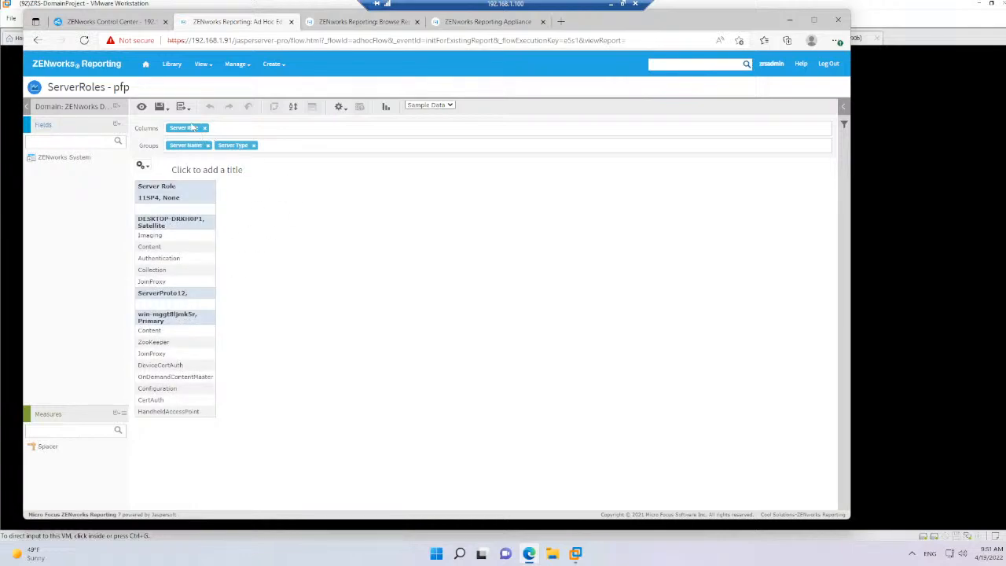
Try rearranging the ServerRoles view so Server Name and Server Role are columns and only Server Type remains as a group
drag(189, 130, 289, 148)
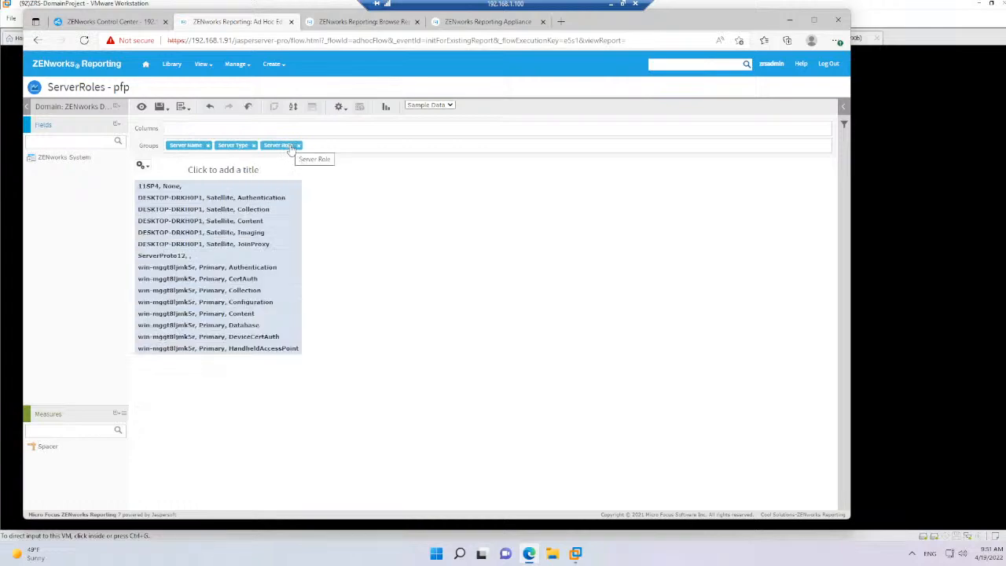
click(385, 110)
drag(189, 147, 186, 130)
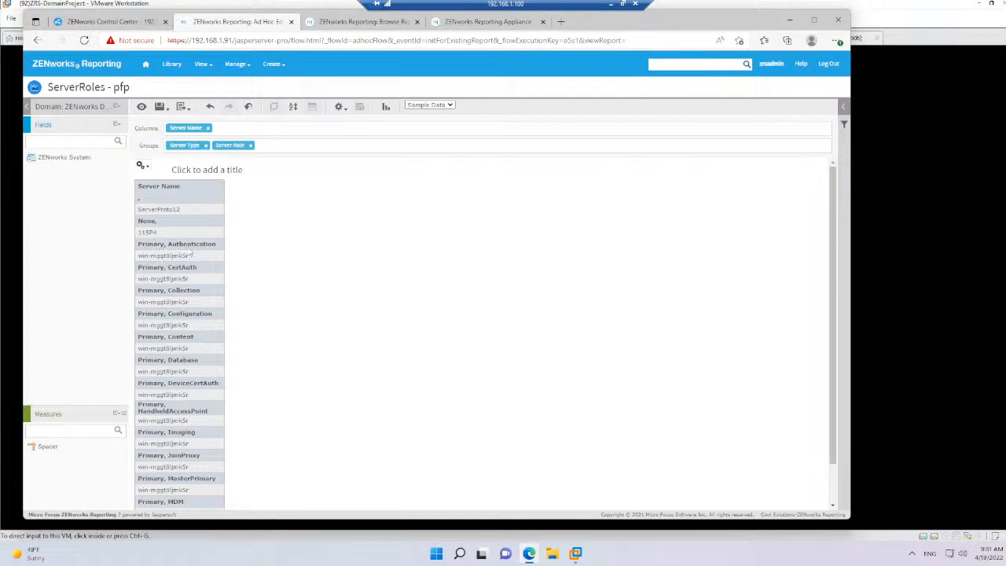
drag(236, 152, 242, 127)
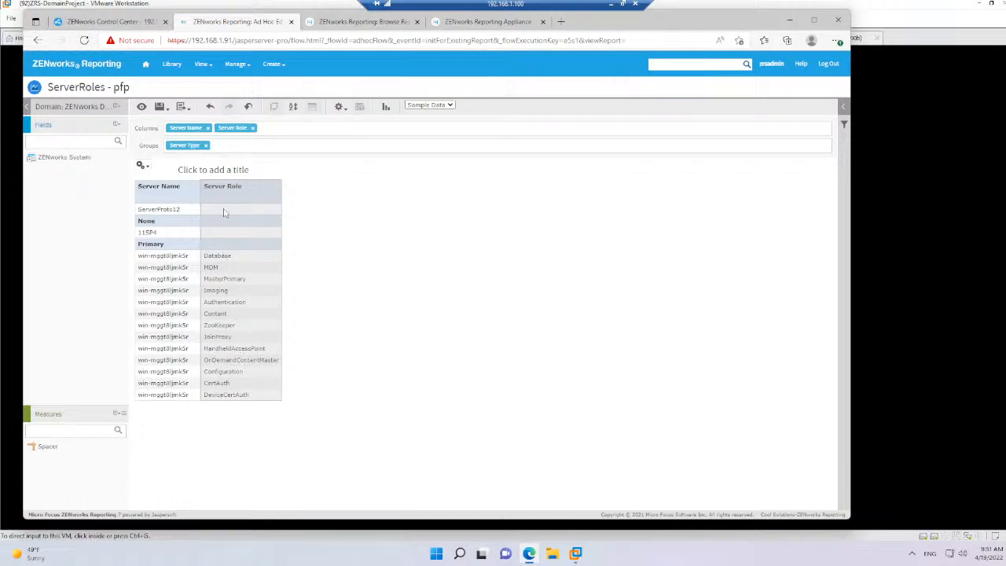
Return to the Library, discarding the view changes, and open the more recently modified ServerRoles - pfp ad hoc view
click(172, 66)
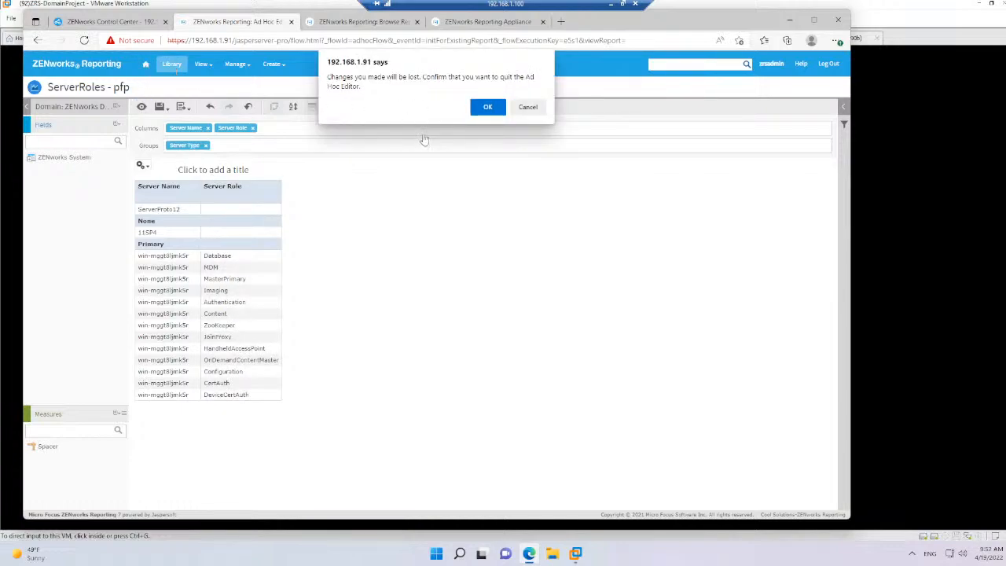
click(484, 109)
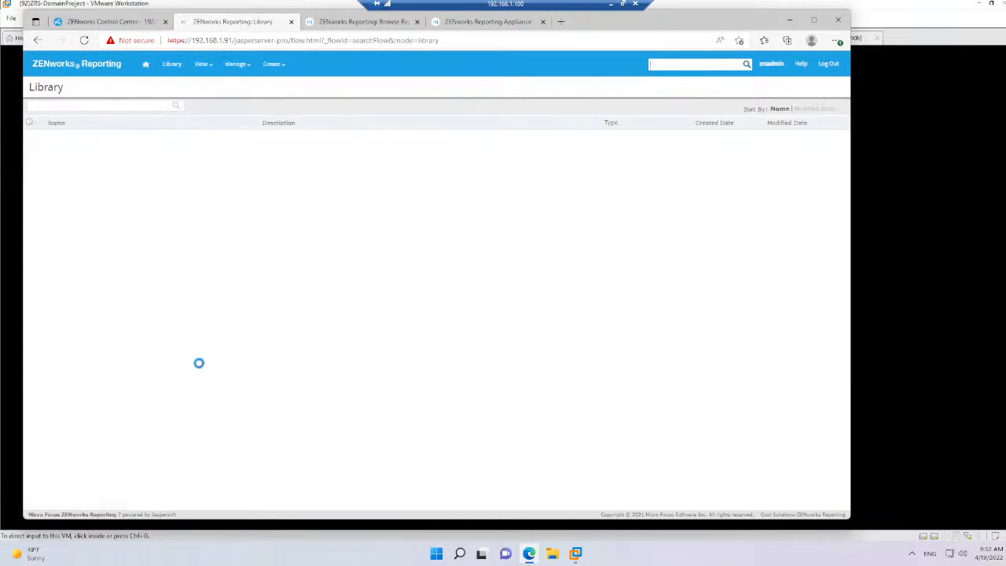
scroll(189, 372, down, 20)
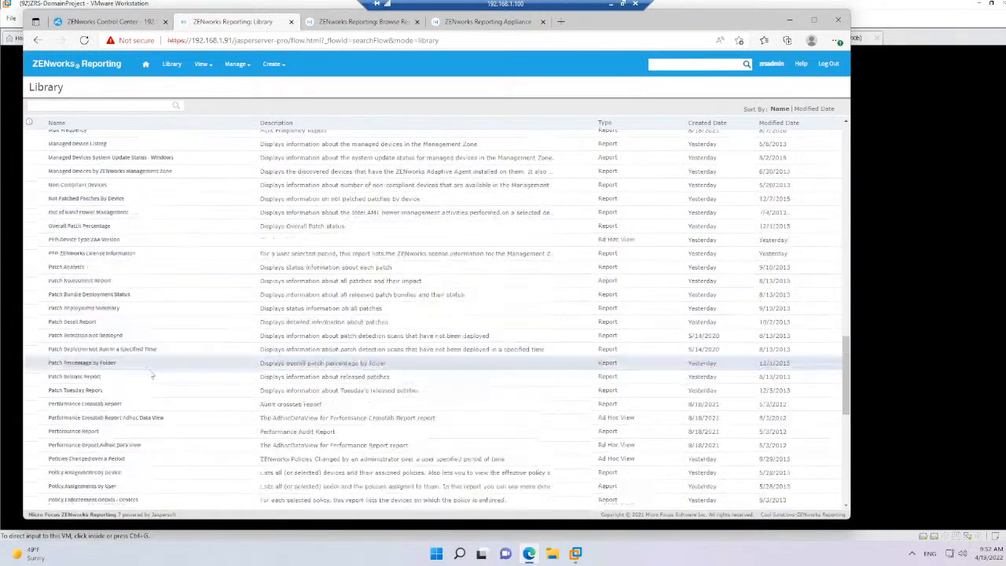
scroll(150, 375, up, 2)
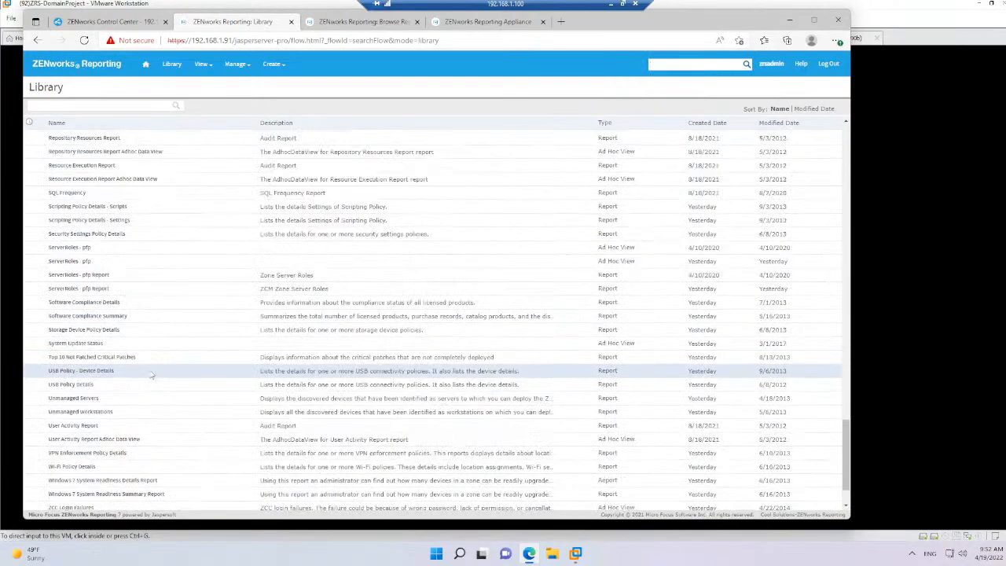
click(70, 261)
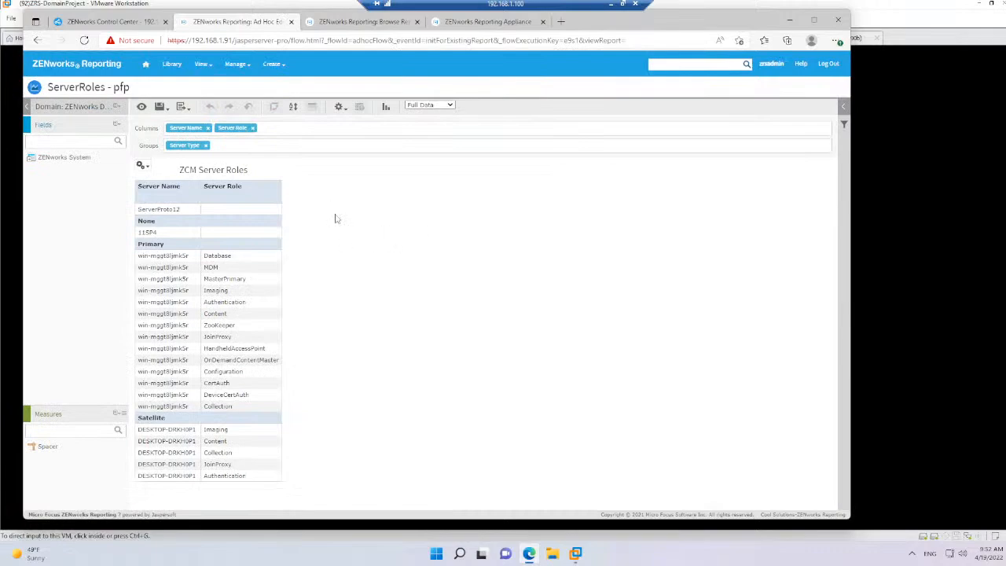
Show the view's filters and create a filter from the Server Role field under System Statistics
click(844, 108)
click(265, 400)
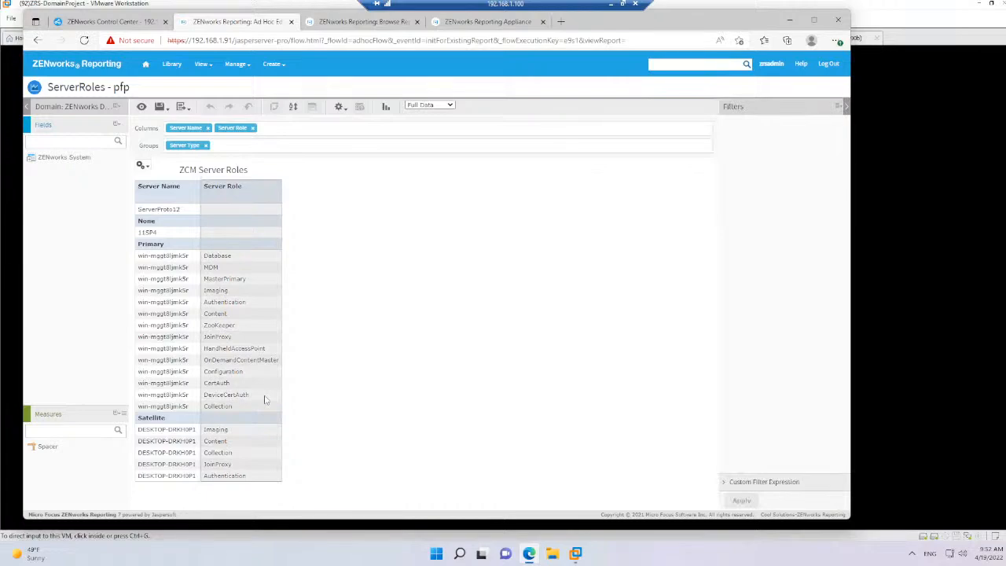
click(177, 422)
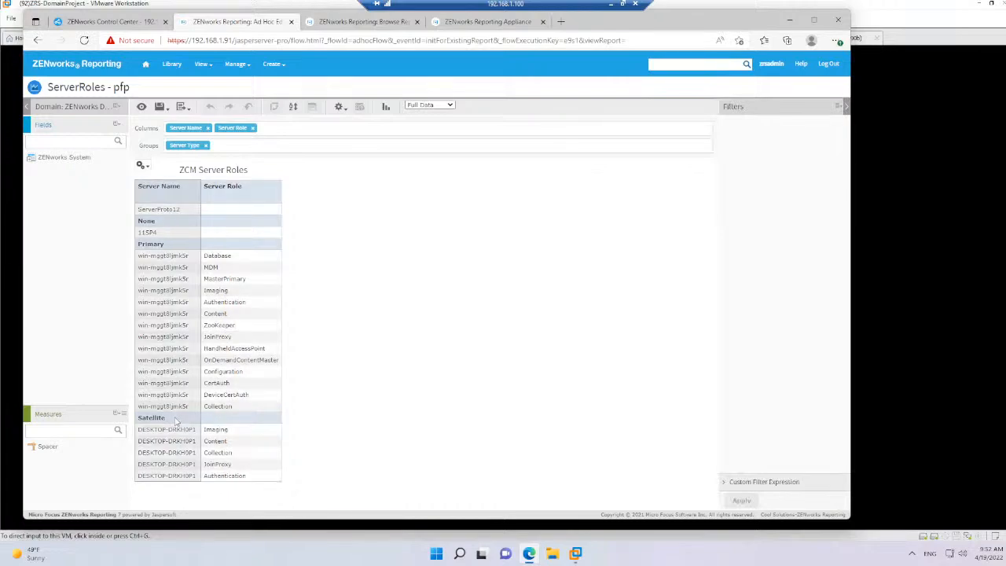
click(47, 159)
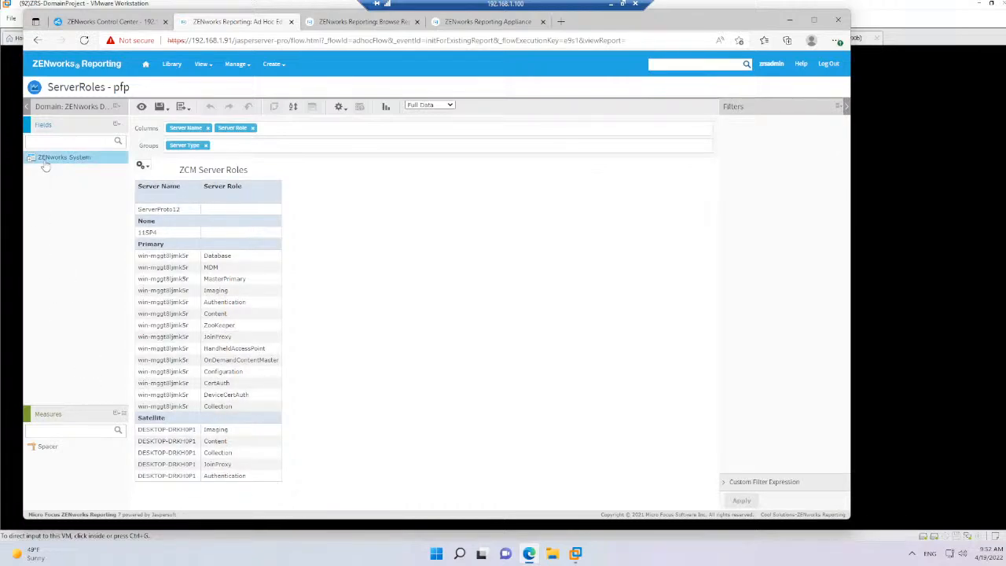
double_click(45, 165)
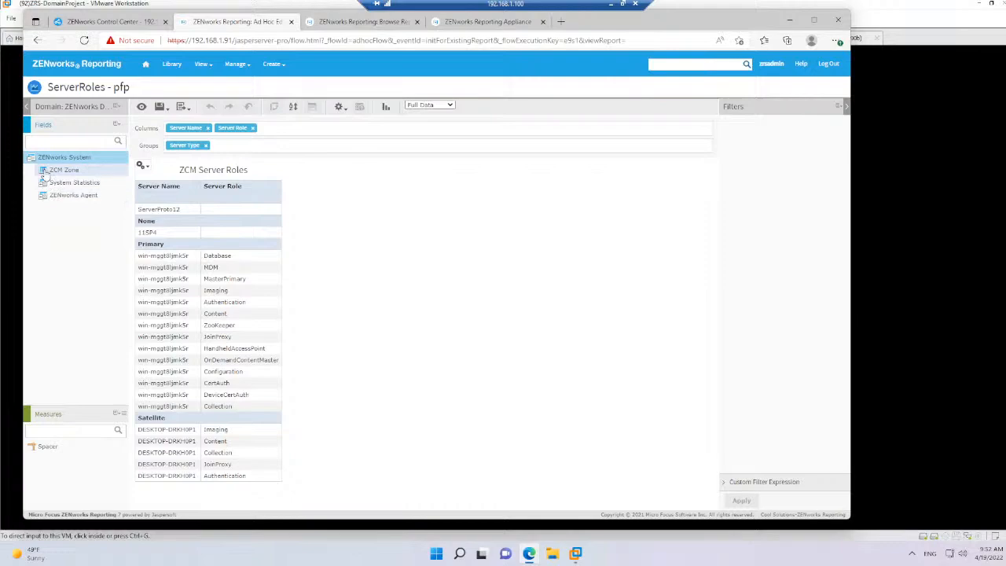
click(50, 183)
double_click(51, 184)
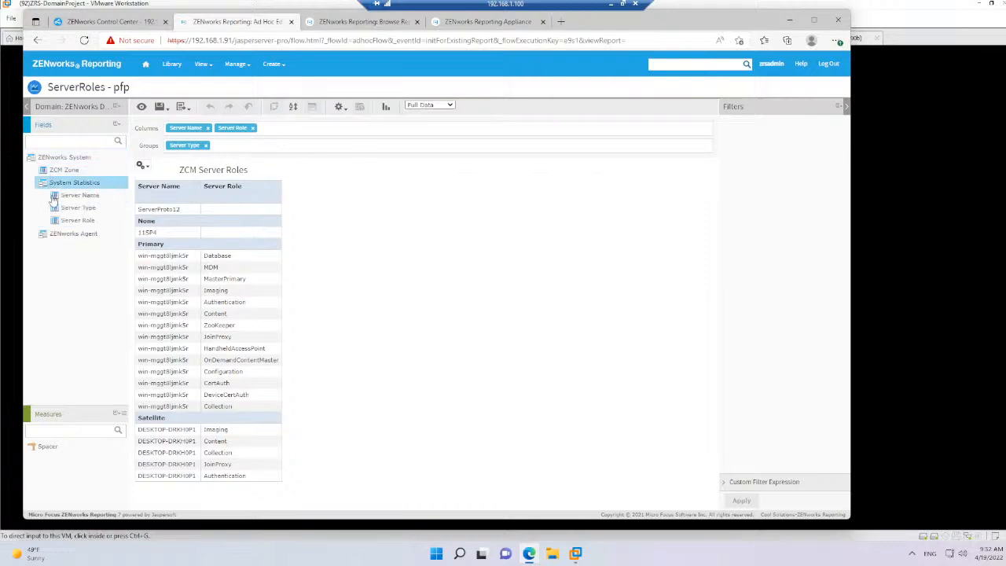
click(67, 221)
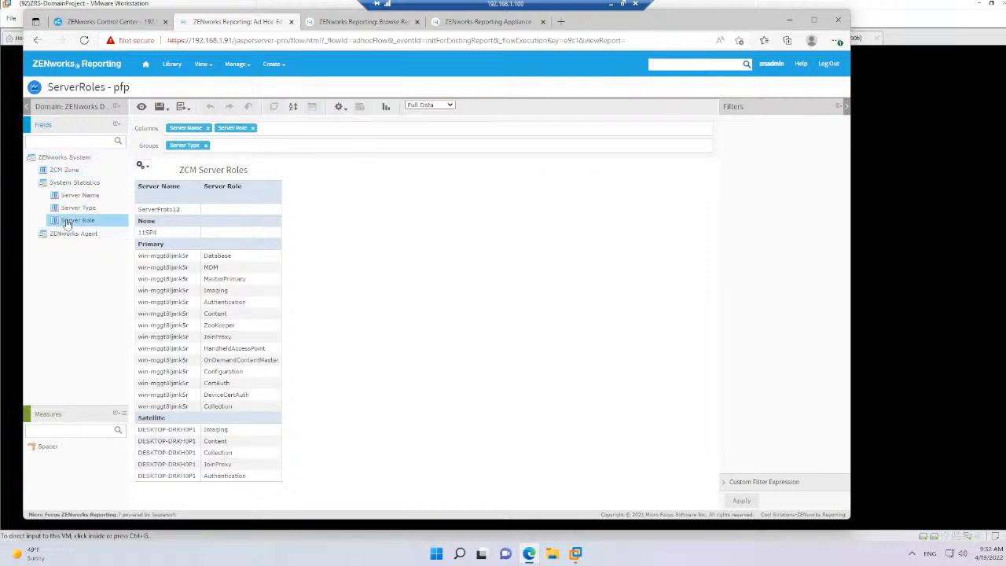
right_click(67, 223)
click(95, 255)
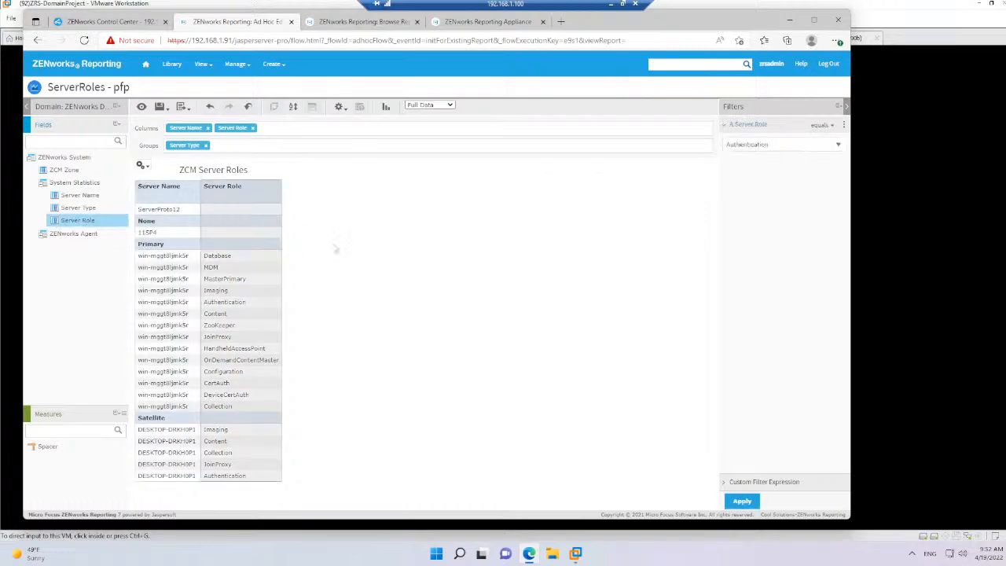
Set the Server Role filter to MasterPrimary and apply it to the view
click(751, 145)
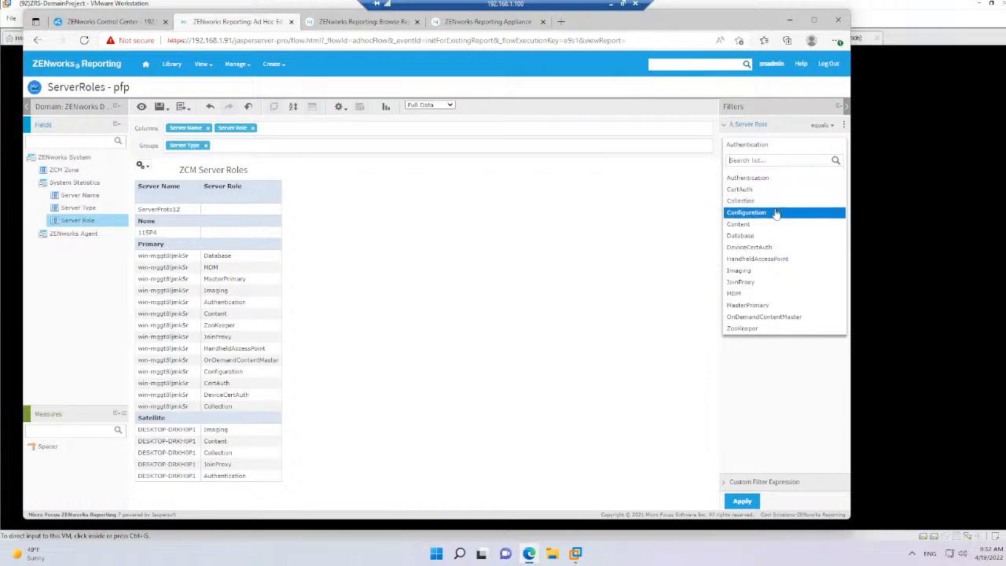
click(751, 305)
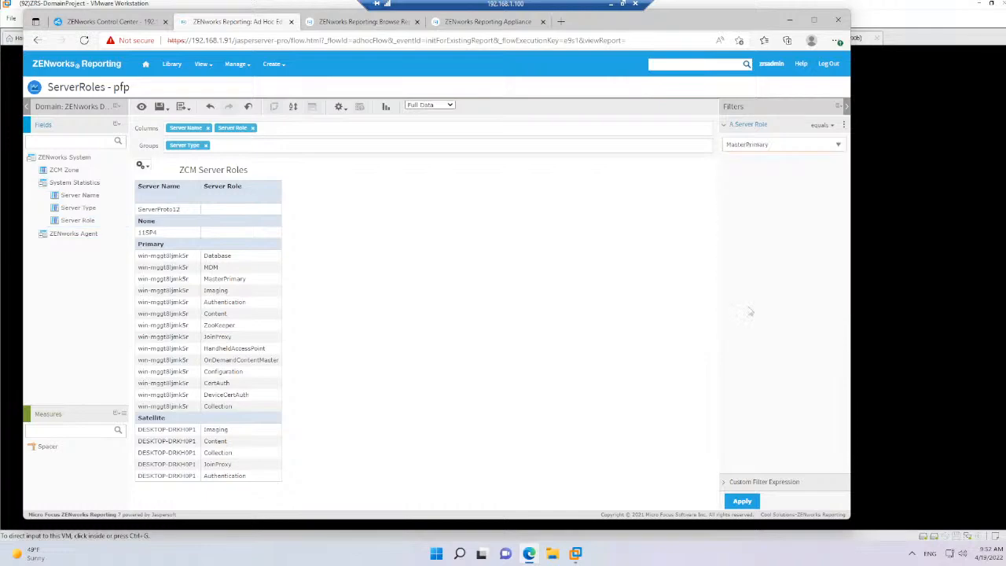
click(742, 501)
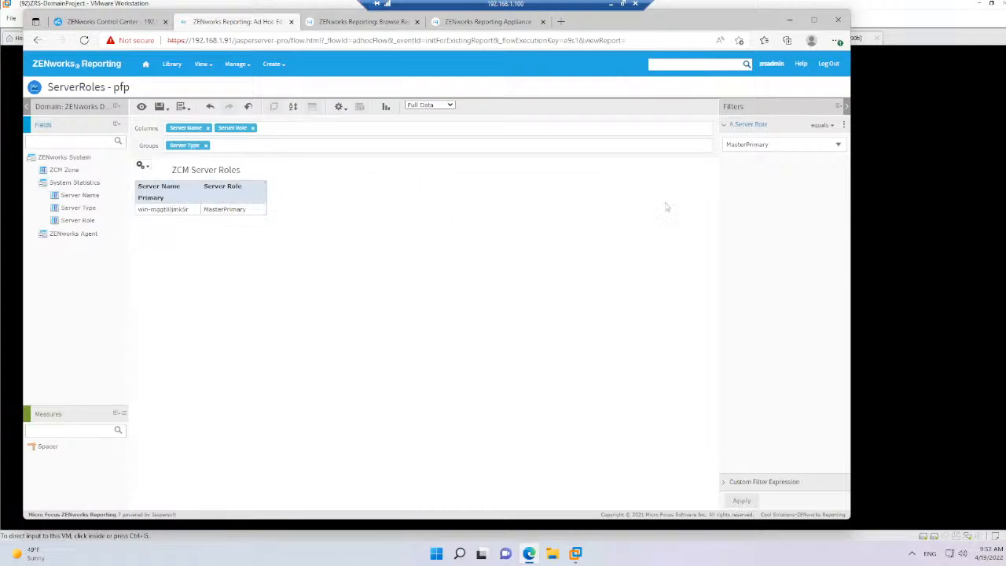
Switch the Server Role filter to CertAuth and apply it
click(840, 148)
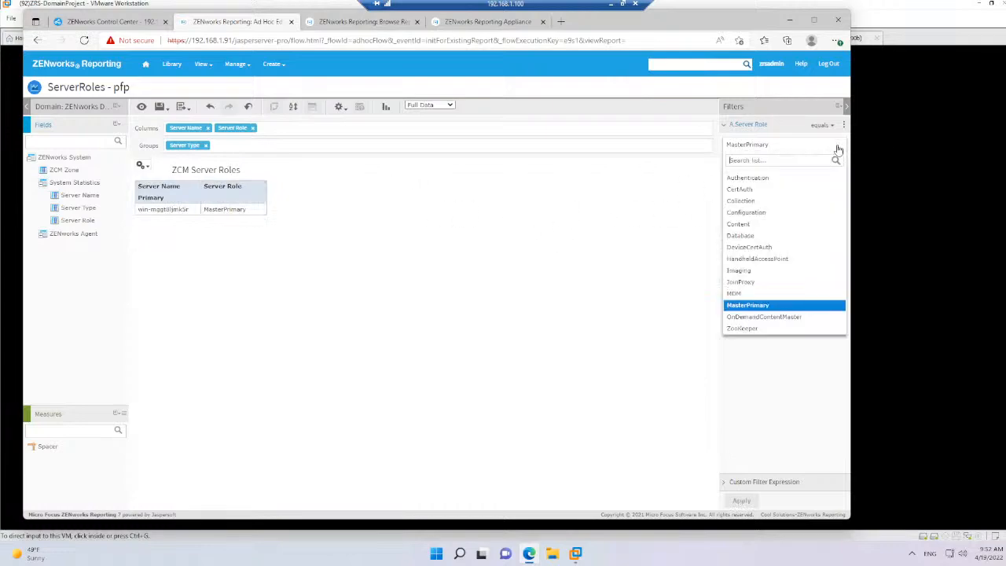
click(786, 191)
click(741, 501)
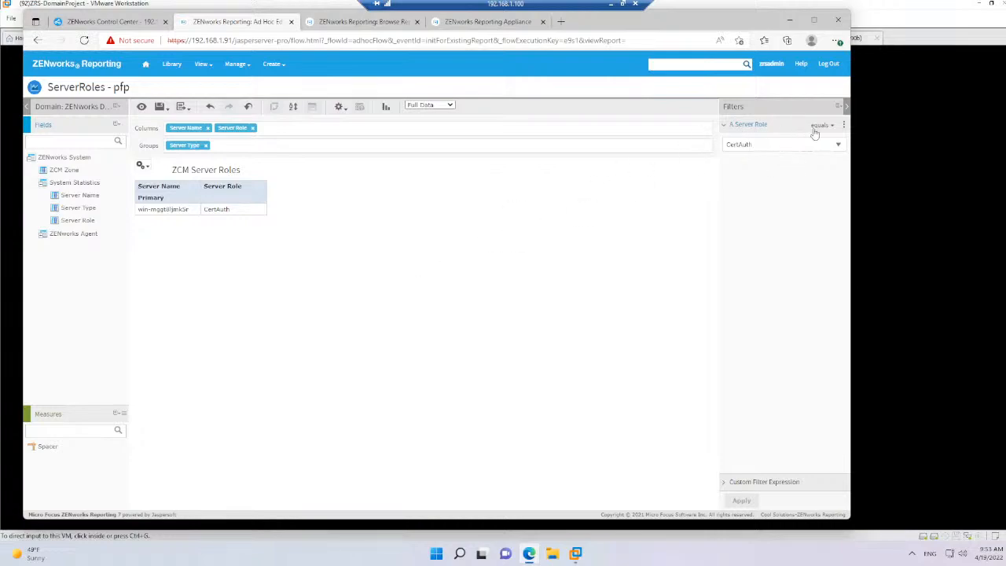
Remove the Server Role filter and apply the change to the view
click(843, 127)
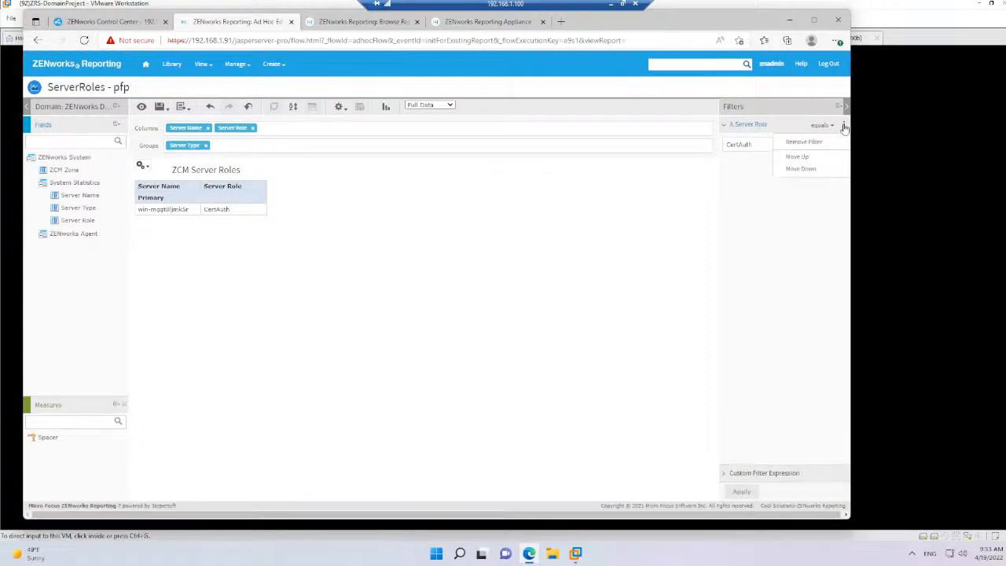
click(802, 143)
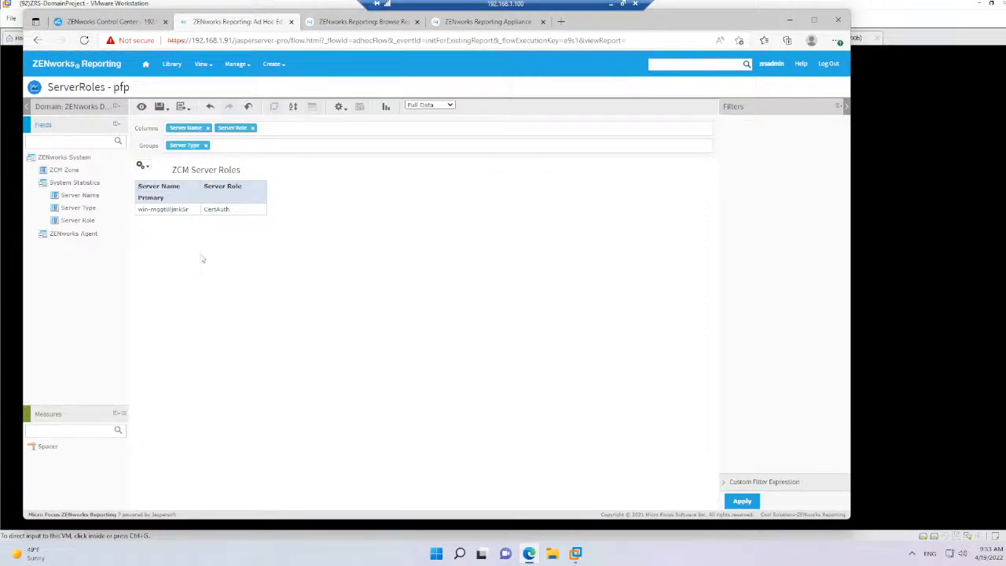
click(743, 501)
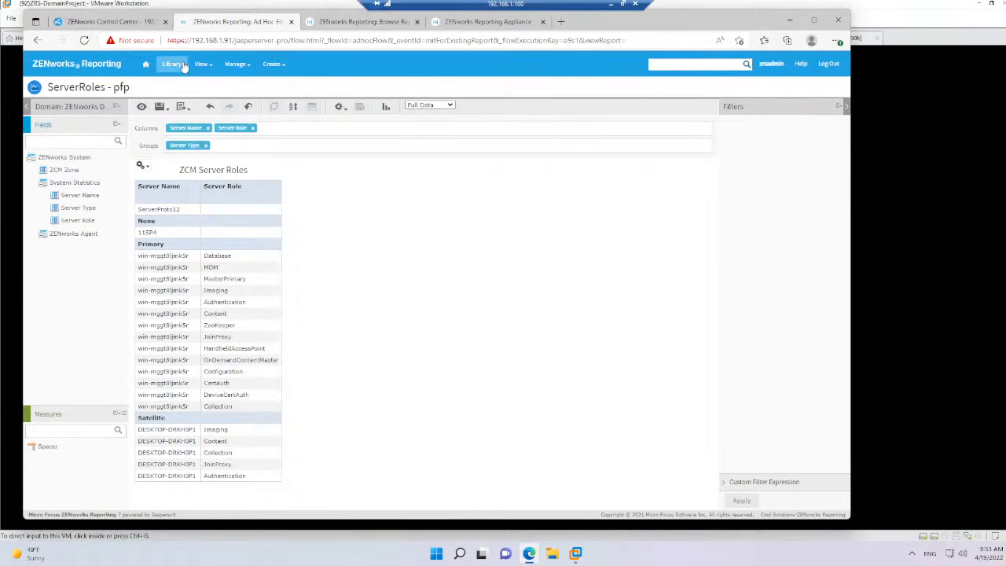
Leave the view for the Repository, discarding changes, and run ServerRoles - pfp Report from the public PFP System Requirements folder
mouse_move(210, 71)
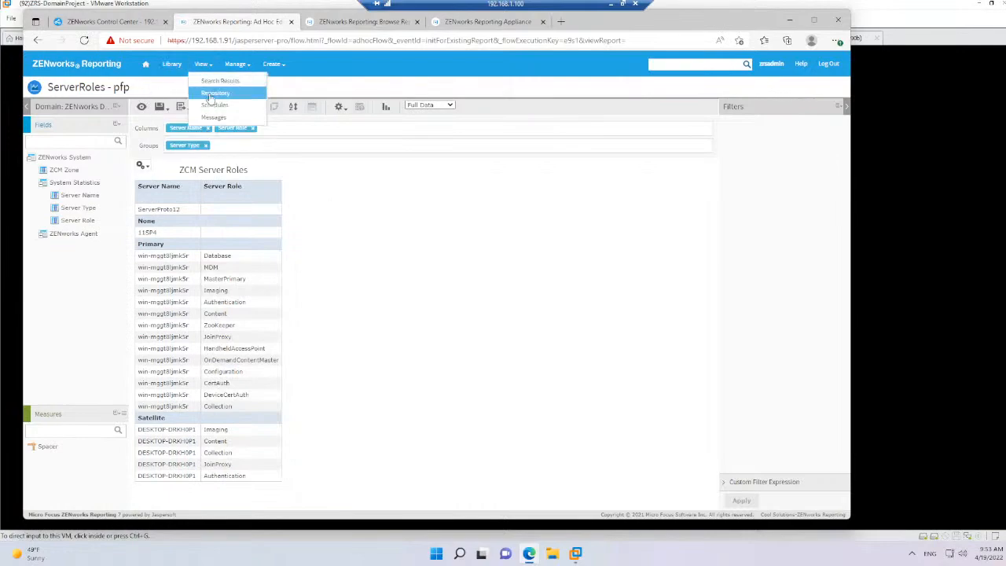
click(212, 95)
click(488, 108)
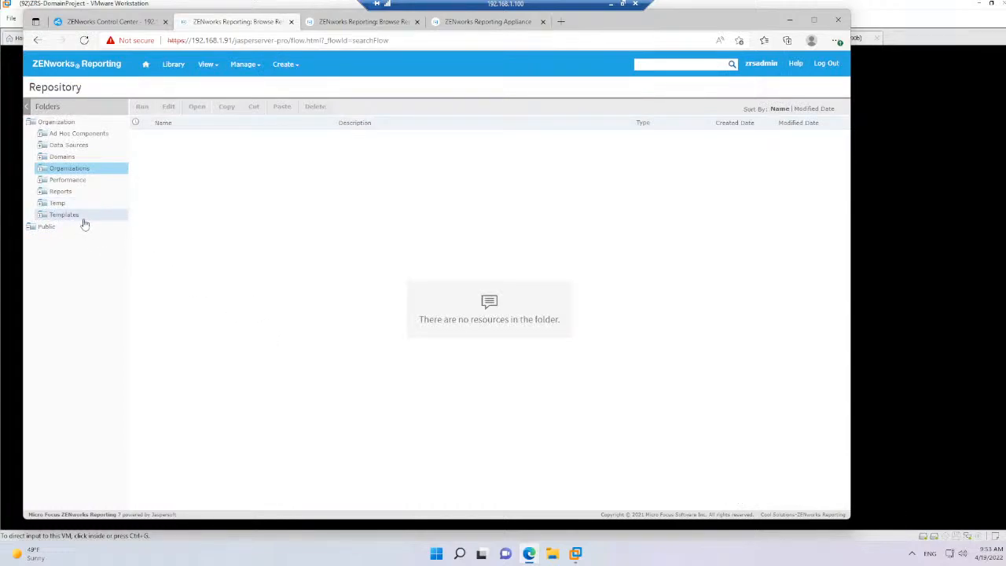
click(33, 228)
click(71, 285)
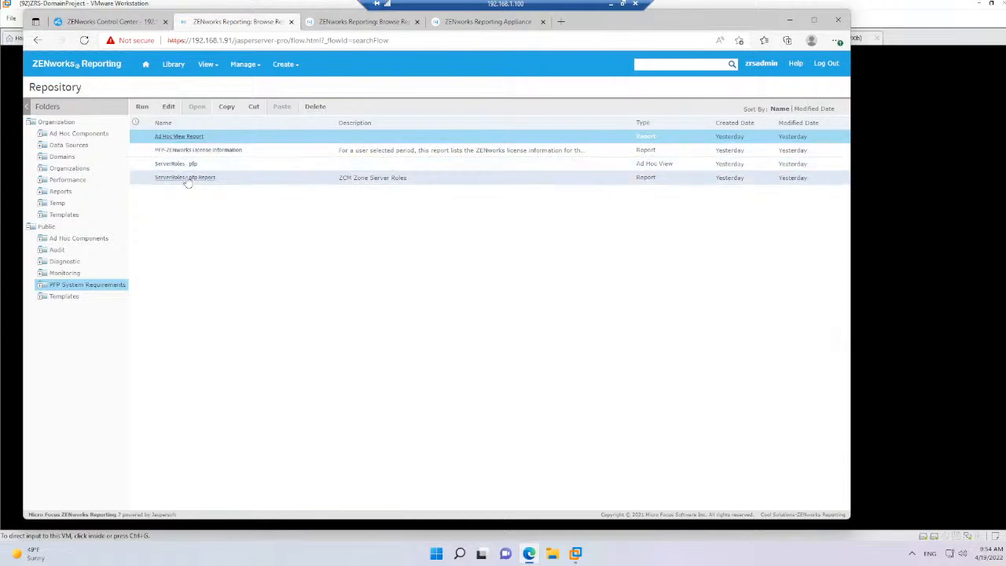
click(187, 179)
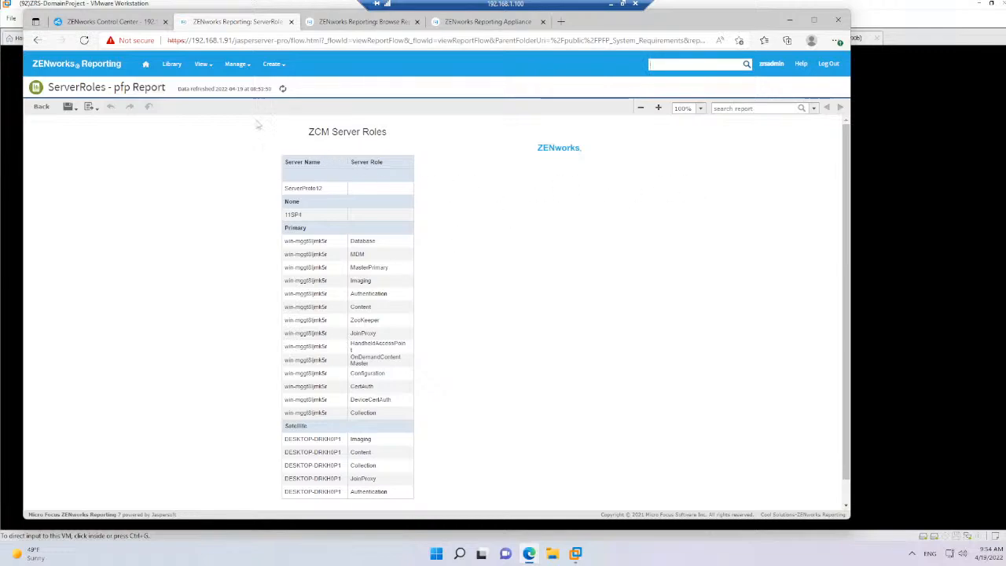
Go back to the Library and reopen the more recently modified ServerRoles - pfp ad hoc view
click(206, 67)
click(171, 64)
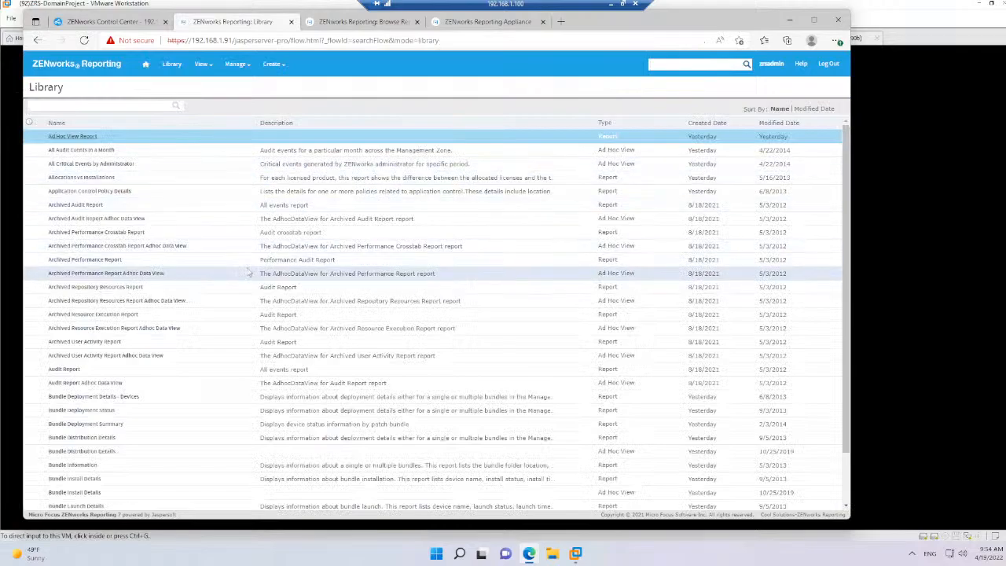
scroll(179, 377, down, 10)
scroll(178, 374, down, 15)
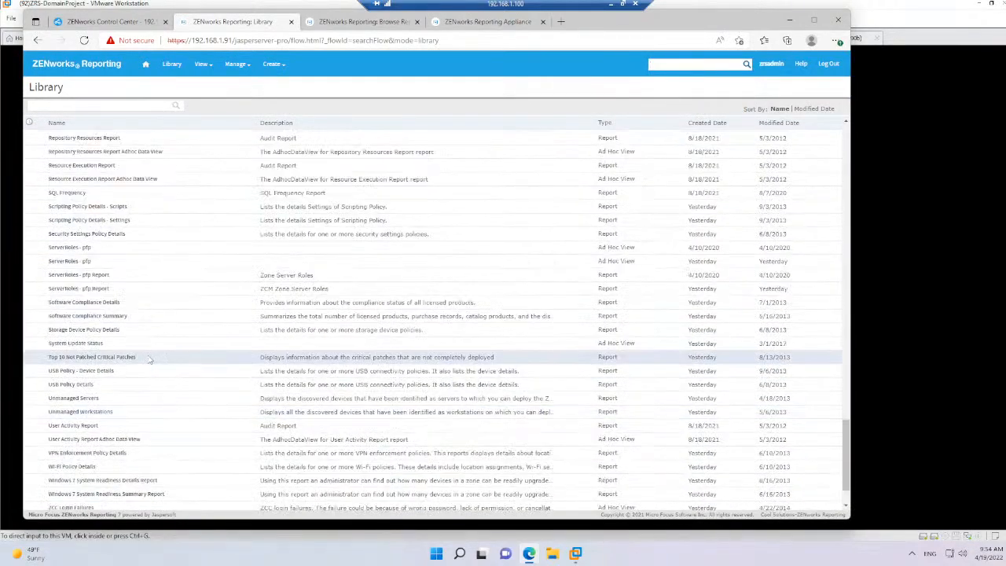
click(214, 263)
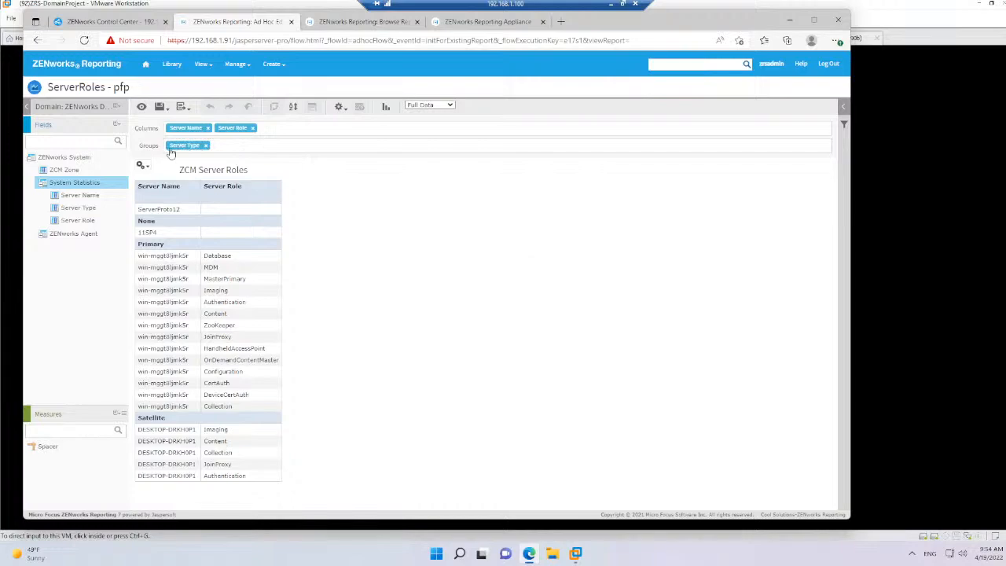
Move Server Type from the groups to the columns and group the view by Server Name instead
drag(170, 149, 310, 132)
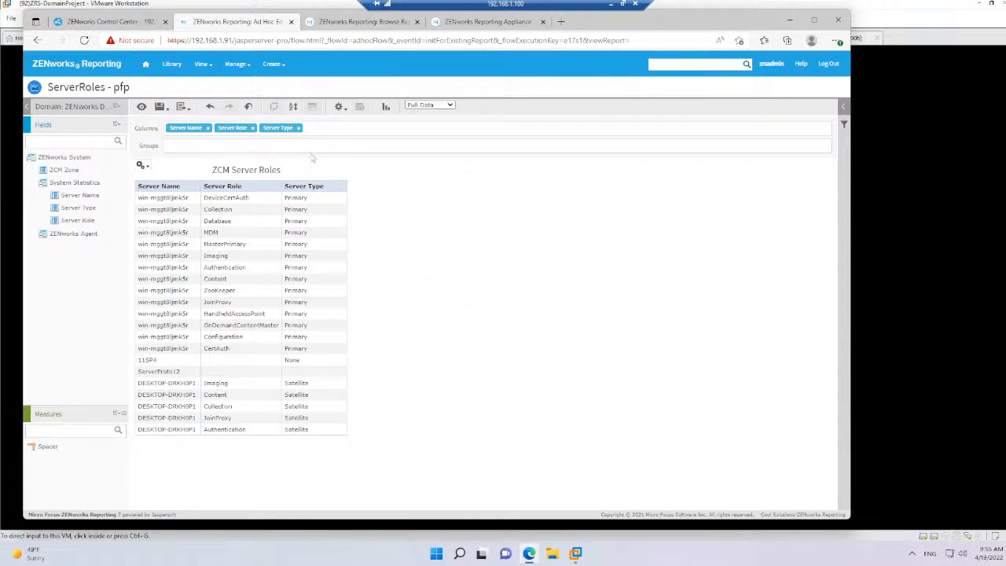
drag(180, 129, 186, 146)
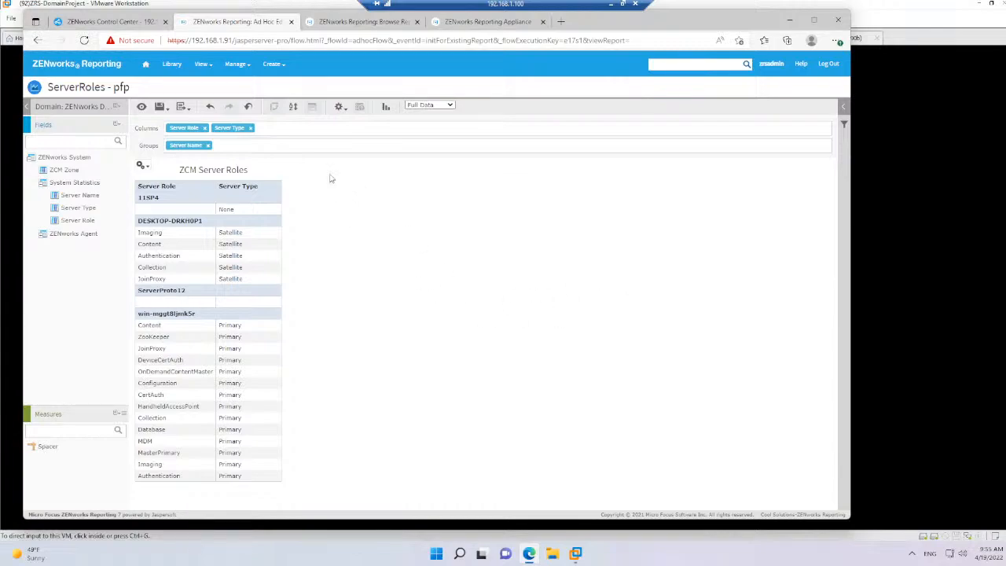
Create a Server Type filter on the ad hoc view, set it to Primary and apply it
click(843, 107)
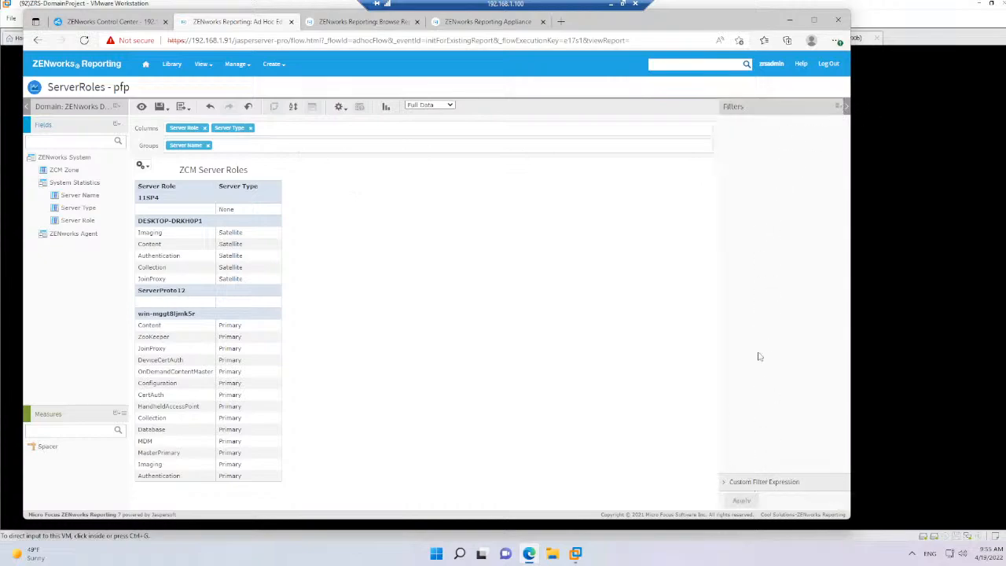
right_click(60, 210)
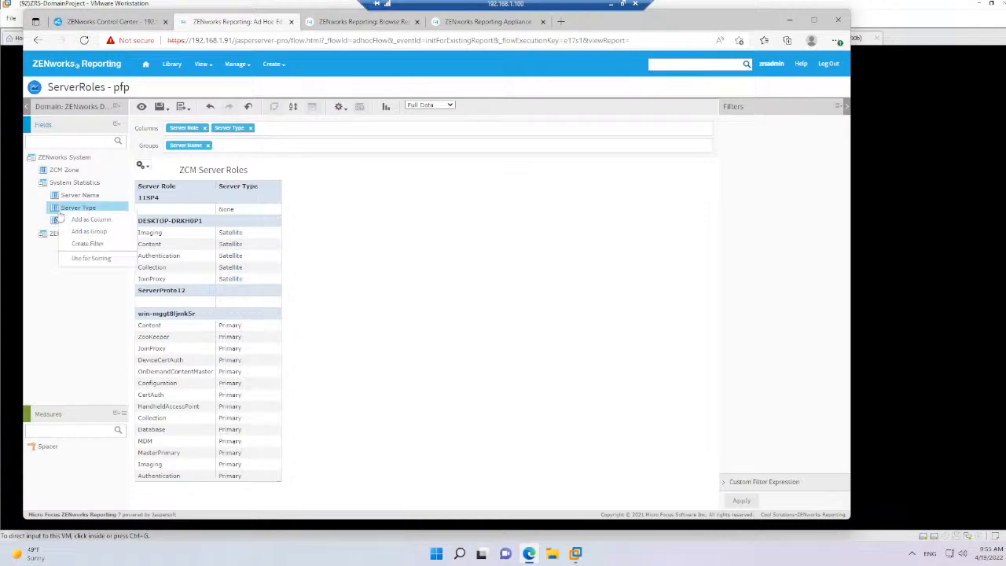
click(87, 244)
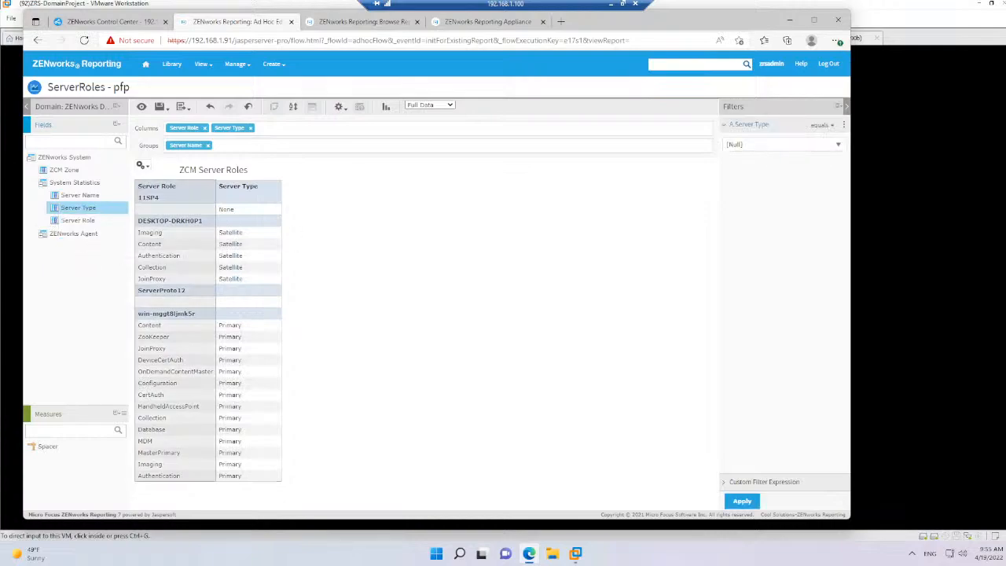
click(790, 149)
click(774, 203)
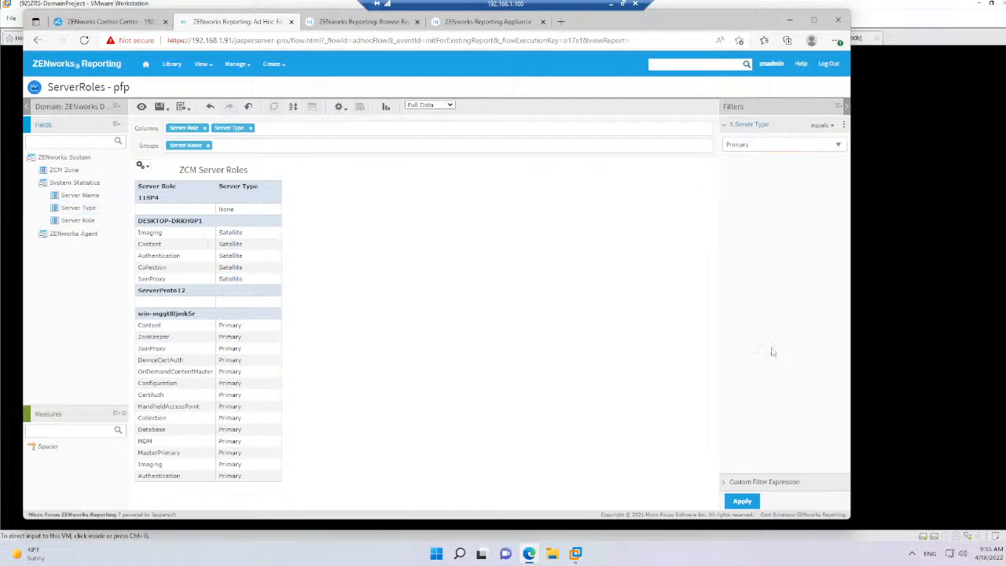
click(740, 501)
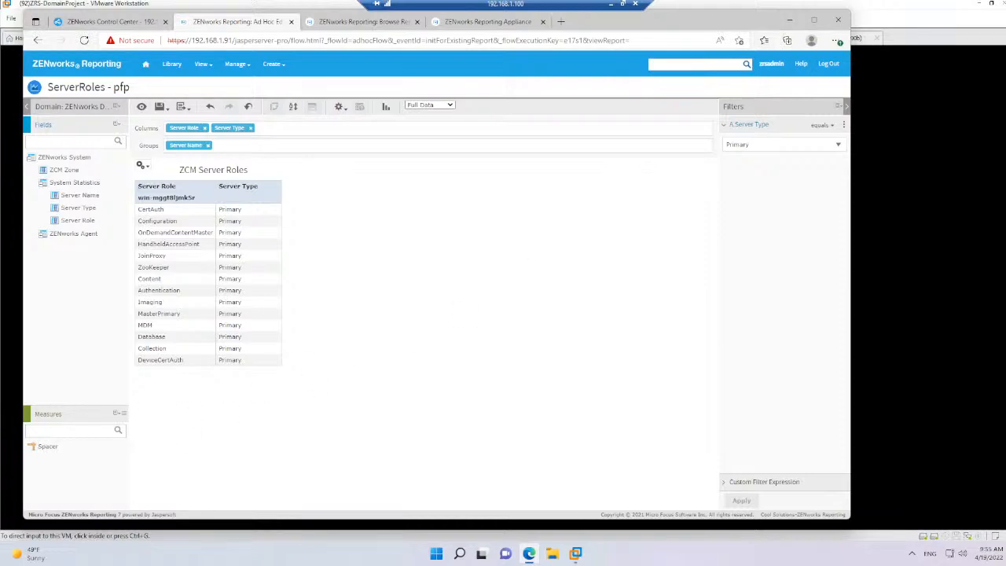
Switch to the PowerPoint slide show to present the References slide
key(alt+Tab)
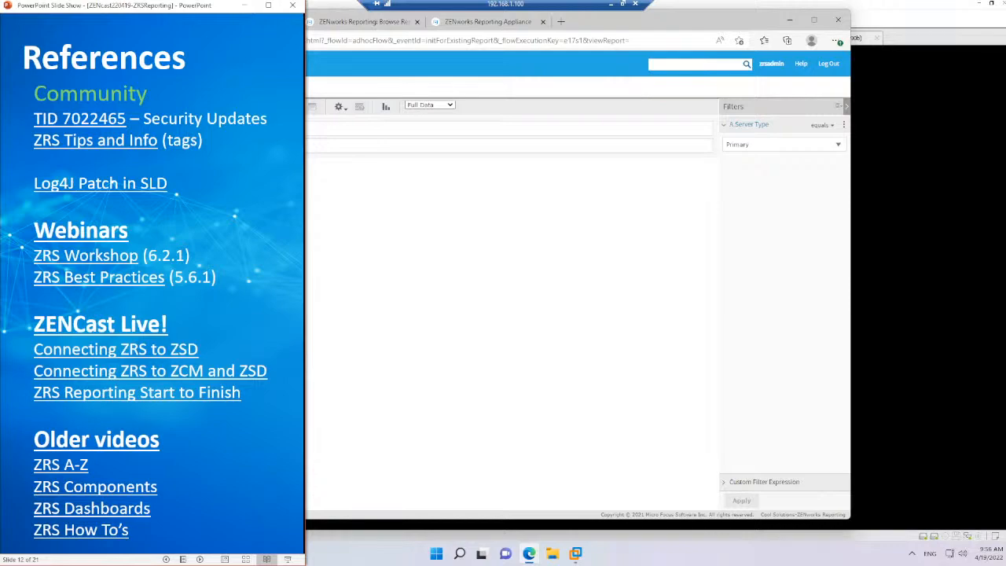
key(Right)
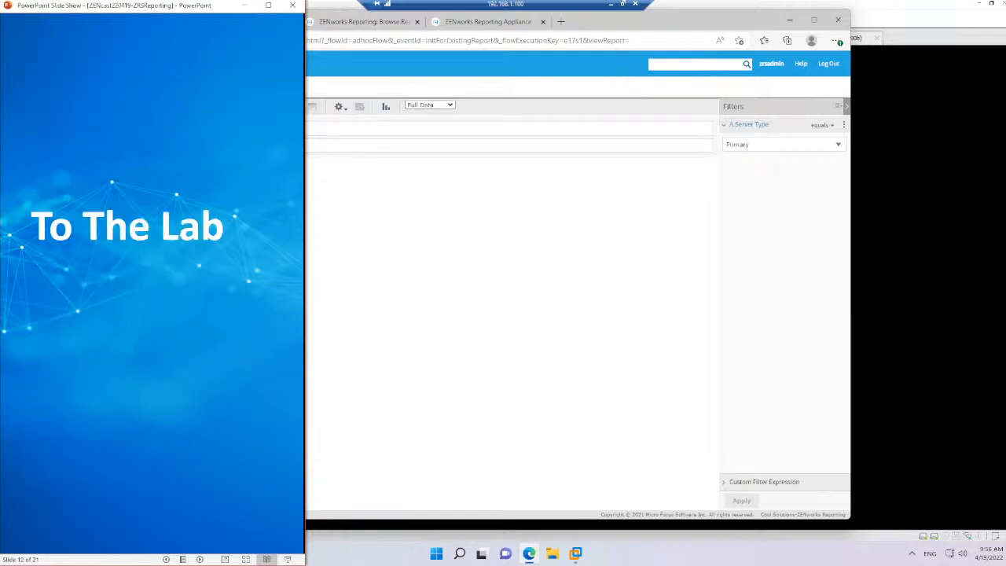
key(Left)
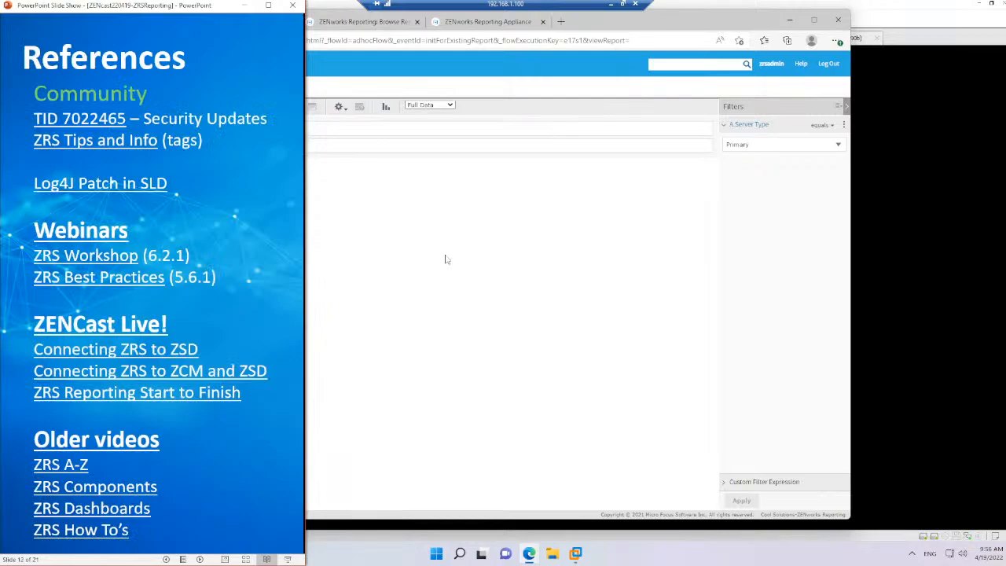
click(663, 204)
click(561, 22)
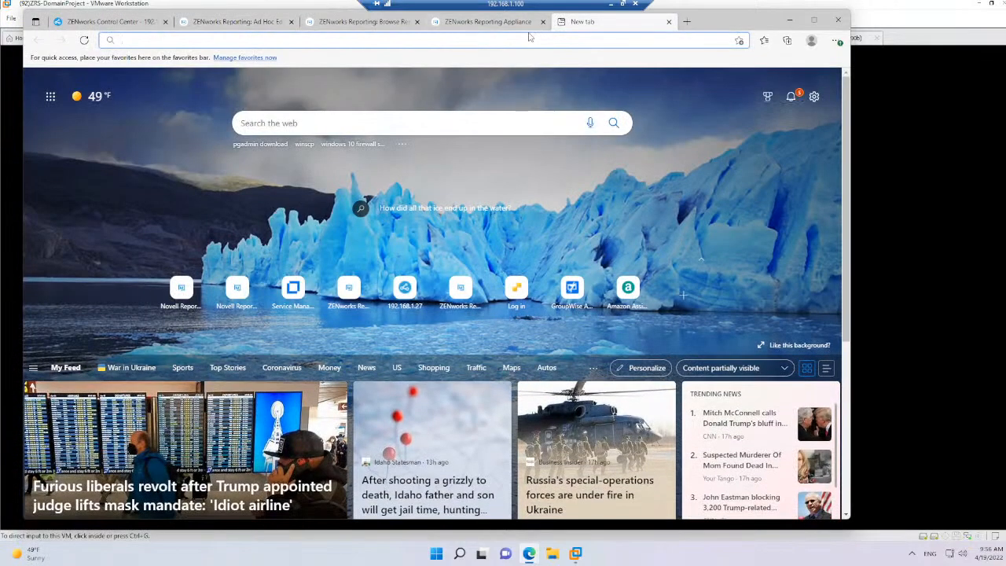
text(ww)
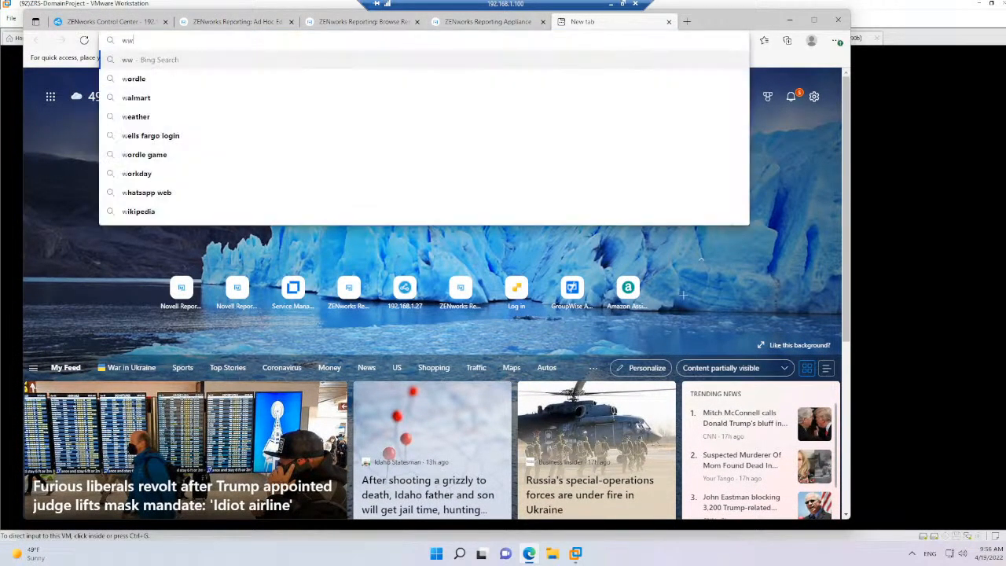
text(w.novell.com)
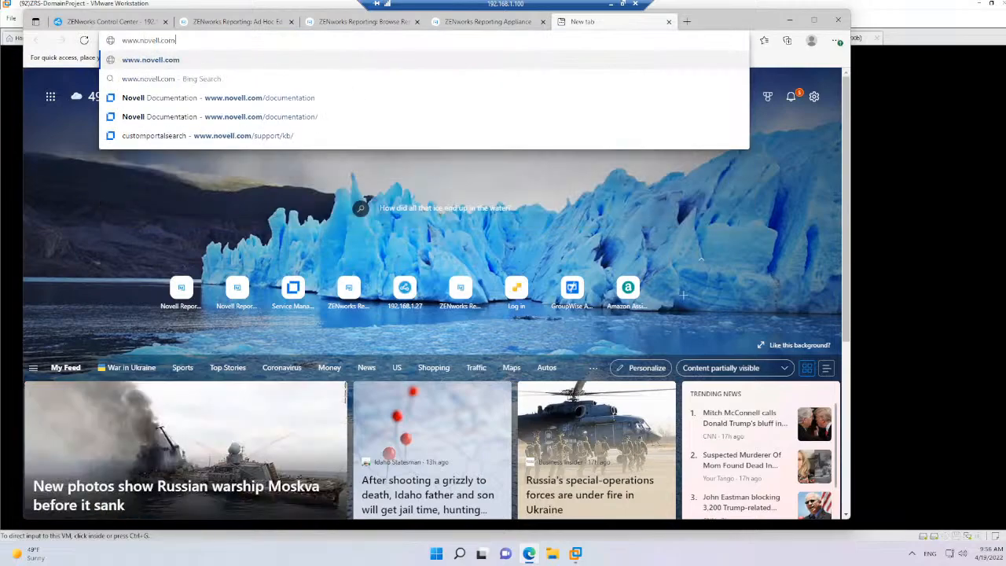
text(/documentation)
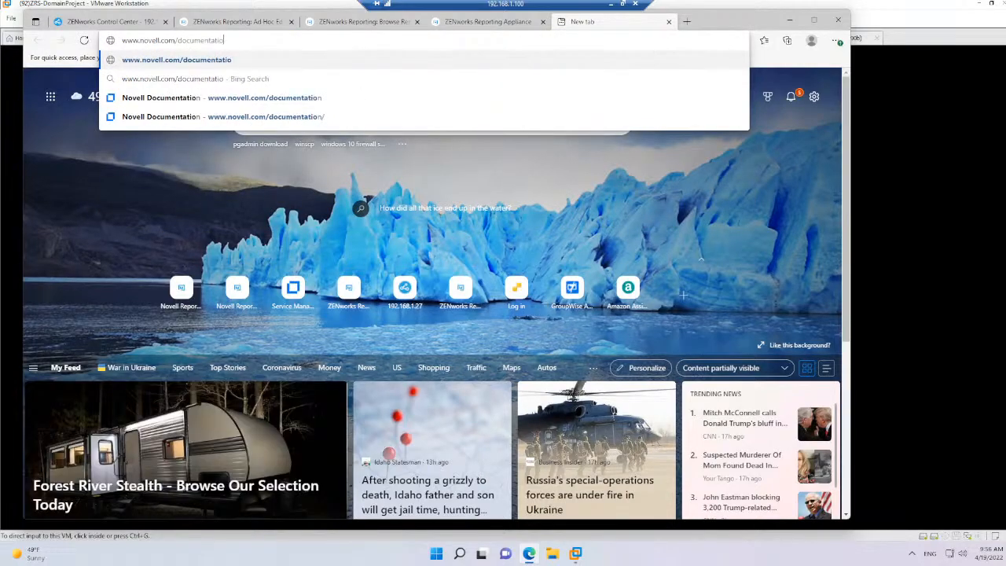
key(Return)
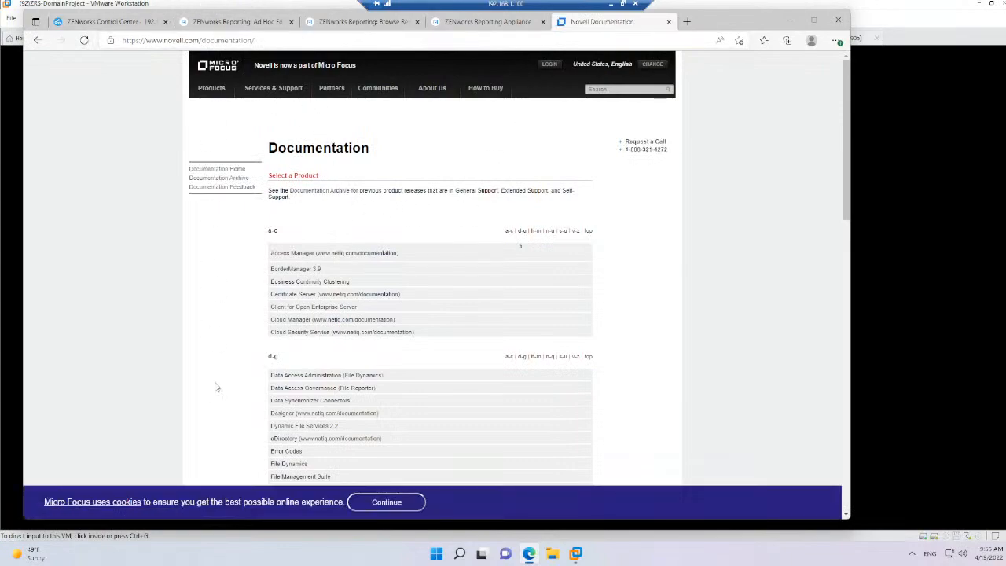
click(531, 554)
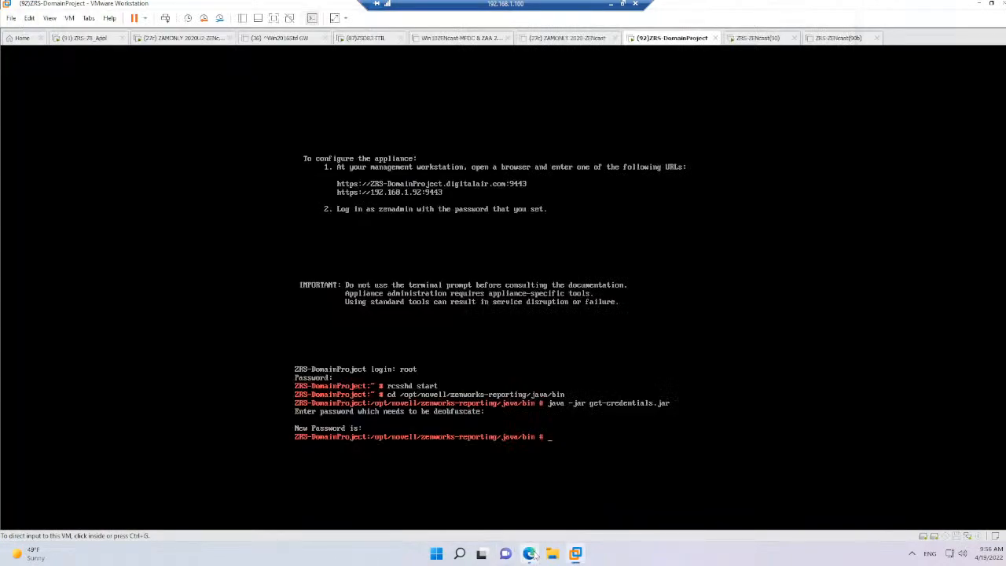
click(531, 555)
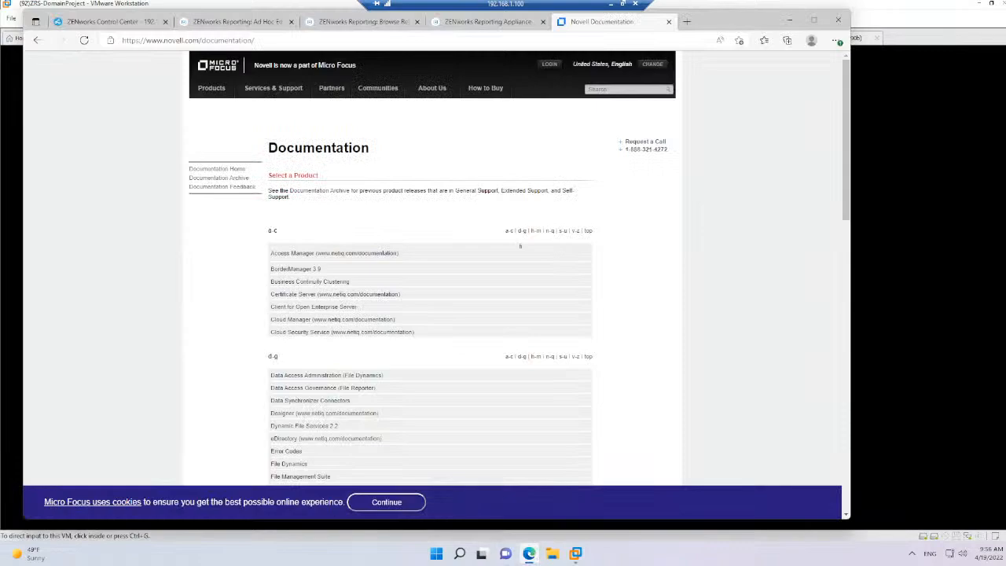
Return to the PowerPoint slide show, look back as far as the UEMP Versions slide and come forward again to References
key(alt+Tab)
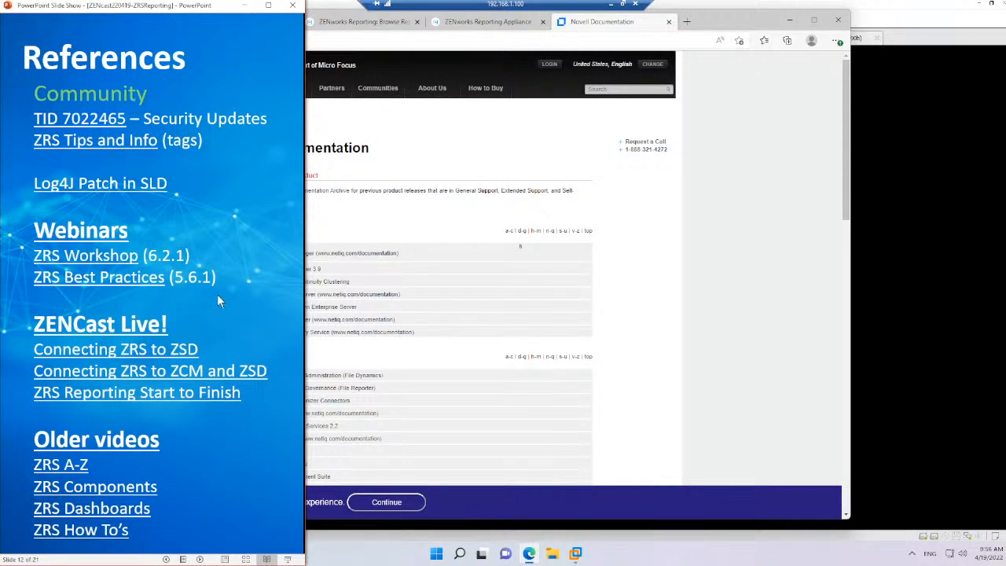
key(Left)
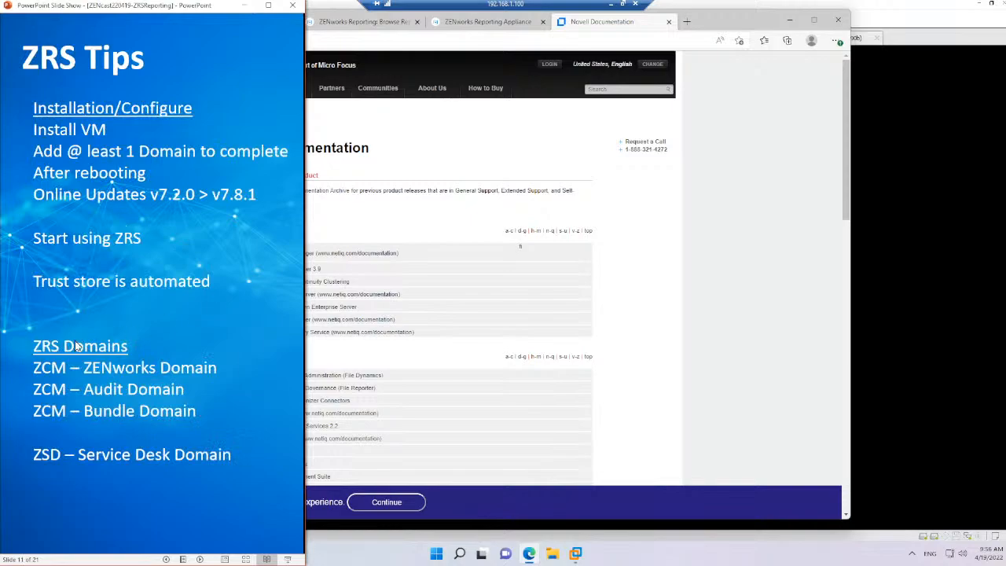
key(Left)
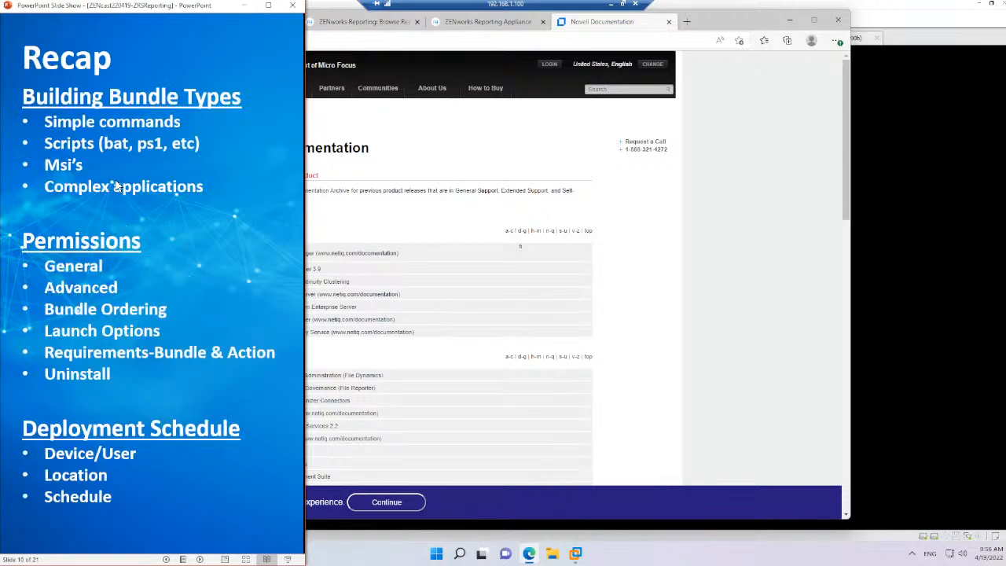
key(Left)
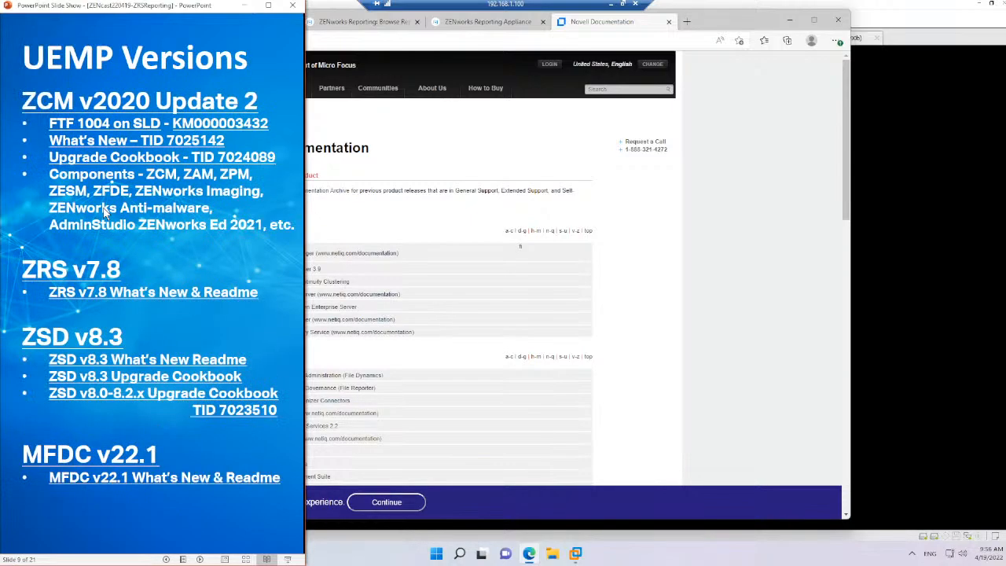
key(Right)
key(Right)
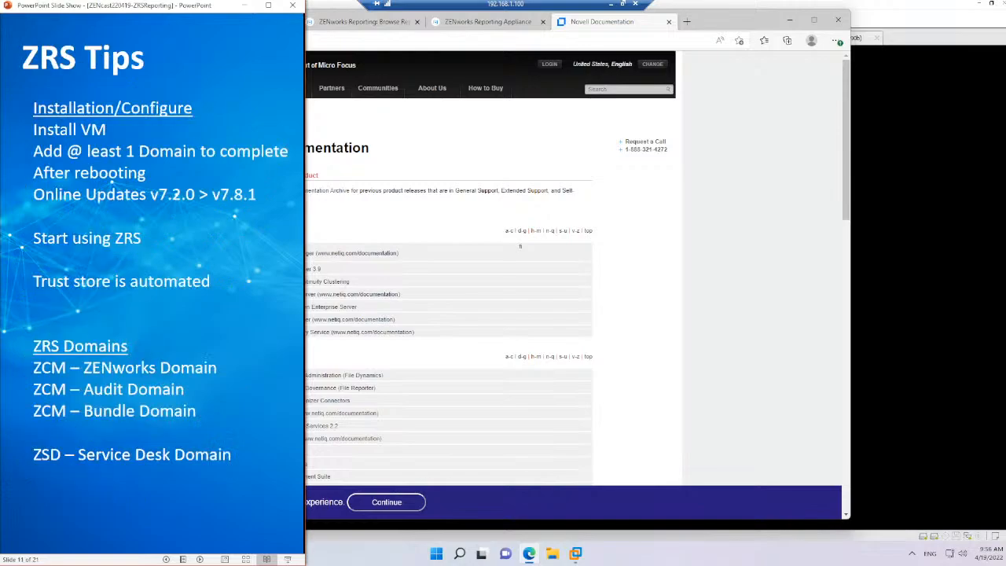
key(Right)
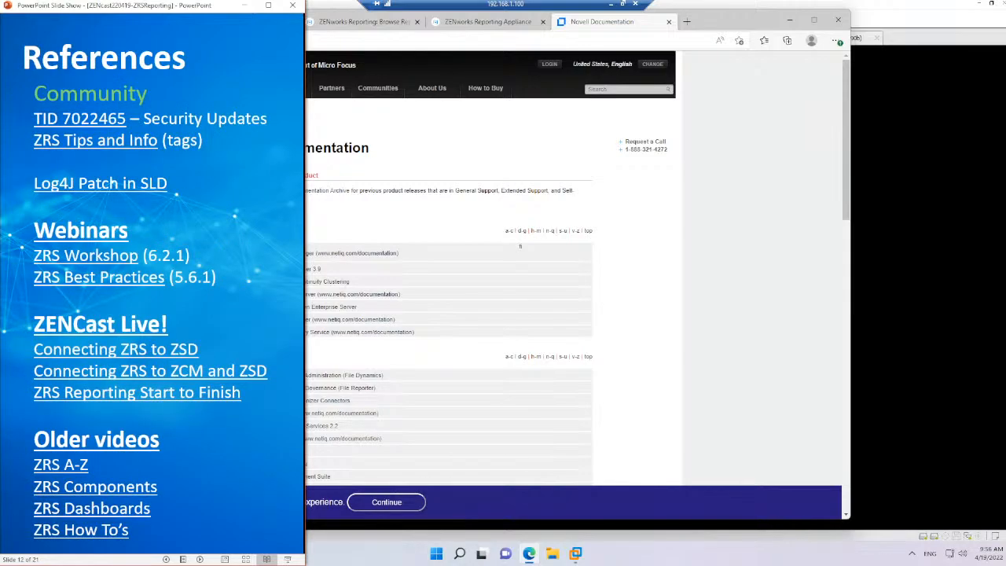
Open the Connecting ZRS to ZSD reference and examine the Service Desk Domain article from its introduction through to the download list
click(112, 351)
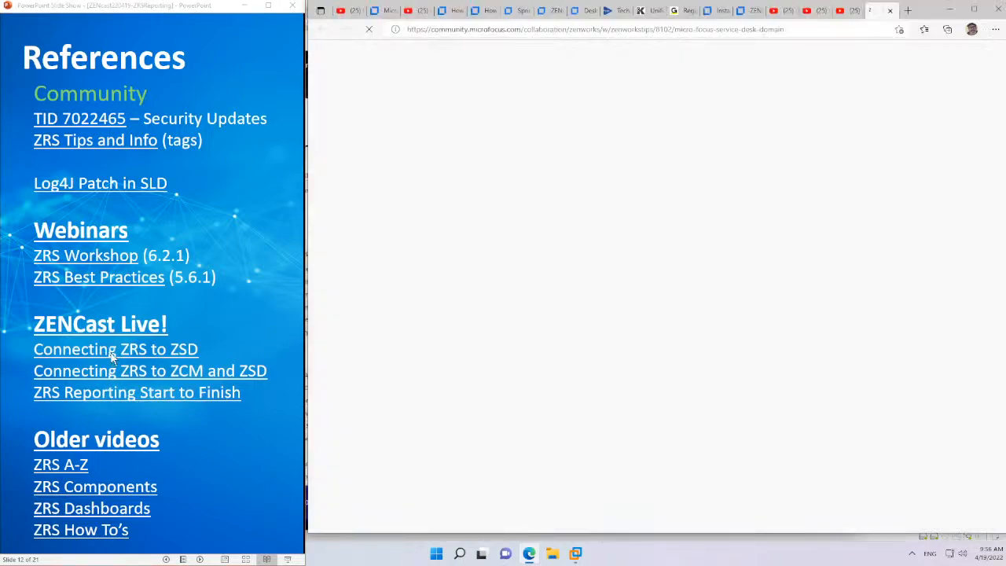
scroll(591, 336, down, 2)
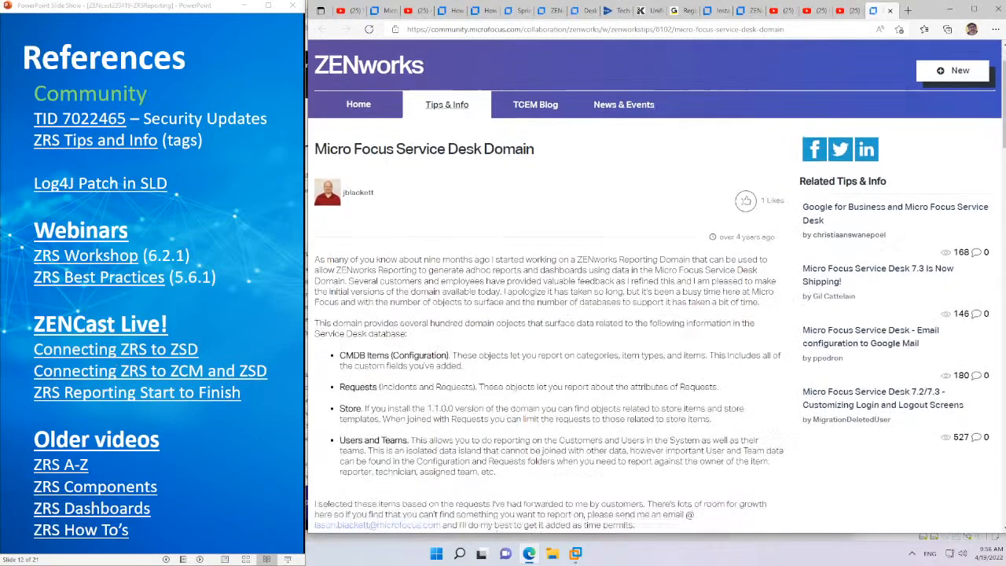
scroll(591, 335, up, 1)
scroll(591, 336, down, 3)
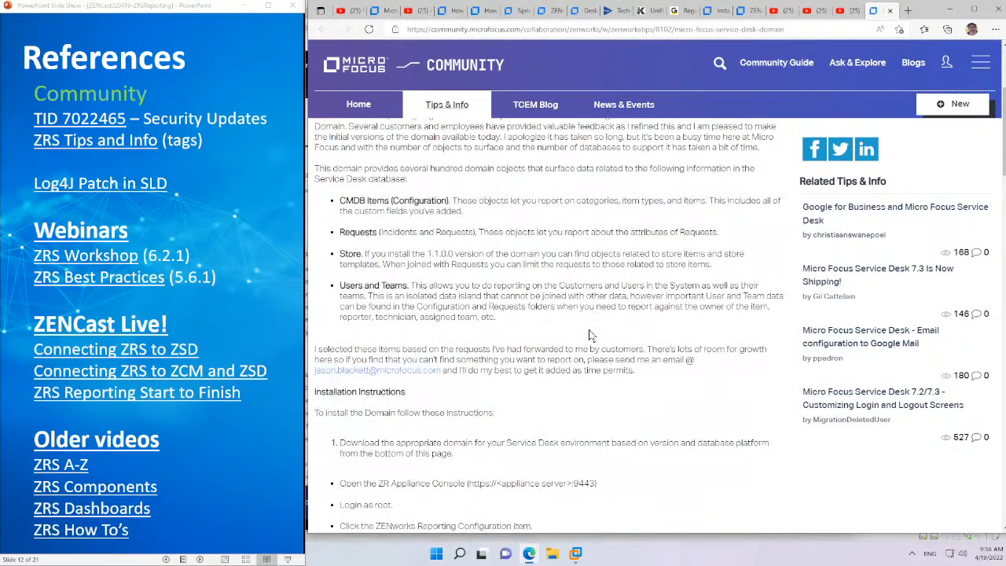
scroll(591, 336, down, 3)
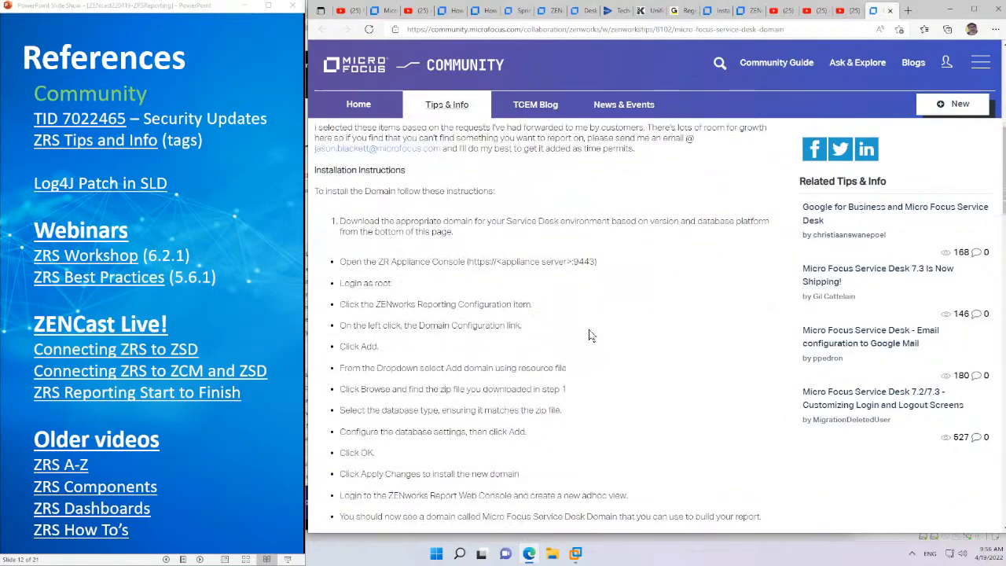
scroll(591, 335, down, 3)
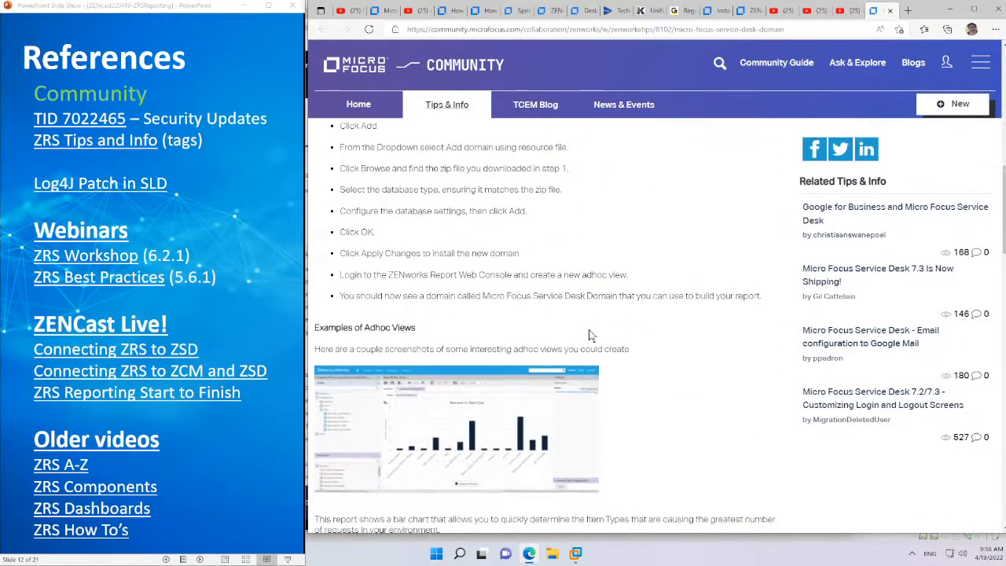
scroll(591, 336, down, 5)
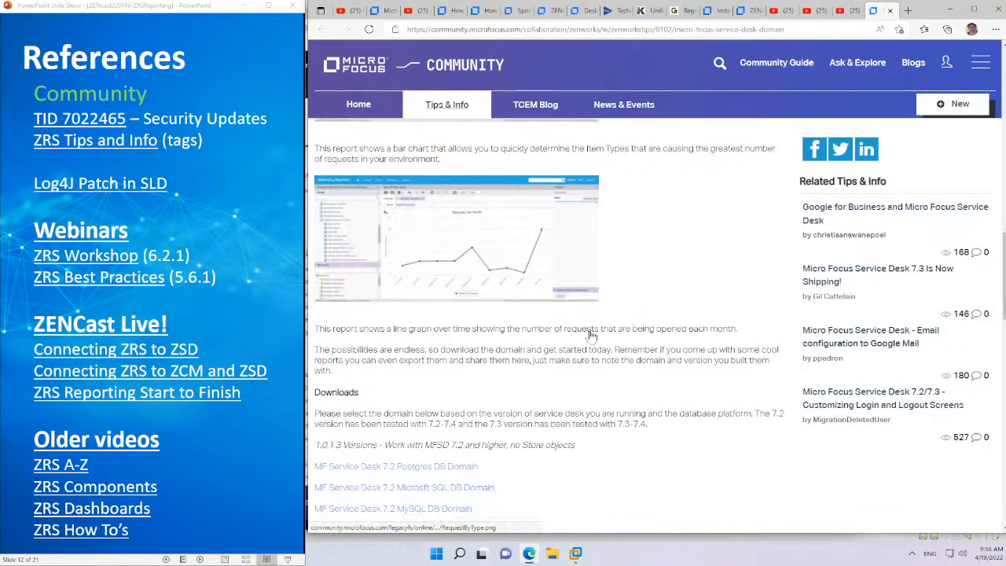
scroll(591, 336, down, 3)
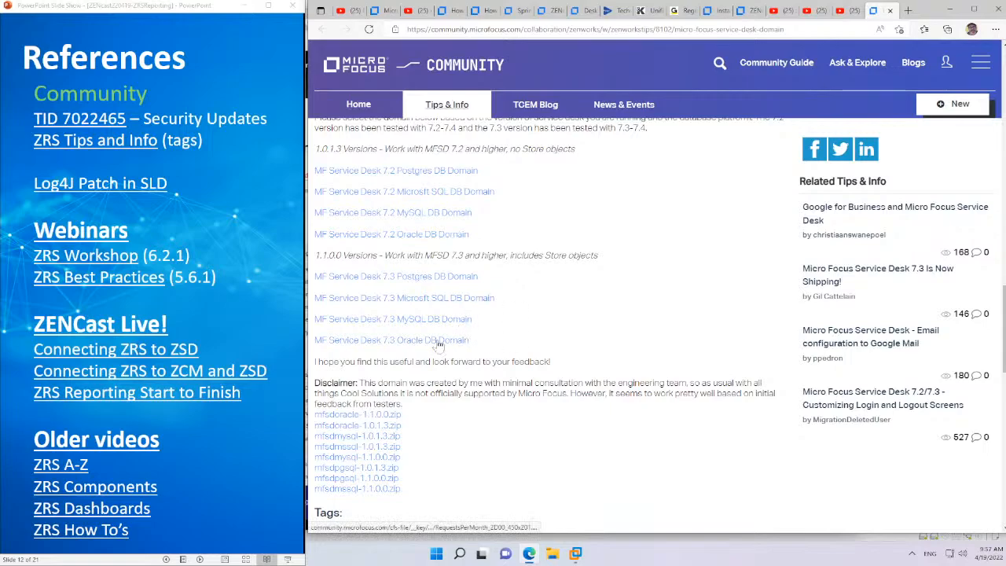
In the article's Downloads section, highlight the statement "7.3 version has been tested with 7.3-7.4"
scroll(557, 322, up, 3)
scroll(562, 322, down, 4)
scroll(561, 322, up, 3)
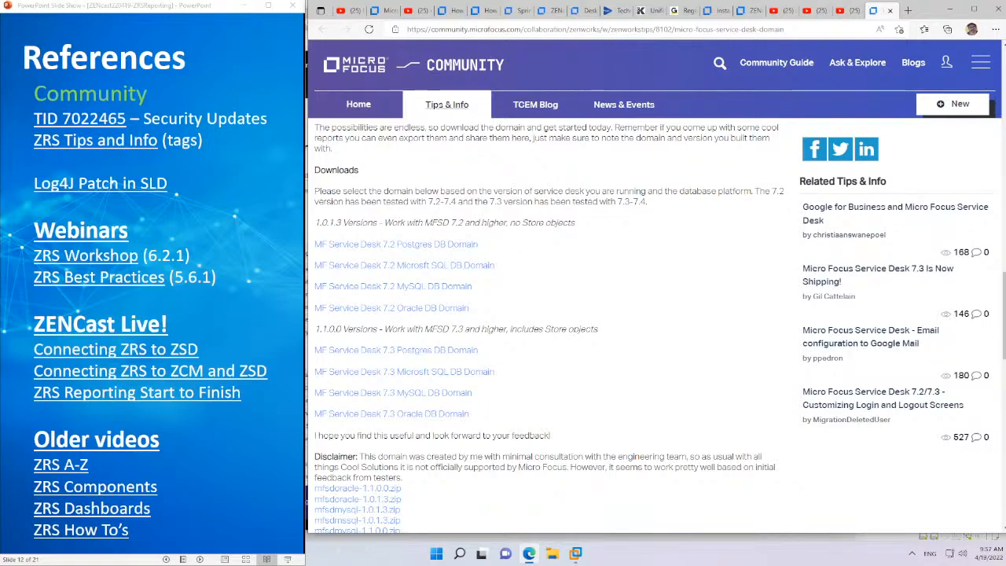
drag(488, 201, 647, 201)
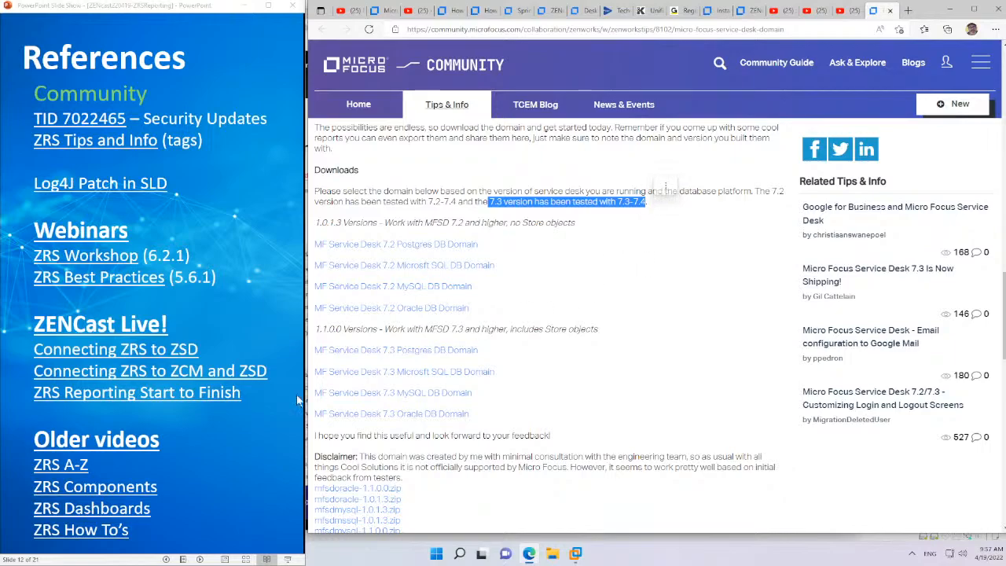
Open the Connecting ZRS to ZCM and ZSD video from the References slide and pause it
click(111, 375)
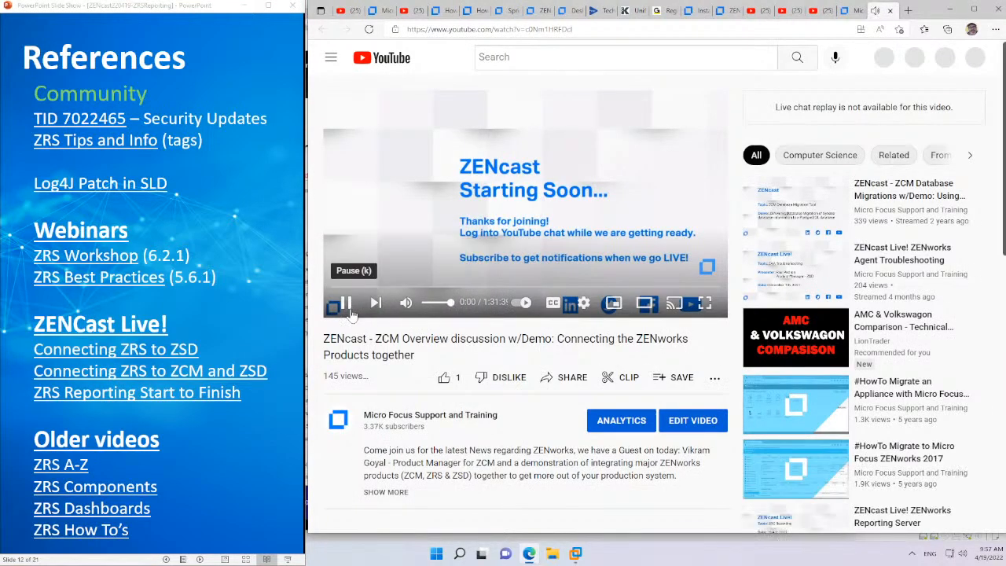
click(351, 312)
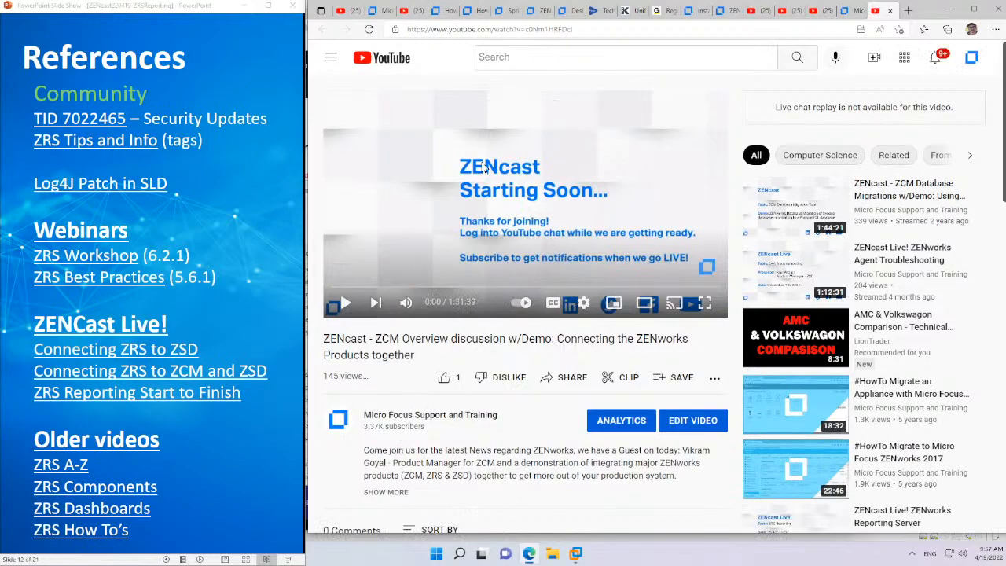
Return to the Micro Focus Service Desk Domain article and look over its domain downloads and zip files
click(843, 10)
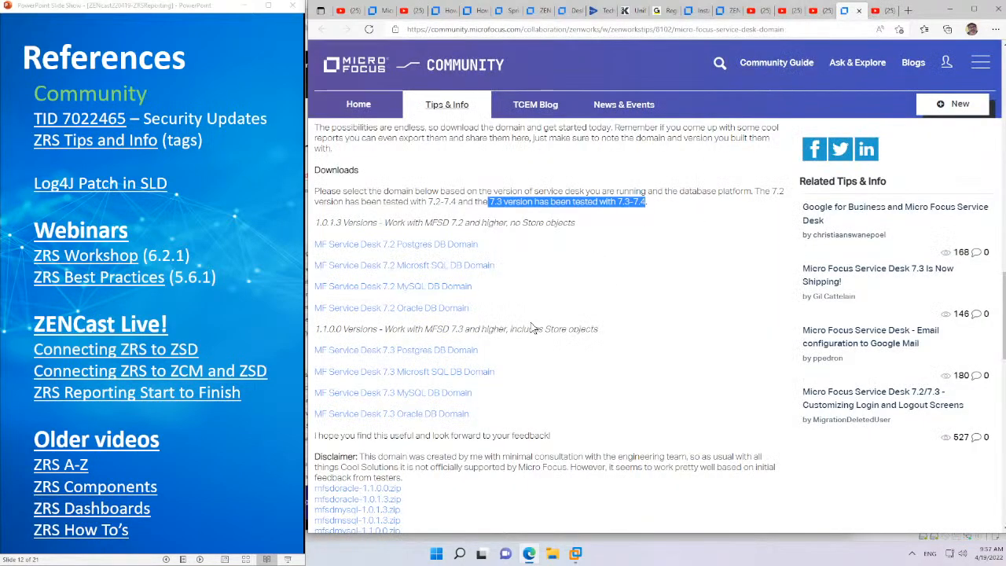
scroll(616, 313, down, 1)
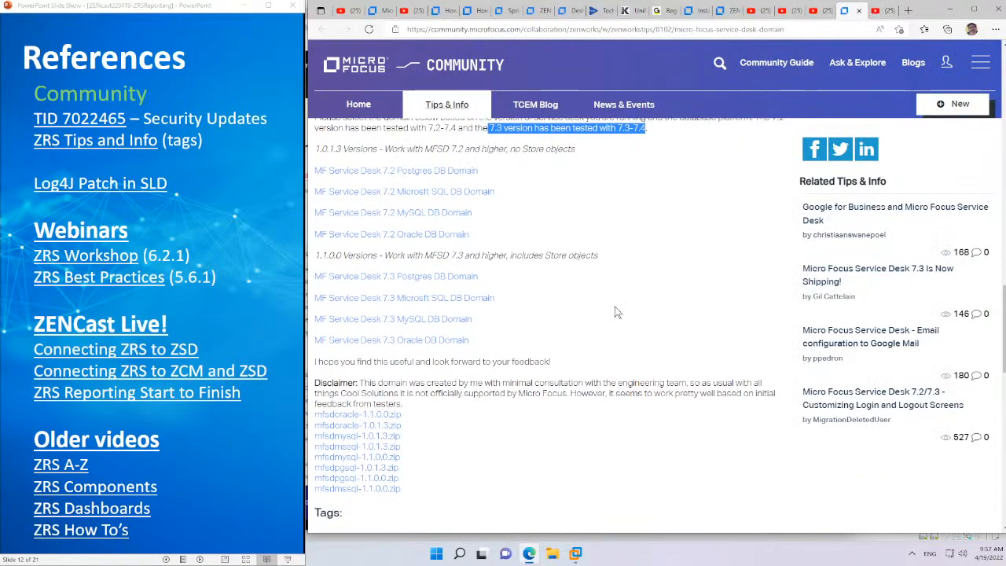
scroll(617, 312, up, 1)
scroll(616, 312, down, 1)
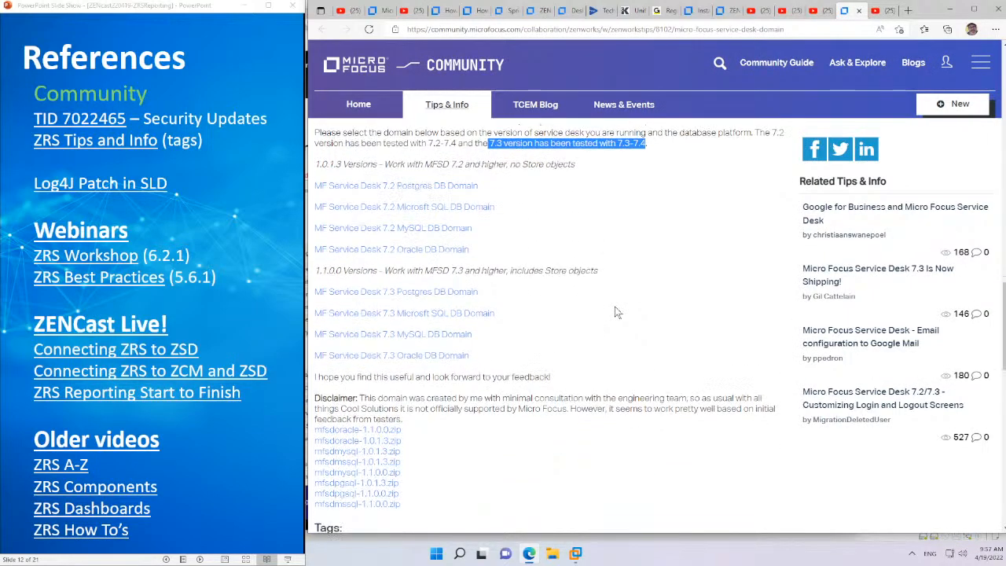
scroll(616, 312, up, 1)
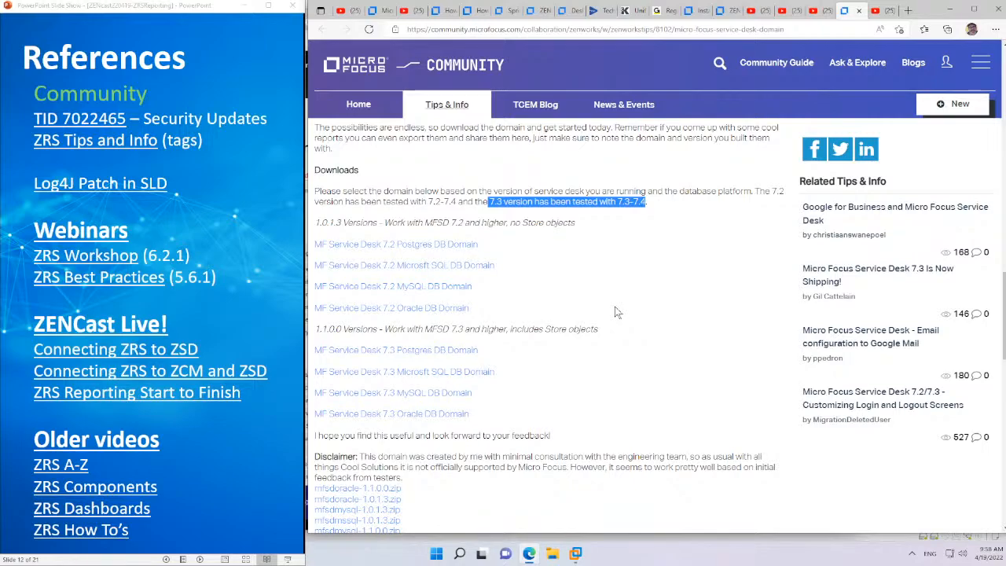
Show the ZENworks Desktop Containers discussions page, and return to the Installation Instructions of the Service Desk Domain article
click(703, 11)
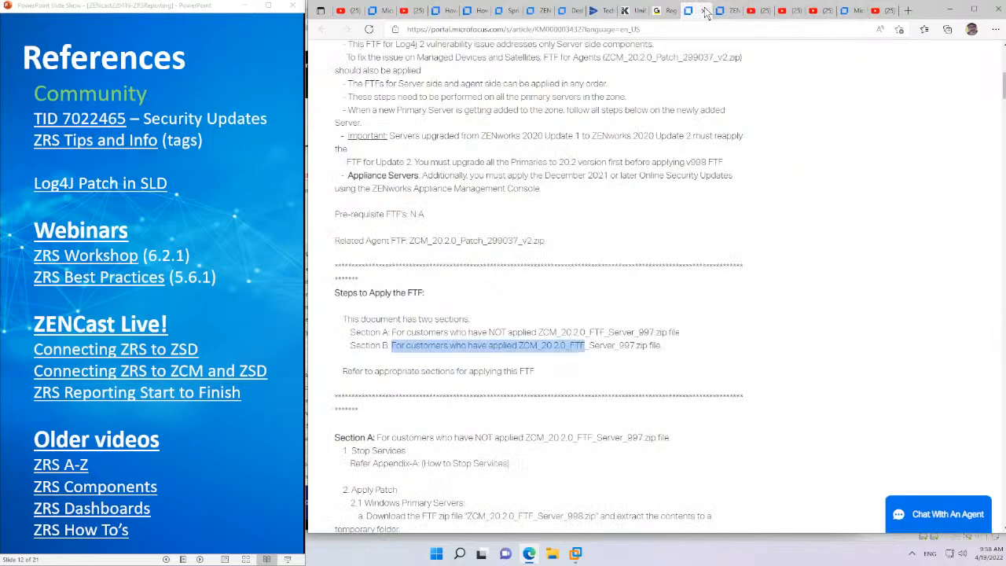
click(563, 13)
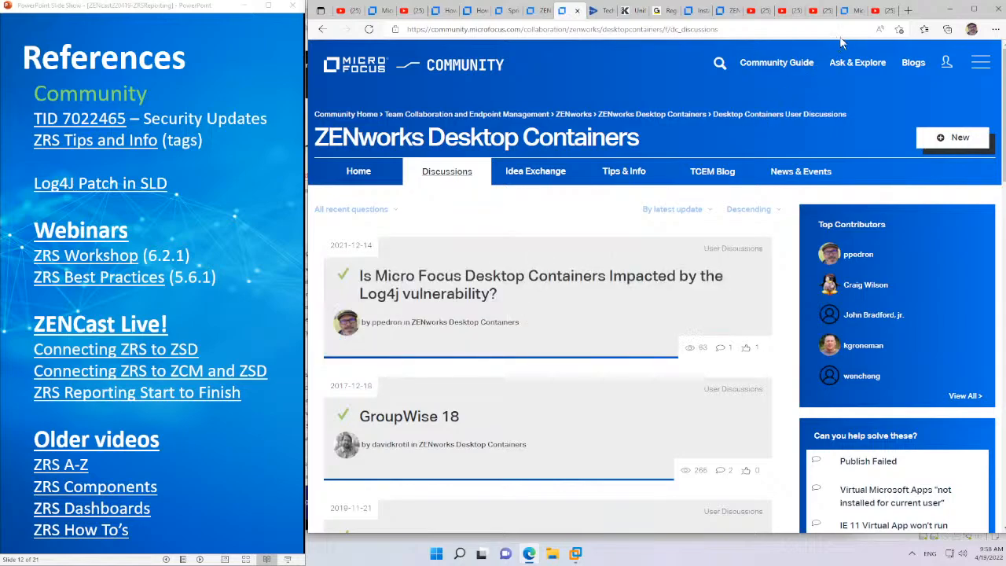
click(849, 11)
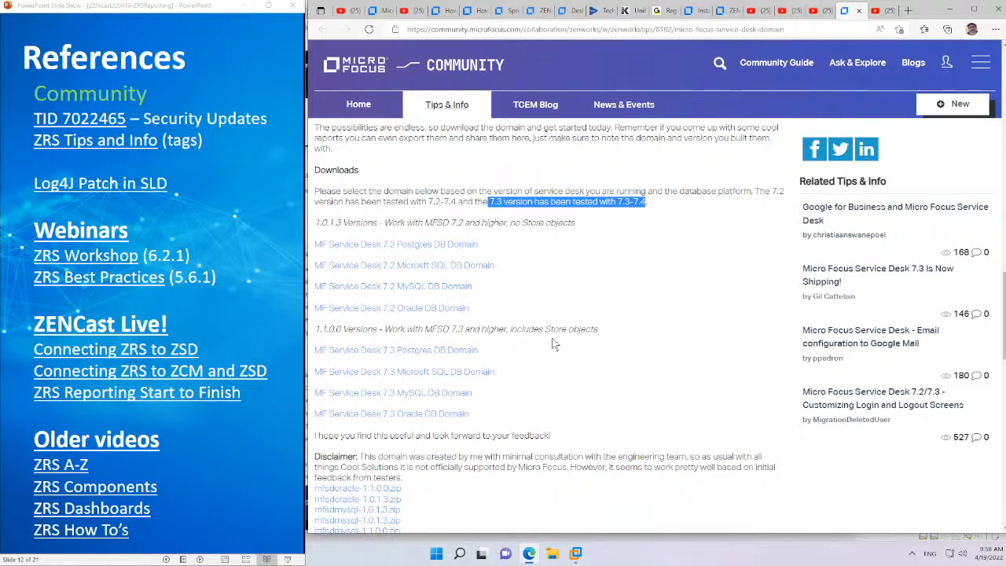
scroll(553, 343, up, 3)
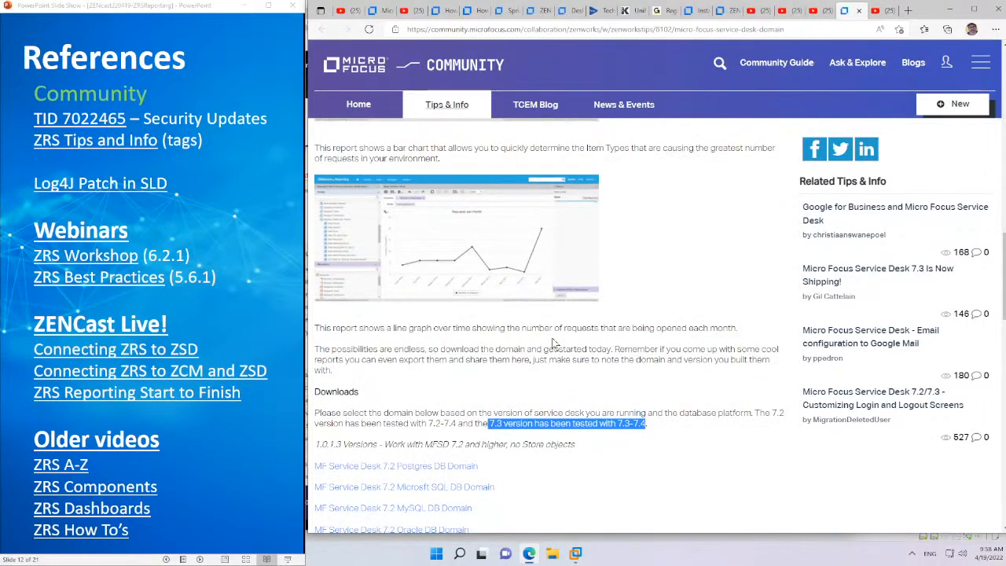
scroll(554, 343, up, 5)
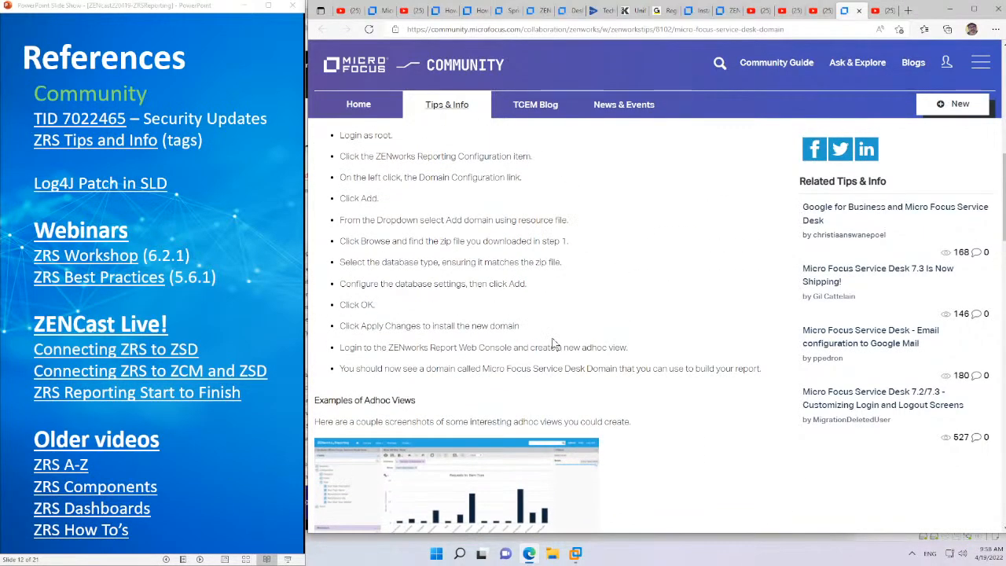
scroll(553, 344, up, 2)
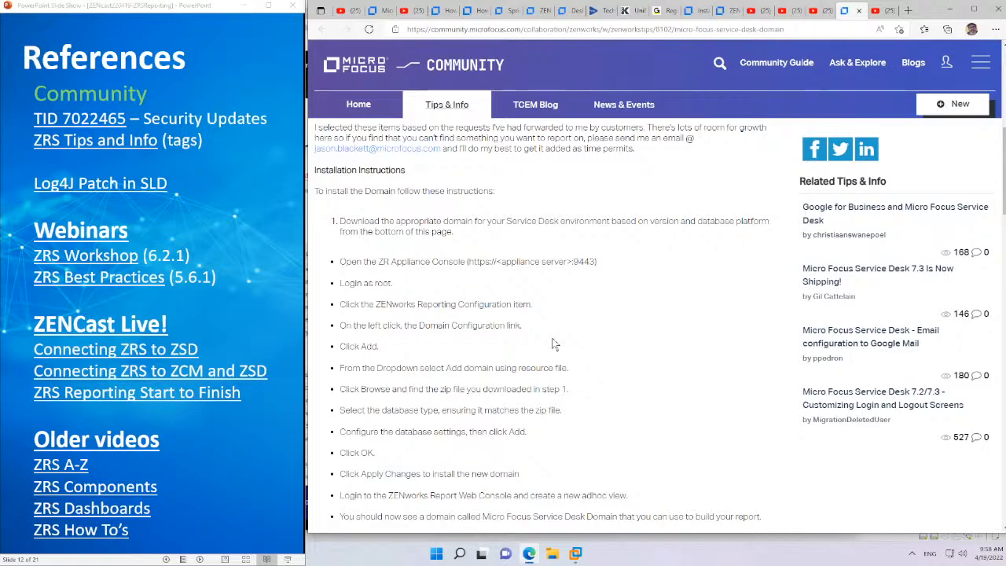
Advance the slide show to the Next ZENcast slide and reveal its ZENworks Service Desk Upgrade topic and closing thank-you text
click(209, 325)
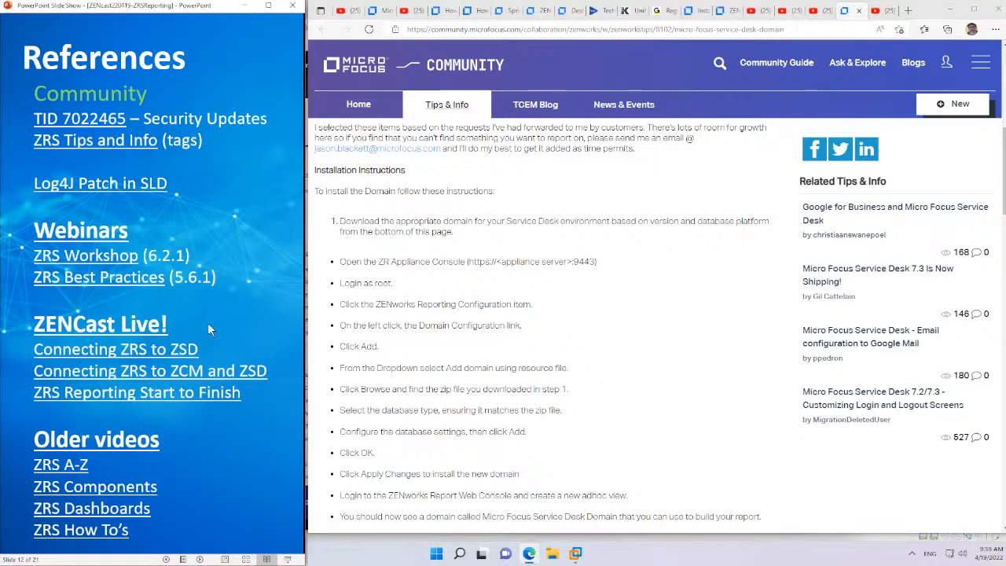
click(209, 325)
click(208, 325)
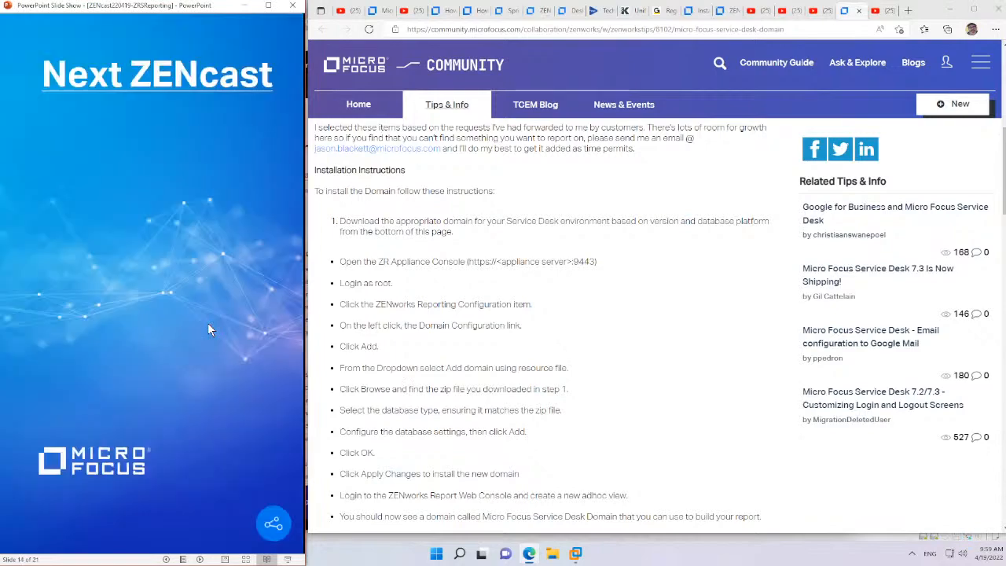
click(209, 325)
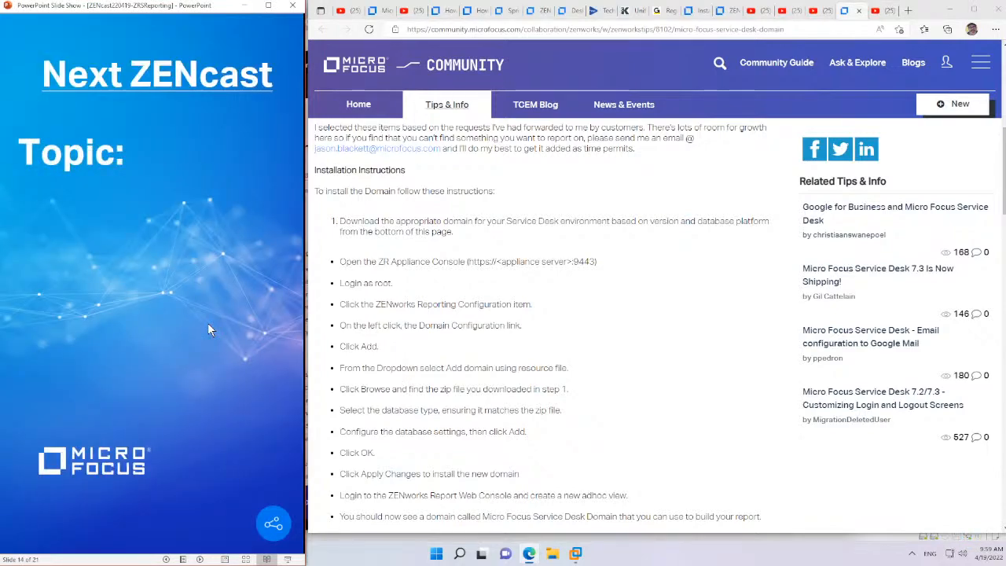
click(208, 325)
click(209, 325)
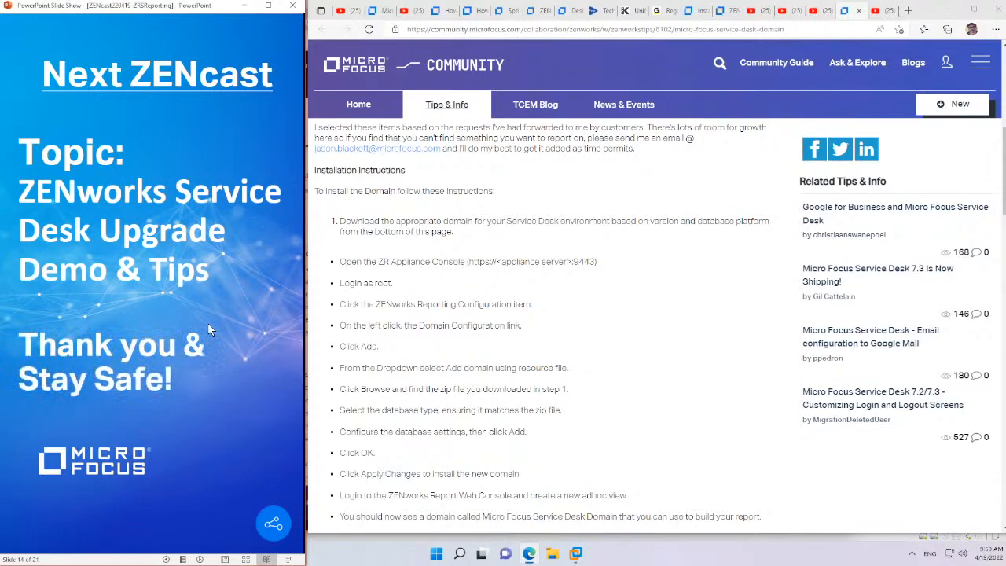